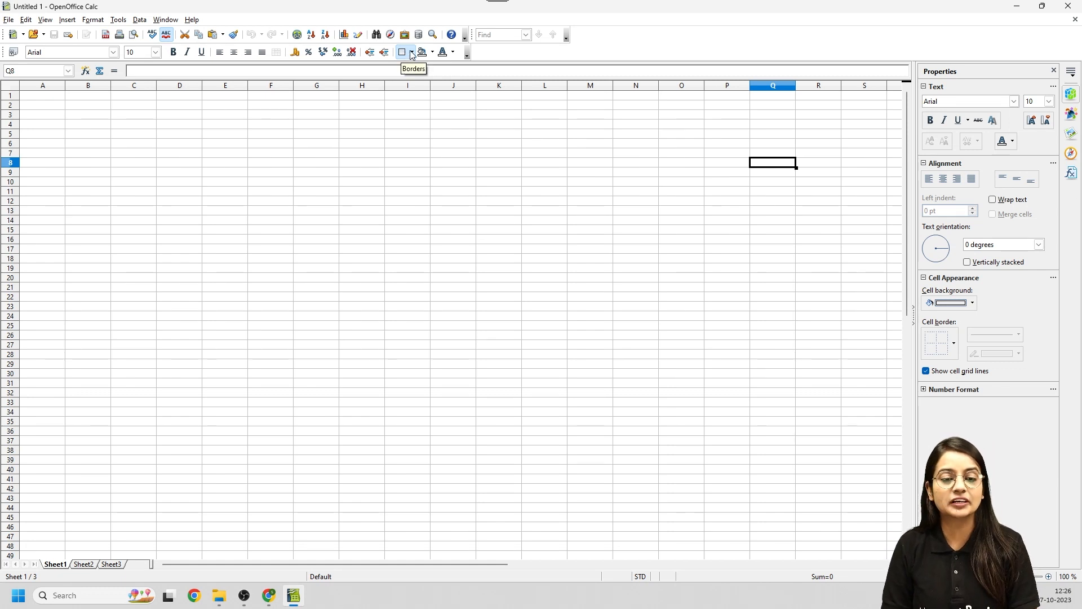
Step: Add an outline border around all four sides of cell C6
left_click(411, 52)
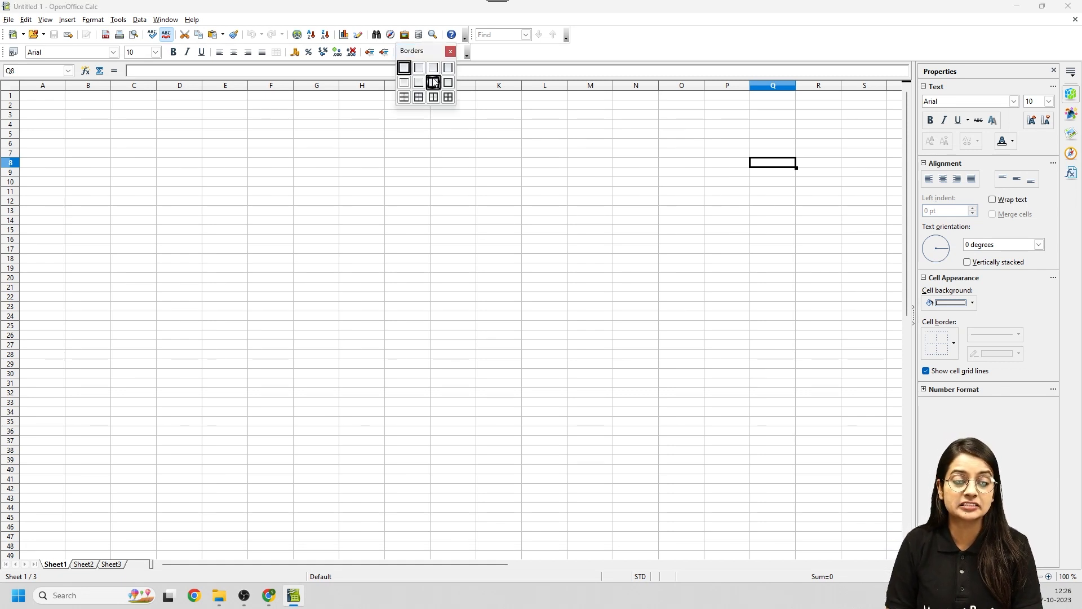
left_click(135, 135)
left_click(140, 143)
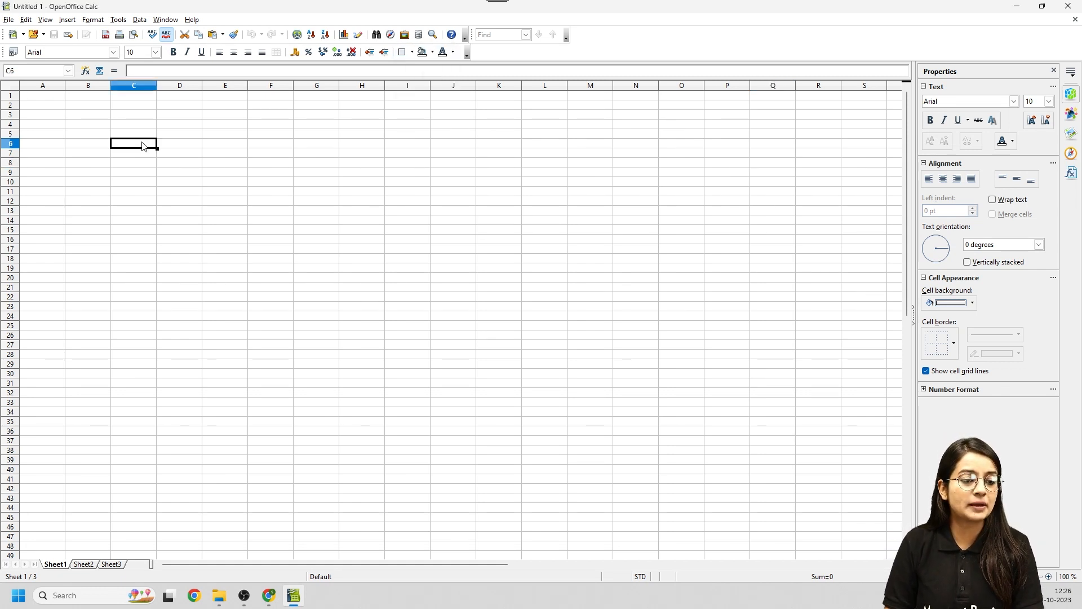
left_click(413, 53)
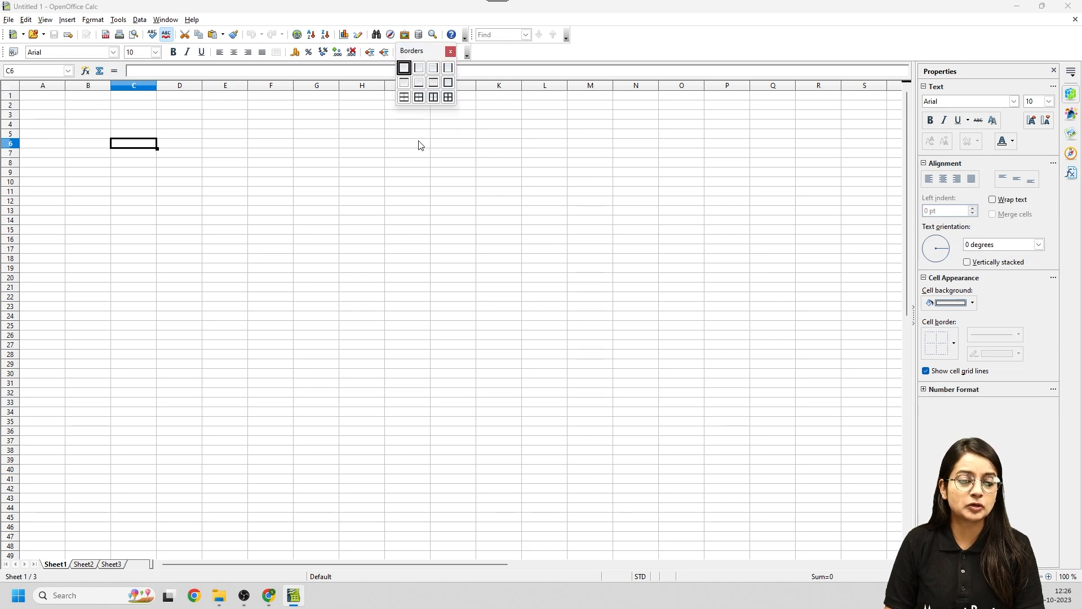
left_click(447, 87)
left_click(296, 174)
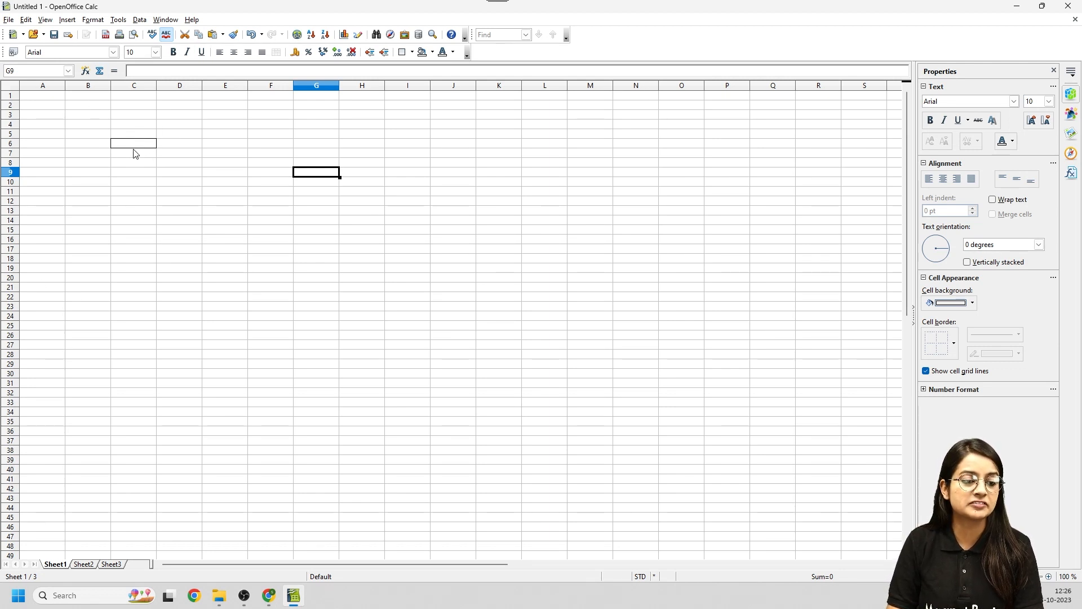
Step: Apply a border on all four sides of cell D8
left_click(188, 161)
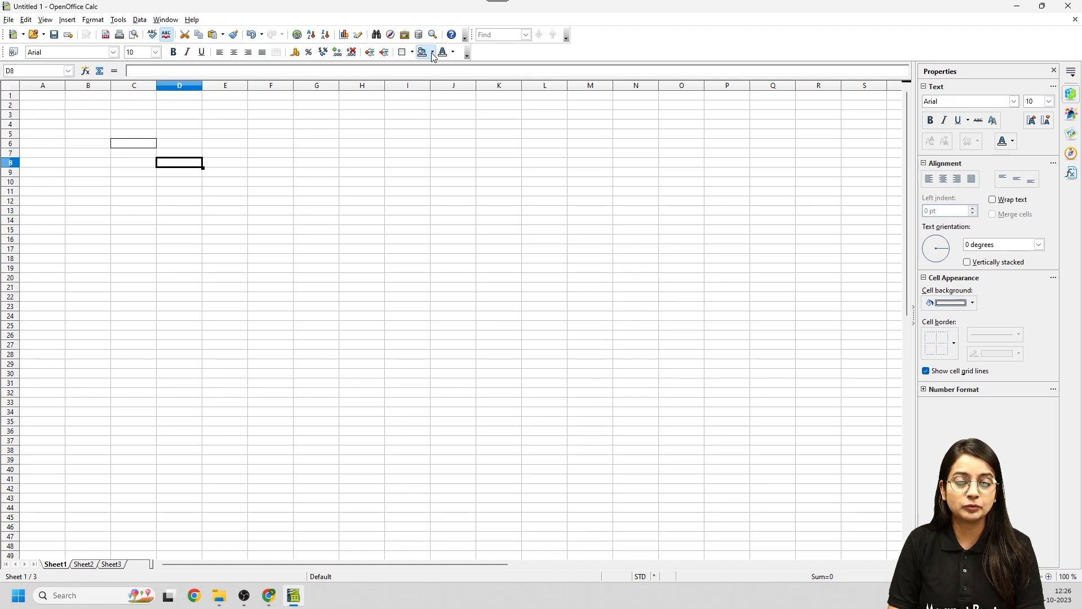
left_click(412, 52)
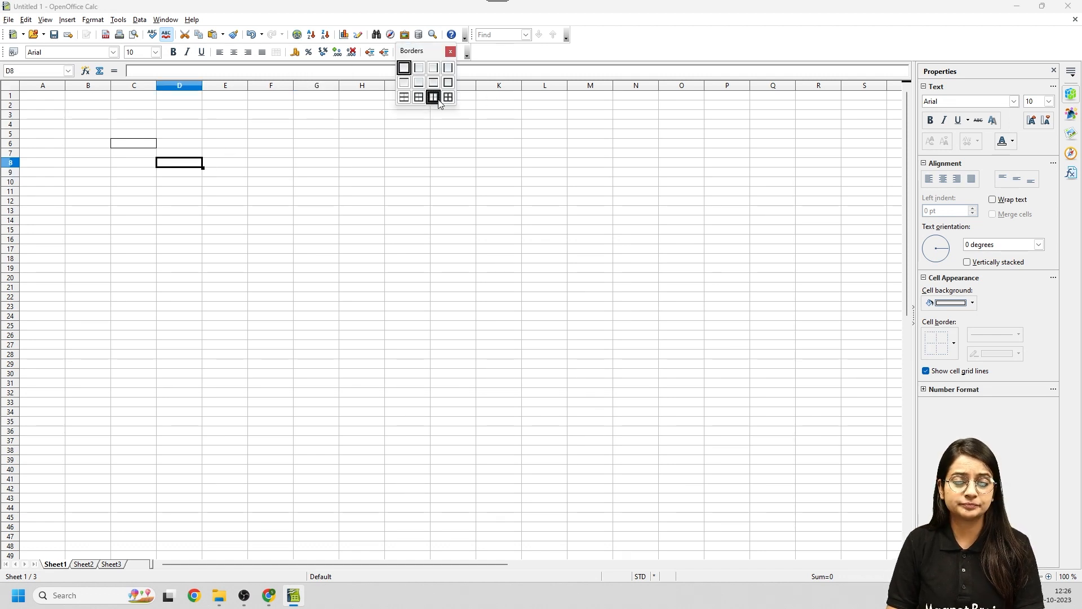
left_click(433, 97)
left_click(285, 241)
left_click(172, 167)
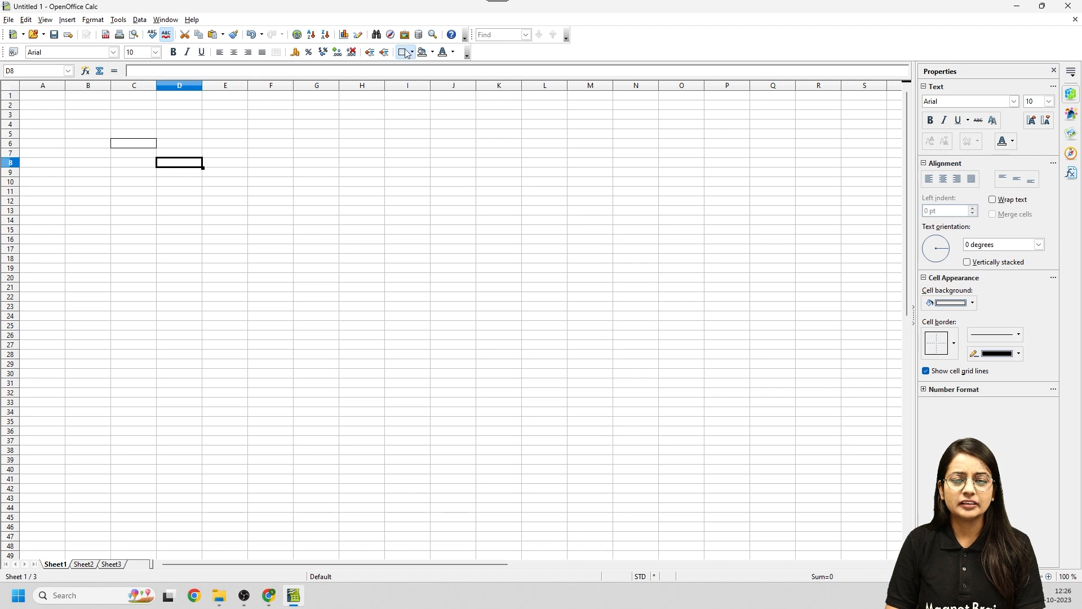
left_click(412, 52)
left_click(452, 90)
left_click(229, 169)
left_click(176, 172)
left_click(413, 51)
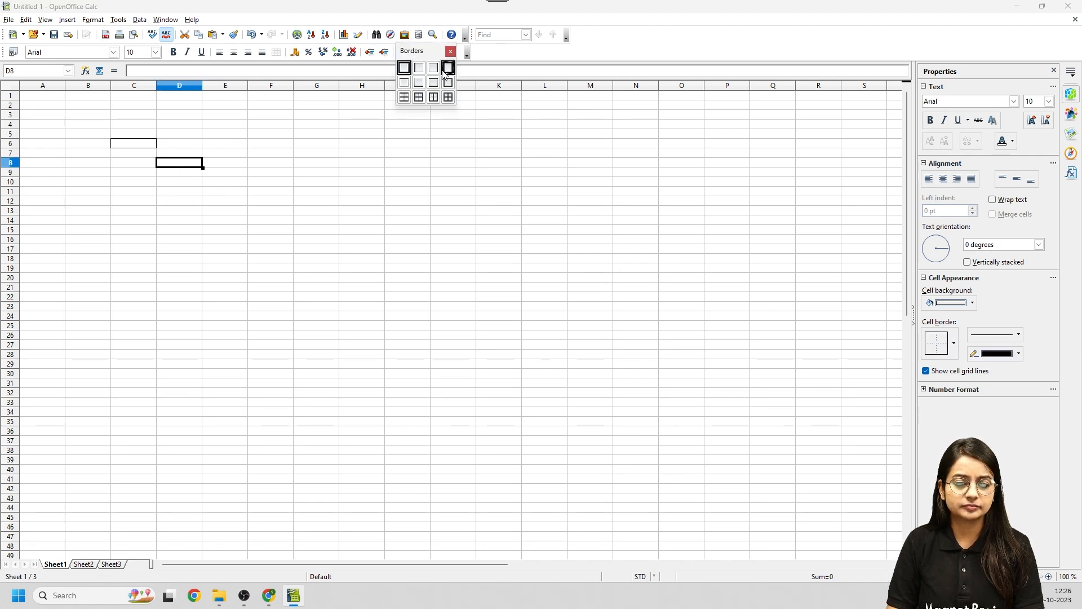
left_click(448, 97)
left_click(234, 191)
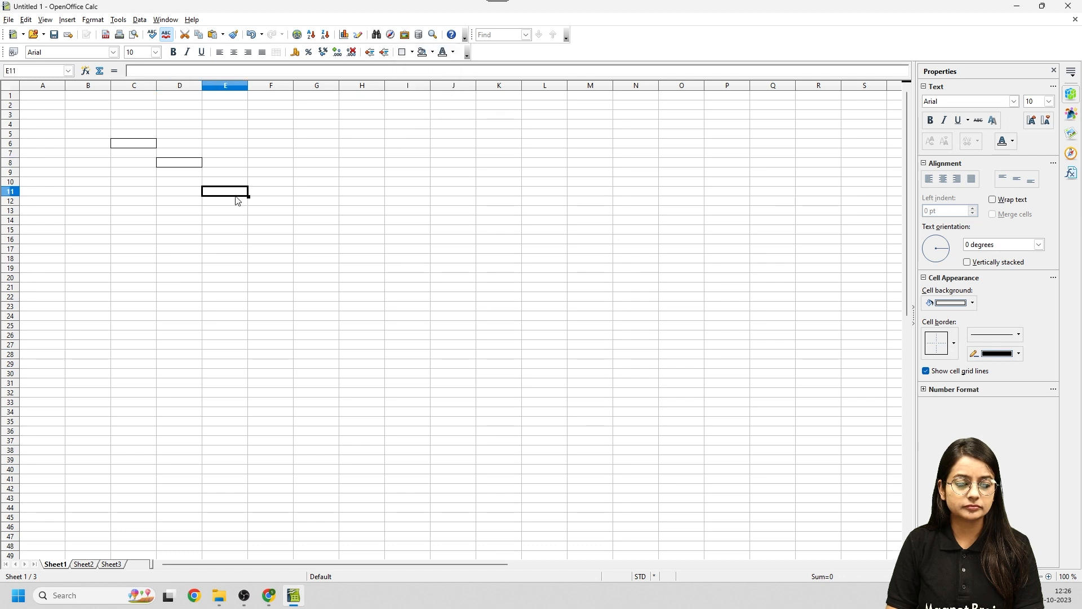
left_click(183, 164)
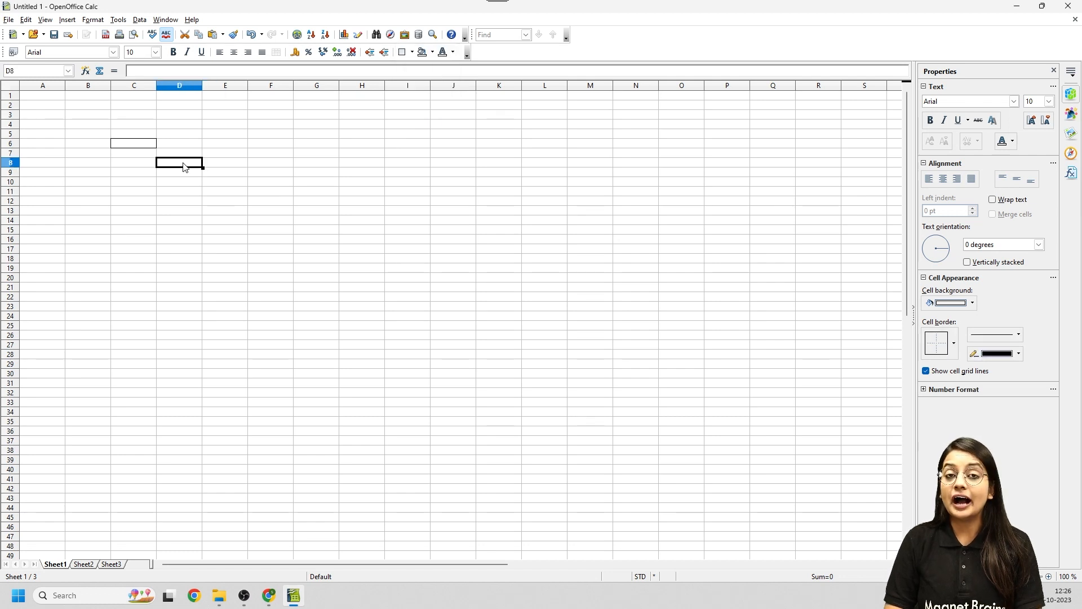
left_click(393, 141)
left_click(382, 230)
left_click(319, 154)
left_click(406, 153)
left_click(457, 221)
left_click(547, 170)
left_click(363, 153)
left_click(283, 134)
left_click(394, 125)
left_click(416, 191)
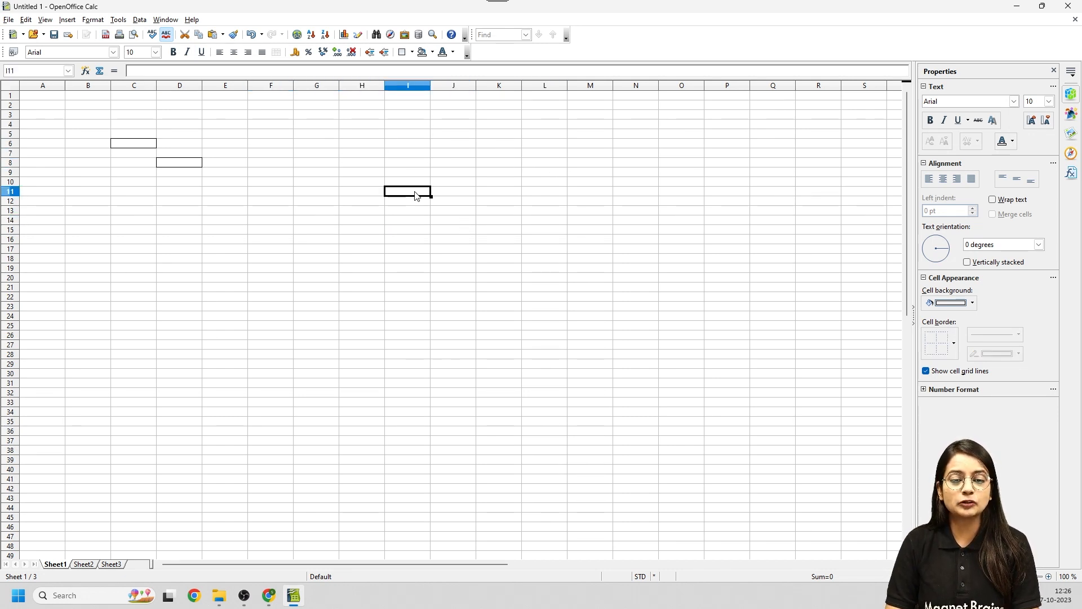
left_click(343, 230)
left_click(304, 172)
left_click(310, 135)
left_click(365, 132)
left_click(372, 152)
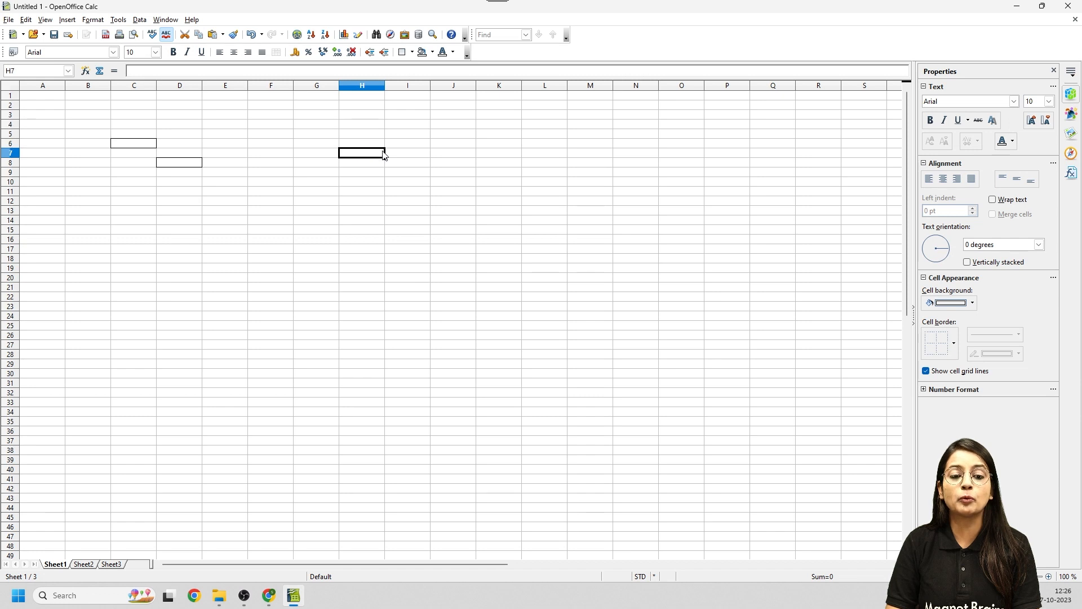
left_click(404, 144)
left_click(355, 144)
left_click(355, 125)
left_click(360, 115)
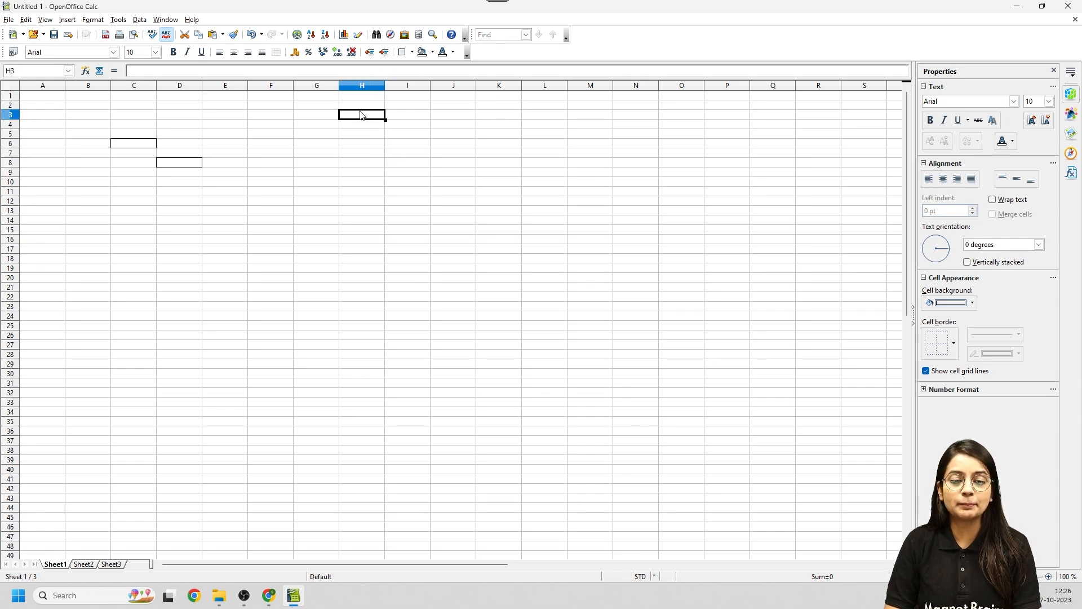
Step: Select the cell range H7:H19 and define its range name as Heading
left_click(380, 155)
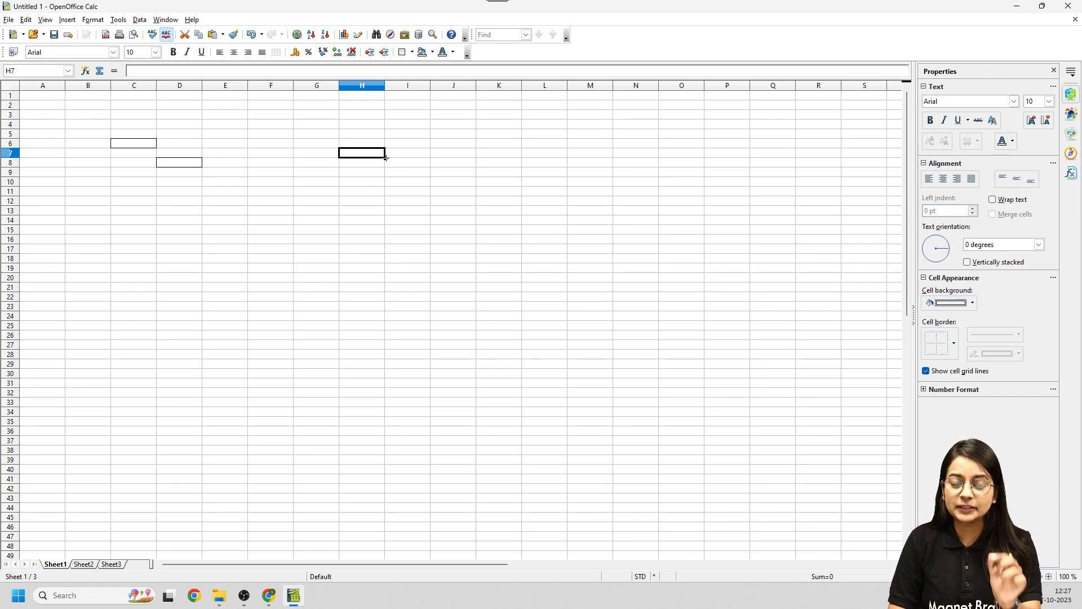
left_click_drag(385, 157, 387, 277)
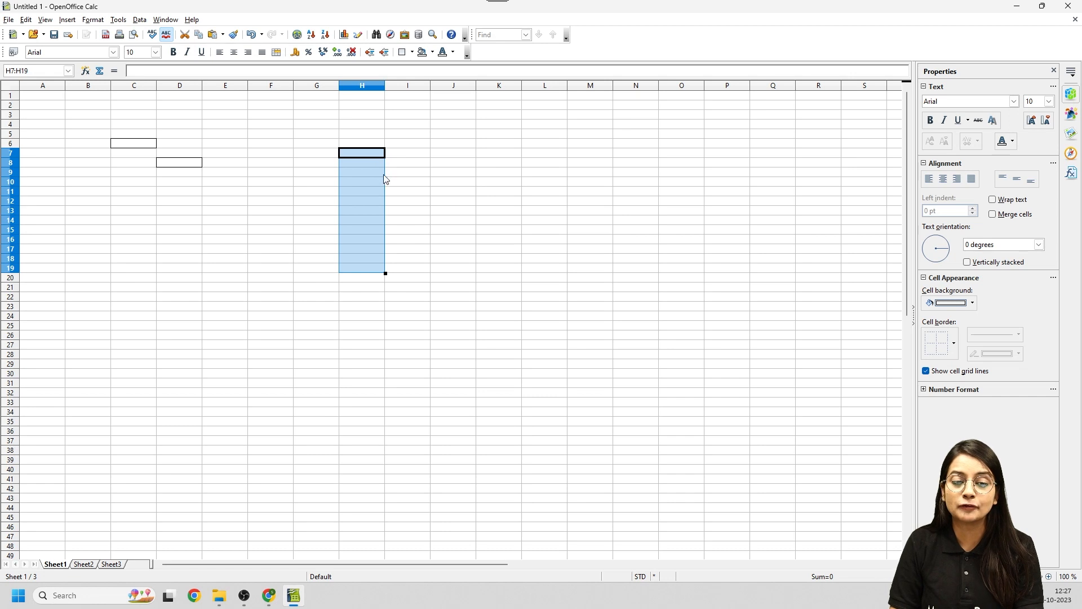
right_click(32, 68)
left_click(6, 75)
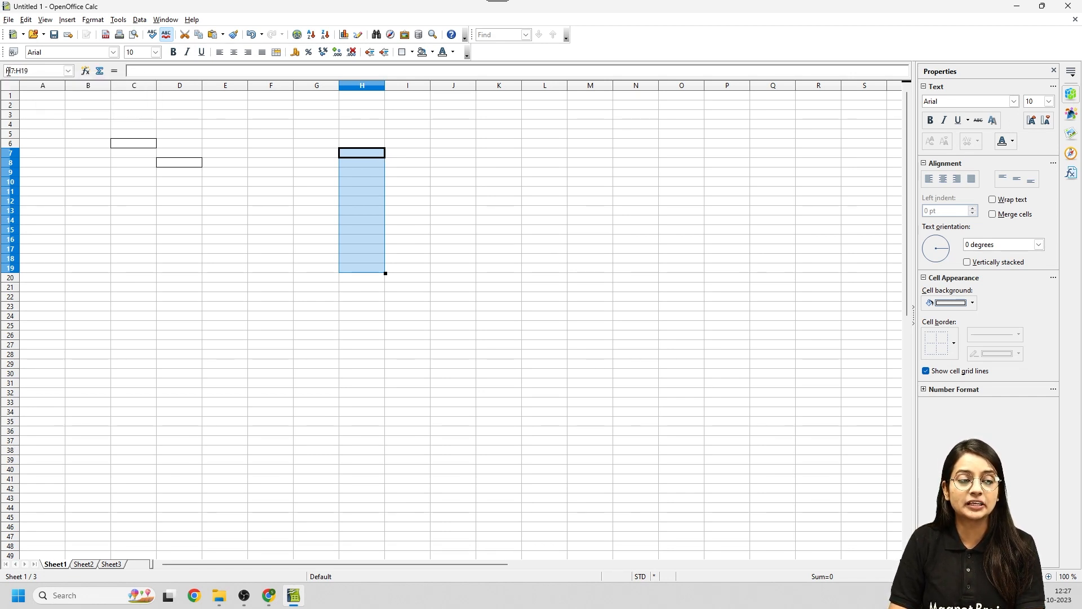
left_click(37, 73)
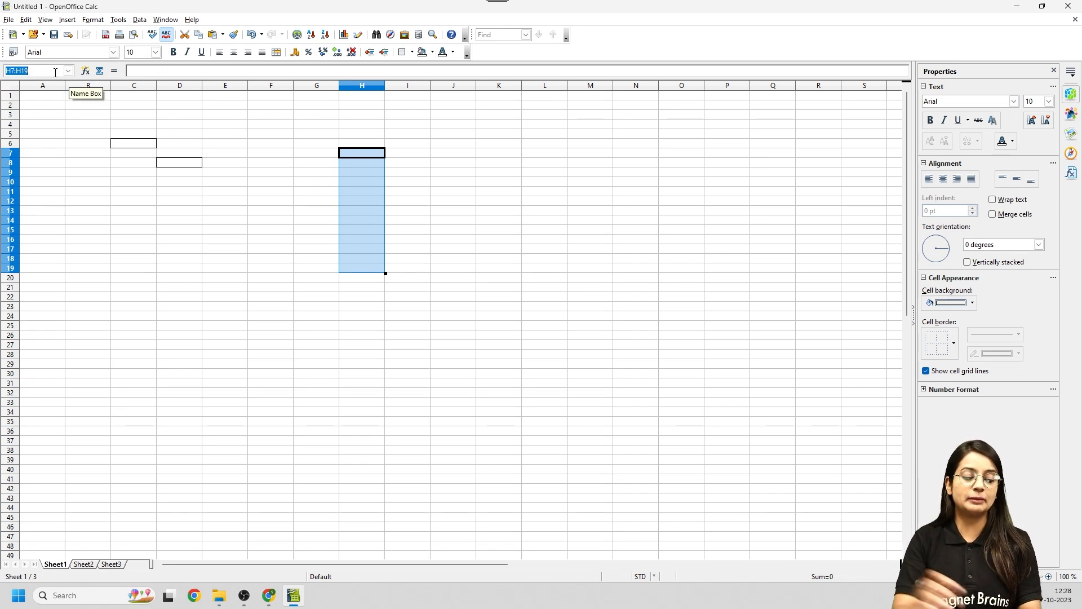
left_click(33, 71)
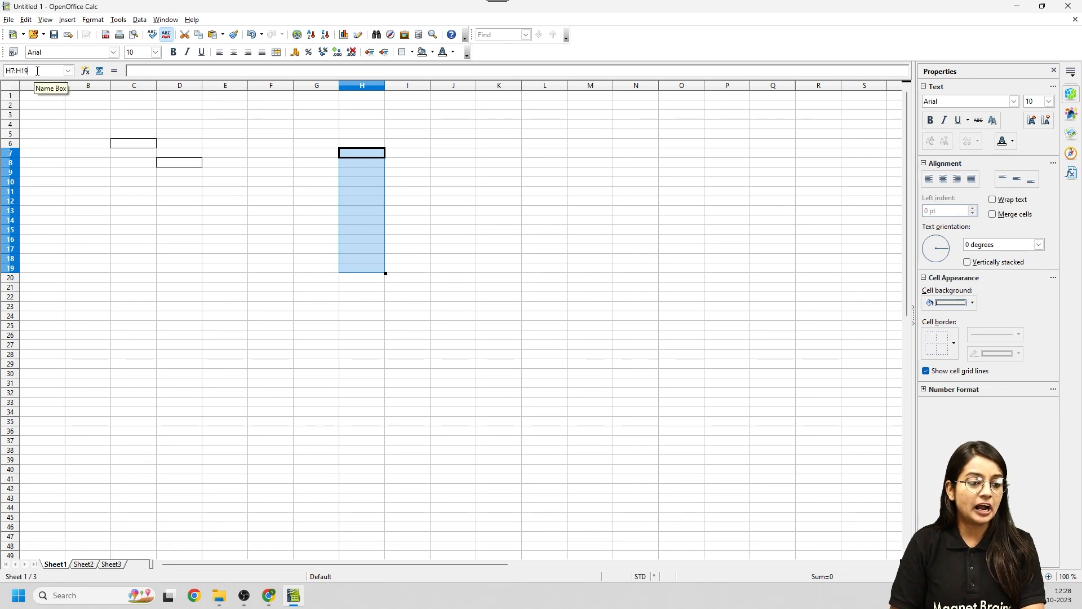
left_click_drag(33, 71, 6, 77)
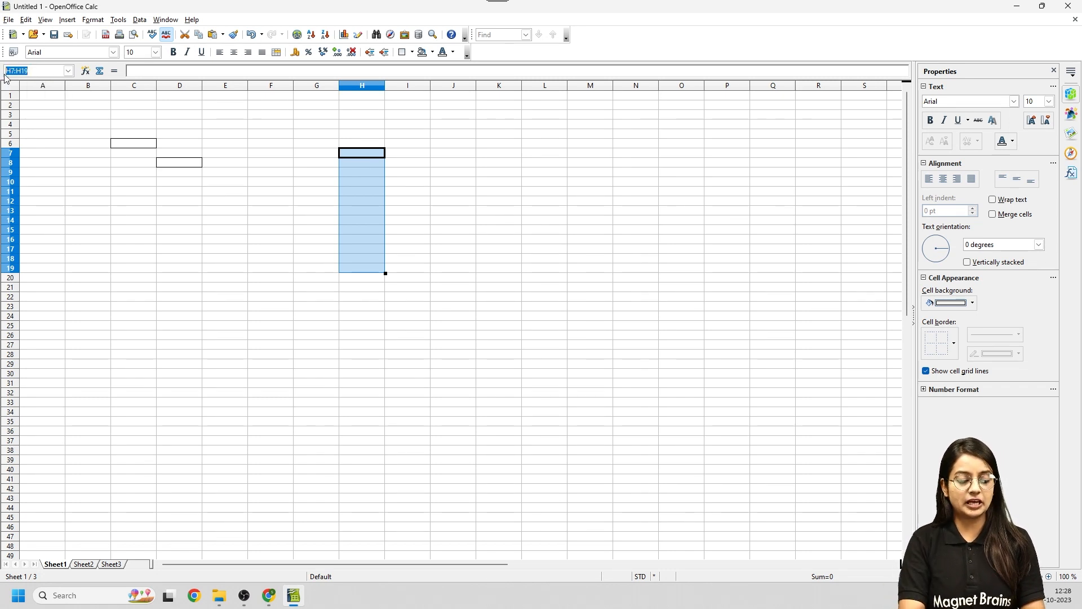
type("Heading")
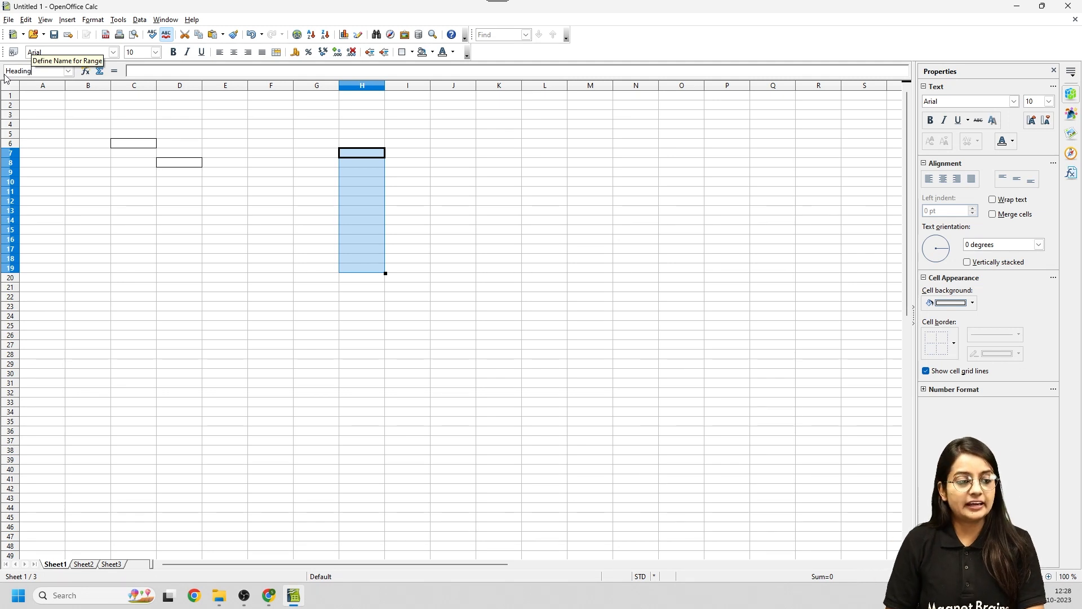
key("Return")
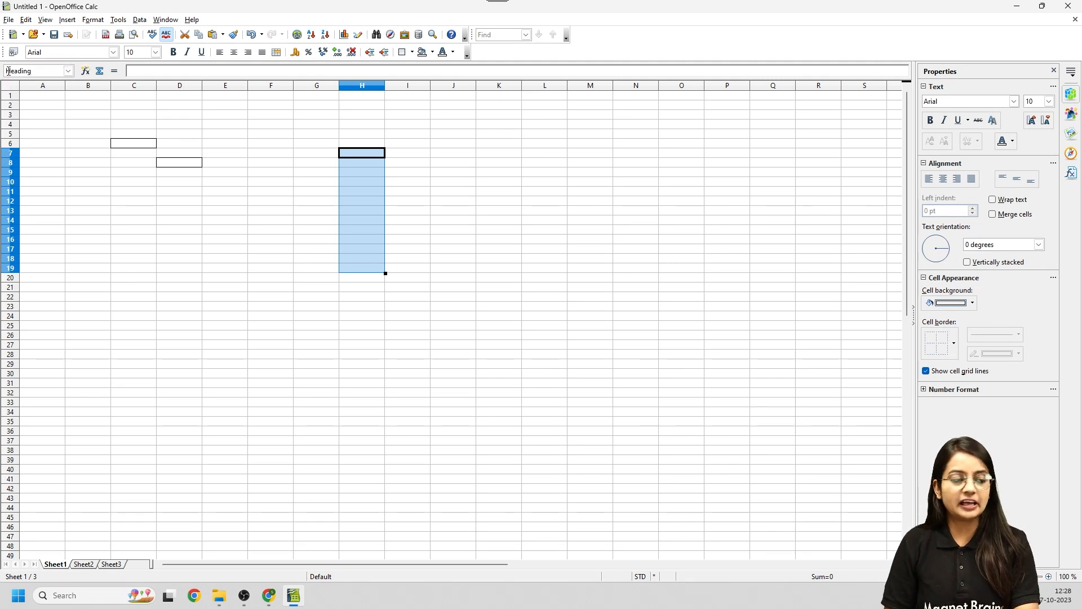
Step: Reselect the range H7:H19 and check which name the Name Box shows for it
left_click(469, 212)
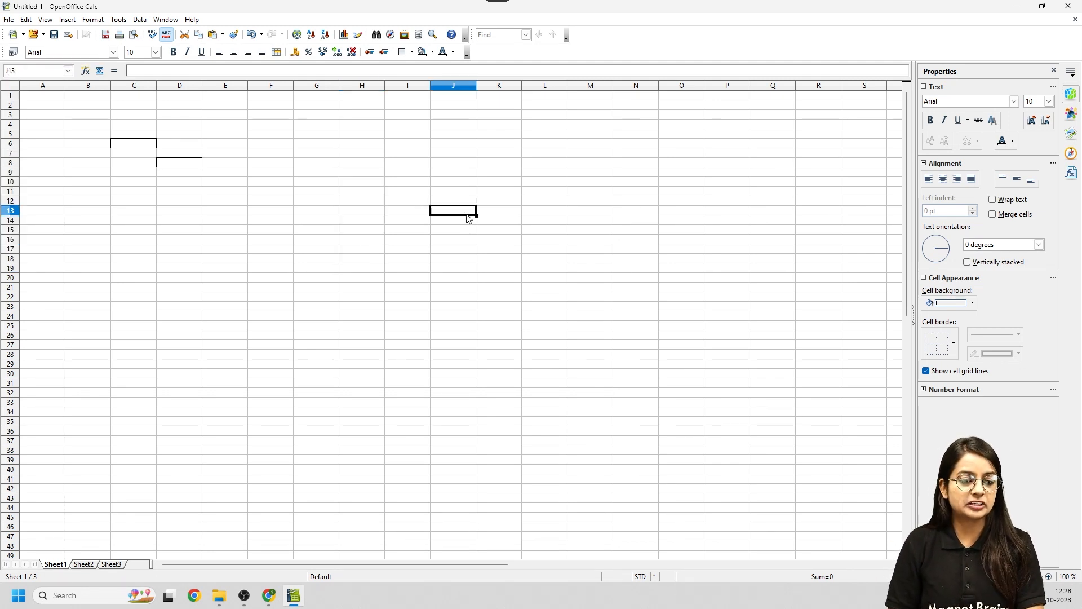
left_click(359, 162)
left_click(359, 151)
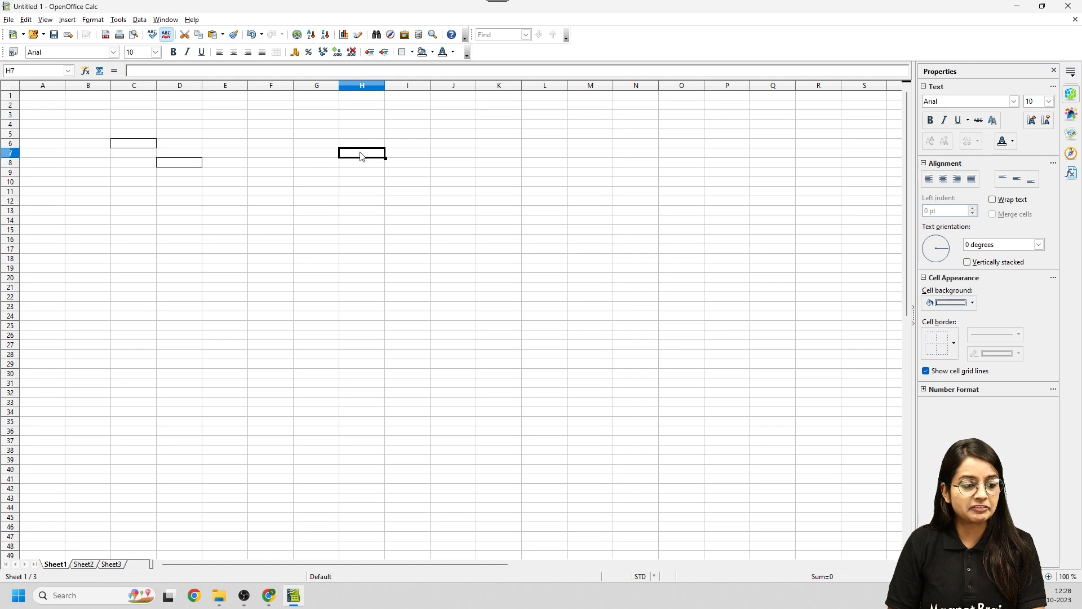
left_click_drag(388, 158, 389, 273)
right_click(25, 75)
left_click(1, 74)
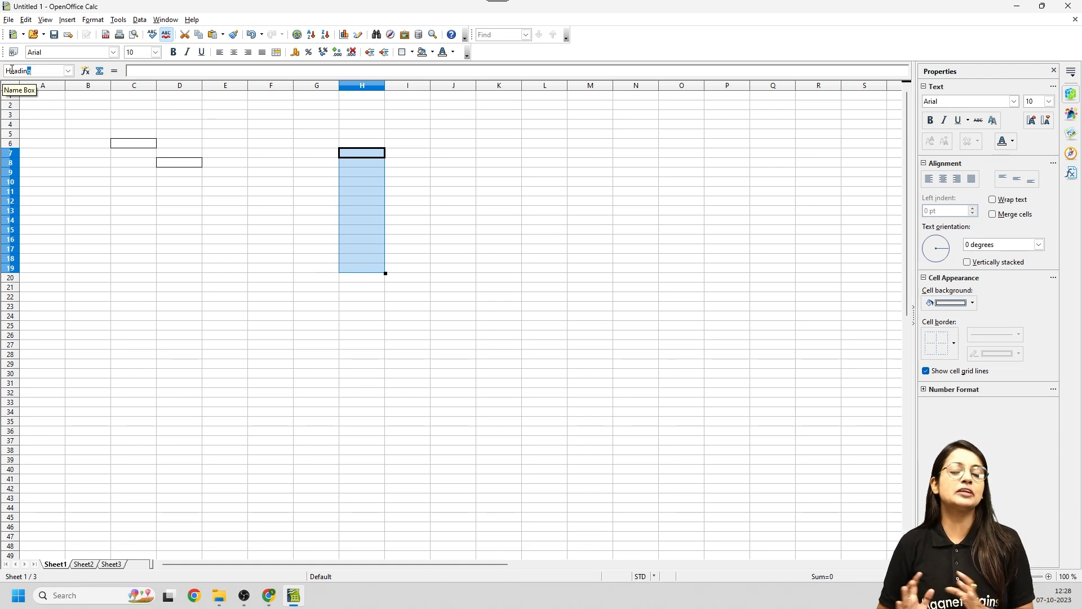
left_click(475, 192)
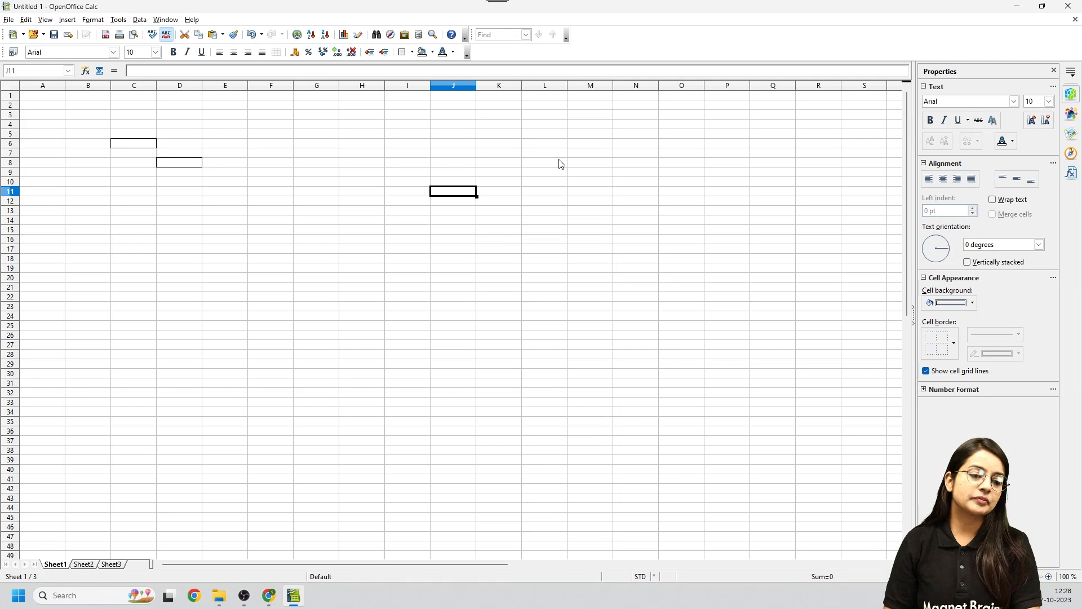
Step: Enter the column heading NAME in cell A1 and move on to B1
left_click(44, 97)
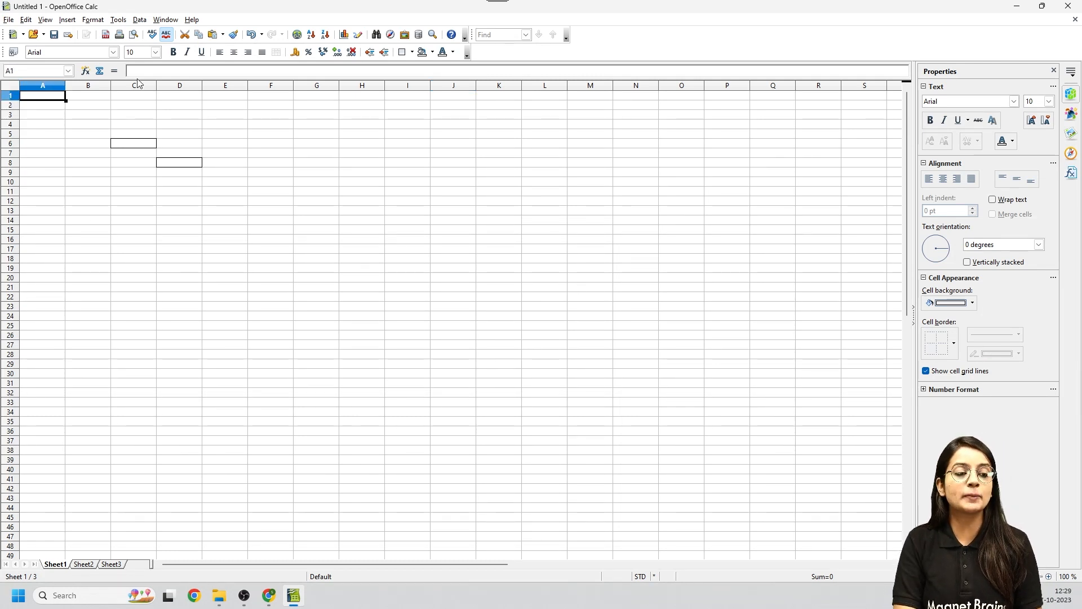
type("NAME")
key("Tab")
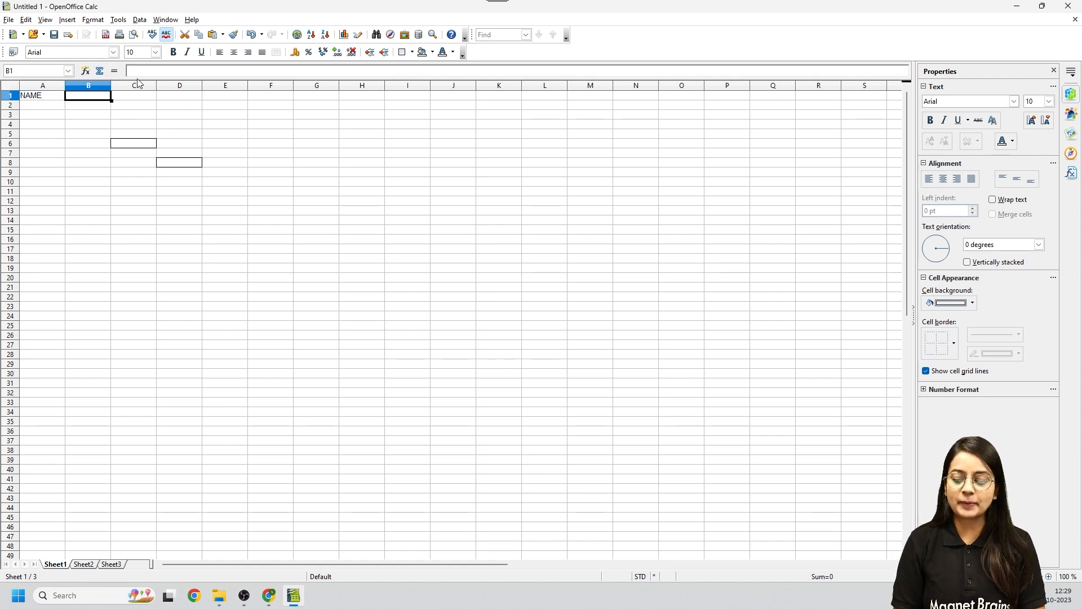
key("Left")
key("Right")
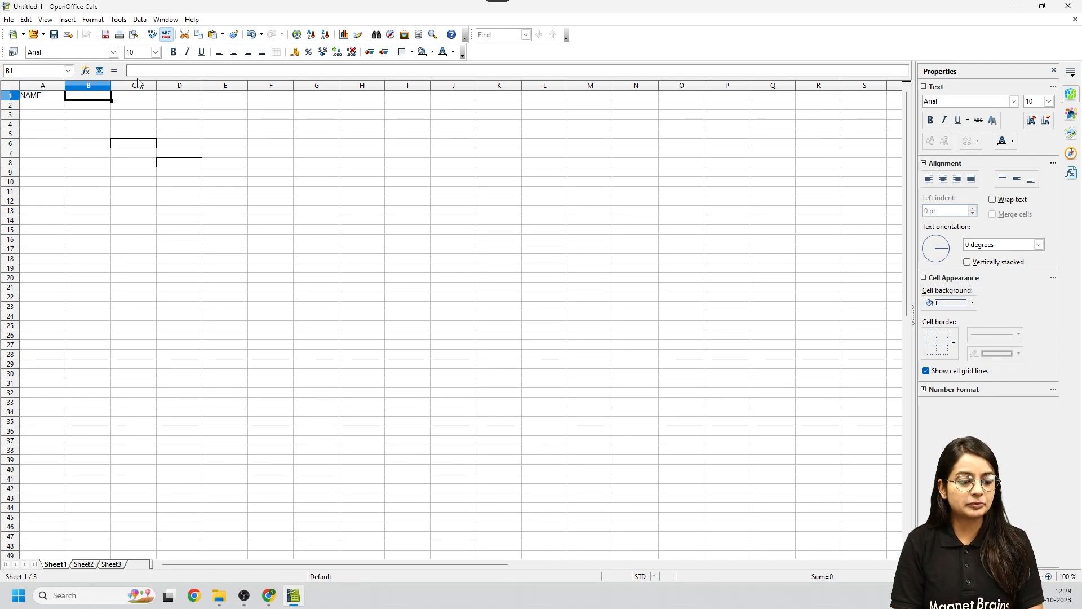
Step: Enter the column headings MATHEMATICS in cell B1 and Science in cell C1
type("MARKS")
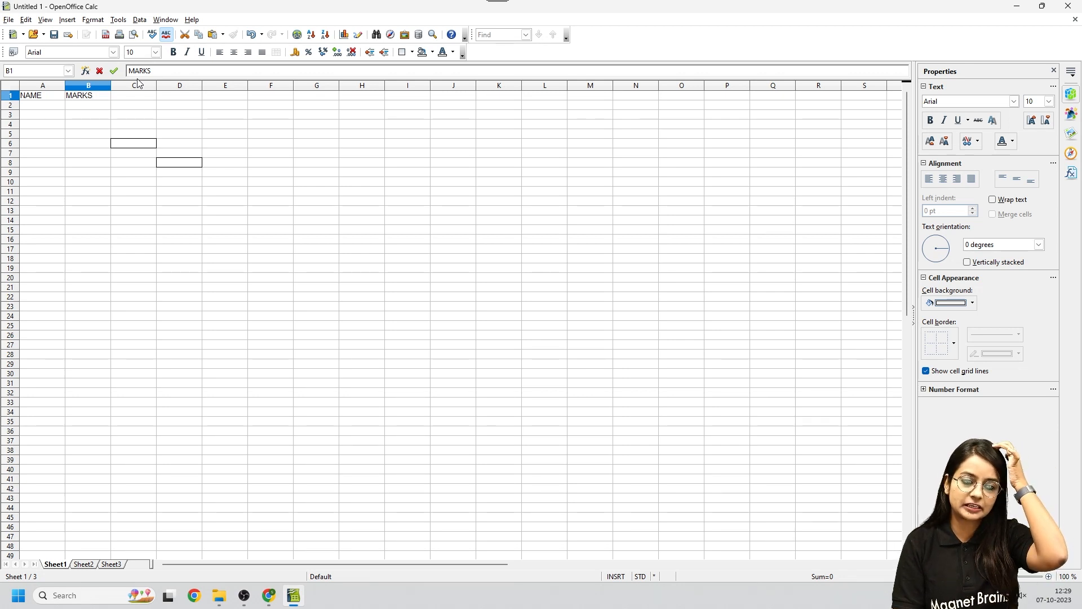
key("BackSpace")
key("BackSpace")
key("BackSpace")
type("THEMATICS")
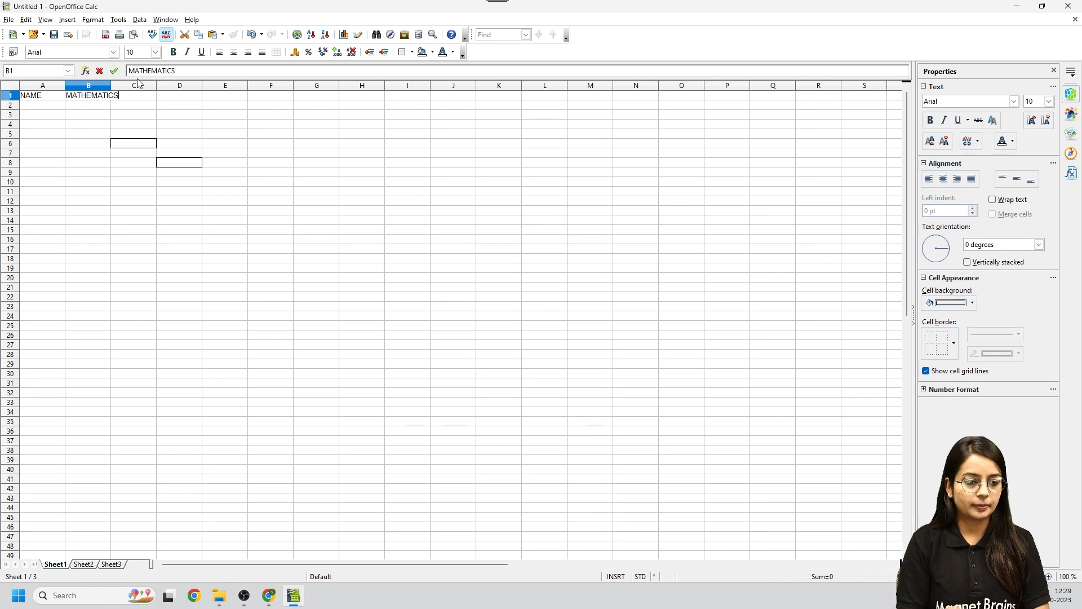
key("Tab")
type("sIENC")
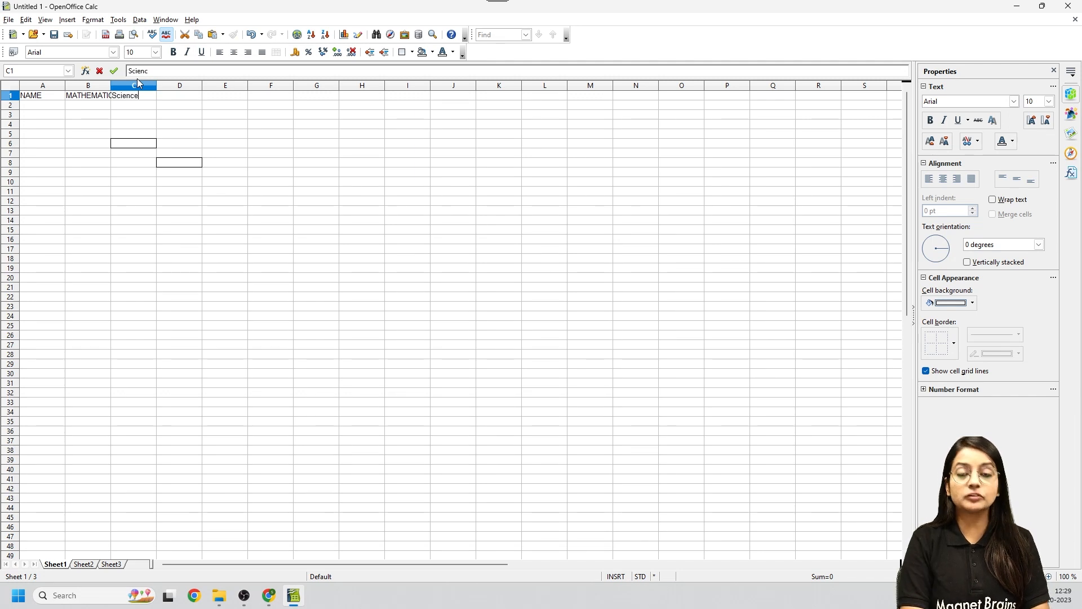
key("Tab")
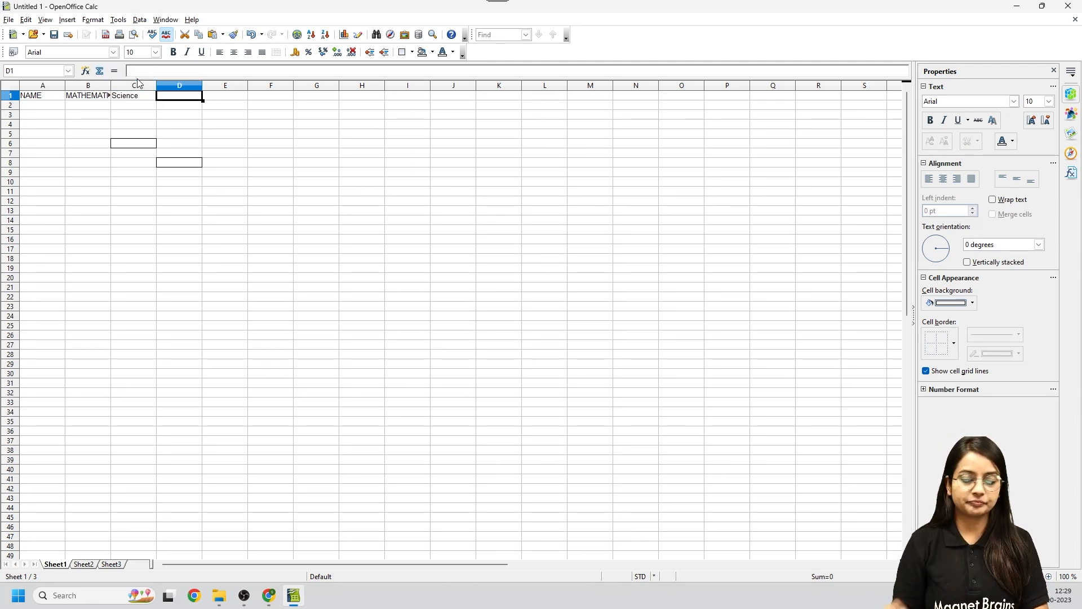
Step: Replace the heading in cell B1 with Maths and keep Science as the heading in C1
left_click(125, 117)
left_click(129, 95)
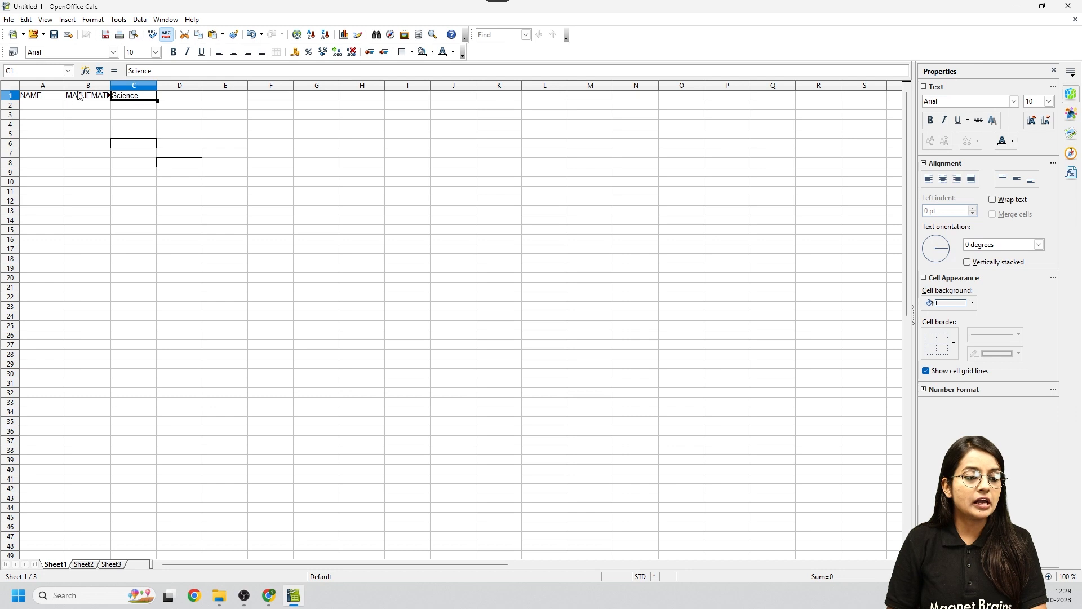
left_click(73, 100)
double_click(73, 99)
left_click_drag(119, 95, 72, 96)
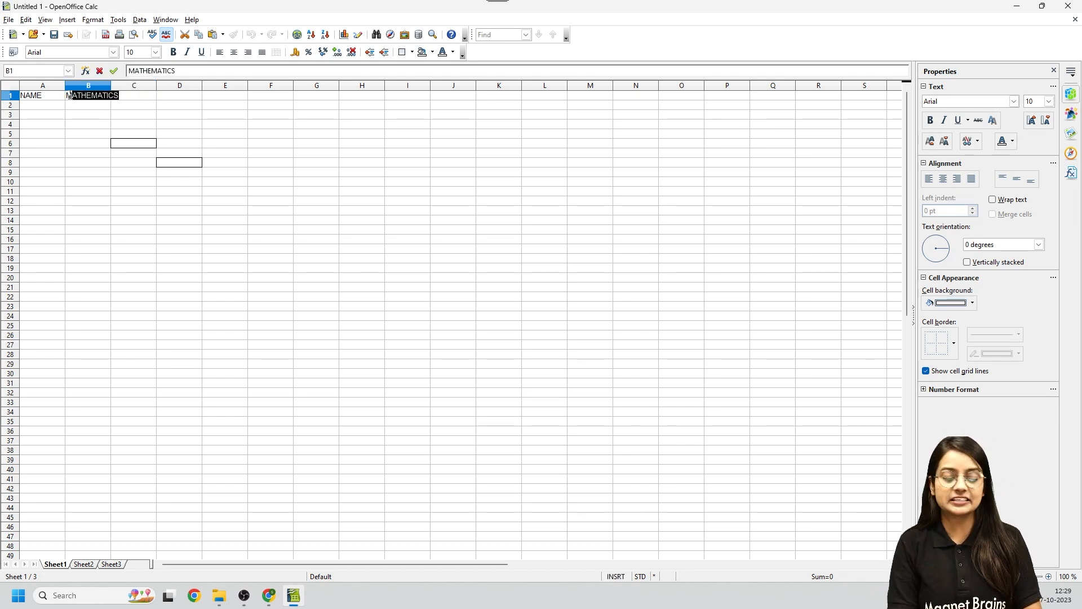
type("athem")
key("BackSpace")
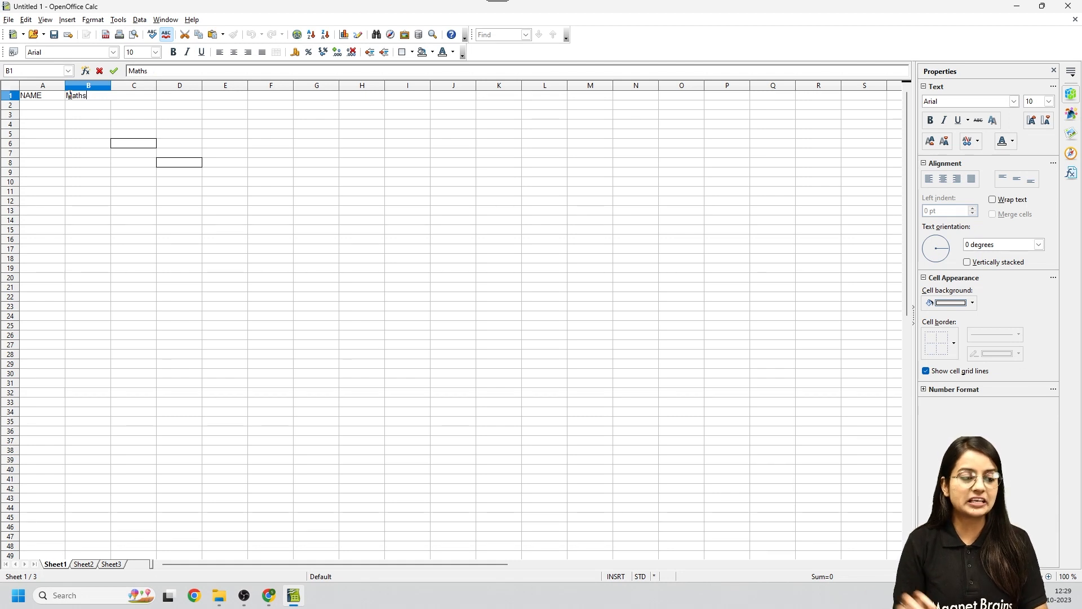
key("Tab")
type("Science")
left_click(260, 153)
left_click(90, 100)
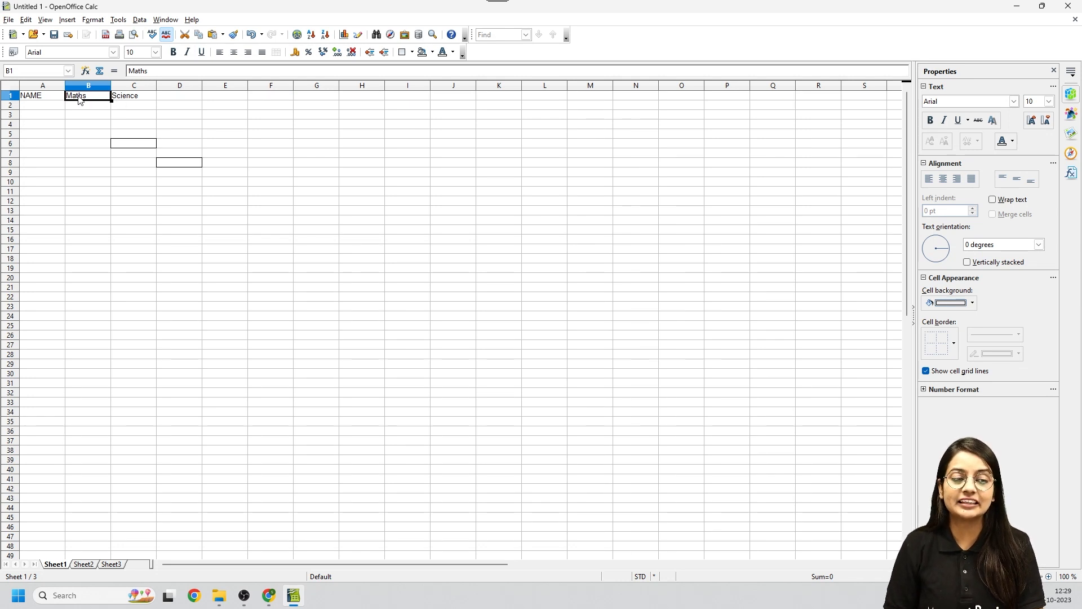
Step: Enter the column headings Social Studies in cell D1 and Sanskrit in cell E1
left_click(133, 97)
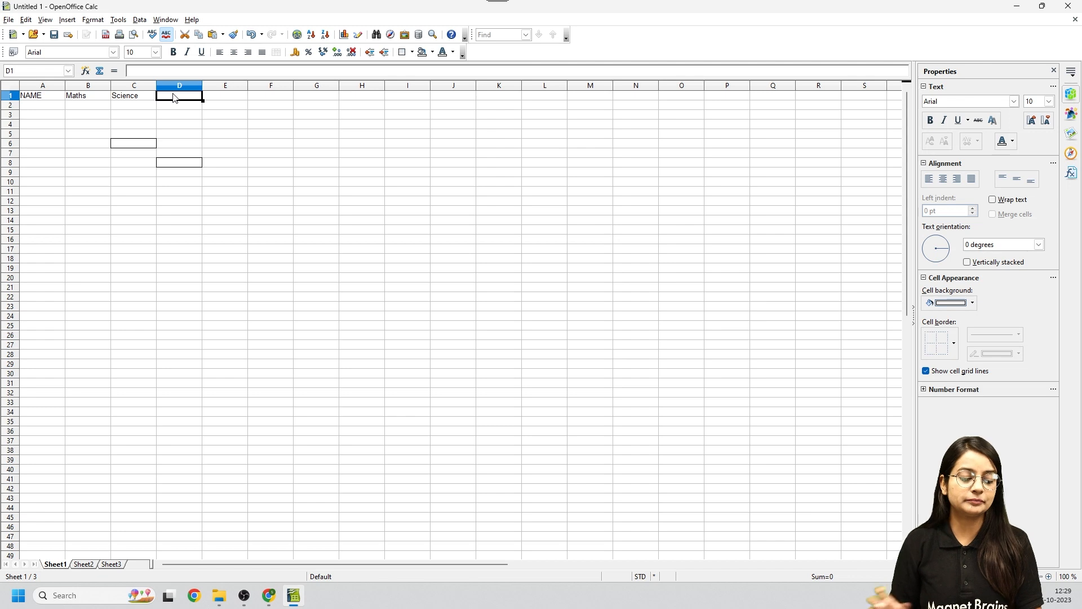
type("Social Studo")
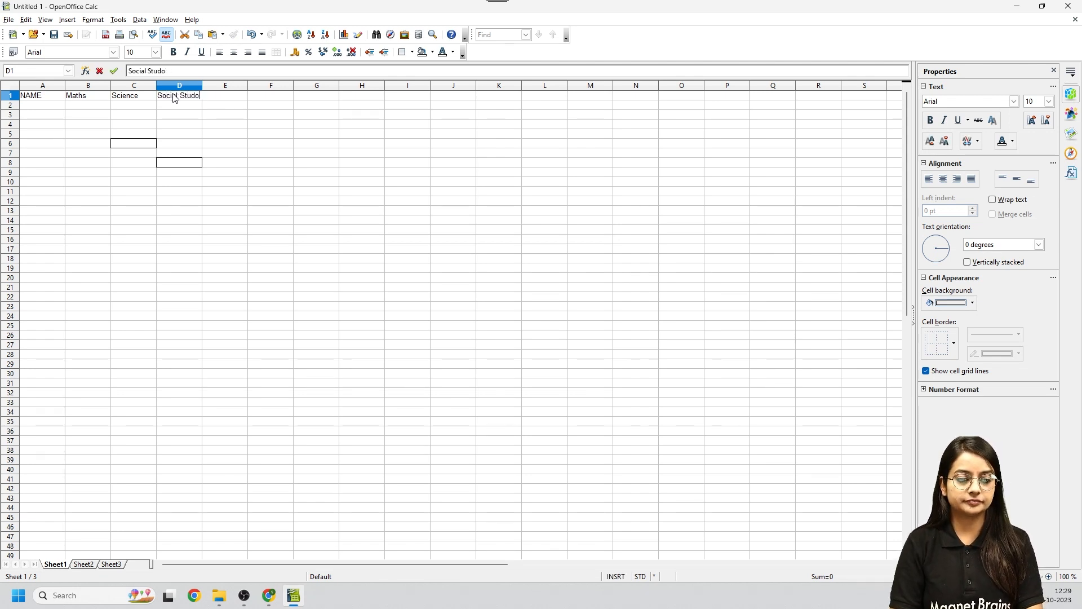
type("ieies")
key("Tab")
type("Sansk")
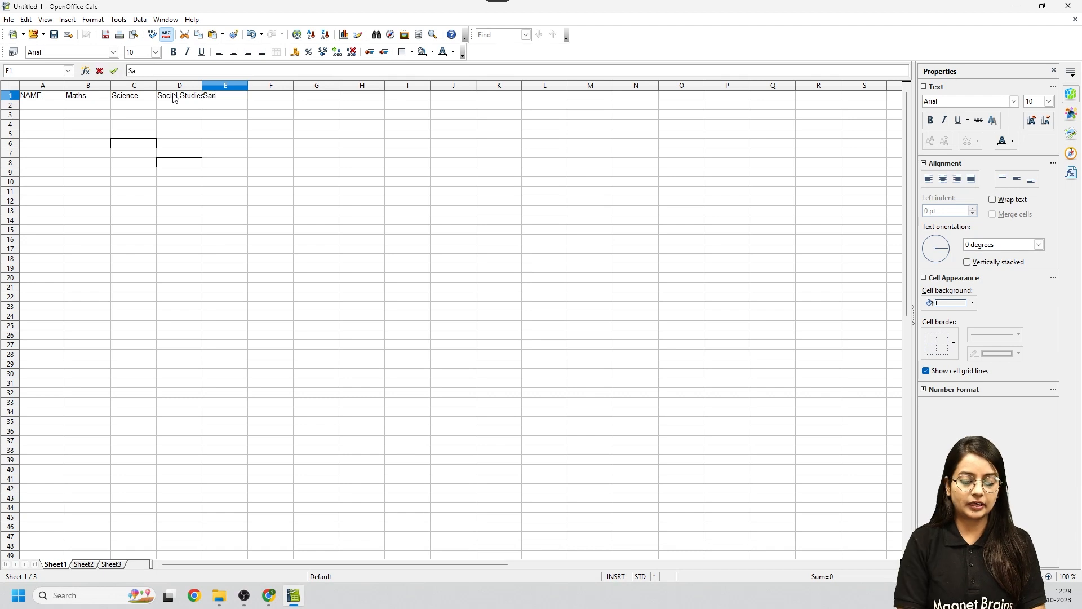
key("Tab")
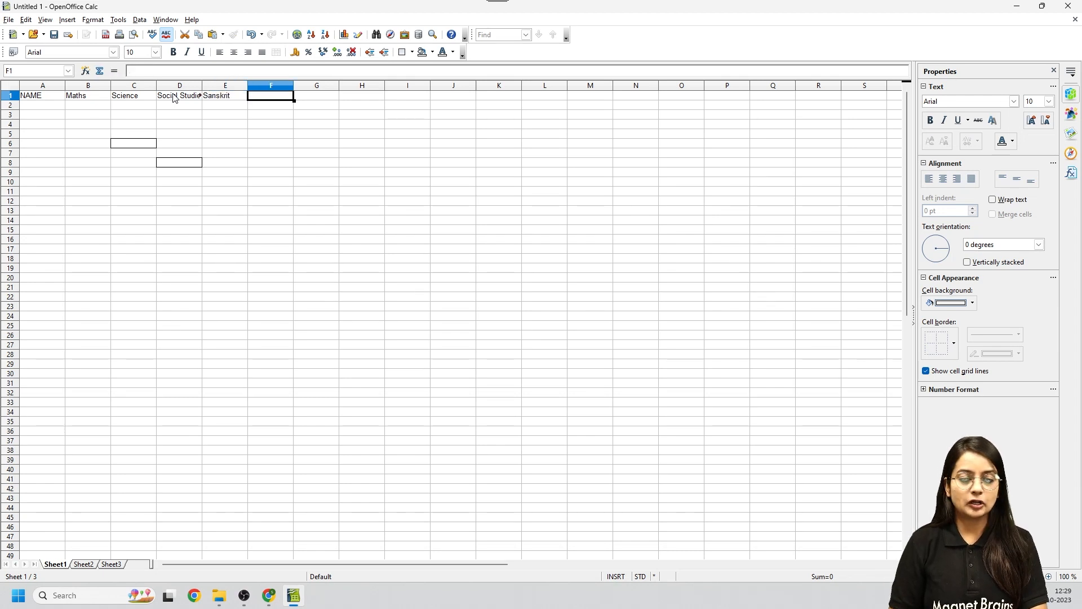
Step: Enter the column heading Computer Applications in cell F1
type("Comp")
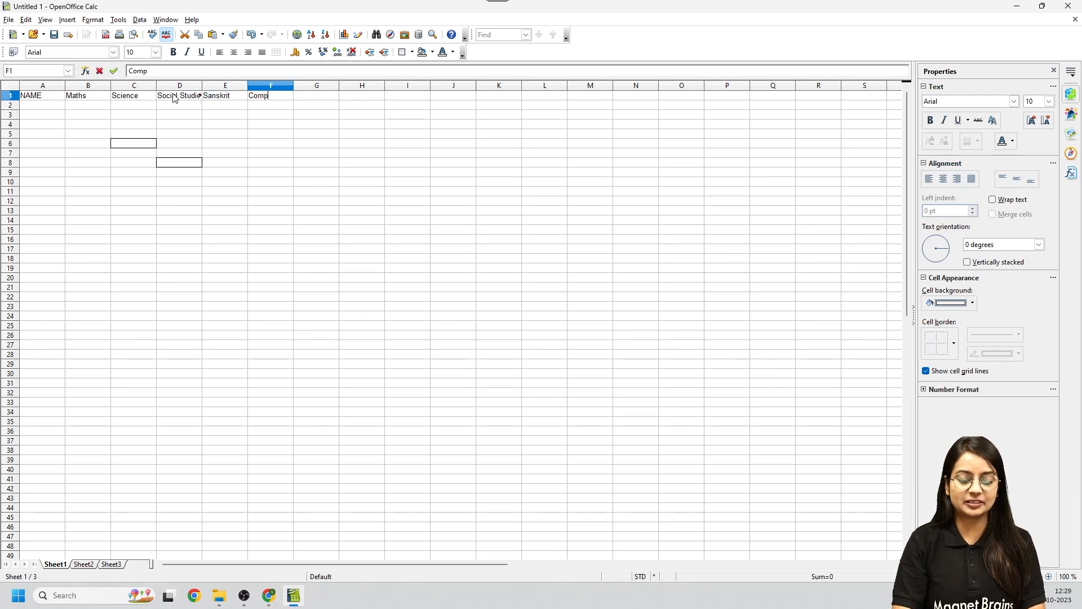
type("uters")
key("BackSpace")
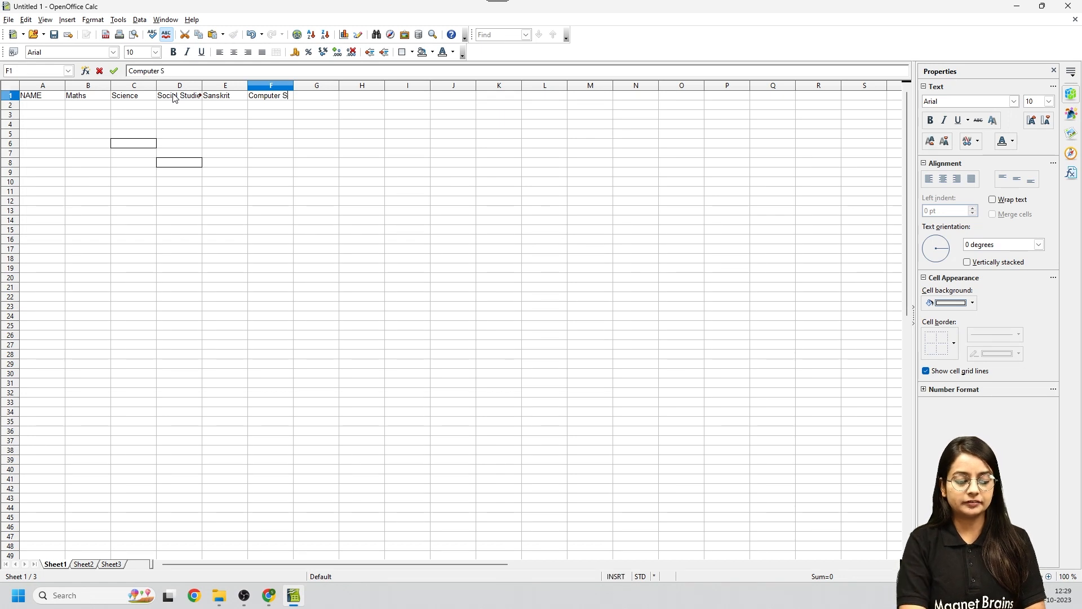
type("Applications")
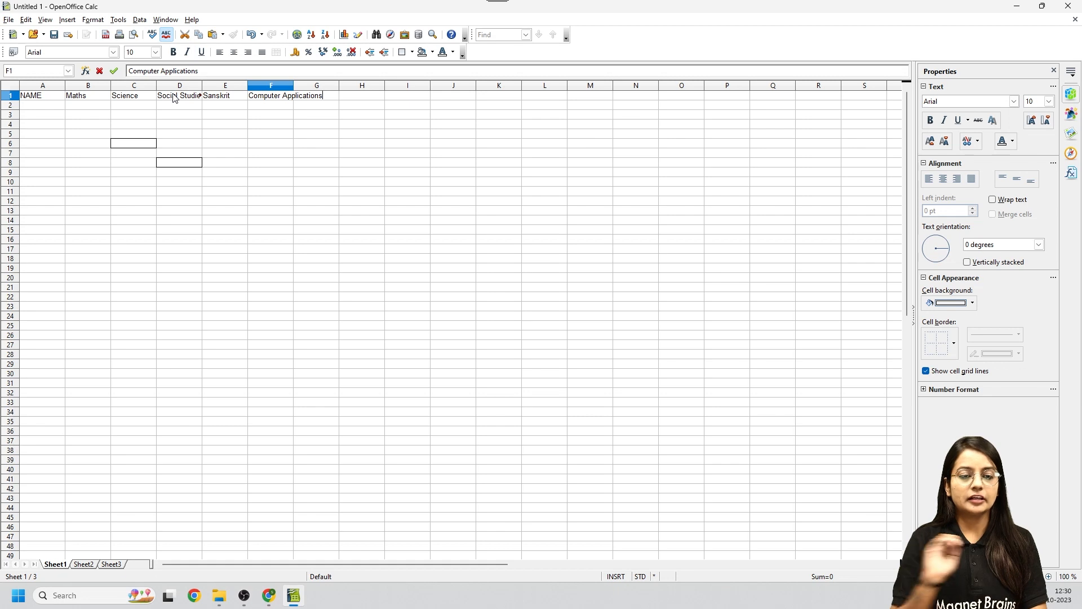
left_click(334, 146)
Step: Widen columns D and F so the Social Studies and Computer Applications headings fit within their cells
left_click_drag(202, 85, 210, 86)
left_click_drag(301, 85, 336, 85)
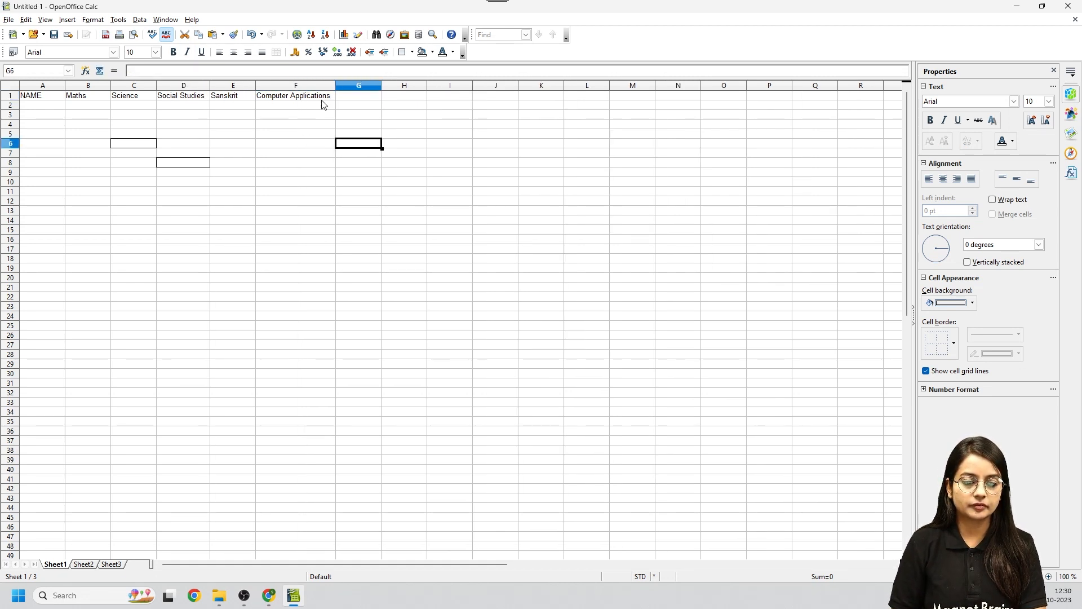
left_click(283, 137)
left_click(273, 116)
left_click(333, 106)
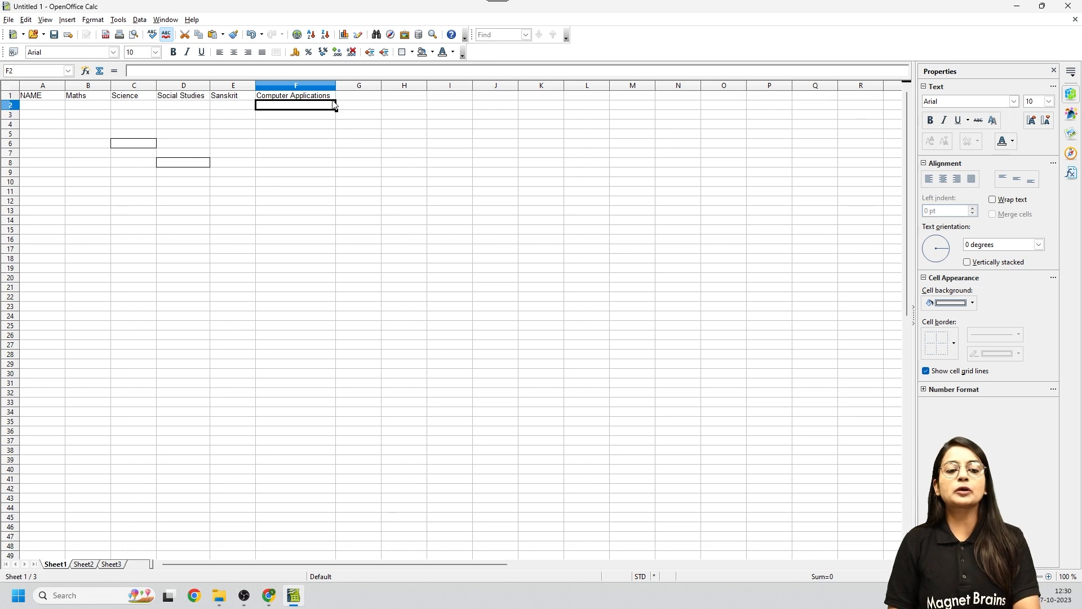
Step: Make the column headings in A1:F1 bold
left_click_drag(49, 100, 332, 100)
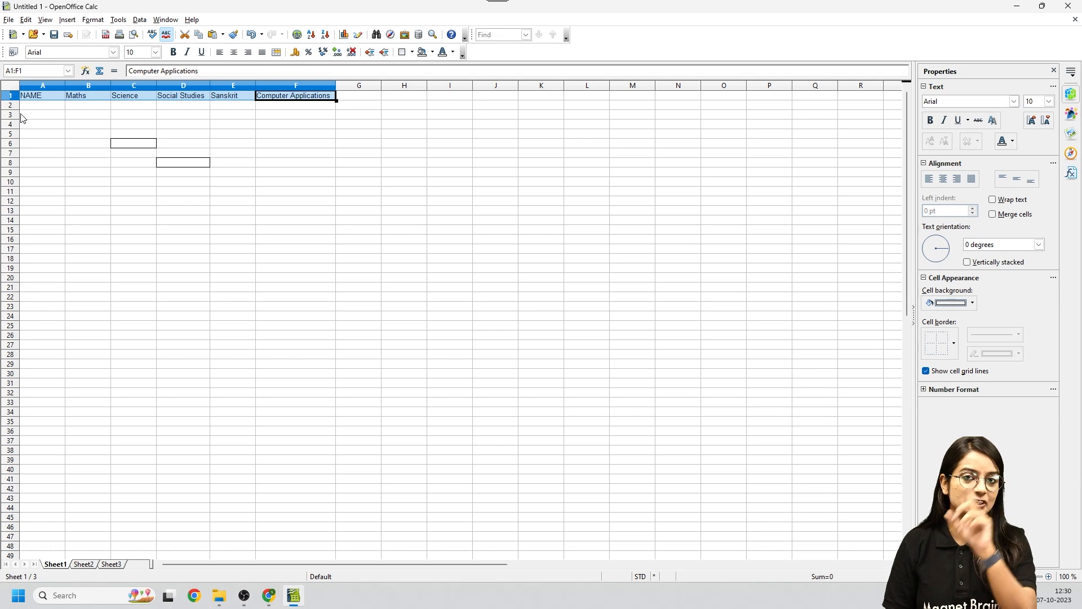
left_click(176, 54)
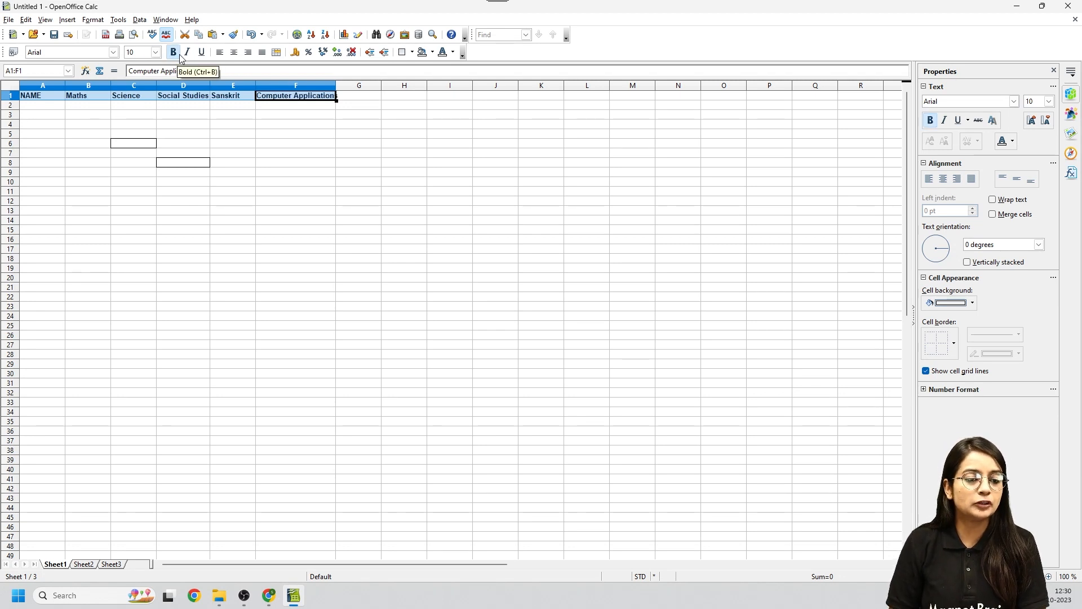
left_click(285, 143)
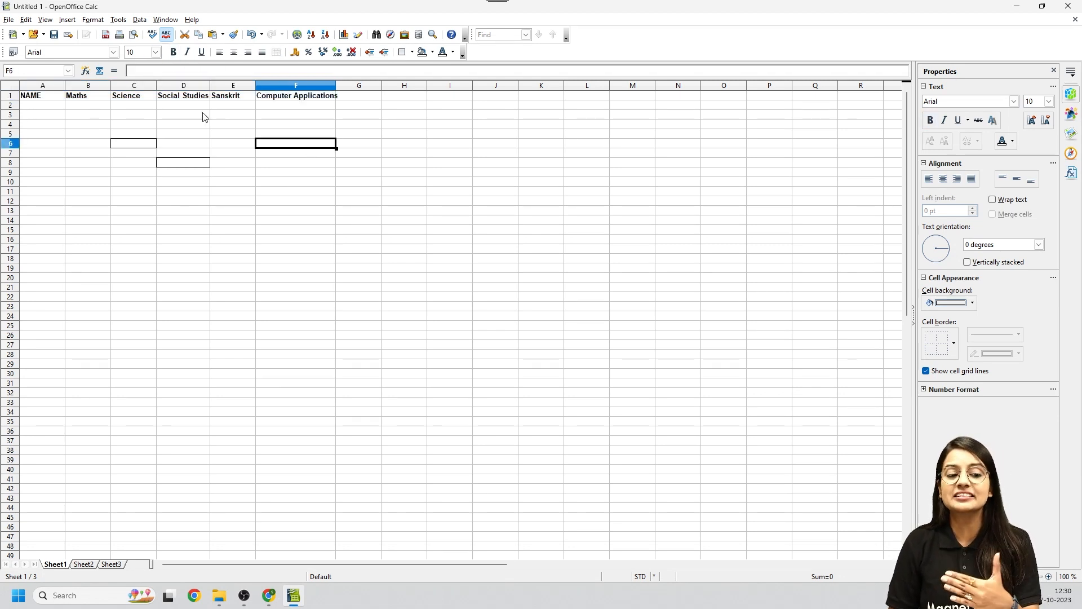
Step: Fit columns D and E to their bold headings and widen column F around Computer Applications
double_click(210, 86)
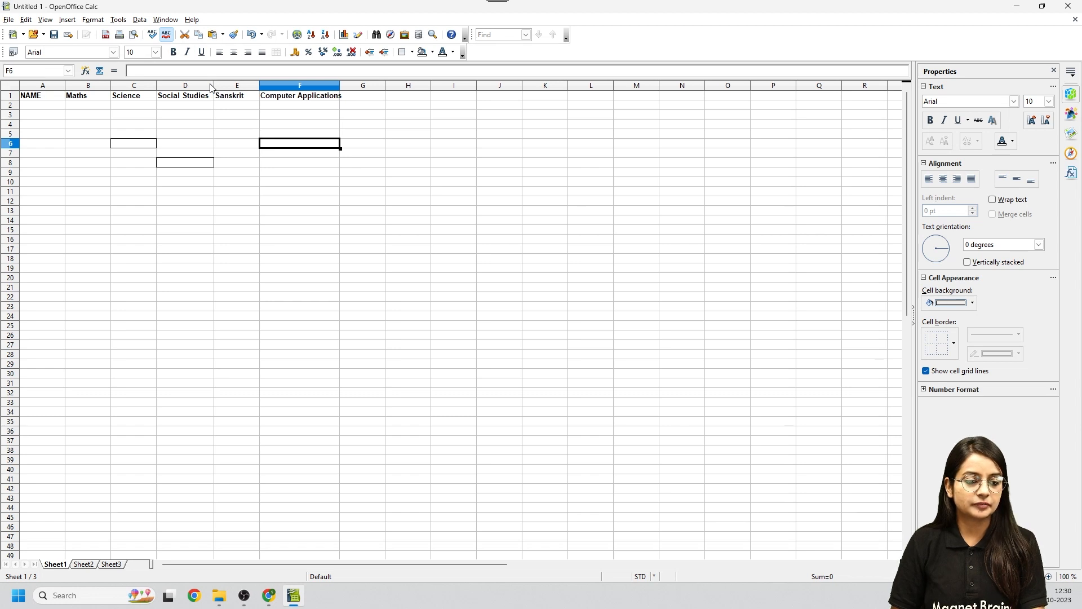
left_click(254, 86)
left_click(269, 125)
double_click(260, 86)
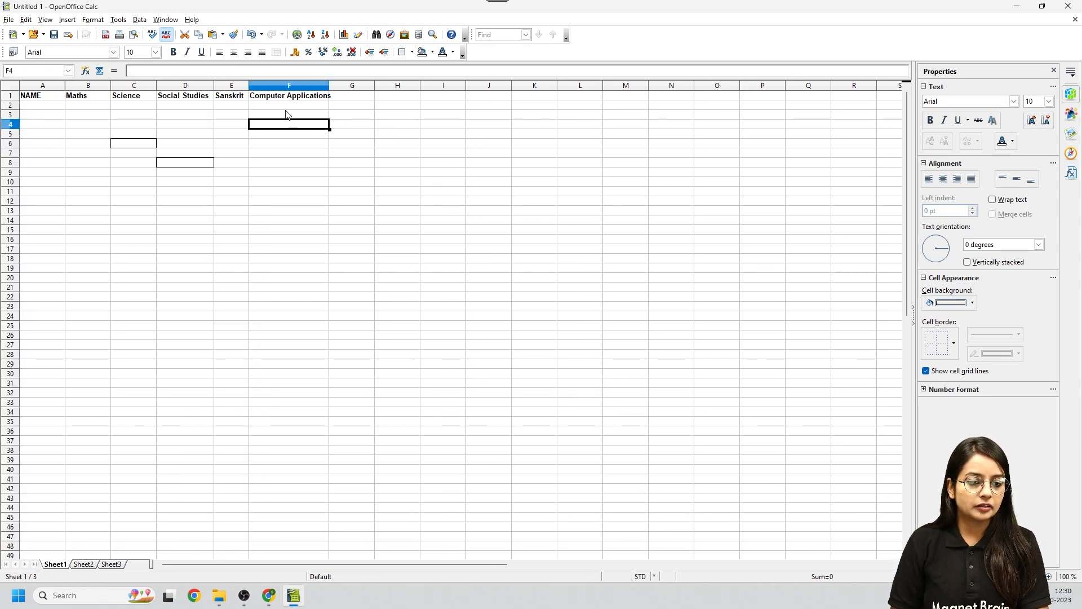
left_click(370, 135)
left_click_drag(330, 85, 336, 85)
left_click(191, 160)
left_click(261, 116)
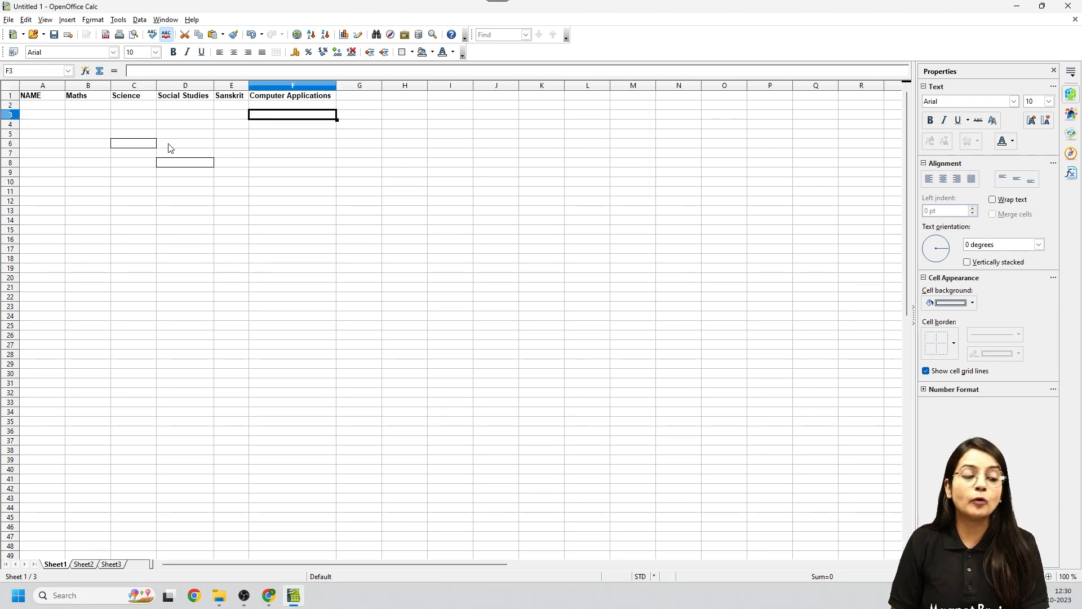
Step: Enter the first two students' names in cells A2 and A3, removing the surplus final letter from the name in A3
left_click(61, 116)
left_click(32, 107)
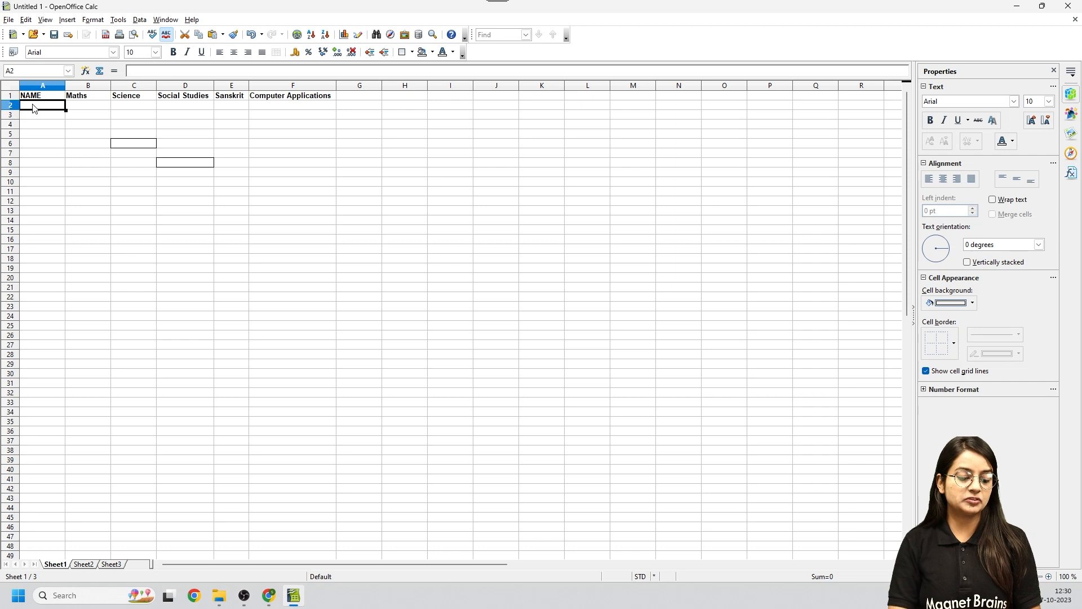
type("Ankita")
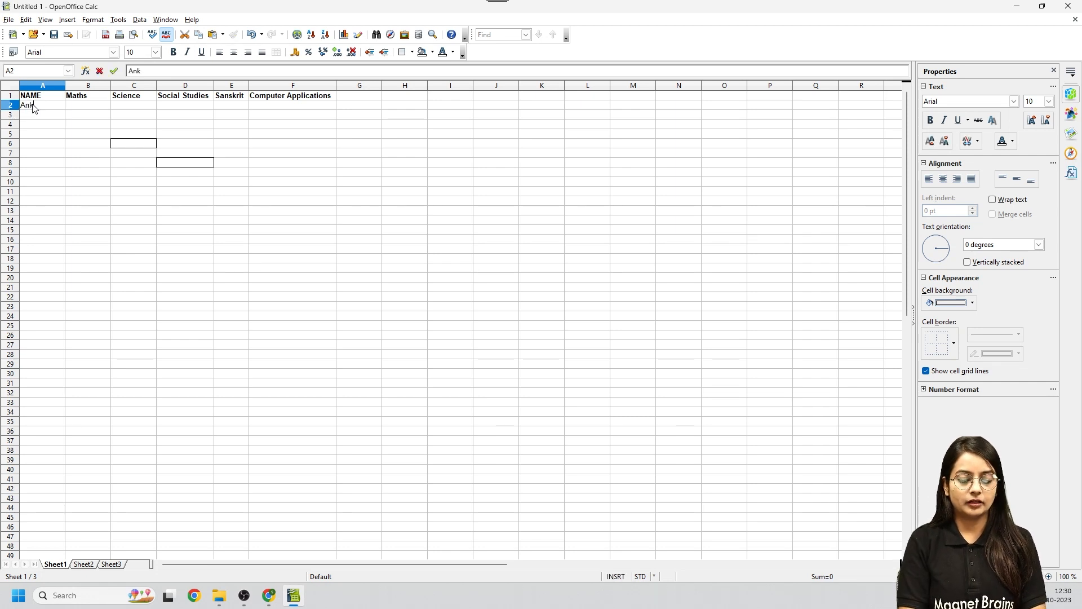
key("Return")
type("A")
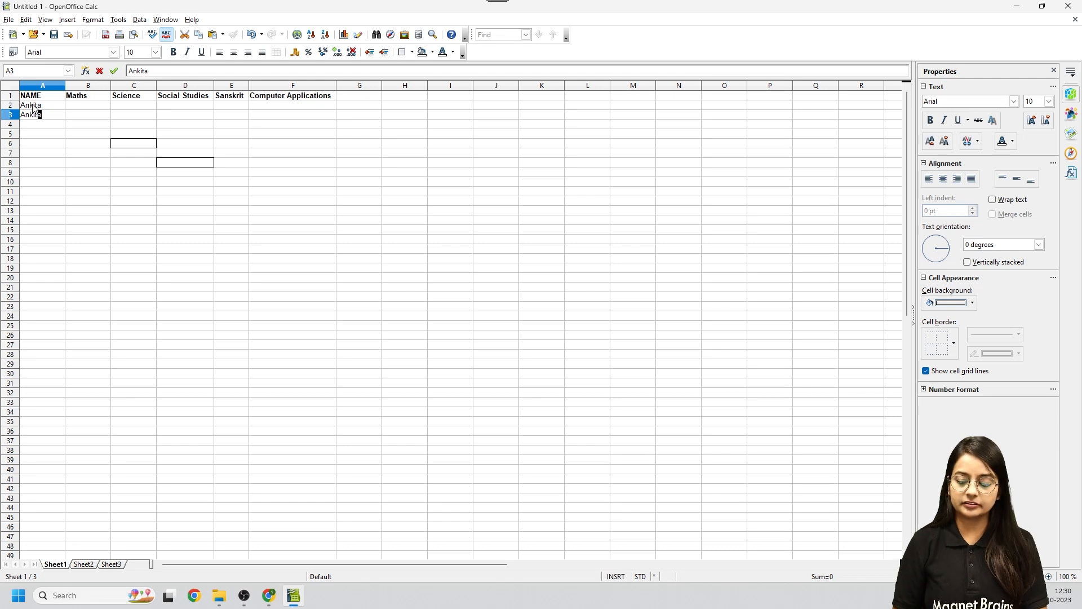
key("Return")
key("Up")
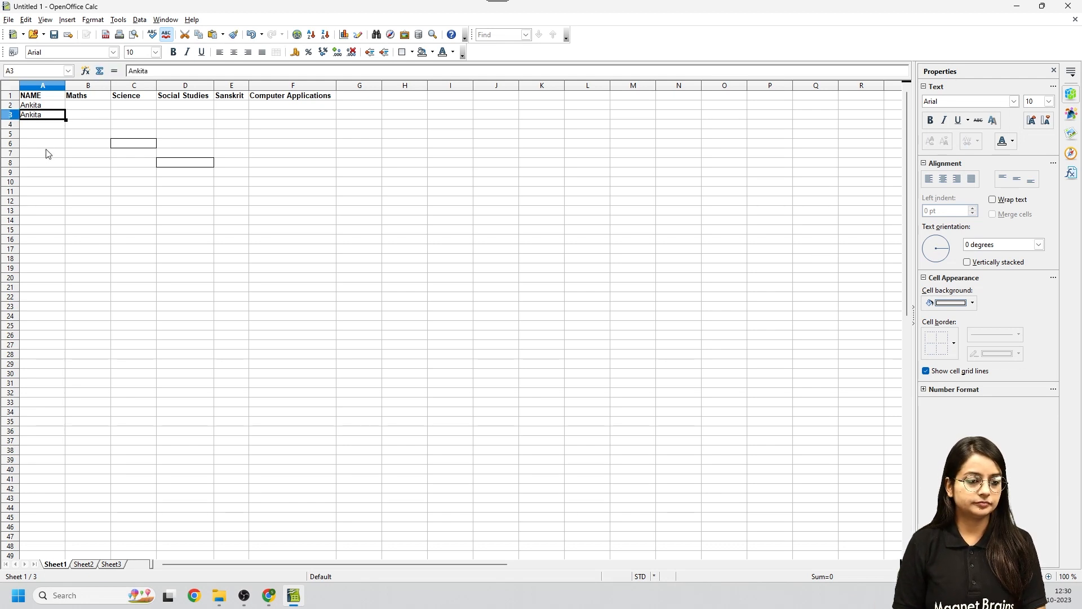
double_click(48, 120)
key("BackSpace")
key("Return")
Step: Enter the next three students' names in cells A4 to A6 of the NAME column
type("Bhoomi")
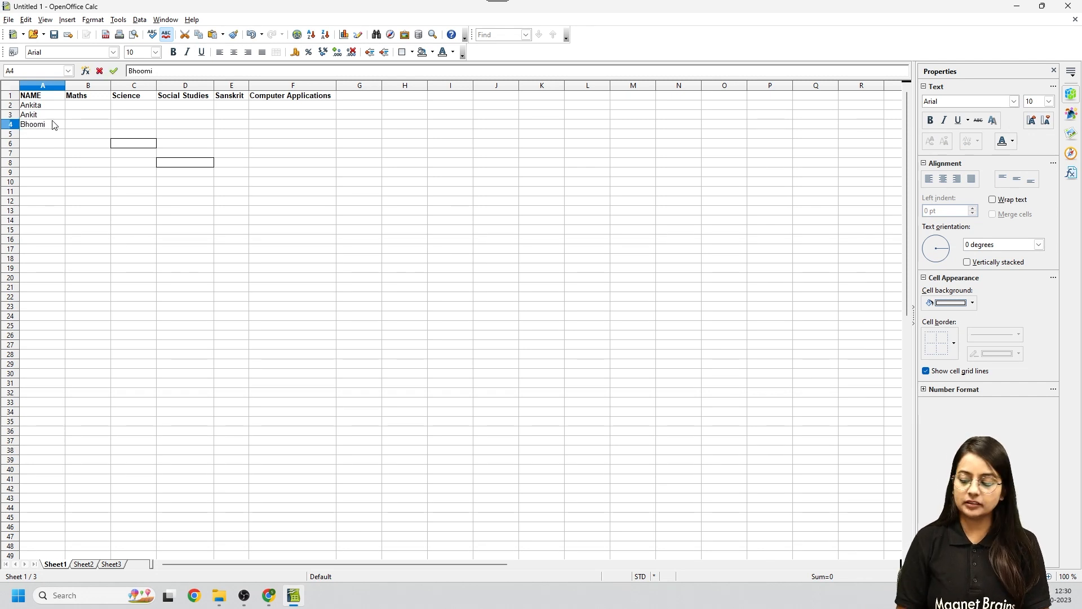
key("Return")
type("Chhavi")
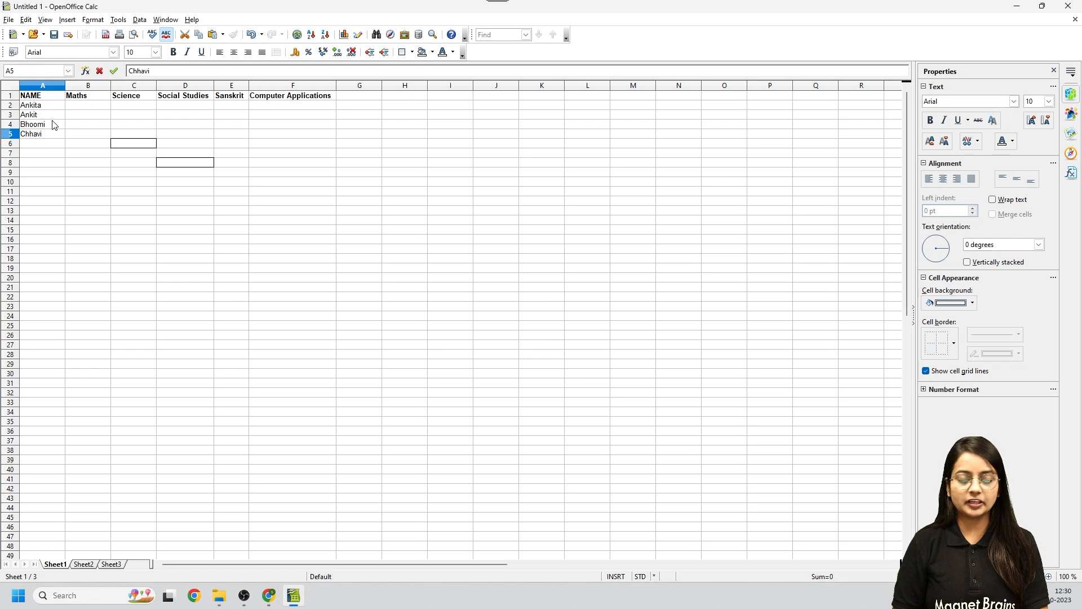
key("Return")
type("Dh")
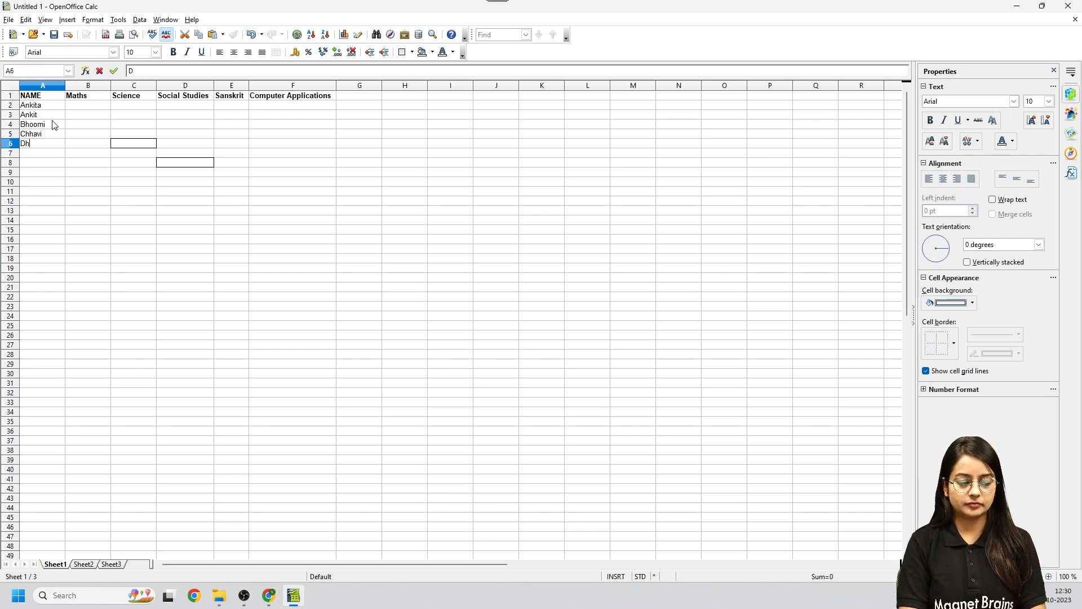
type("eeraj")
key("Return")
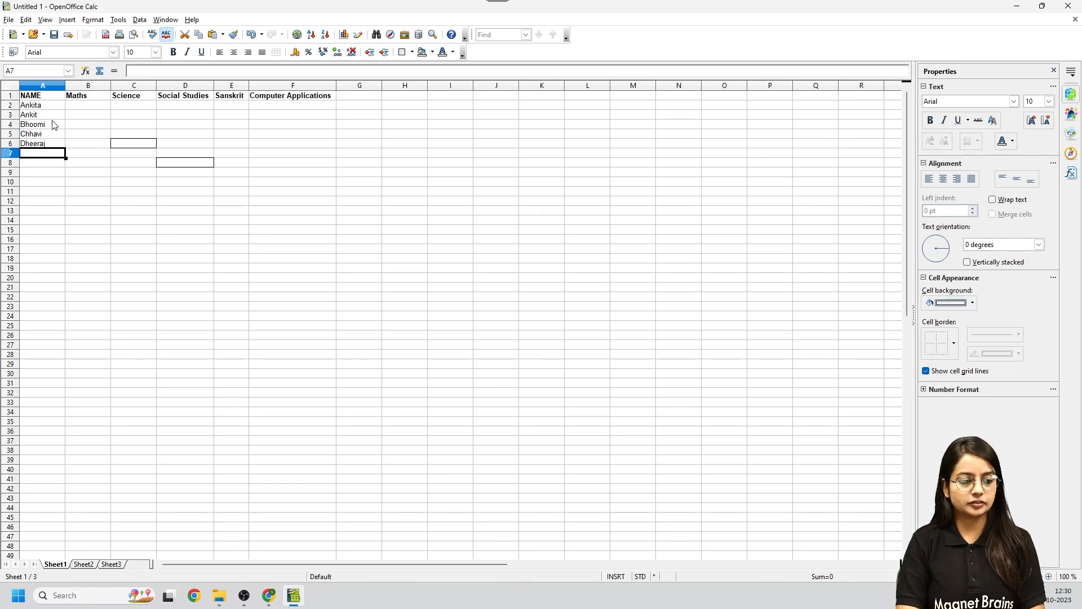
Step: Continue the NAME column with three more students' names in cells A7 to A9
type("D")
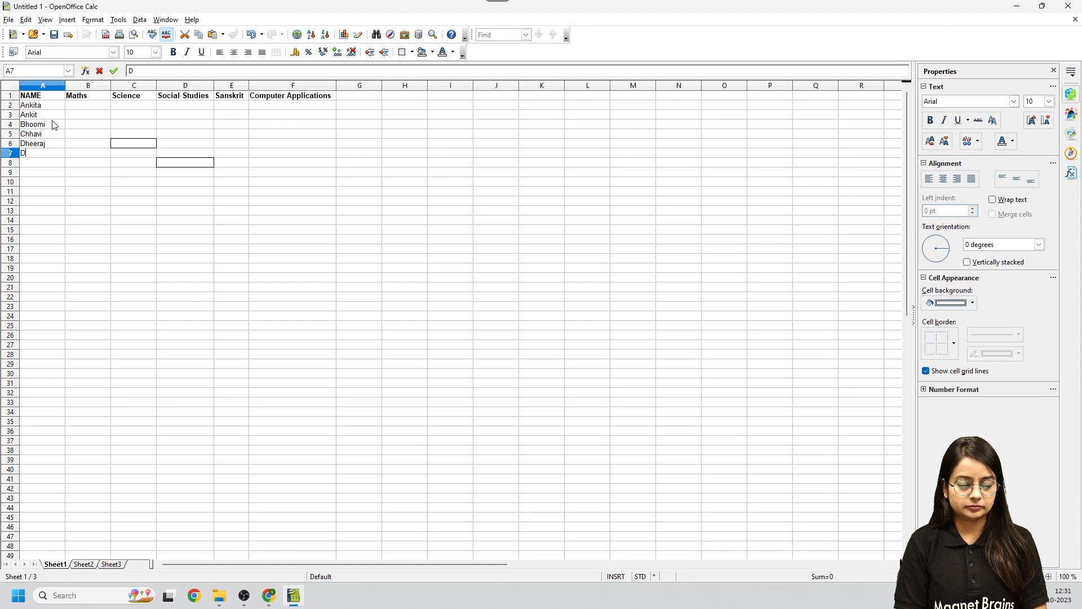
type("isha")
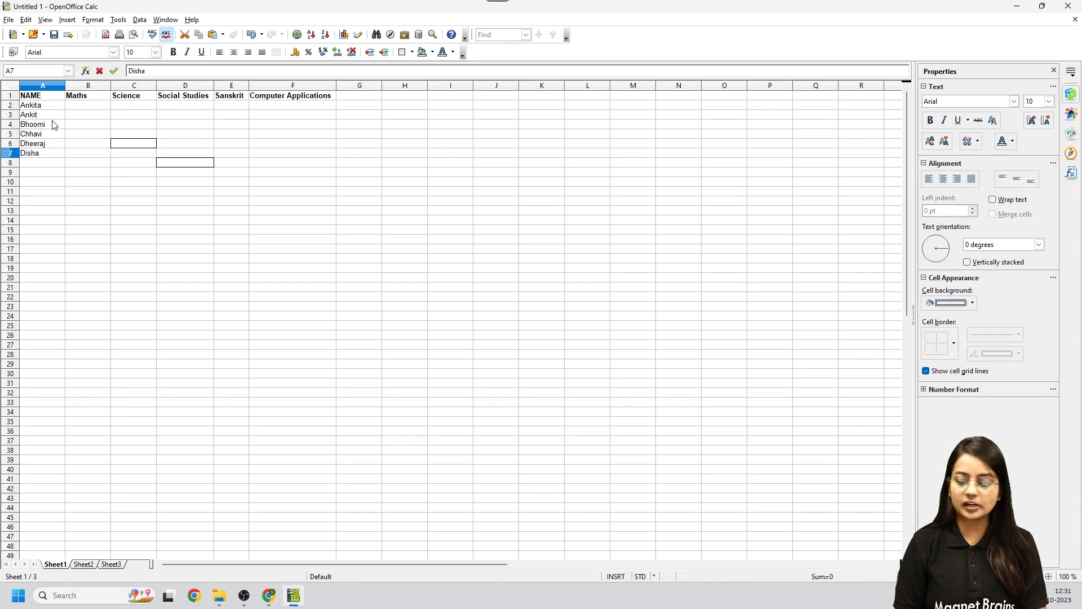
key("Return")
type("Elizabeth")
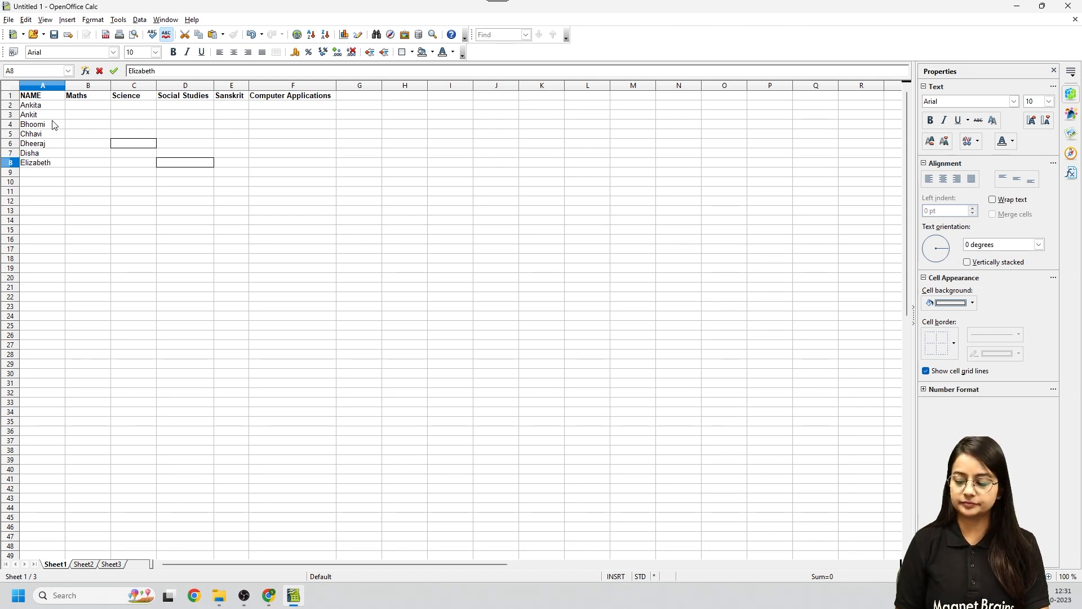
key("Return")
type("Firoz")
key("Return")
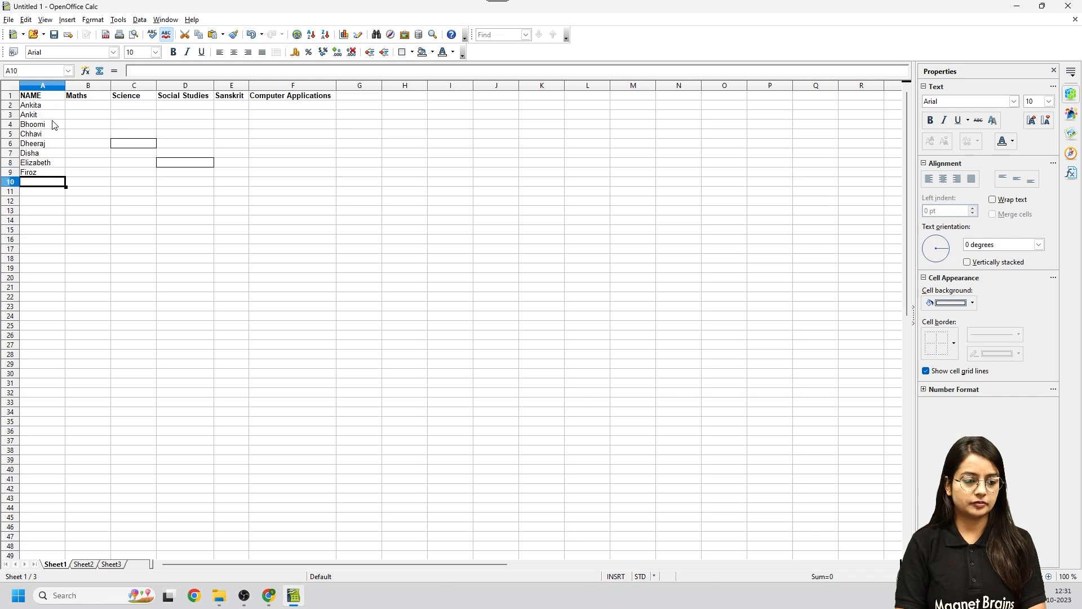
Step: Enter the last two students' names in cells A10 and A11 and move on to cell B2
type("Gopesh")
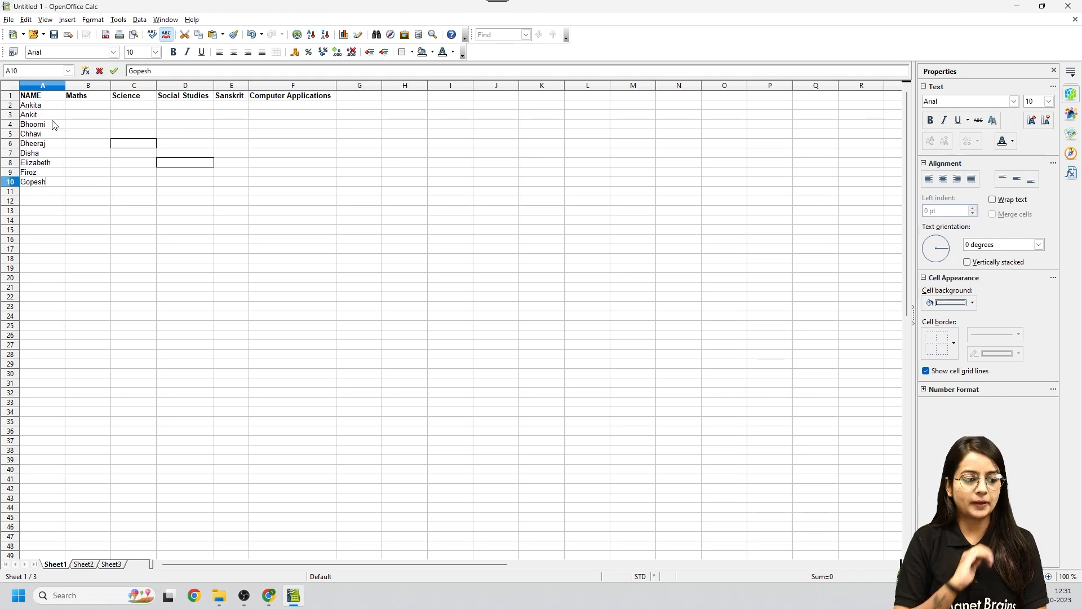
key("Return")
type("H")
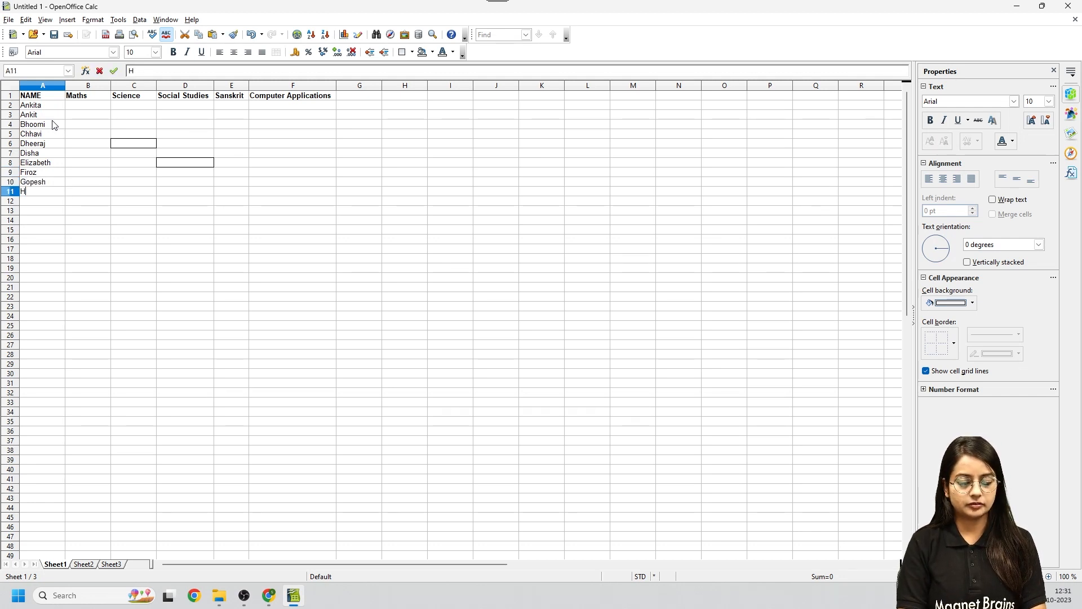
type("ina")
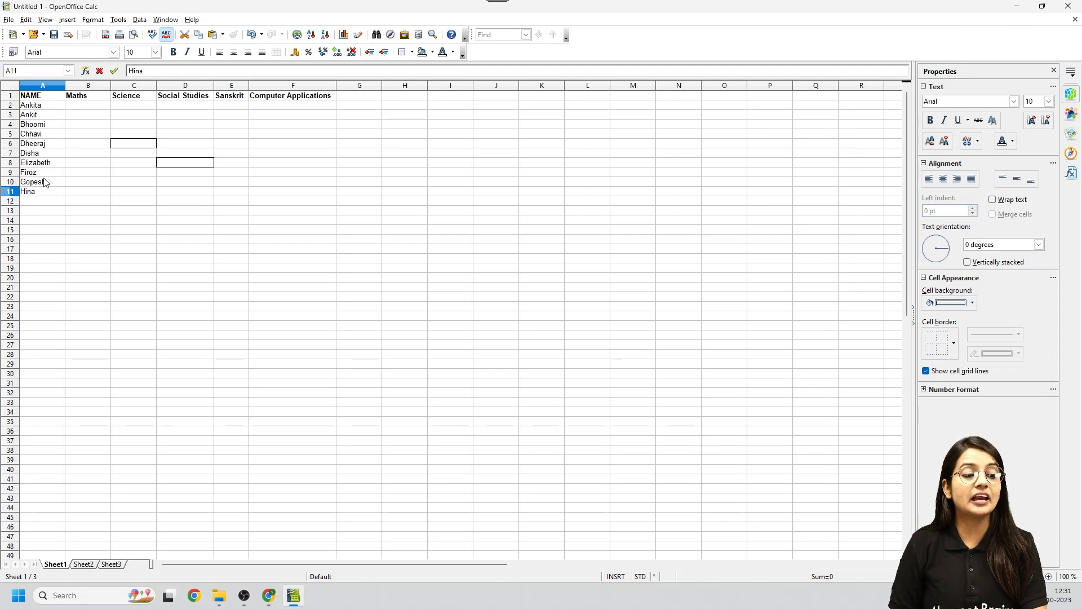
left_click(89, 107)
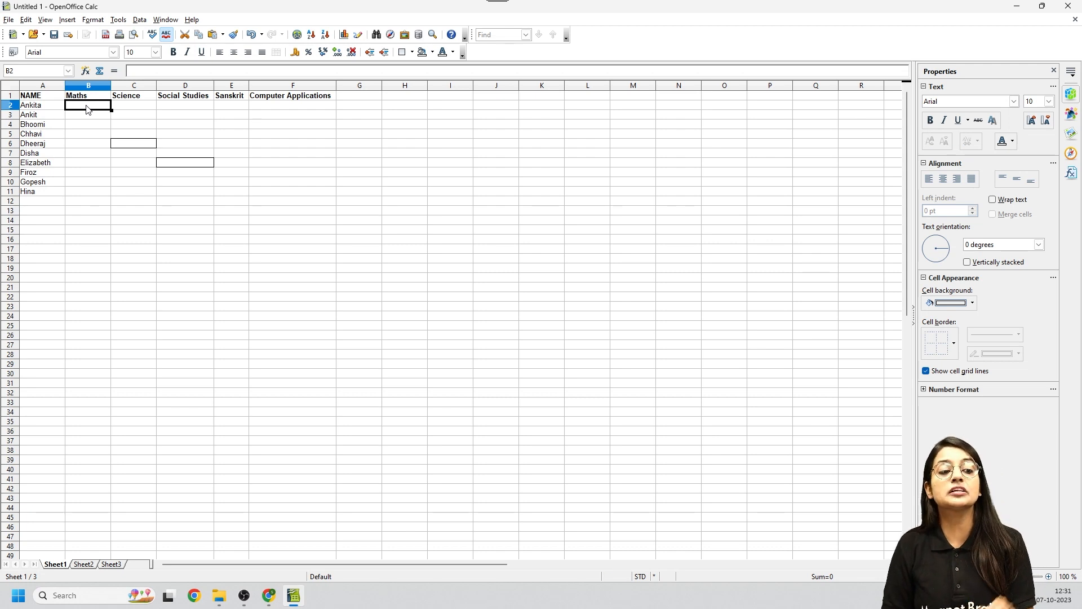
left_click(140, 107)
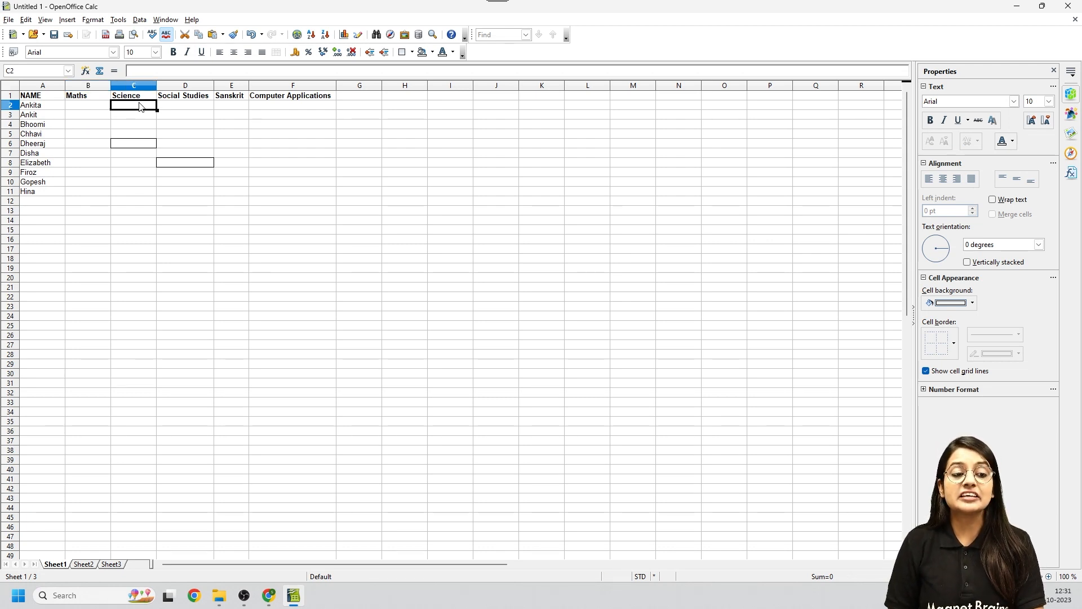
left_click(178, 111)
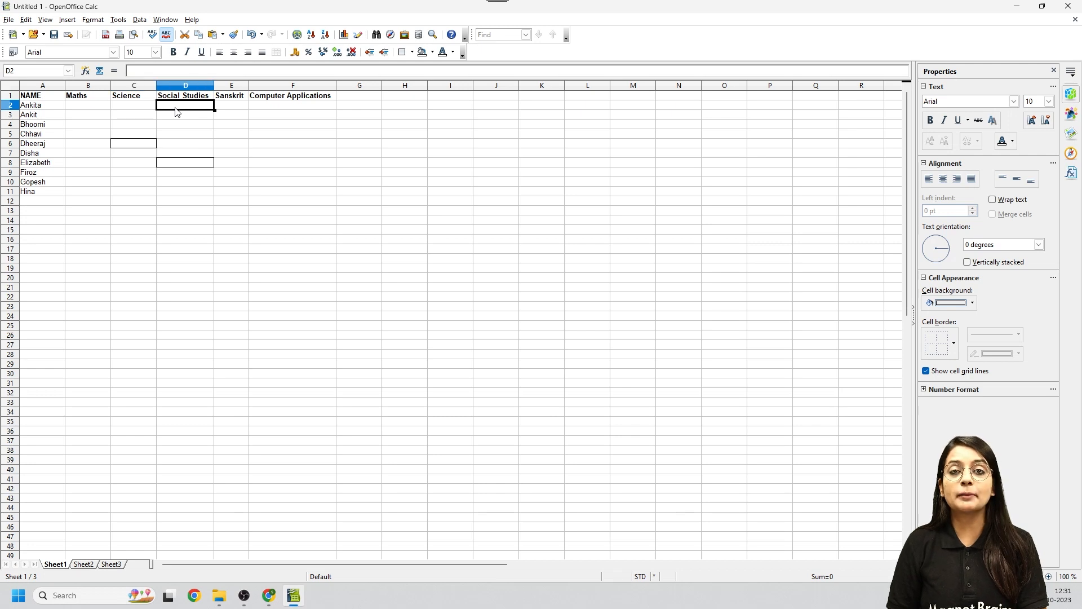
left_click(221, 109)
left_click(279, 112)
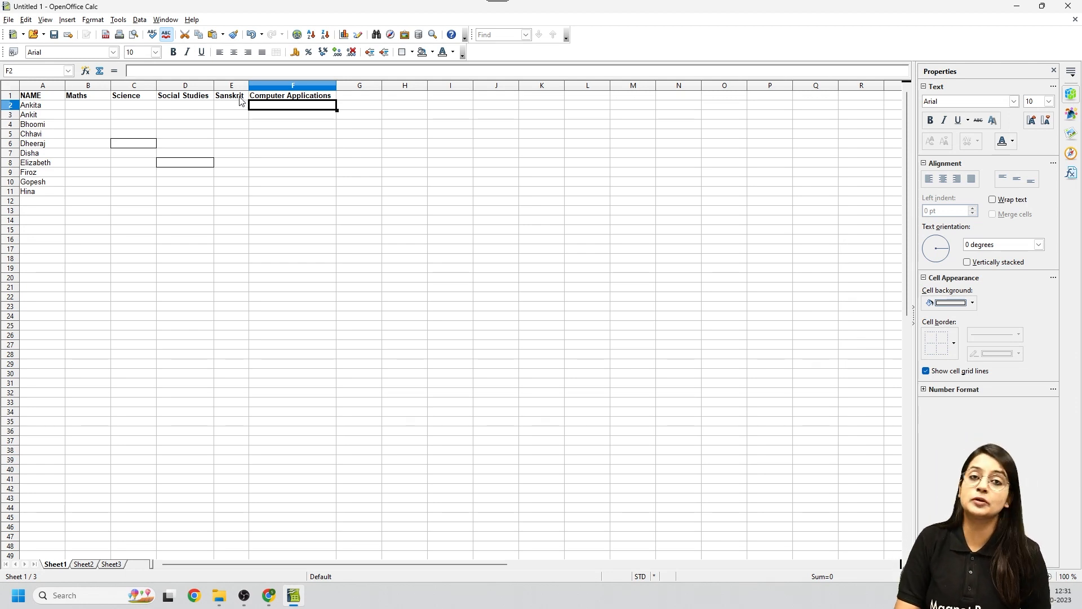
Step: Enter the first student's marks in row 2: 15 for Maths in B2 and 19 for Science in C2
left_click(96, 107)
type("5")
key("Return")
left_click(96, 107)
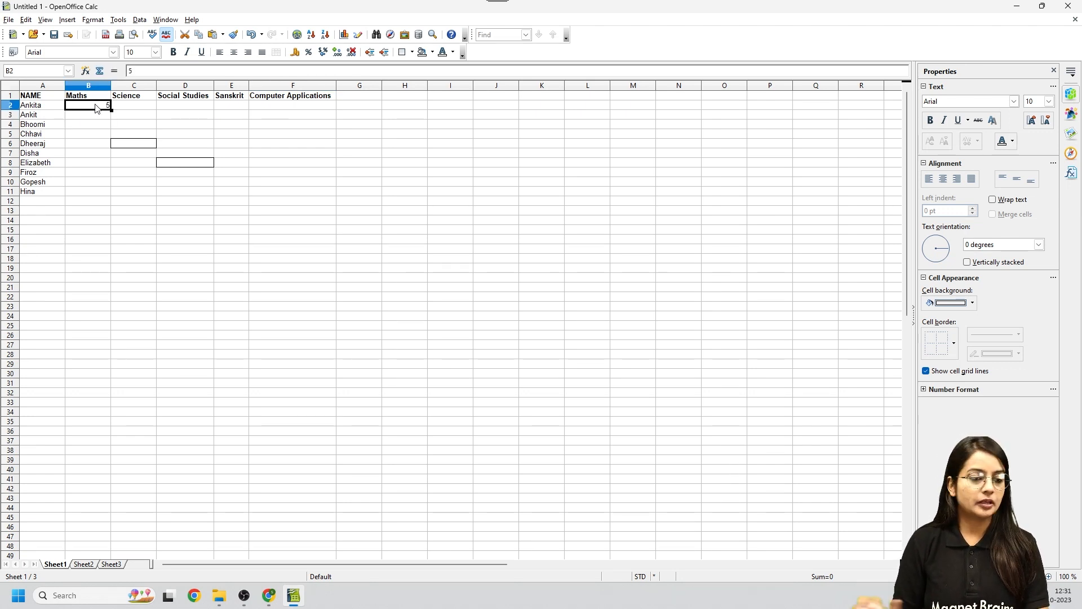
type("15")
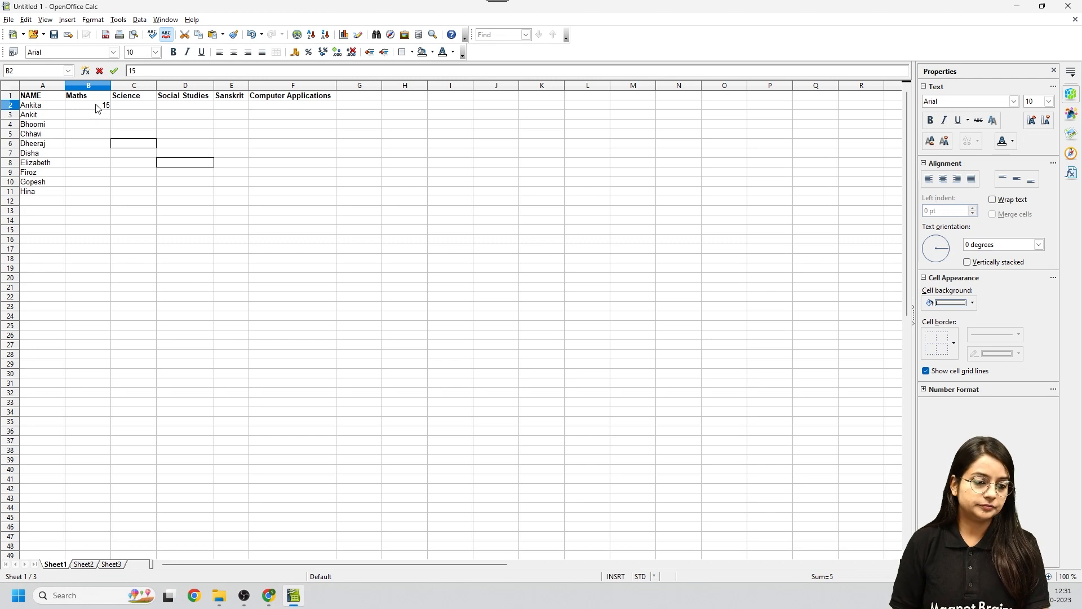
left_click(127, 107)
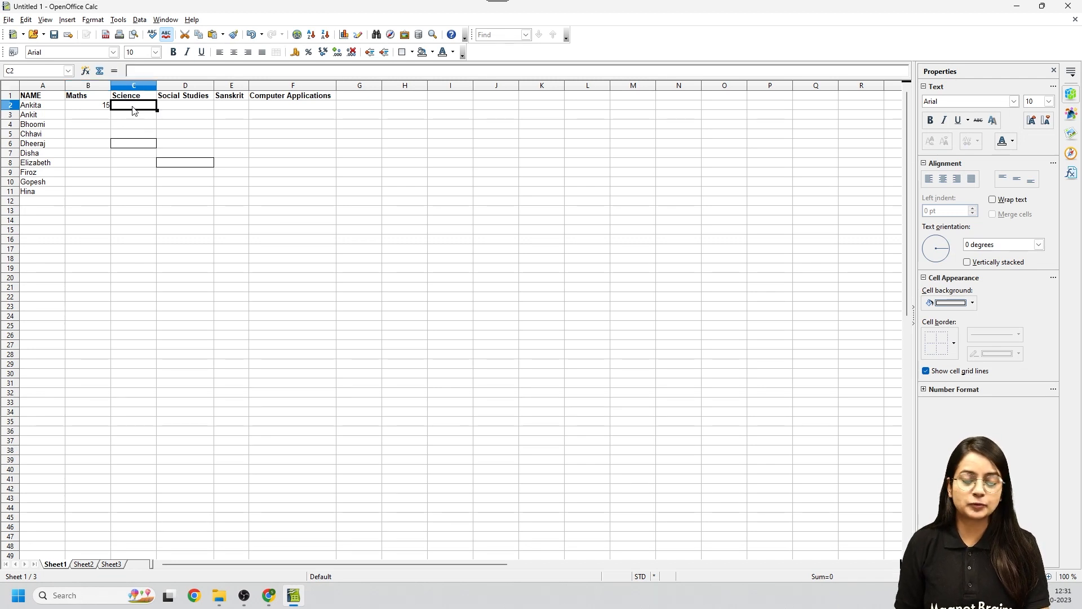
type("2")
key("BackSpace")
key("BackSpace")
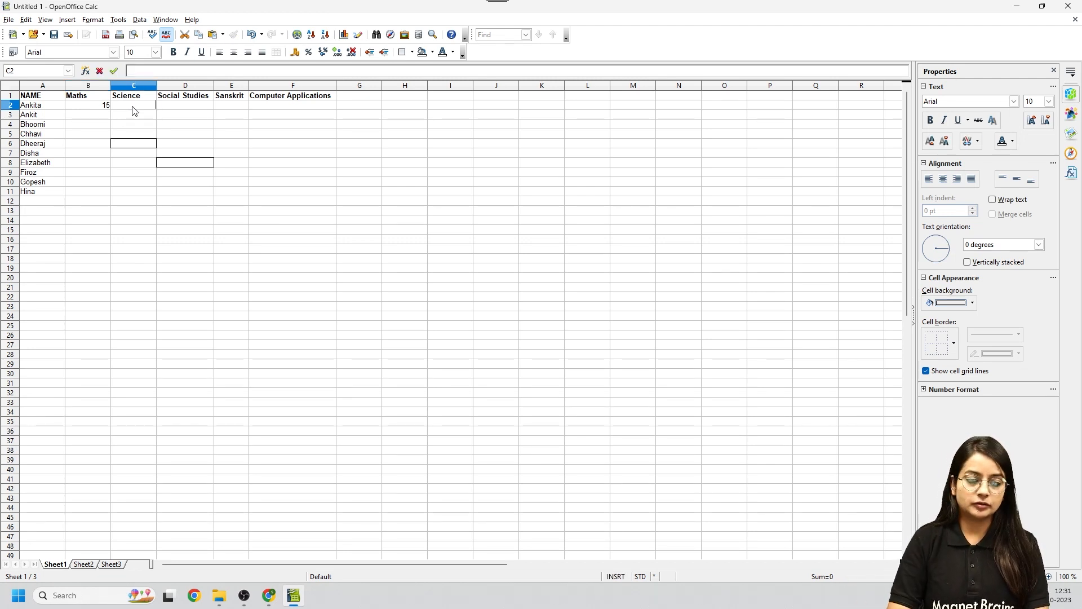
Step: Complete row 2 with 18 for Social Studies, 20 for Sanskrit and 20 for Computer Applications
left_click(197, 105)
type("18")
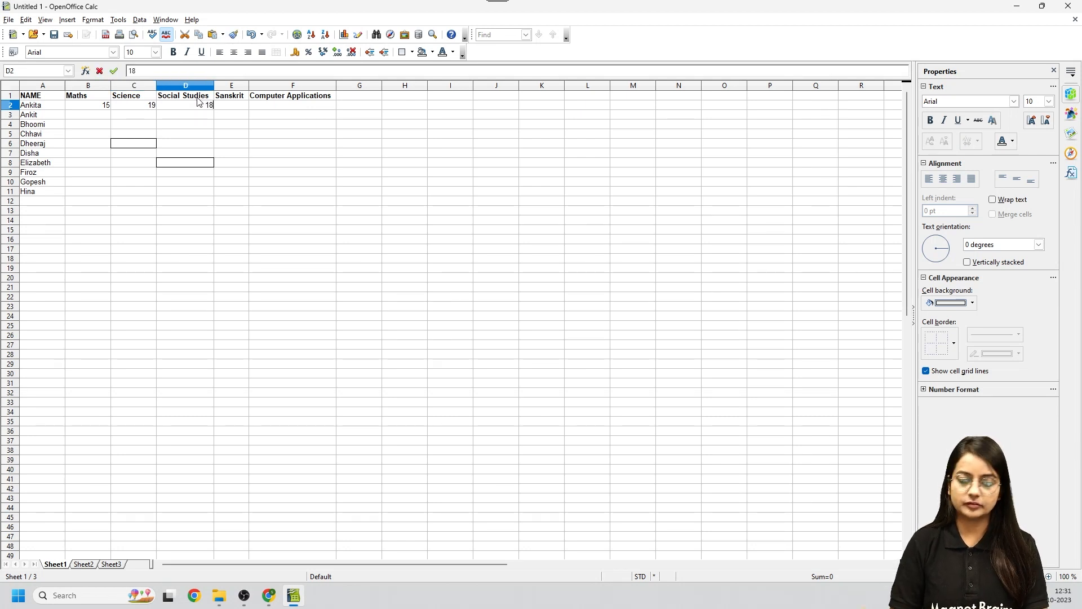
left_click(245, 110)
type("20")
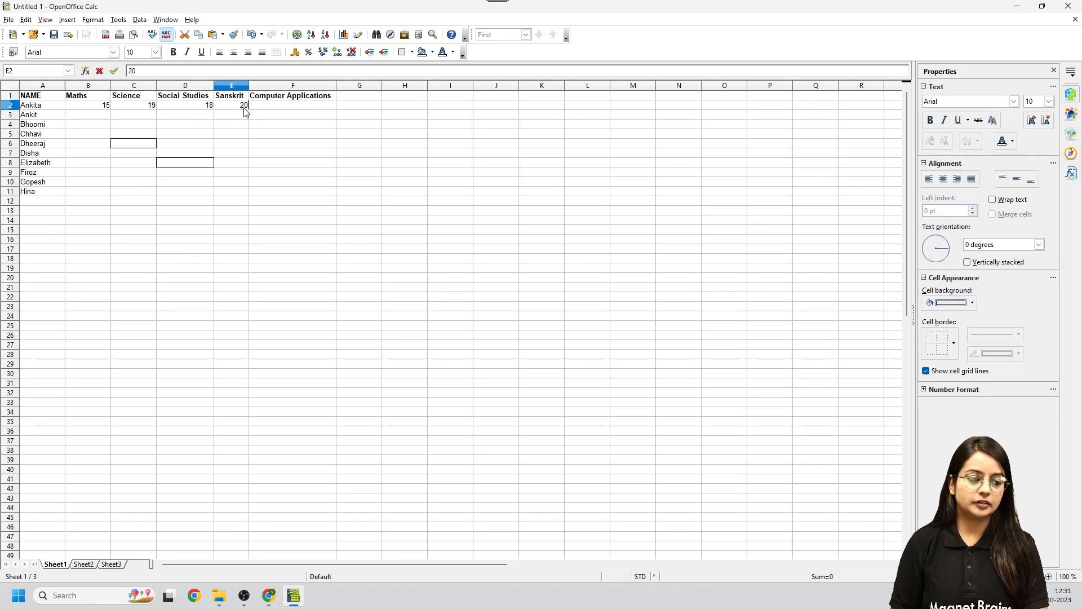
left_click(262, 109)
type("20")
left_click(399, 164)
left_click(266, 133)
left_click(147, 97)
left_click_drag(74, 105, 310, 114)
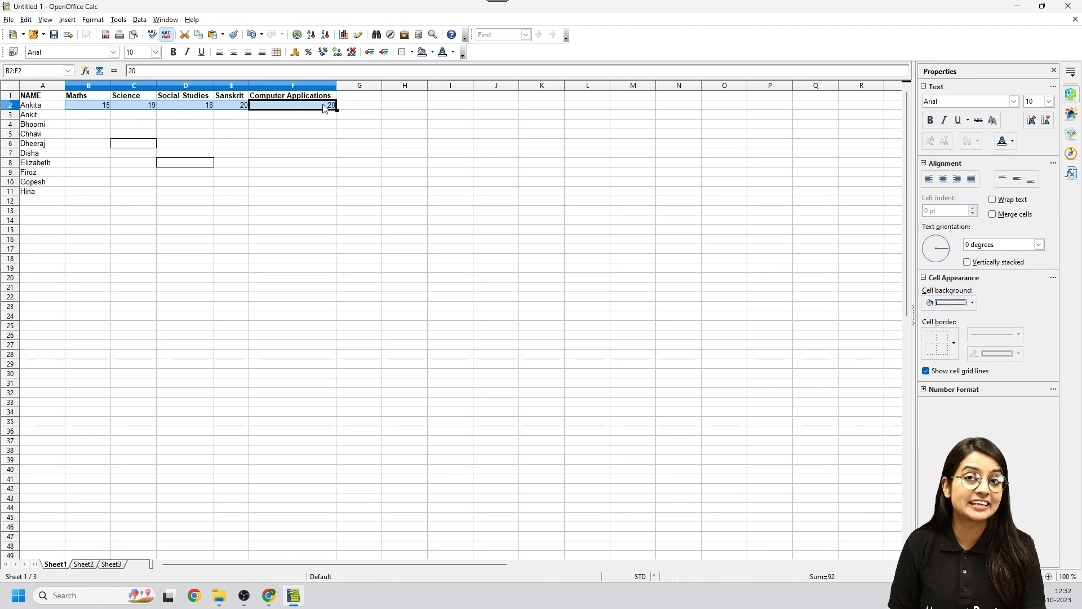
key("Down")
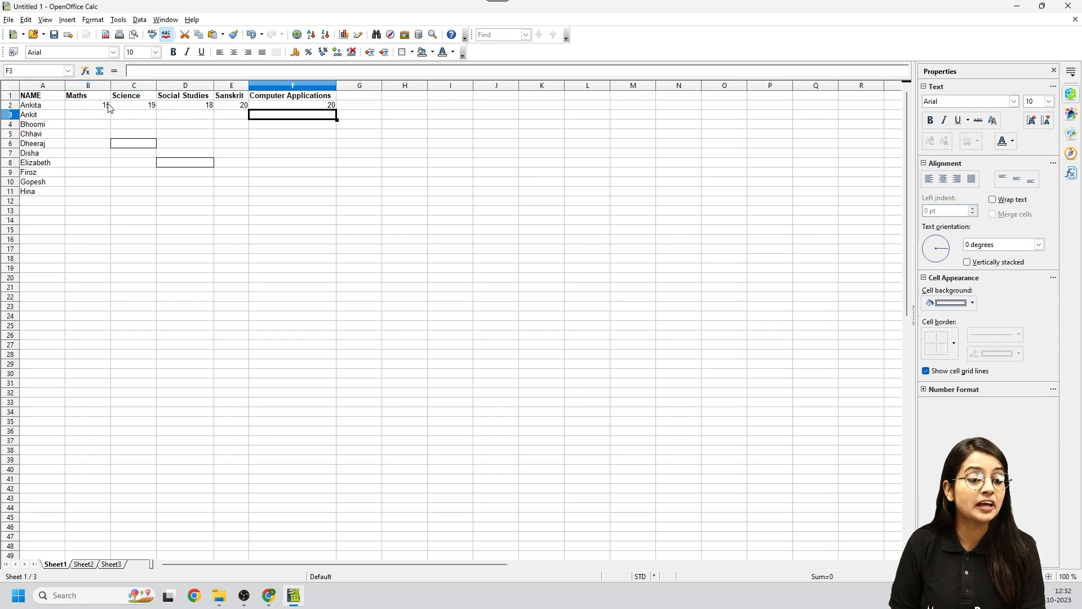
left_click(108, 107)
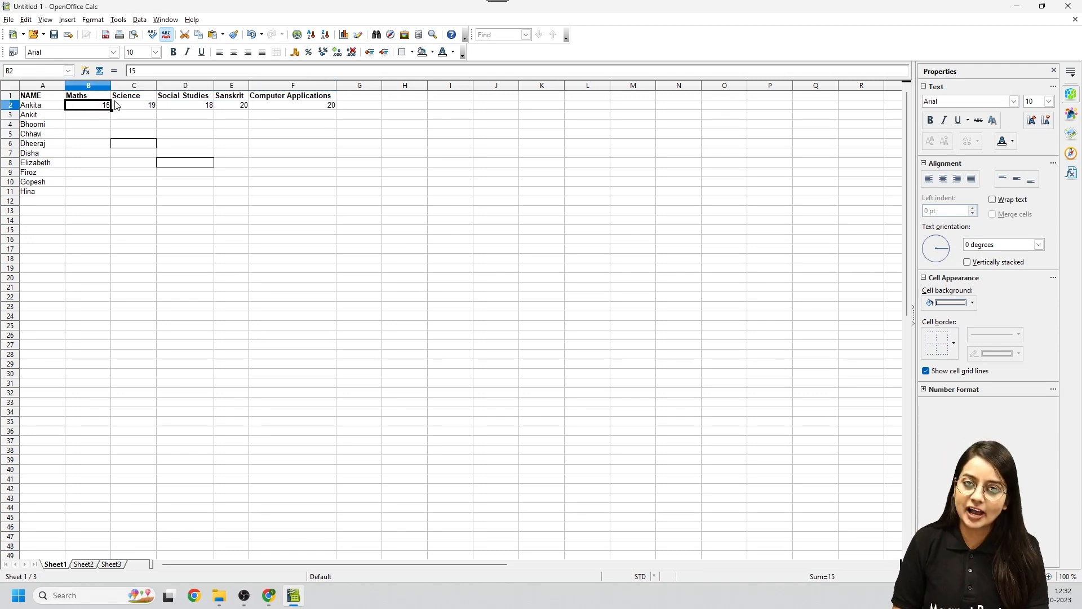
left_click(60, 96)
Step: Centre the subject headings in cells B1 to F1 horizontally
left_click_drag(83, 96, 328, 97)
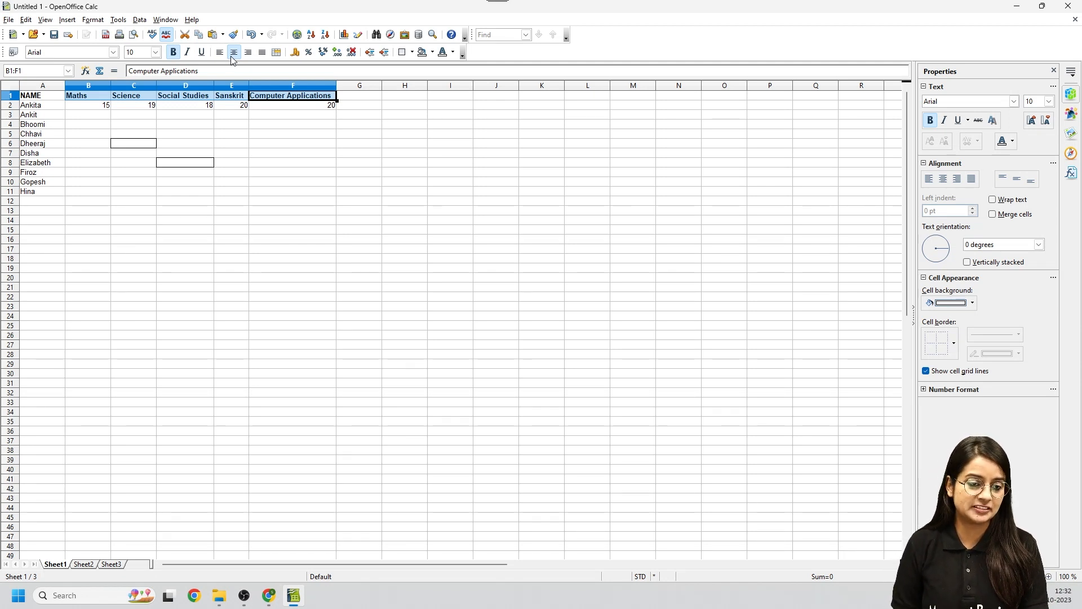
left_click(234, 56)
left_click(172, 124)
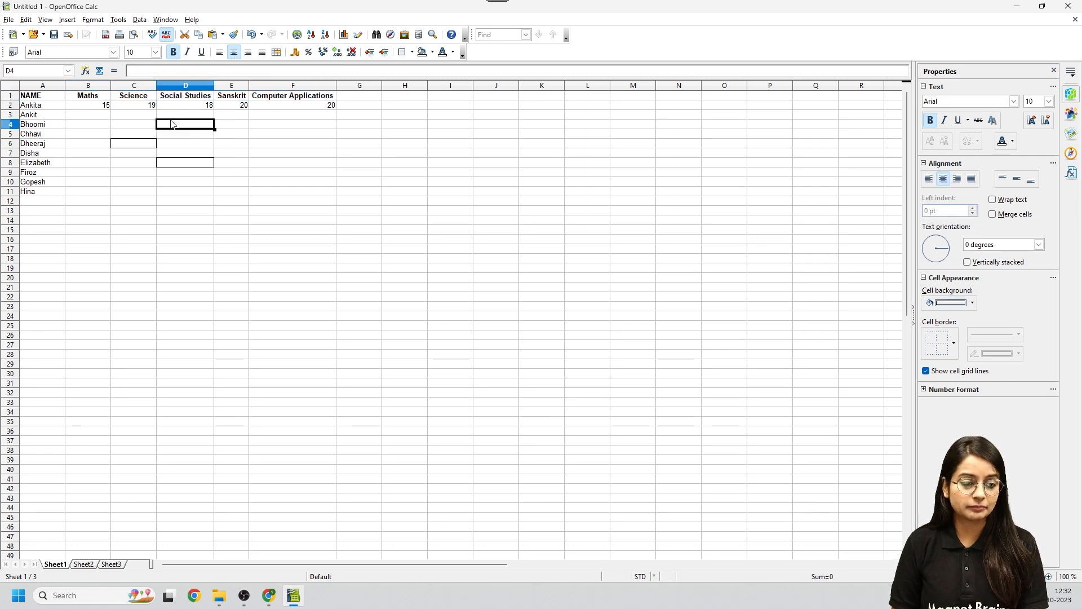
left_click_drag(88, 141, 93, 136)
left_click(85, 97)
left_click(135, 98)
left_click(177, 97)
left_click(237, 96)
left_click(316, 97)
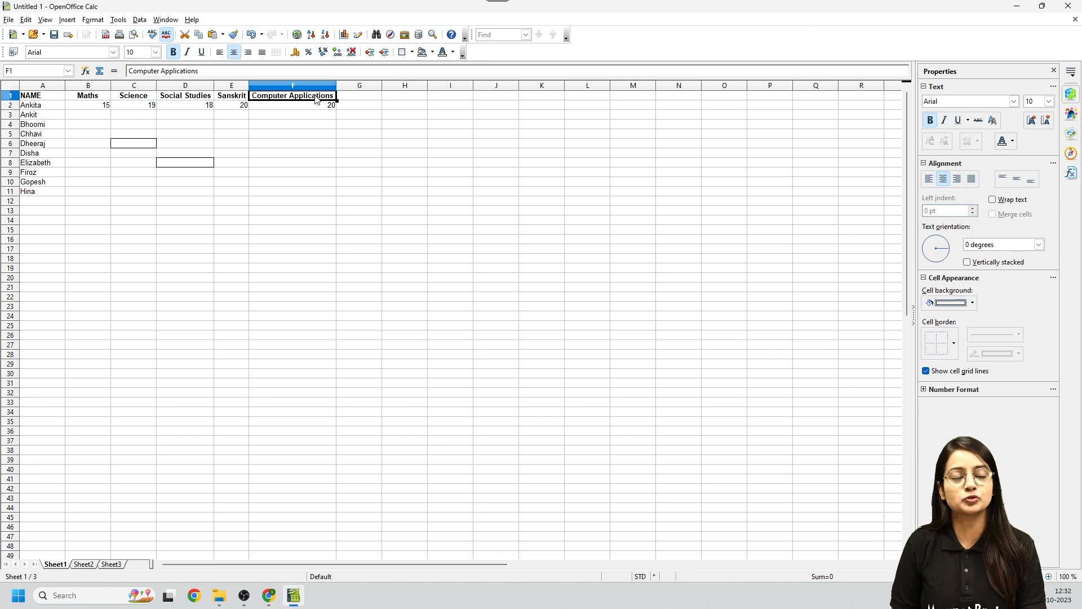
left_click(134, 143)
Step: Centre the first student's marks in cells B2 to F2 horizontally
left_click_drag(100, 108, 318, 111)
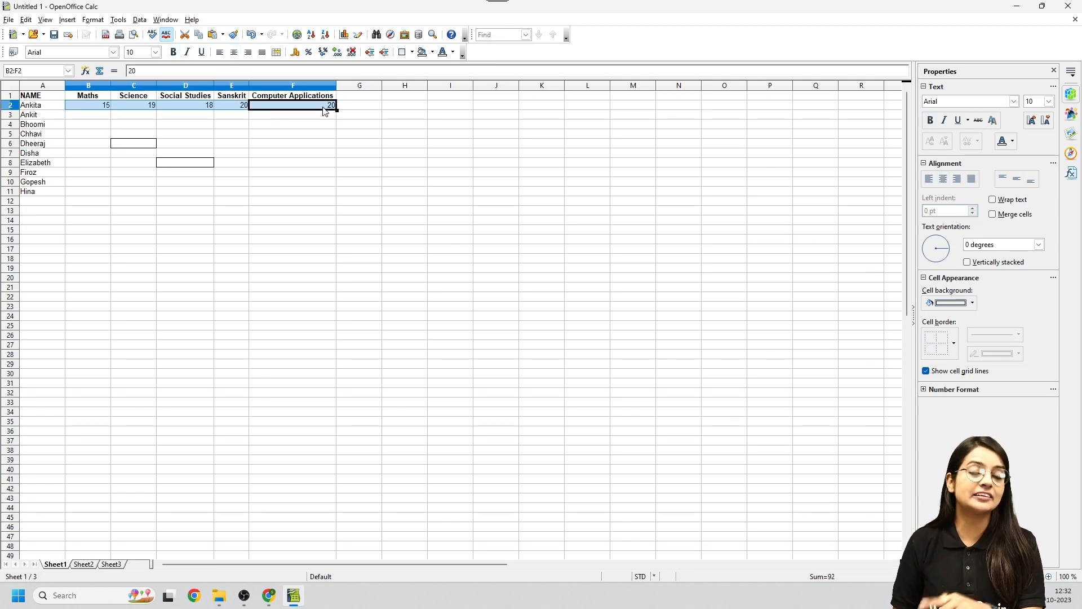
left_click(234, 54)
left_click(247, 191)
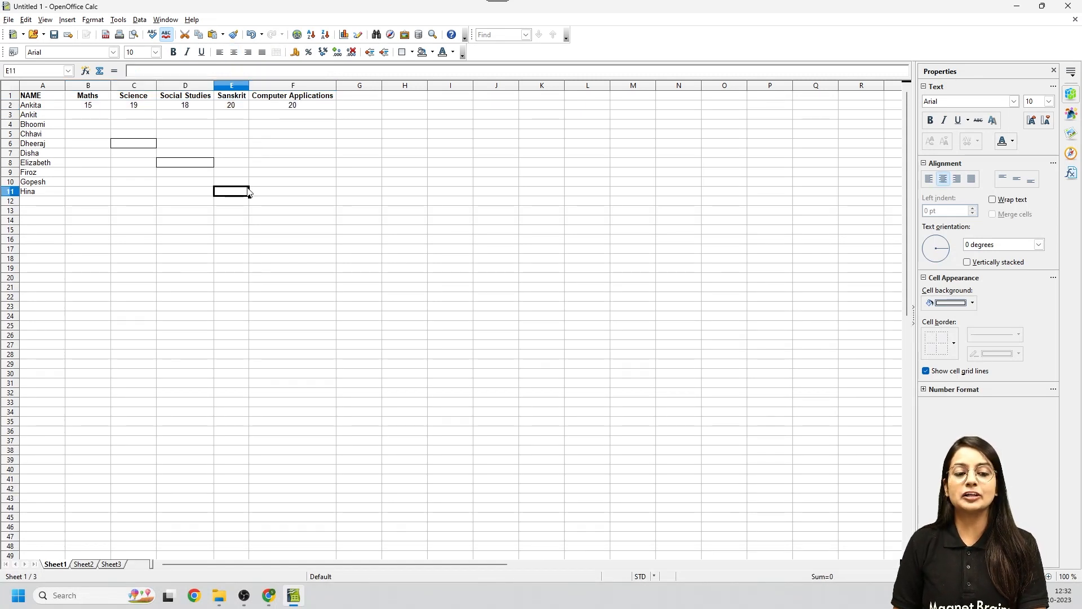
Step: Remove the borders from cells C6 and D8
left_click(140, 147)
left_click(404, 52)
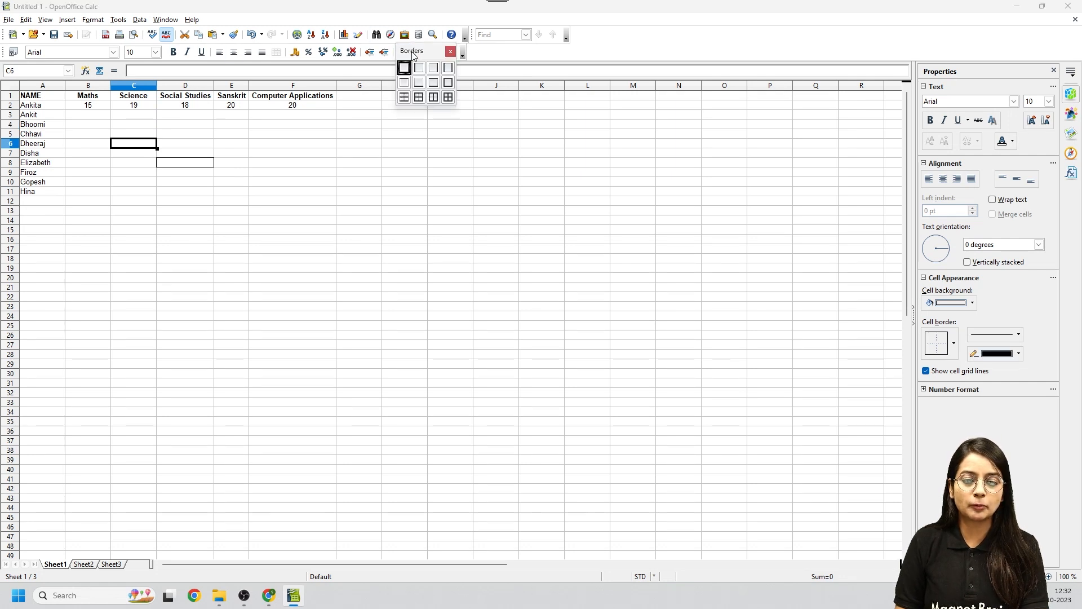
left_click(405, 68)
left_click(226, 174)
left_click(197, 164)
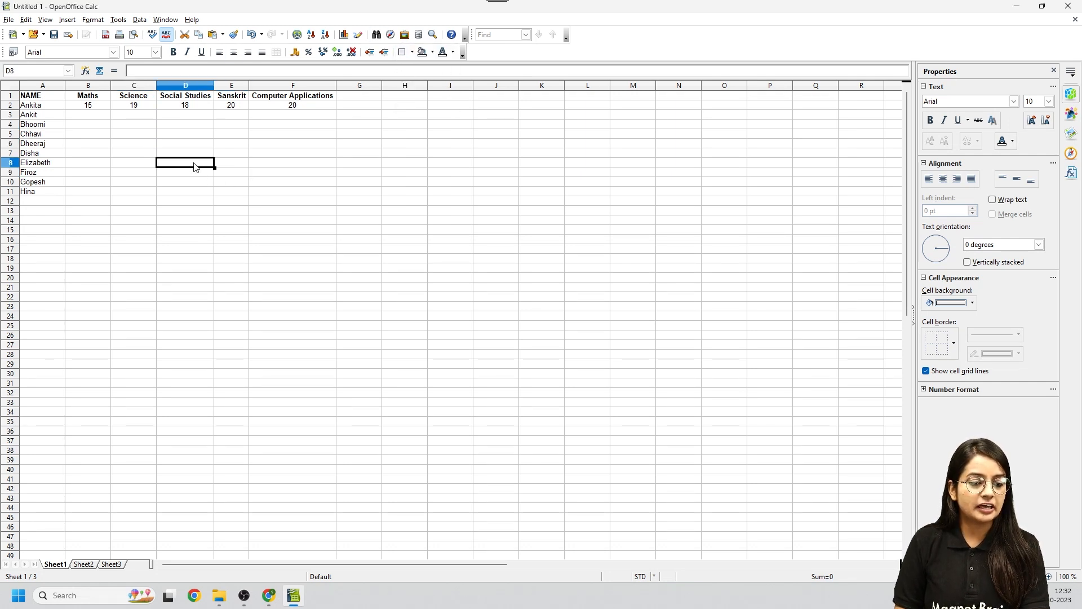
left_click(404, 52)
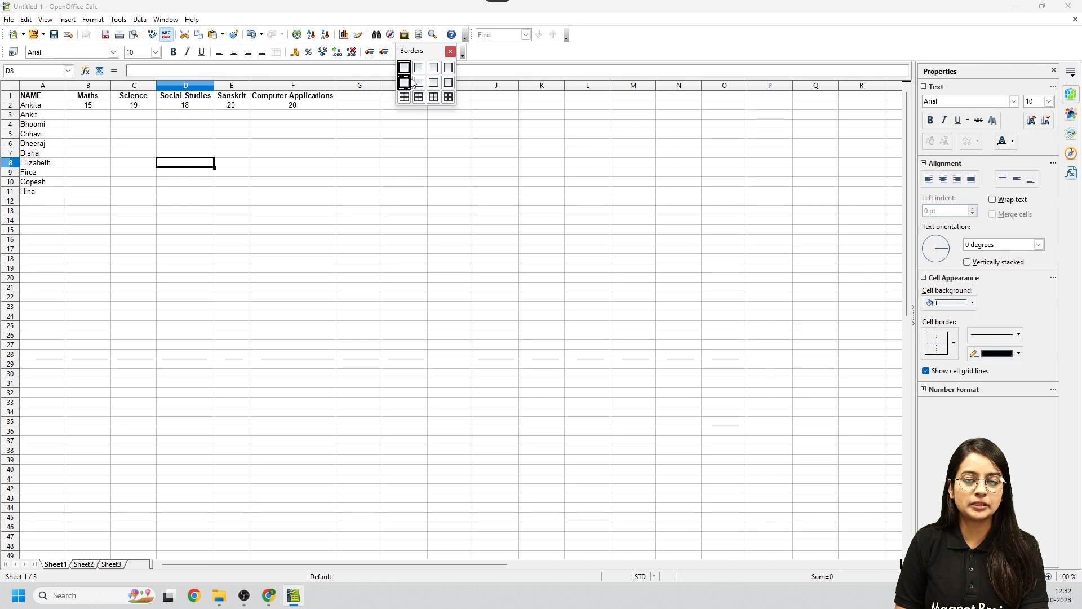
left_click(407, 73)
left_click(346, 163)
left_click(204, 146)
Step: Enter the Maths marks 14, 13, 12 and 11 in cells B3 to B6
left_click(101, 115)
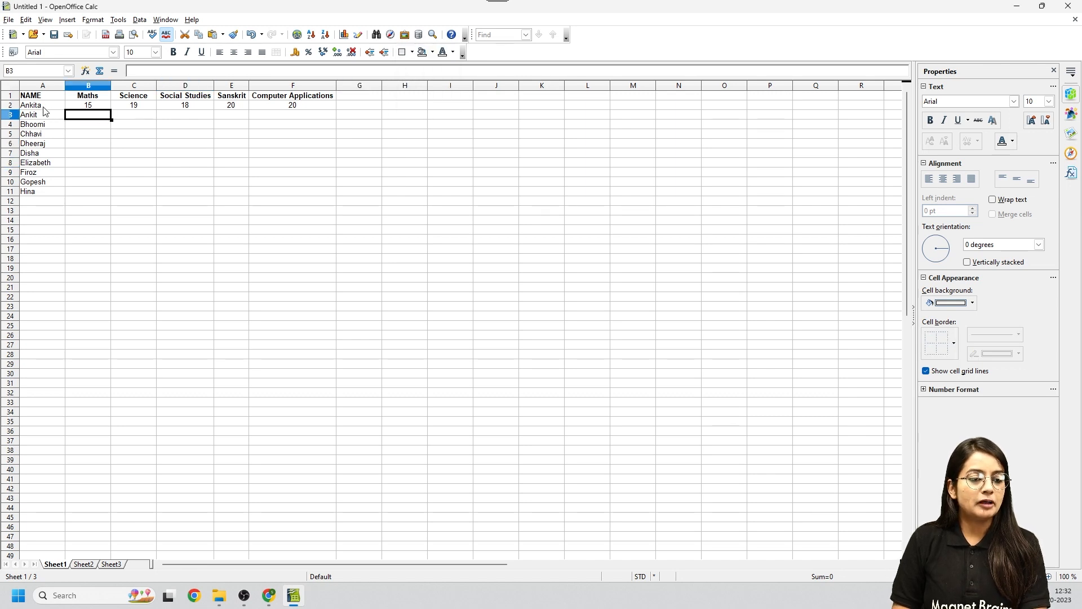
type("14")
key("Return")
type("13")
key("Return")
type("12")
key("Return")
type("11")
key("Return")
Step: Enter the remaining Maths marks 15, 20, 19, 20 and 18 in cells B7 to B11
type("15")
key("Return")
type("20")
key("Return")
type("19")
key("Return")
type("20")
key("Return")
type("18")
Step: Enter the Science marks 18, 17, 15 and 12 in cells C3 to C6
left_click(120, 117)
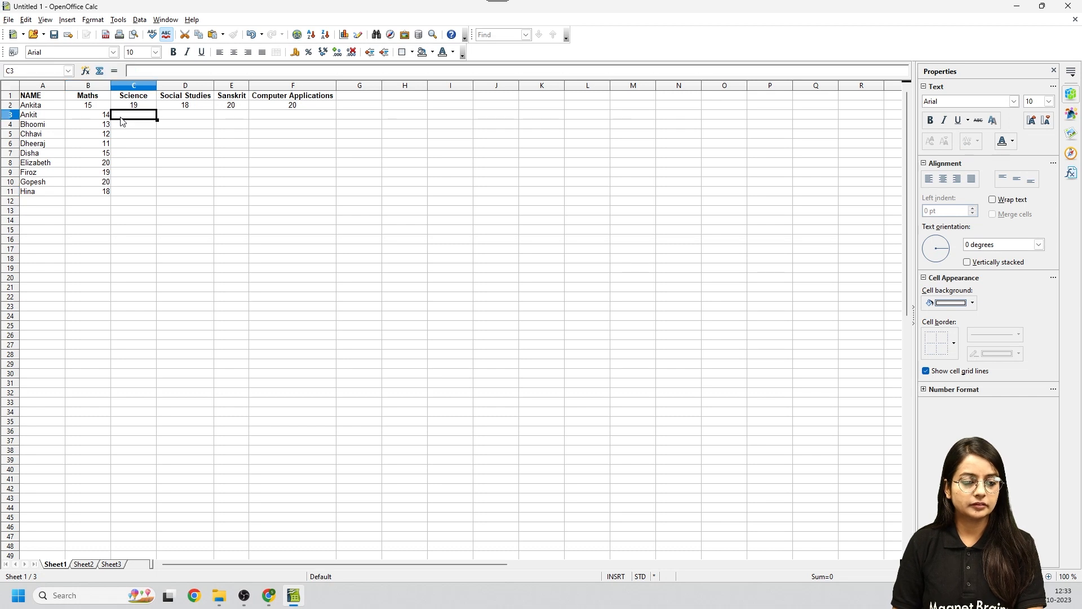
type("18")
type("7")
key("Return")
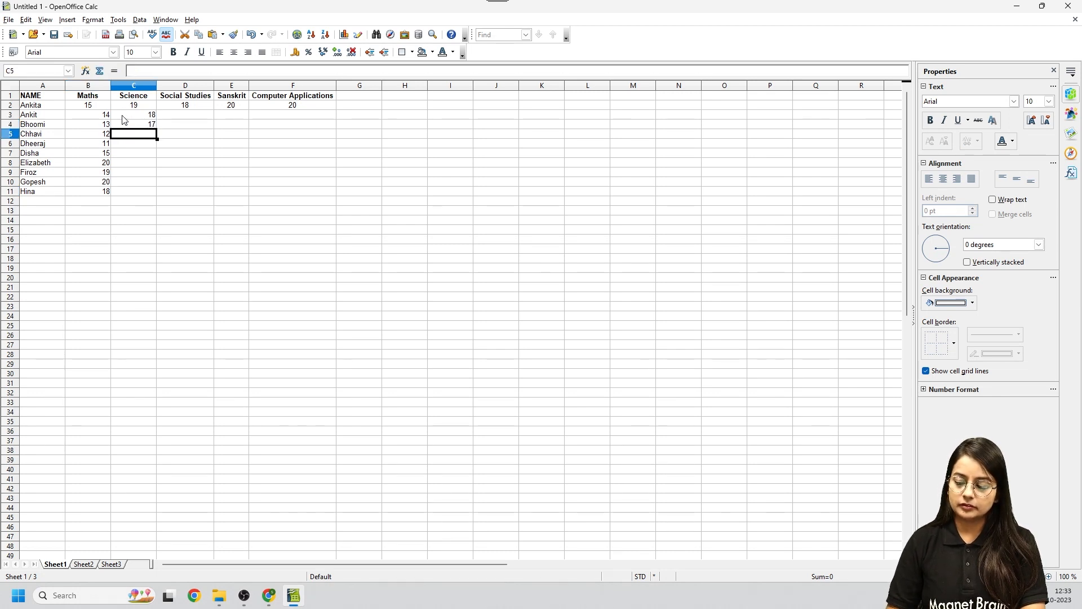
type("15")
key("Return")
type("8")
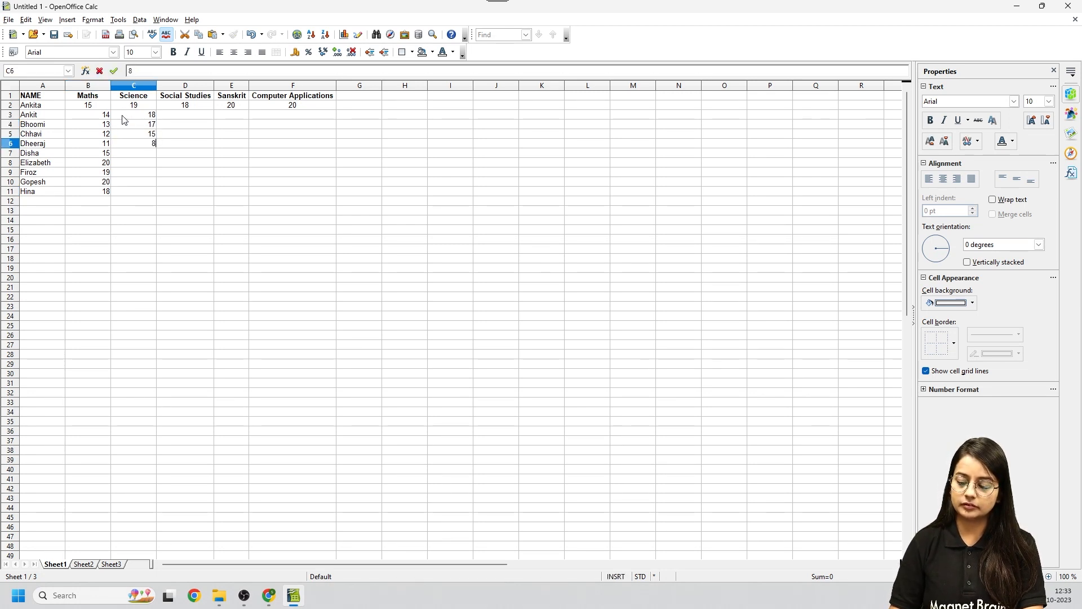
type("2")
key("Return")
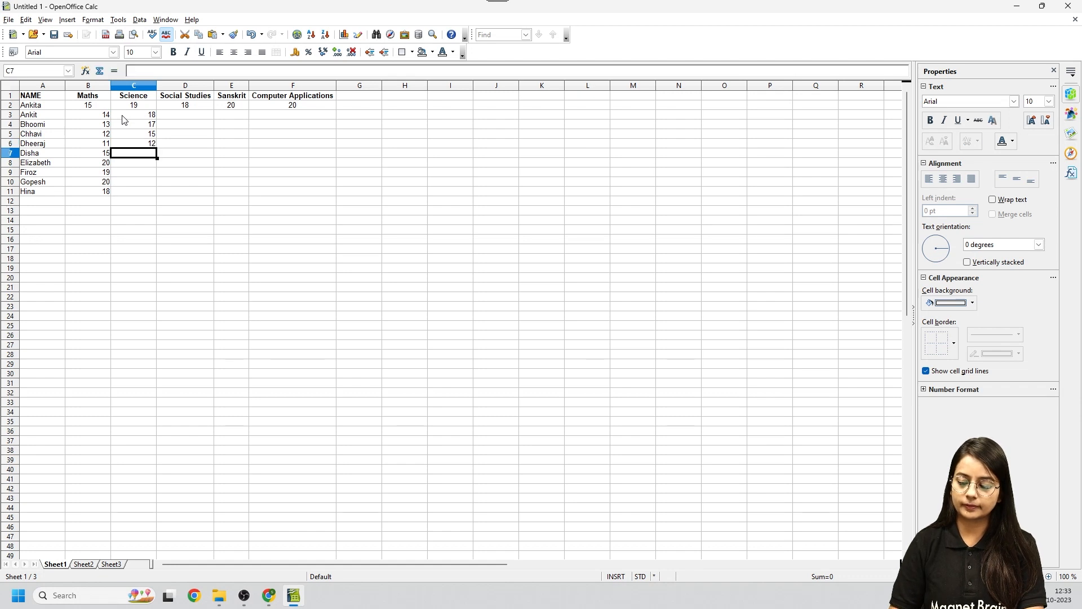
Step: Enter the remaining Science marks 20, 16, 17, 18 and 19 in cells C7 to C11
type("20")
key("Return")
type("2")
type("16")
key("Return")
type("17")
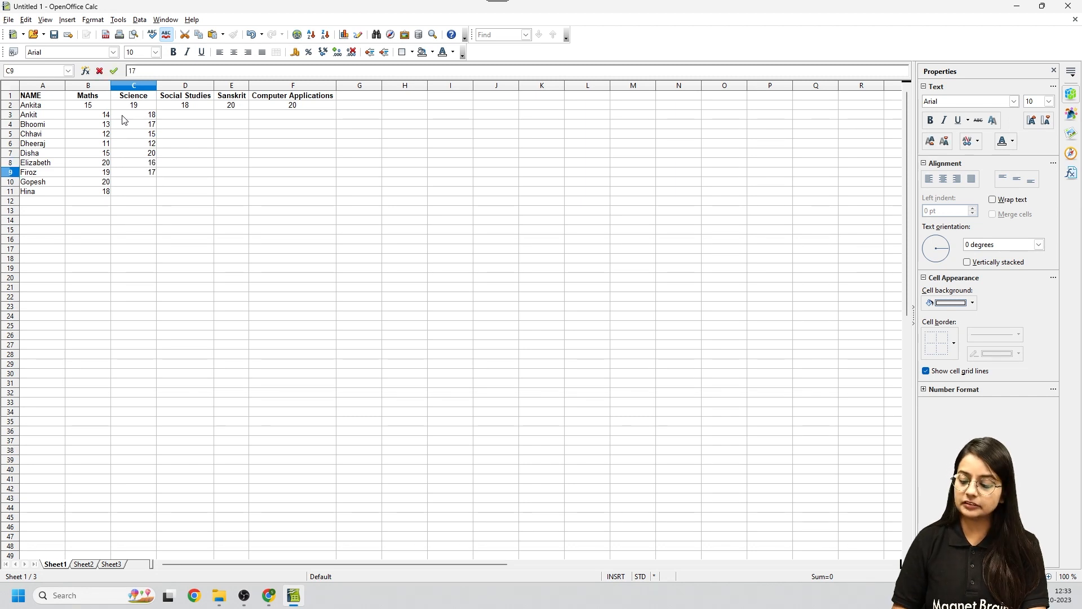
key("Return")
type("18")
key("Return")
type("19")
key("Return")
Step: Enter the Social Studies marks 19, 20, 15 and 14 in cells D3 to D6
left_click(186, 124)
left_click(186, 116)
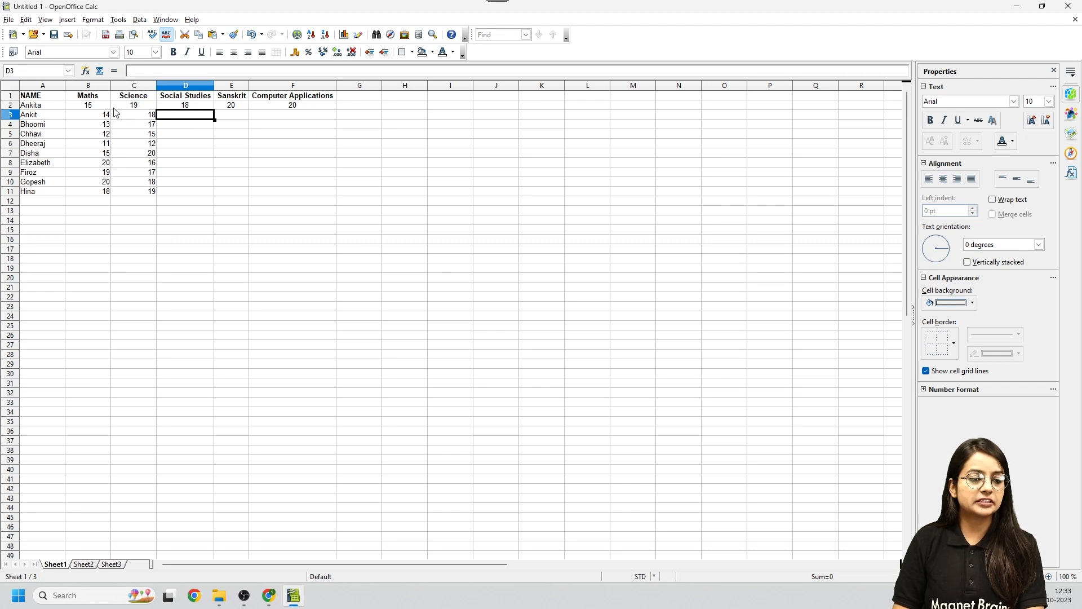
type("19")
key("Return")
type("20")
key("Return")
type("2")
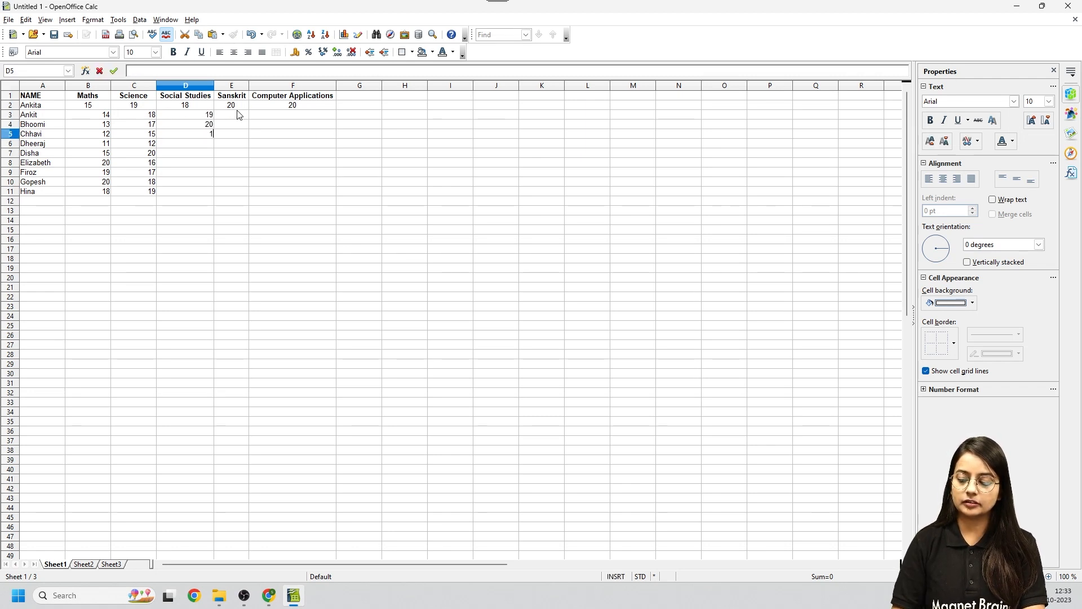
type("5")
key("Return")
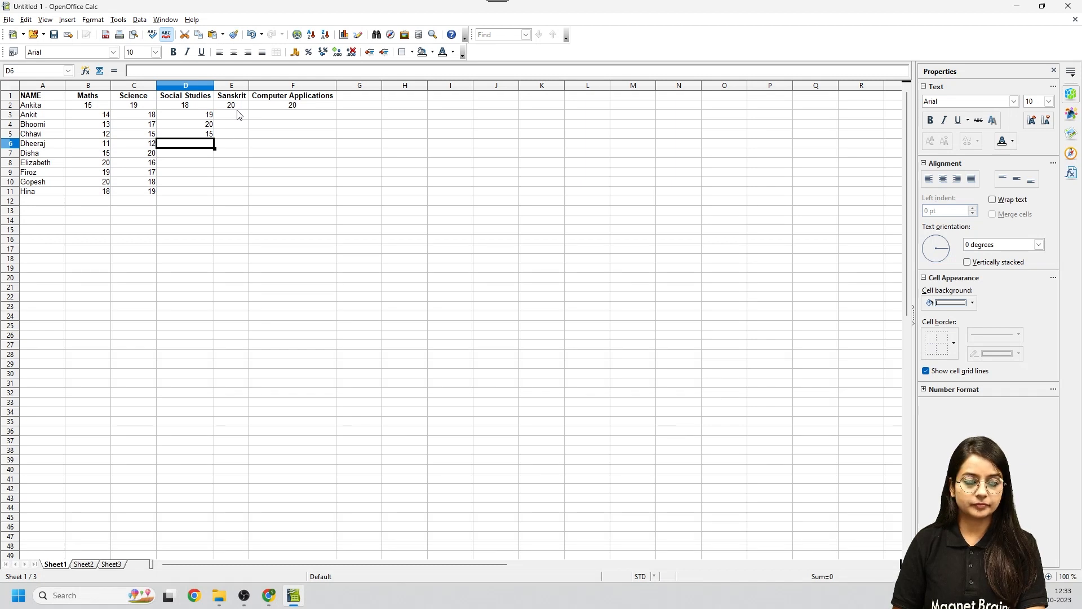
type("14")
key("Return")
Step: Enter the remaining Social Studies marks 13, 12, 15, 18 and 19 in cells D7 to D11
type("13")
key("Return")
type("12")
key("Return")
type("15")
key("Return")
type("18")
key("Return")
type("19")
Step: Enter the Sanskrit marks 18, 18, 19 and 17 in cells E3 to E6
left_click(237, 114)
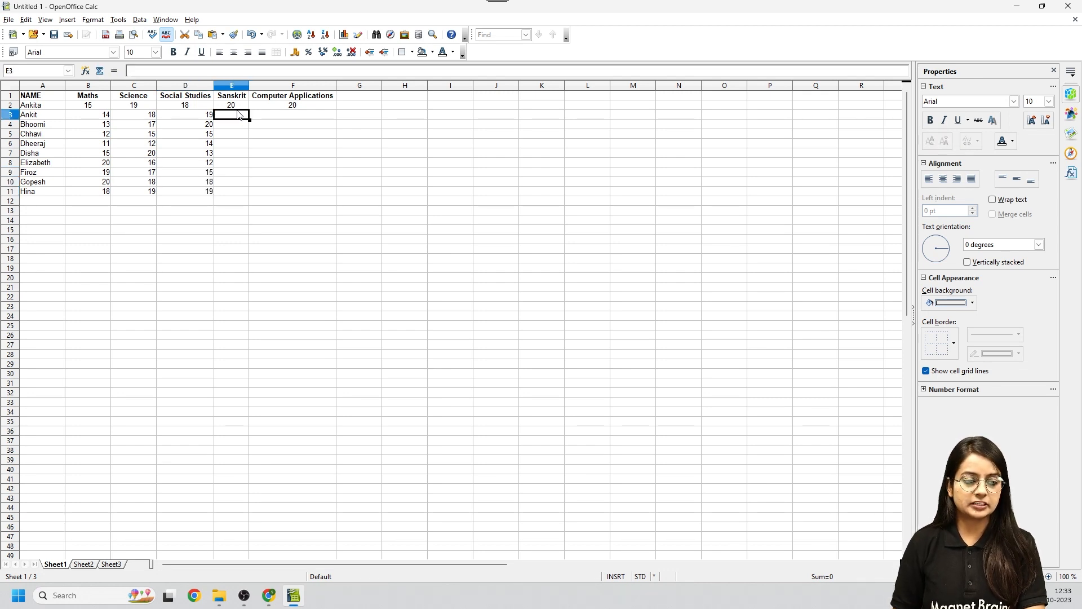
type("18")
key("Return")
type("18")
key("Return")
type("19")
key("Return")
type("17")
key("Return")
Step: Enter the remaining Sanskrit marks 19, 20, 20, 15 and 18 in cells E7 to E11
type("19")
key("Return")
type("20")
key("Return")
type("20")
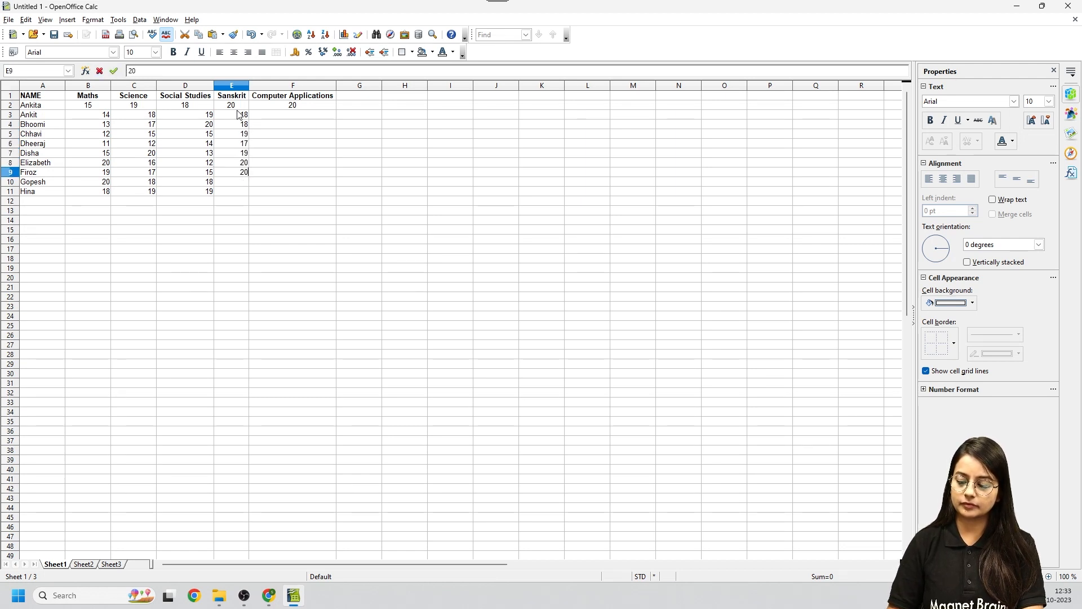
key("Return")
type("15")
key("Return")
type("18")
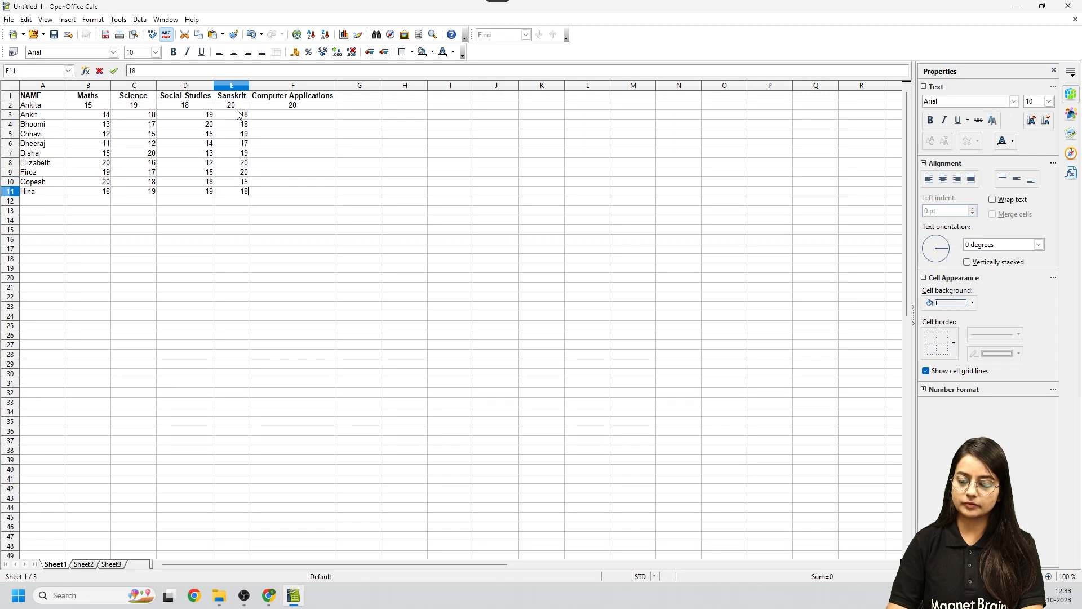
Step: Enter the Computer Applications marks 20, 19, 20 and 20 in cells F3 to F6
left_click(311, 124)
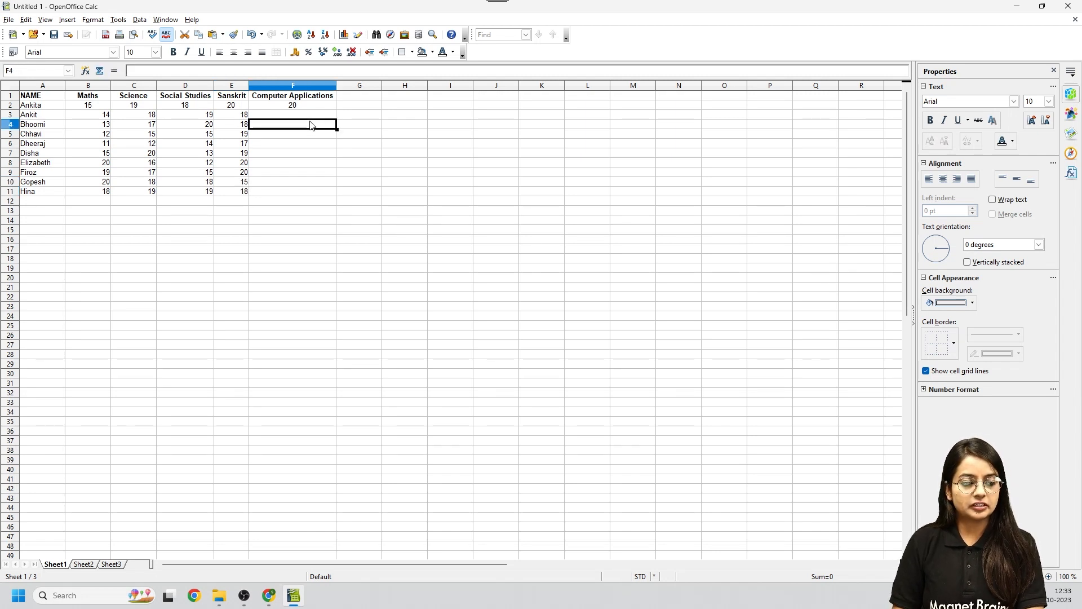
left_click(291, 116)
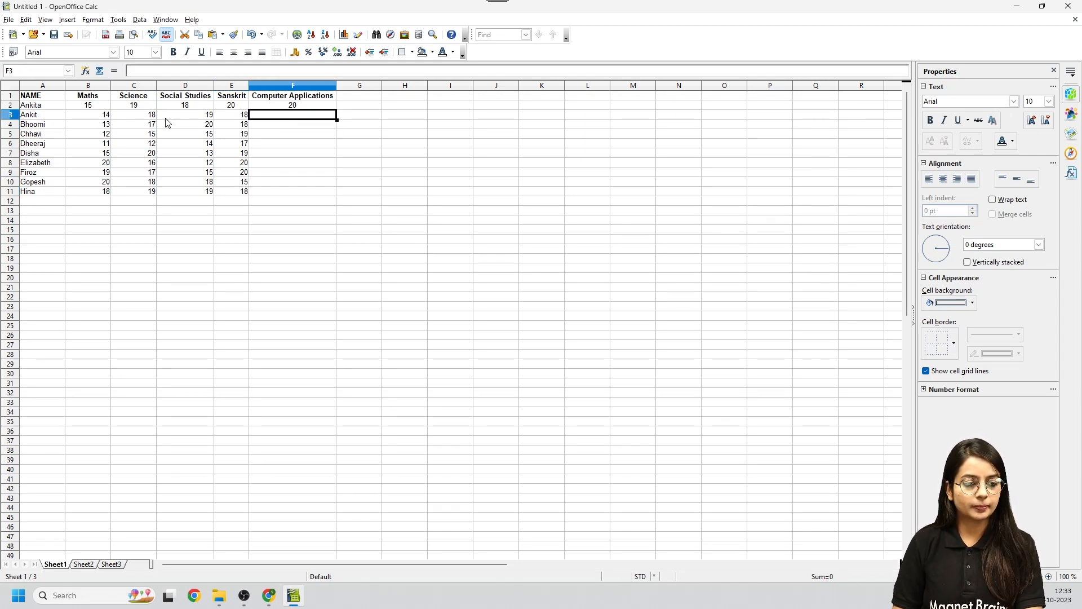
type("20")
key("Return")
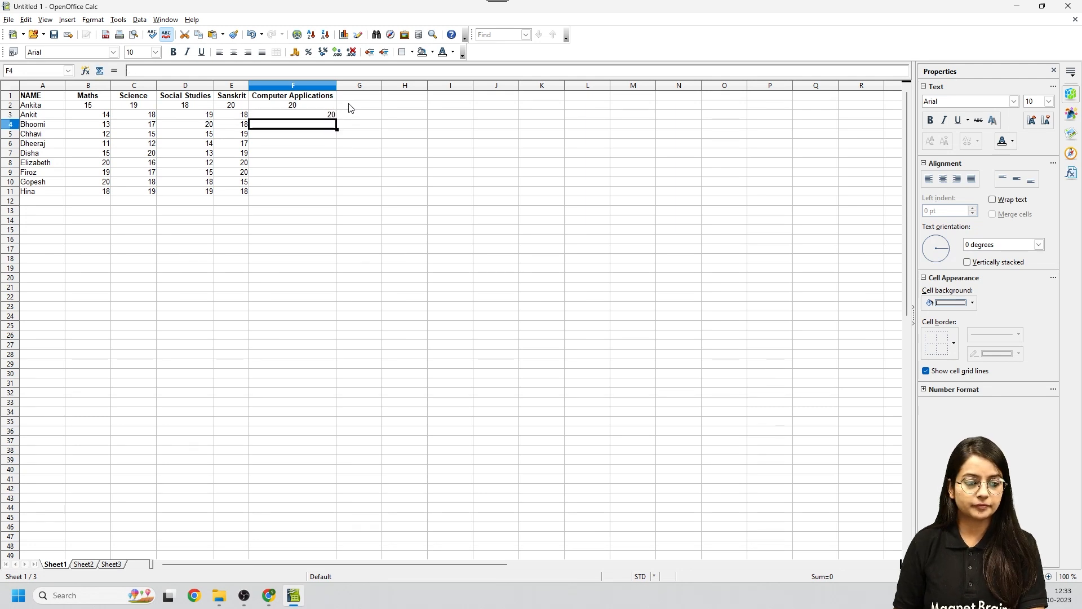
type("19")
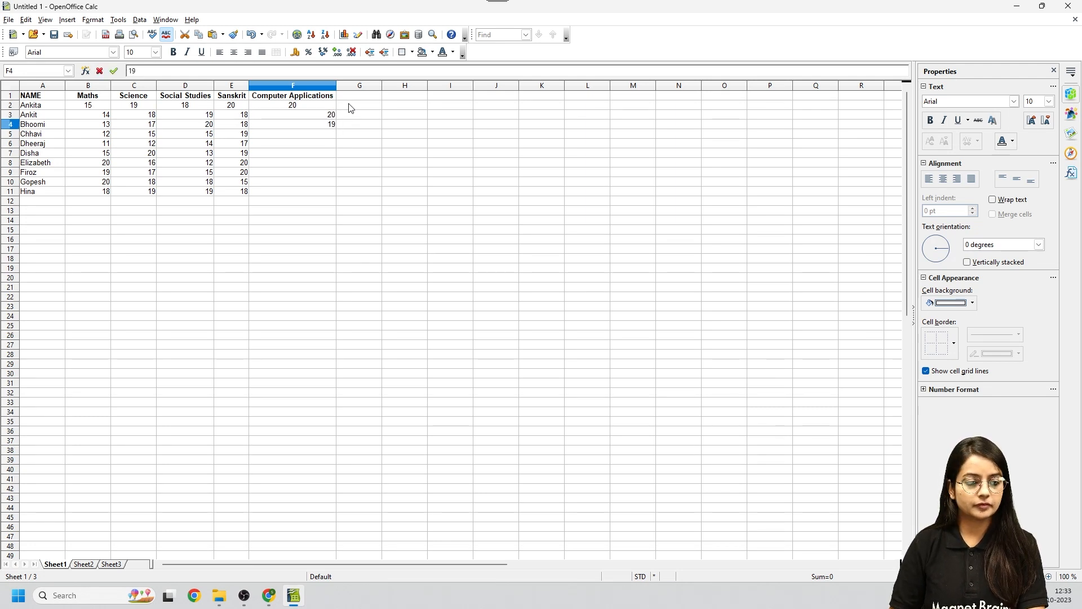
key("Return")
type("20")
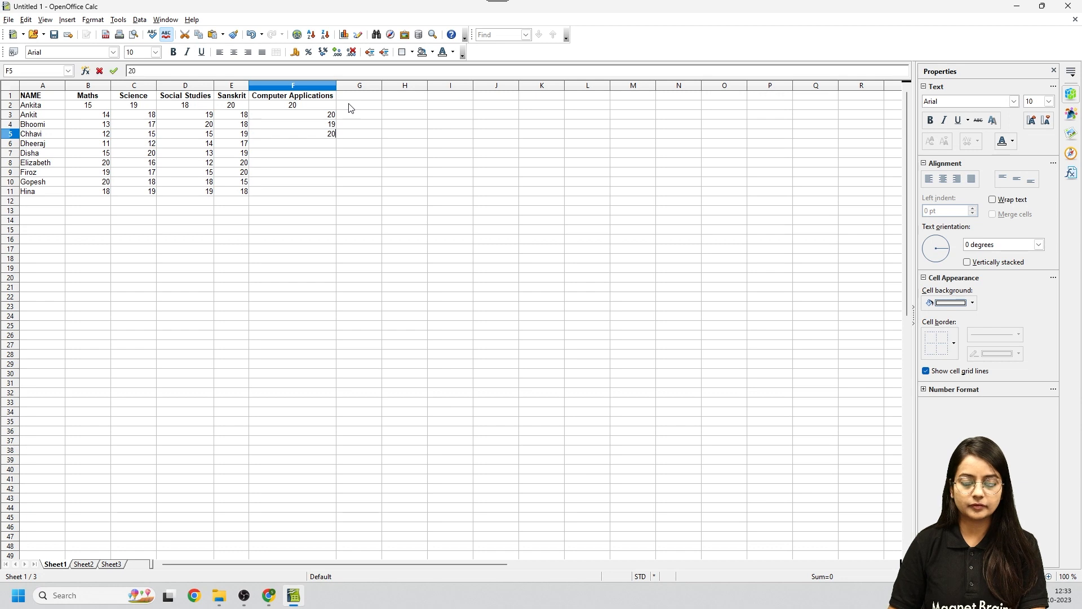
key("Return")
type("20")
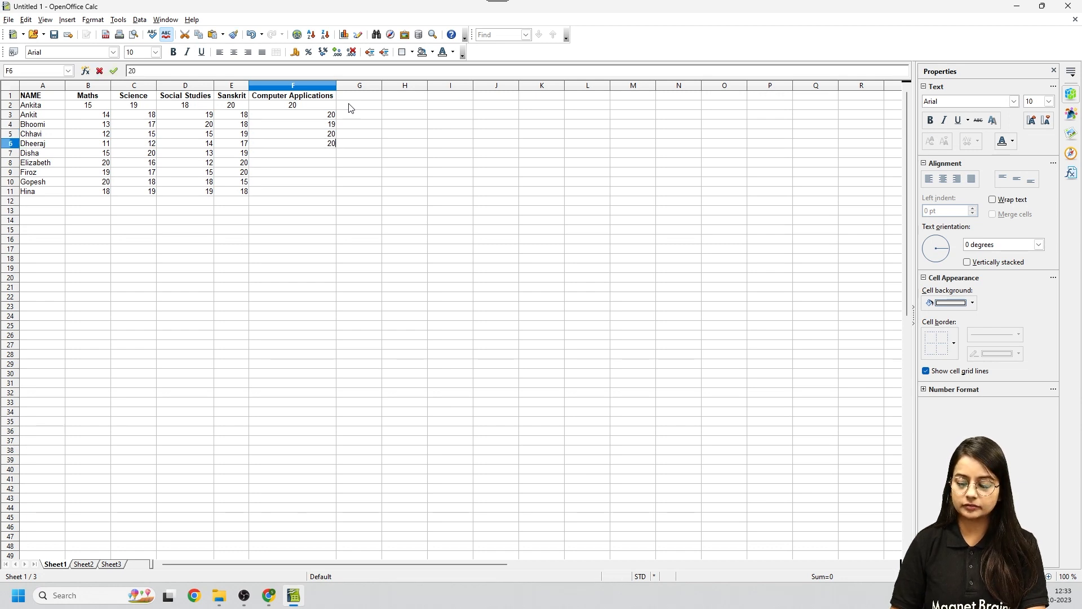
key("Return")
Step: Enter the remaining Computer Applications marks 18, 18, 19, 17 and 20 in cells F7 to F11
type("18")
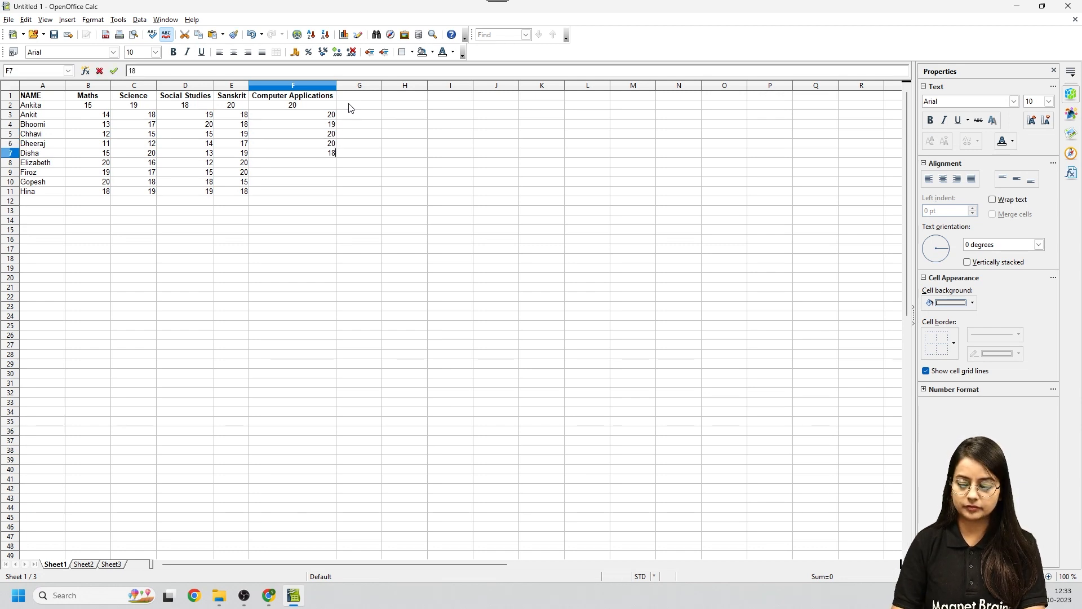
key("Return")
type("18")
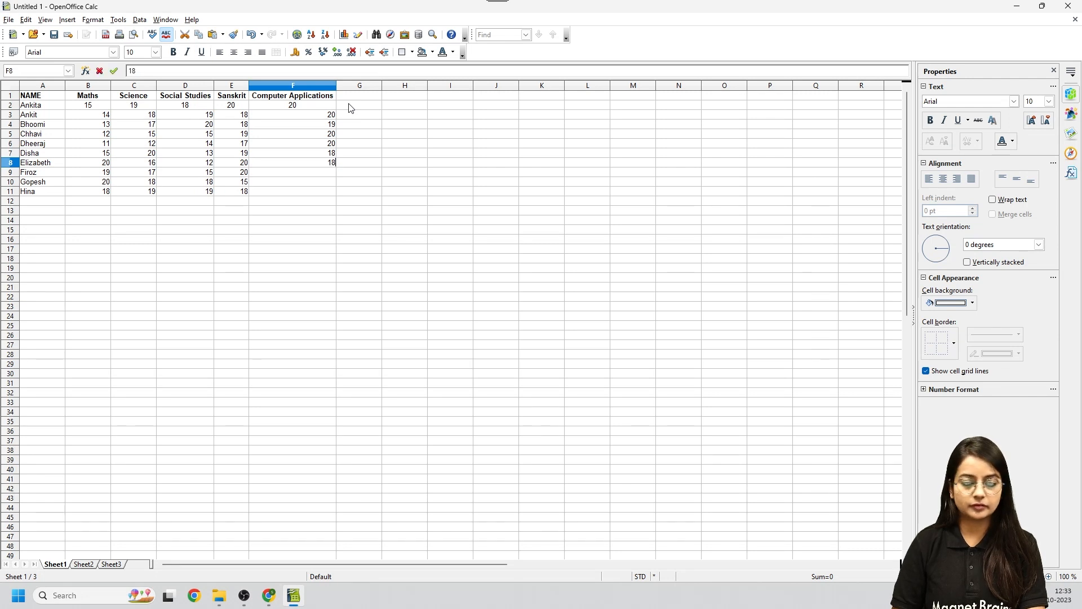
key("Return")
type("19")
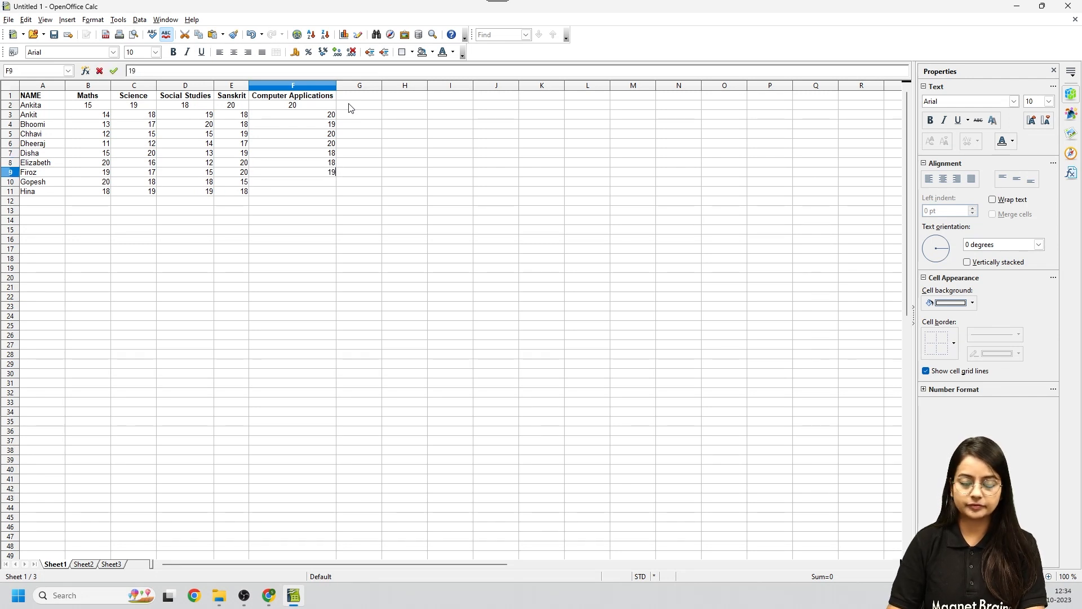
key("Return")
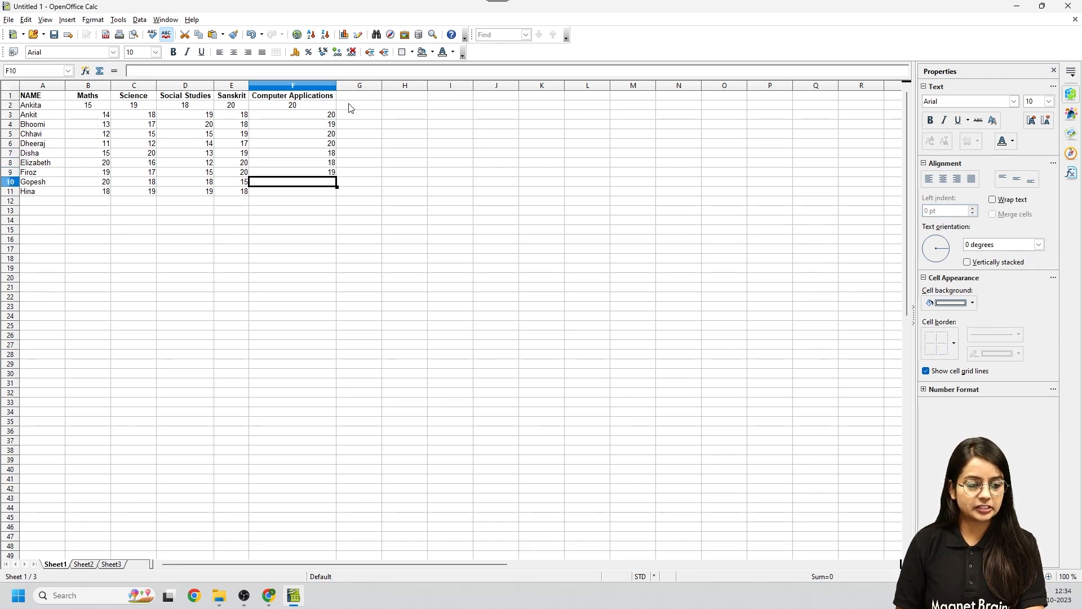
type("17")
key("Return")
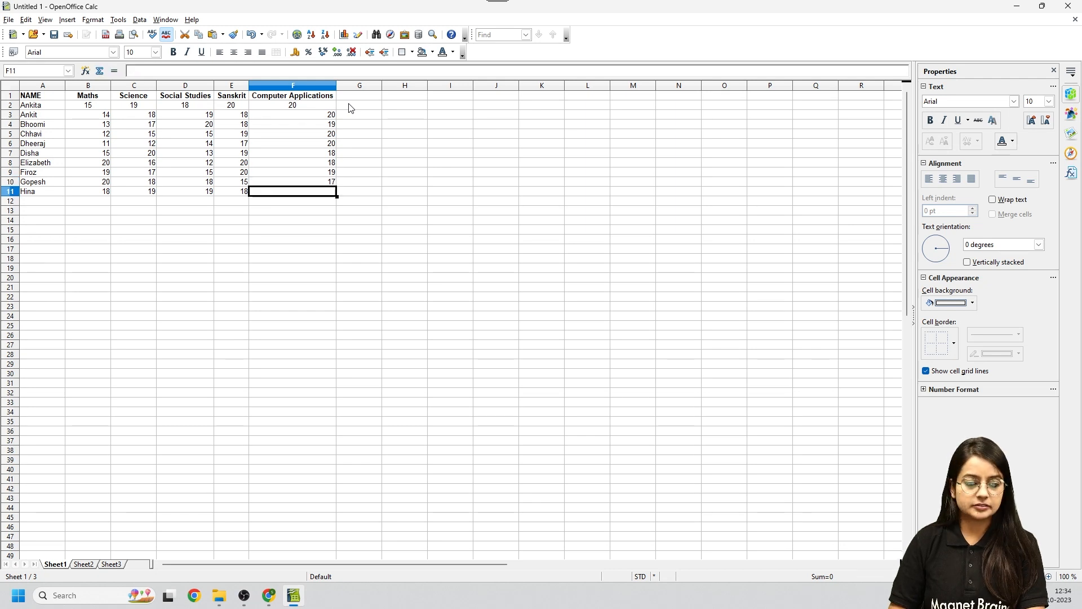
type("20")
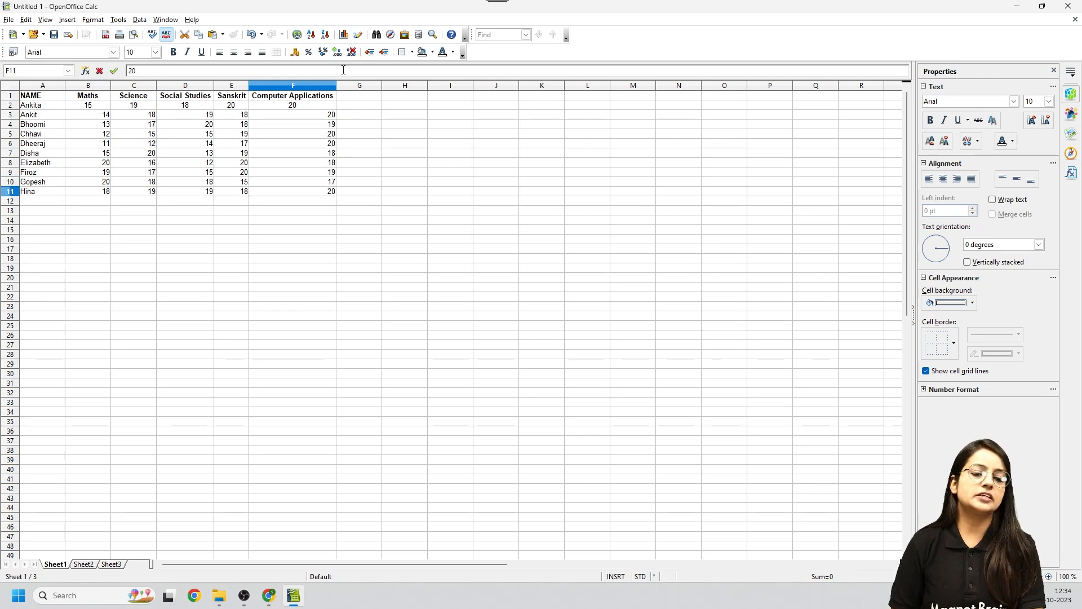
key("Return")
left_click(107, 154)
left_click(232, 124)
left_click(353, 137)
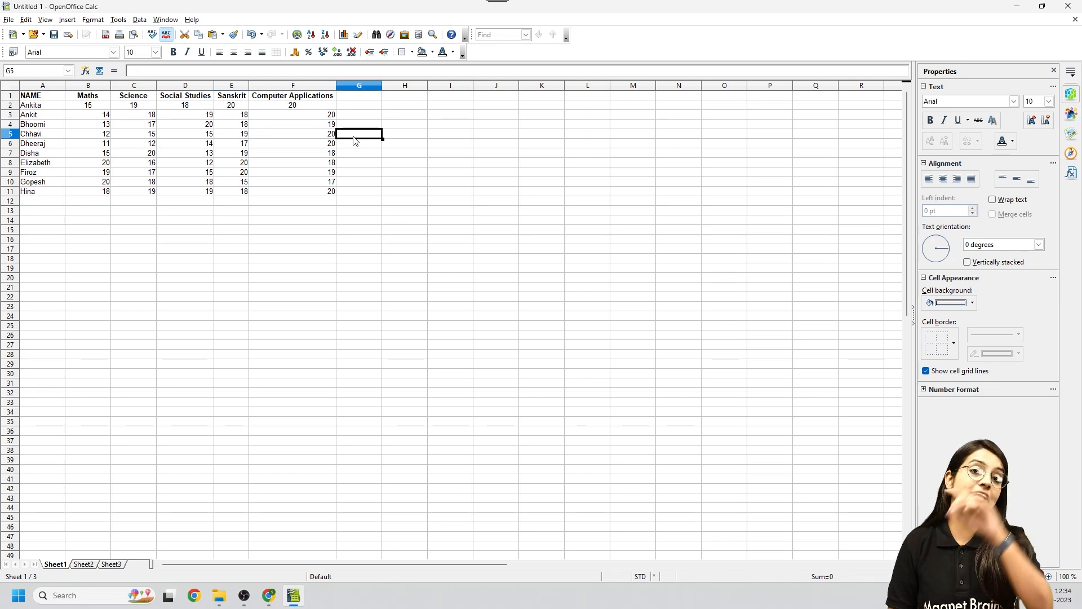
left_click_drag(354, 141, 285, 151)
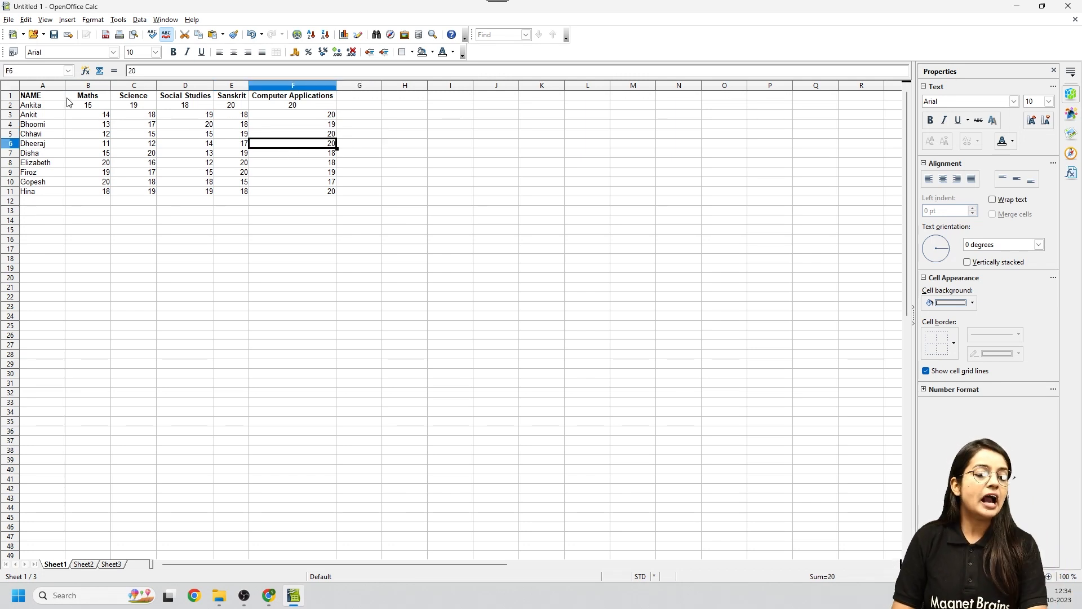
Step: Centre the Maths marks in cells B3 to B11 horizontally
left_click_drag(85, 115, 96, 195)
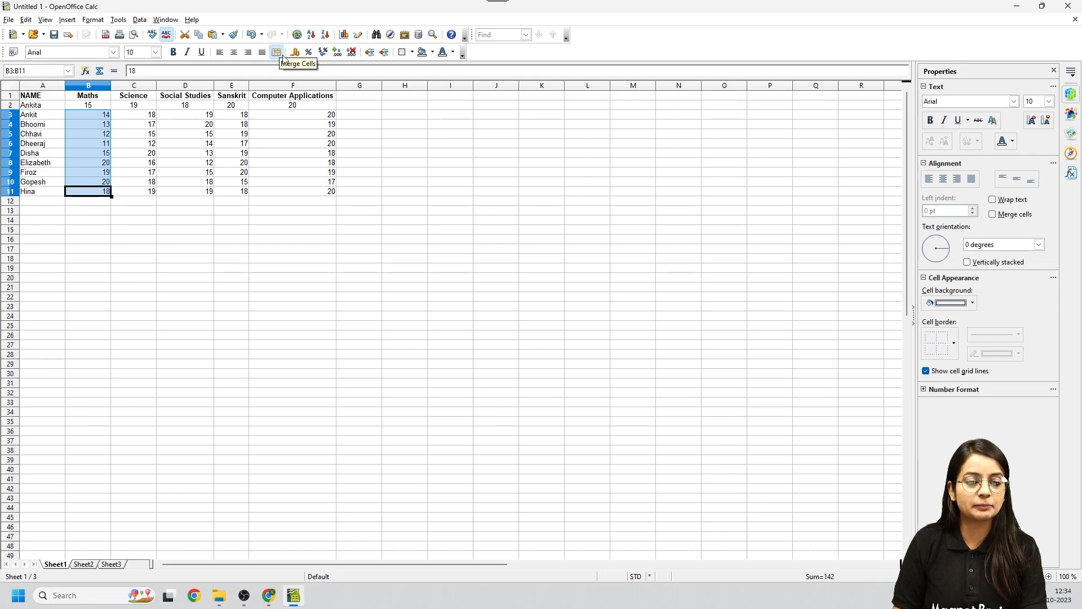
left_click(233, 51)
left_click_drag(141, 115, 331, 202)
left_click(150, 173)
left_click(152, 116)
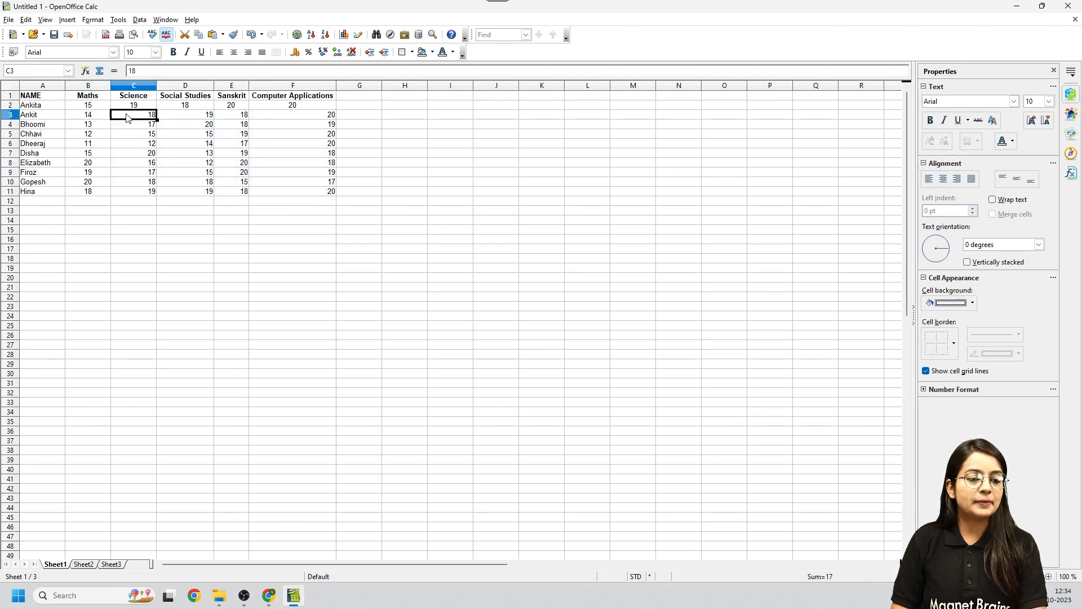
left_click_drag(152, 116, 333, 194)
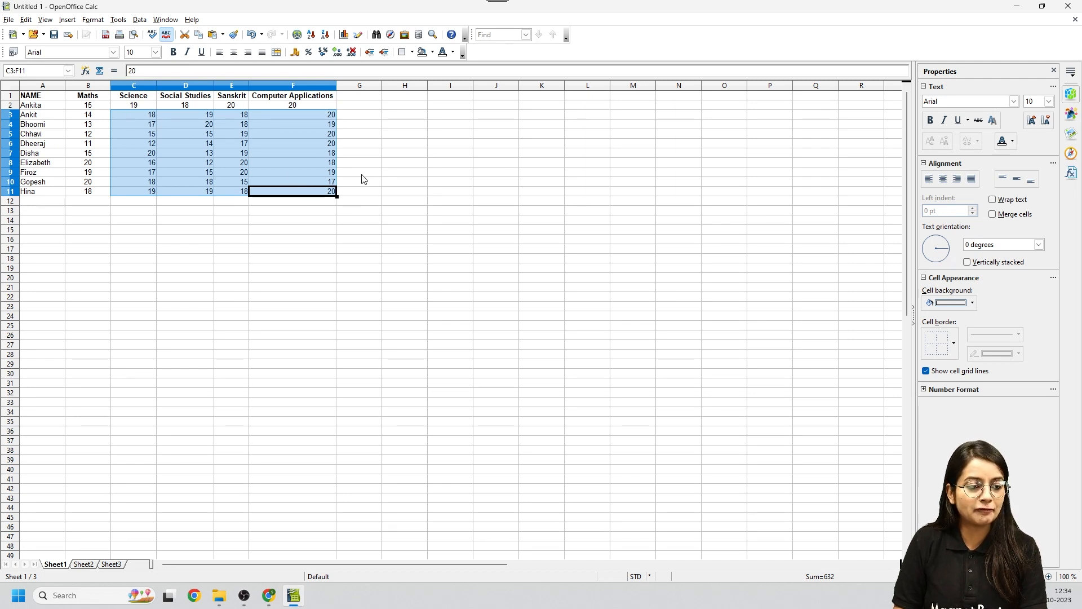
left_click(19, 69)
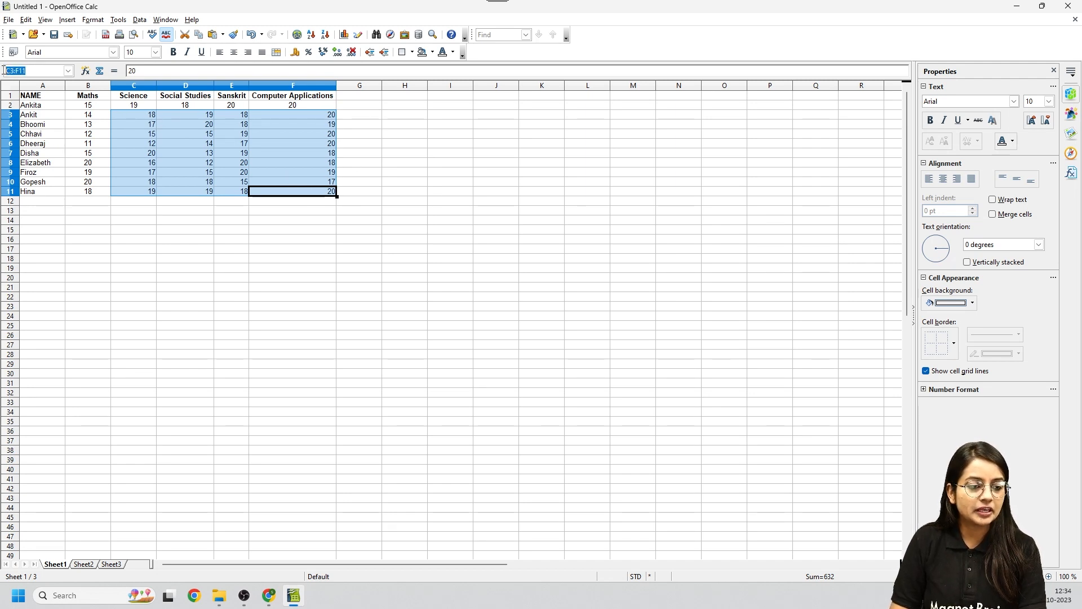
Step: Try to define the name Marks for the cell range B2:F11 containing all subject marks
left_click(69, 107)
left_click_drag(69, 106, 333, 193)
left_click(3, 72)
type("Marks")
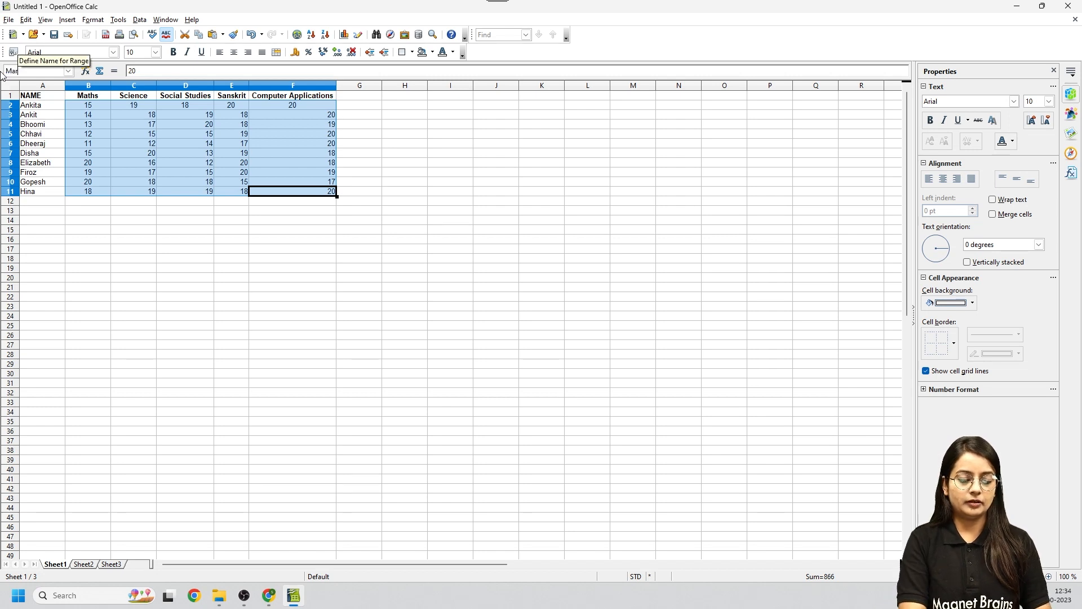
left_click(334, 271)
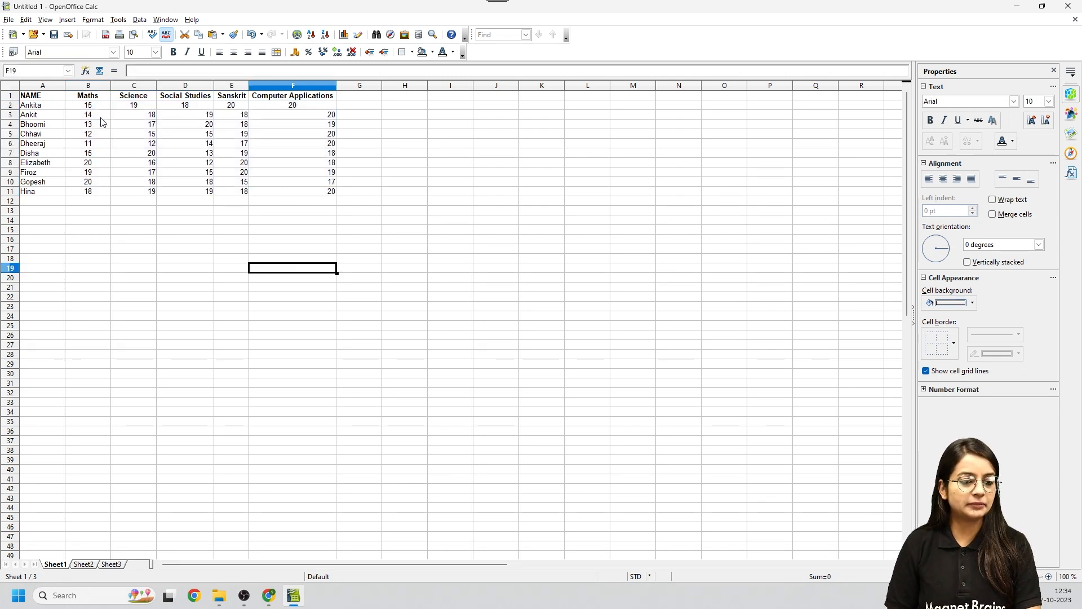
Step: Name the cell range B2:F11 Marks and reselect the whole range to check its name
left_click_drag(79, 106, 335, 194)
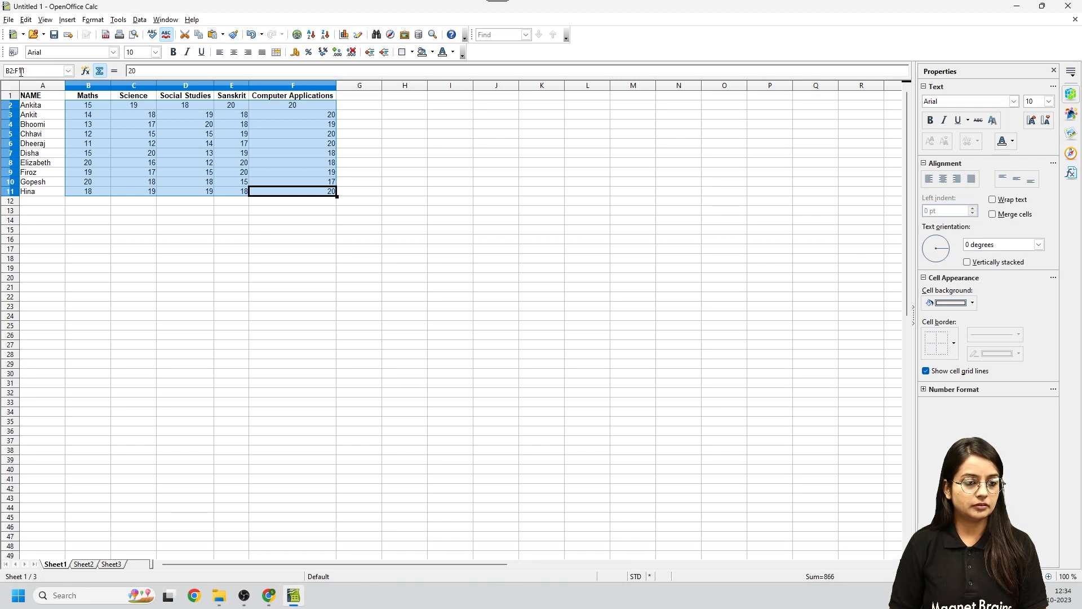
left_click(7, 74)
type("Ma")
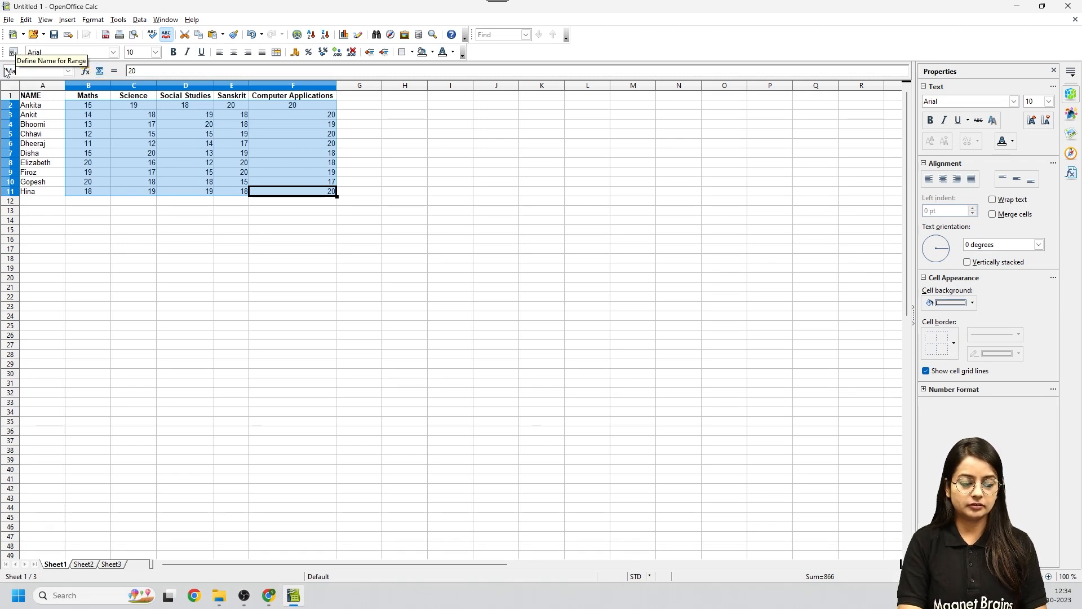
type("rks")
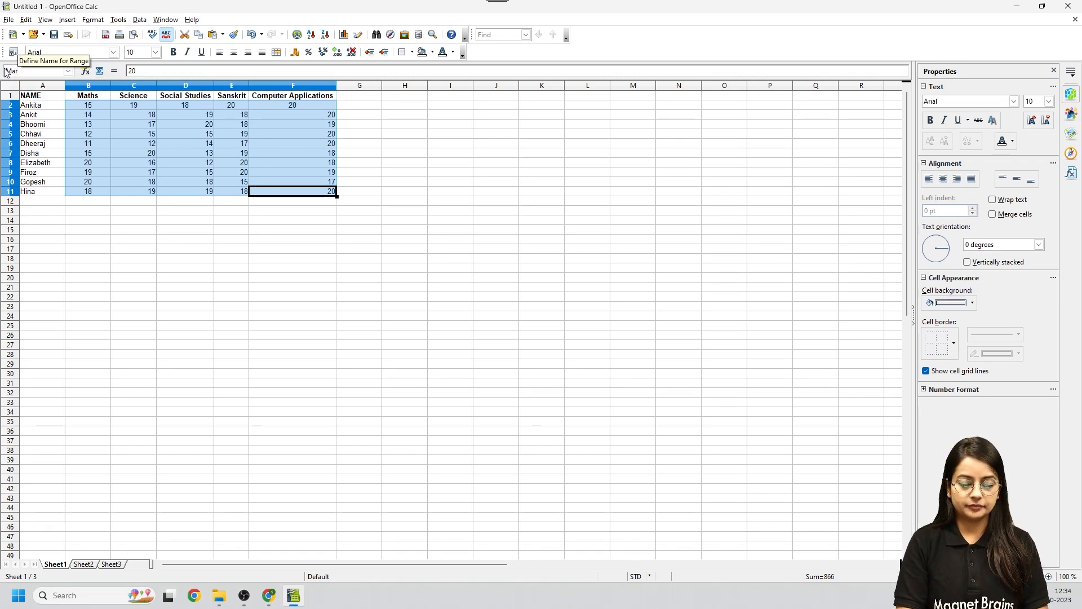
key("Return")
left_click(198, 225)
left_click(86, 143)
left_click_drag(87, 106, 327, 193)
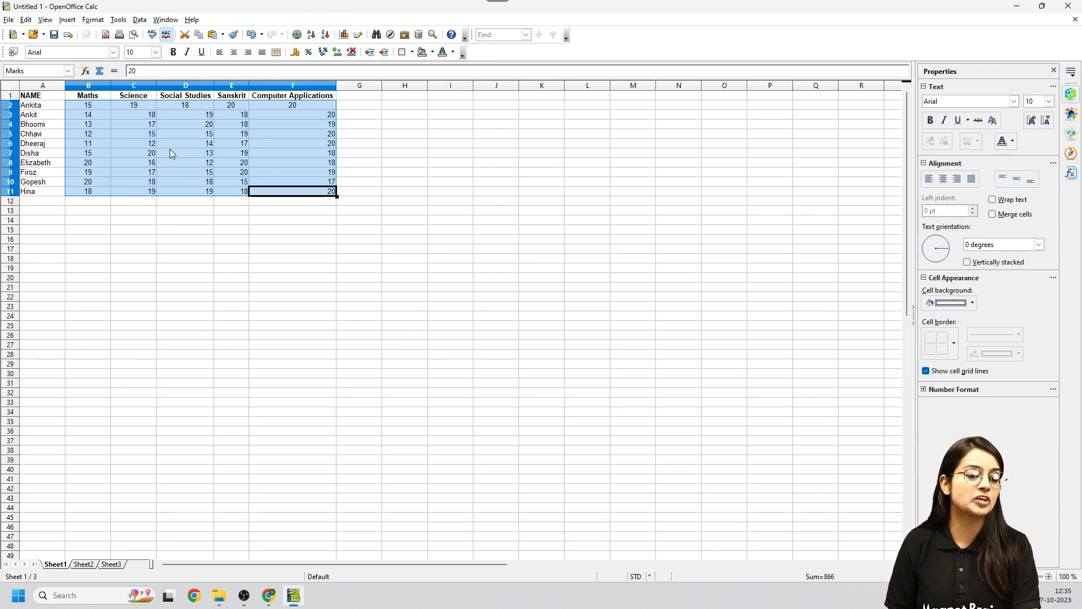
Step: Centre the Science, Social Studies, Sanskrit and Computer Applications marks in cells C3 to F11
left_click(189, 145)
left_click(227, 137)
left_click_drag(116, 107, 313, 125)
left_click(225, 162)
left_click(137, 114)
left_click_drag(149, 116, 334, 191)
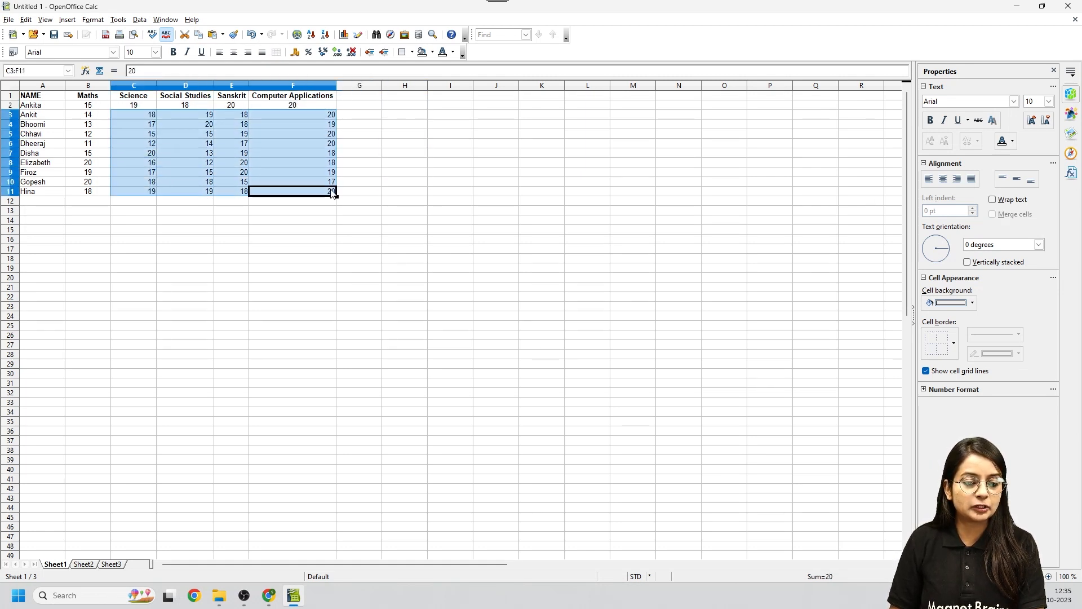
left_click(239, 54)
left_click(380, 133)
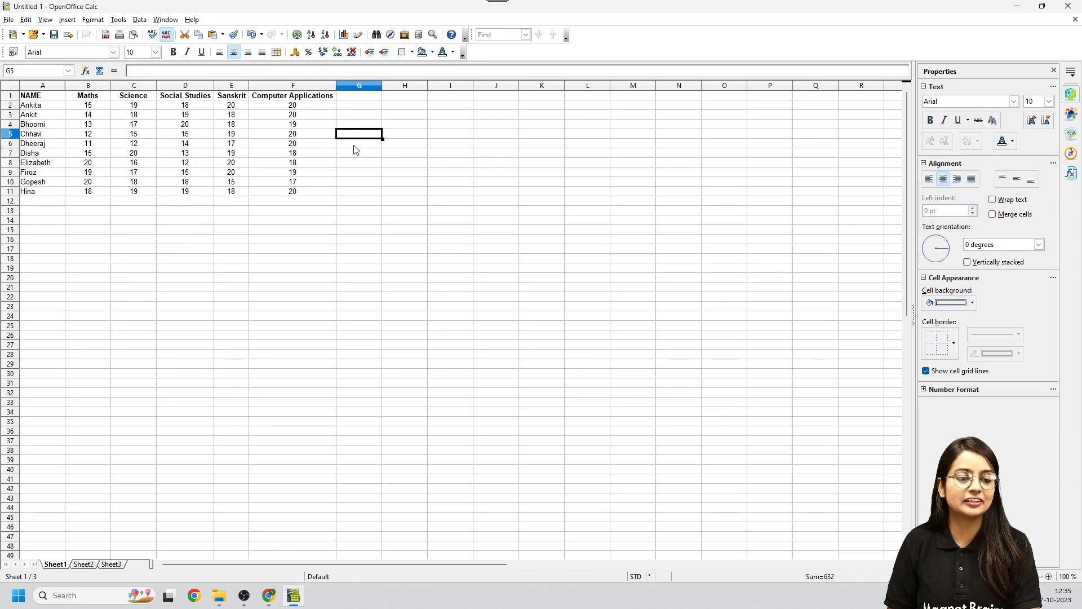
Step: Enter the heading "Pass OR Fail" in cell G1, beside Computer Applications
left_click(299, 153)
left_click(296, 125)
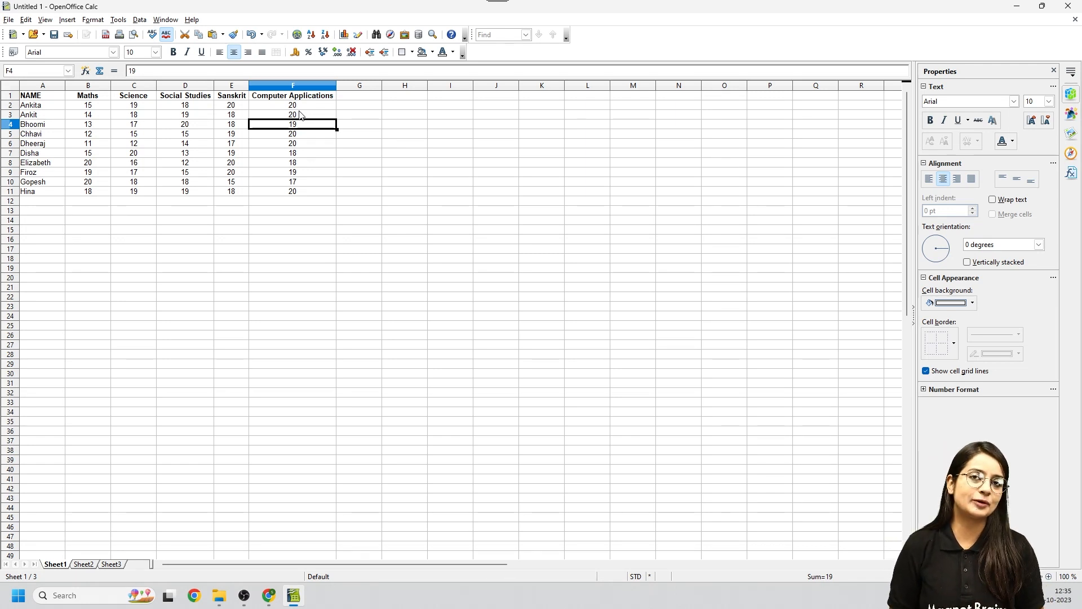
left_click(350, 88)
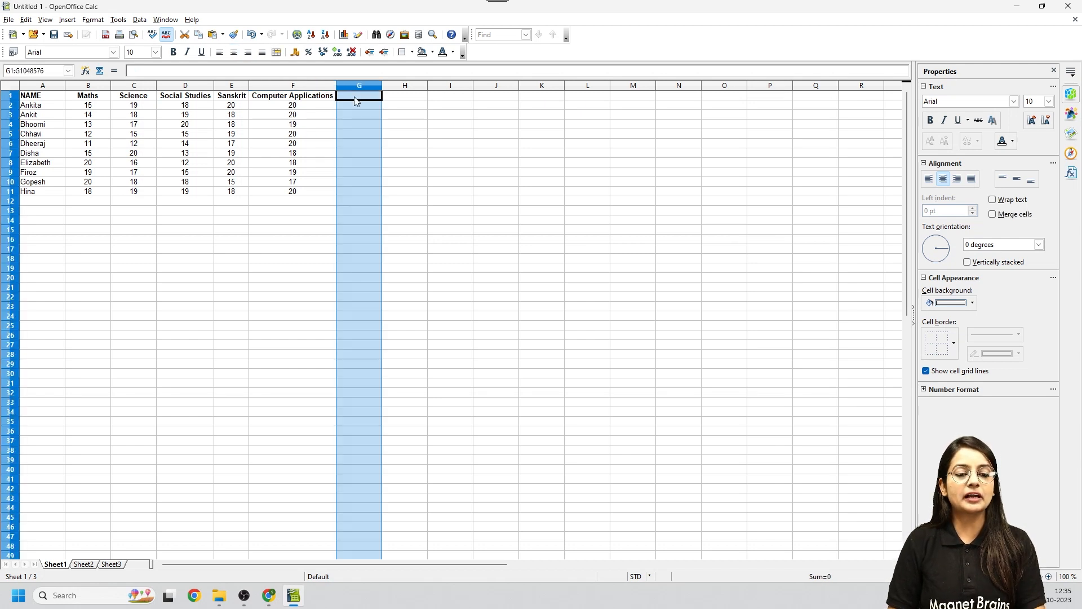
left_click(356, 100)
key("Right")
key("Down")
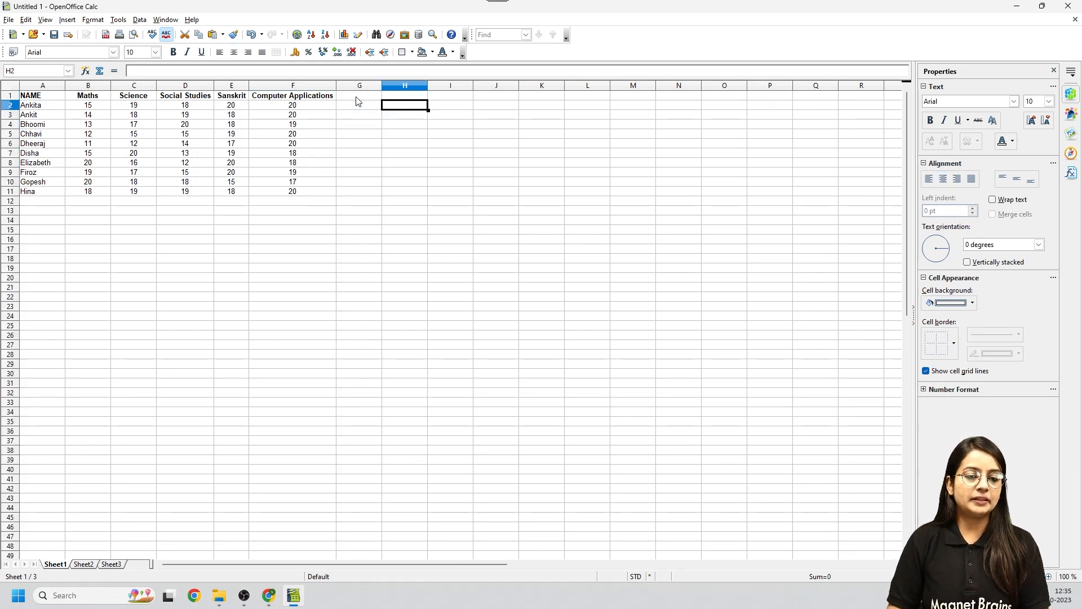
left_click(356, 99)
type("Pass OR F")
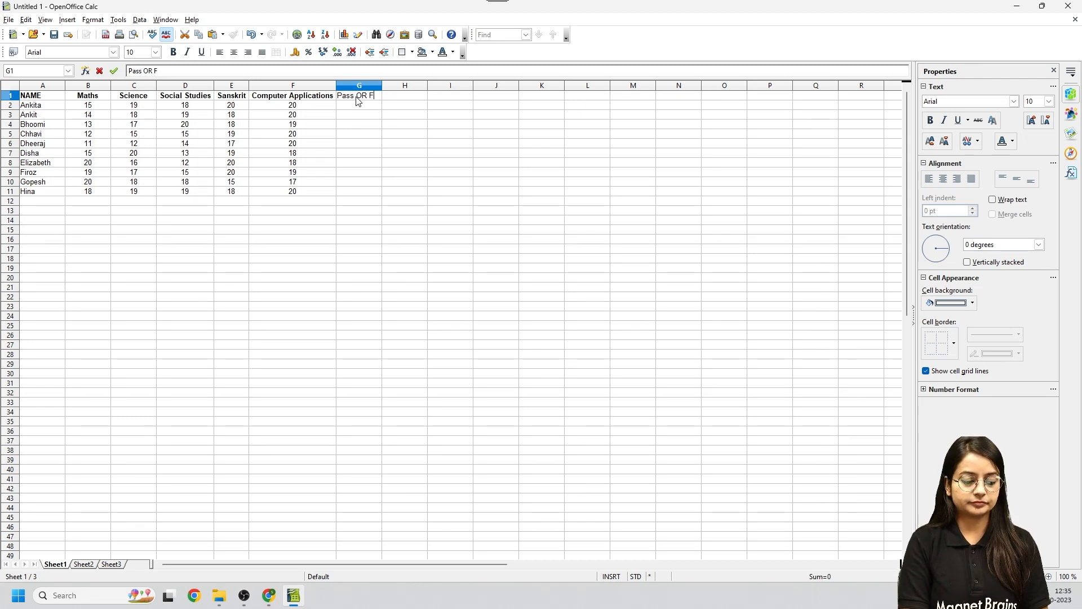
type("ail")
key("Return")
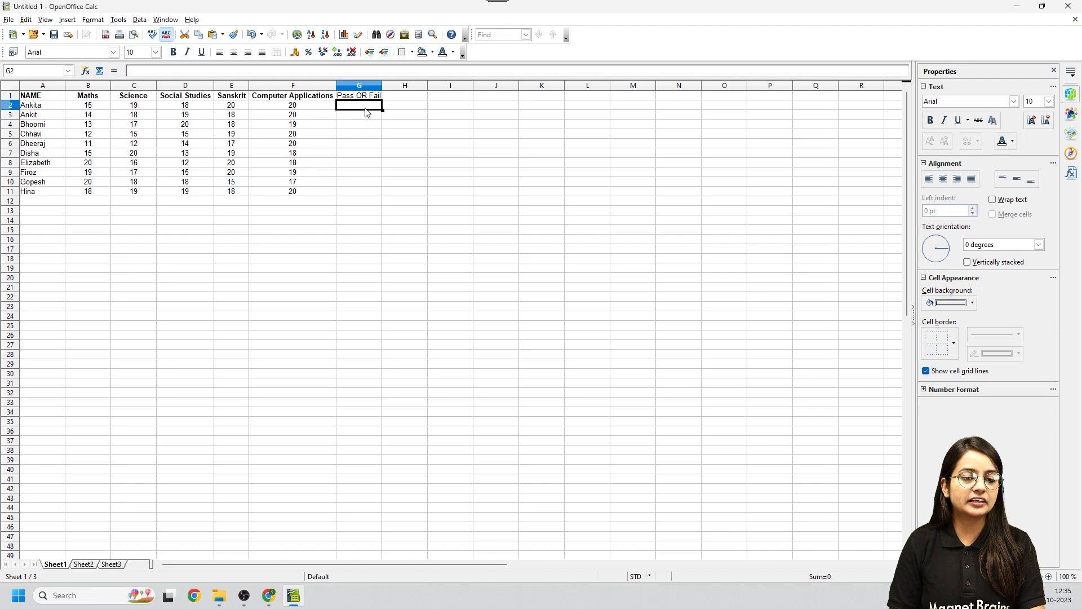
Step: Undo the entry of the "Pass OR Fail" heading in cell G1
left_click(365, 87)
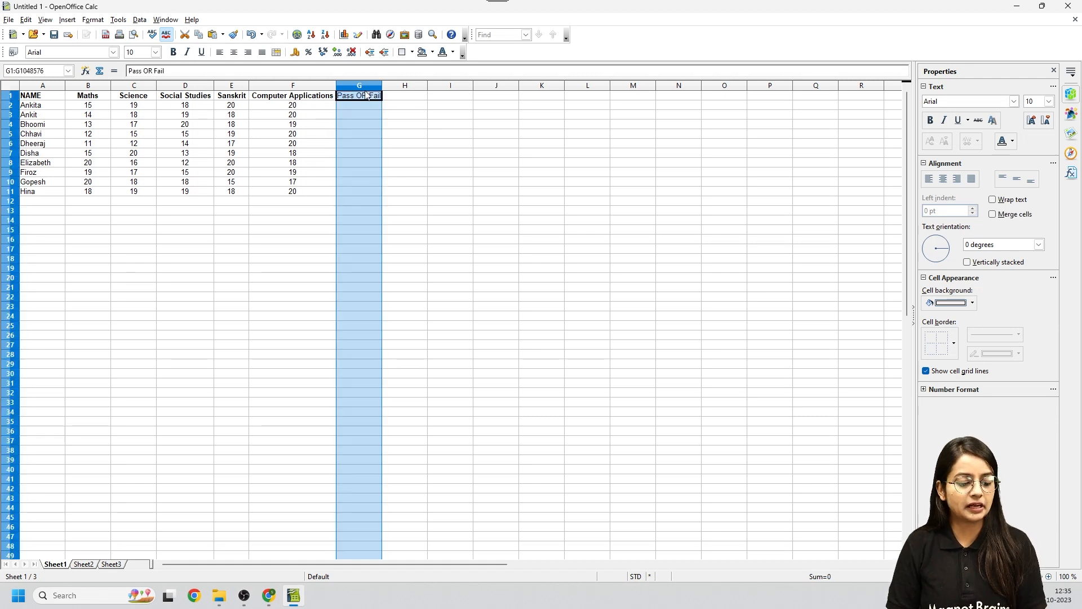
left_click(367, 96)
key("ctrl+z")
Step: Enter the heading "Total Marks" in cell G1, beside the Computer Applications column
left_click(393, 99)
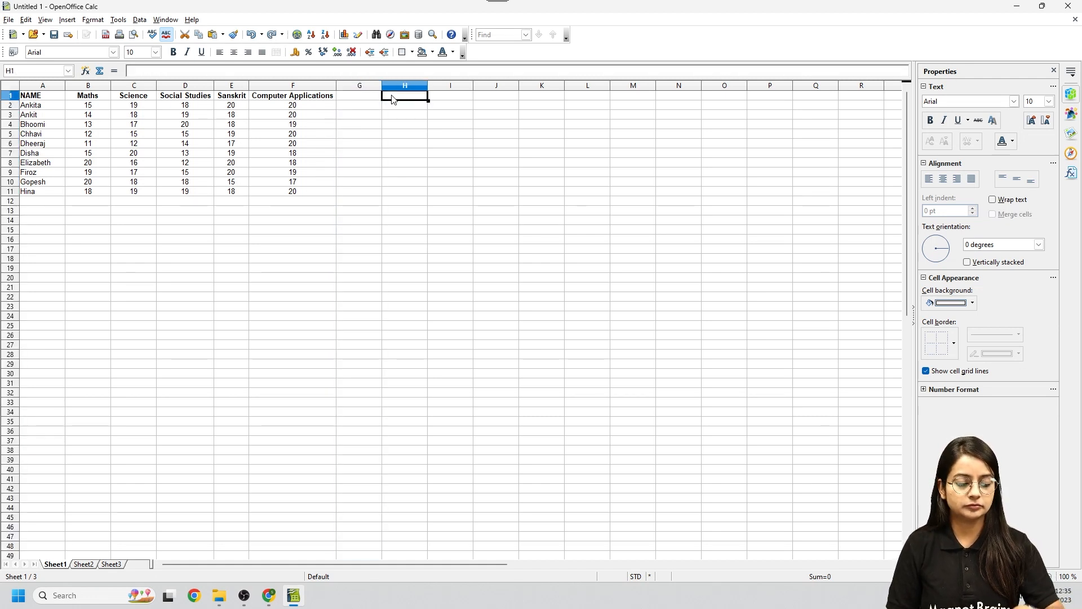
left_click(396, 147)
left_click(340, 97)
type("Total Mar")
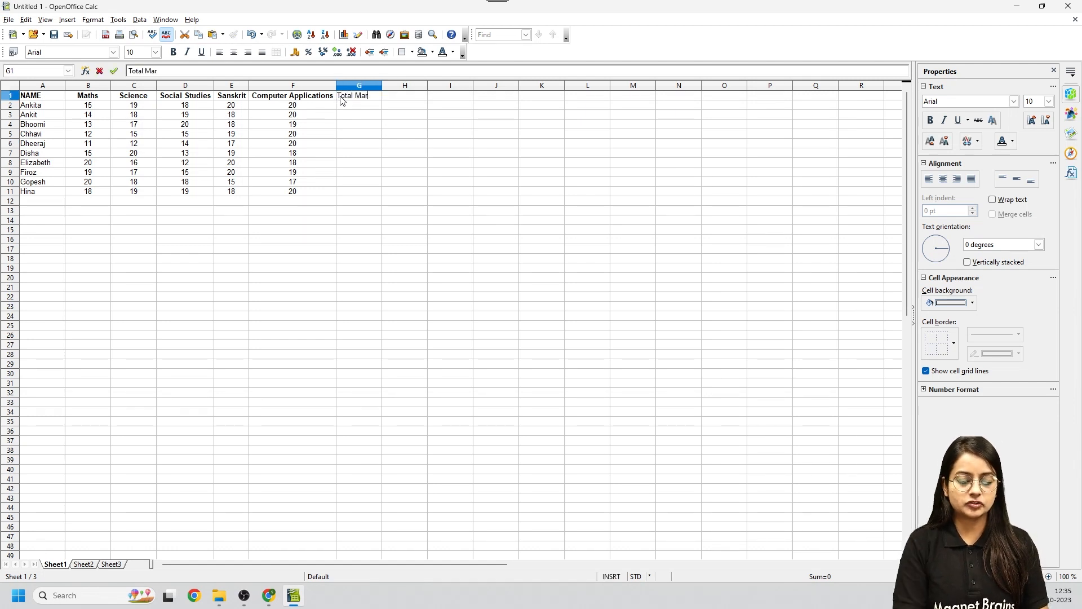
type("ks")
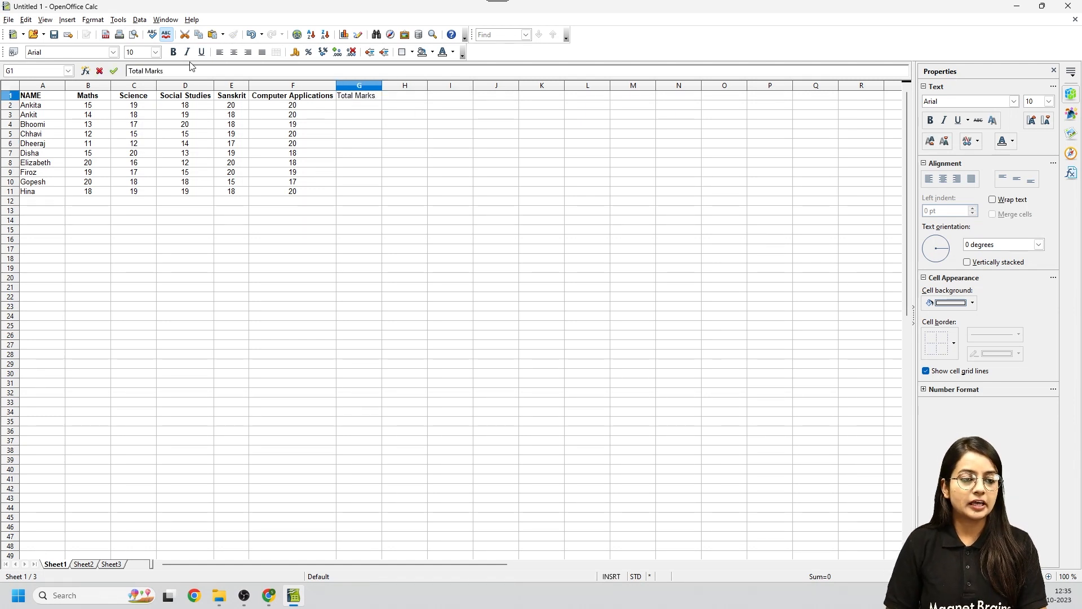
Step: Make the "Total Marks" heading in cell G1 bold and centre it
left_click(174, 52)
left_click(486, 193)
left_click(334, 99)
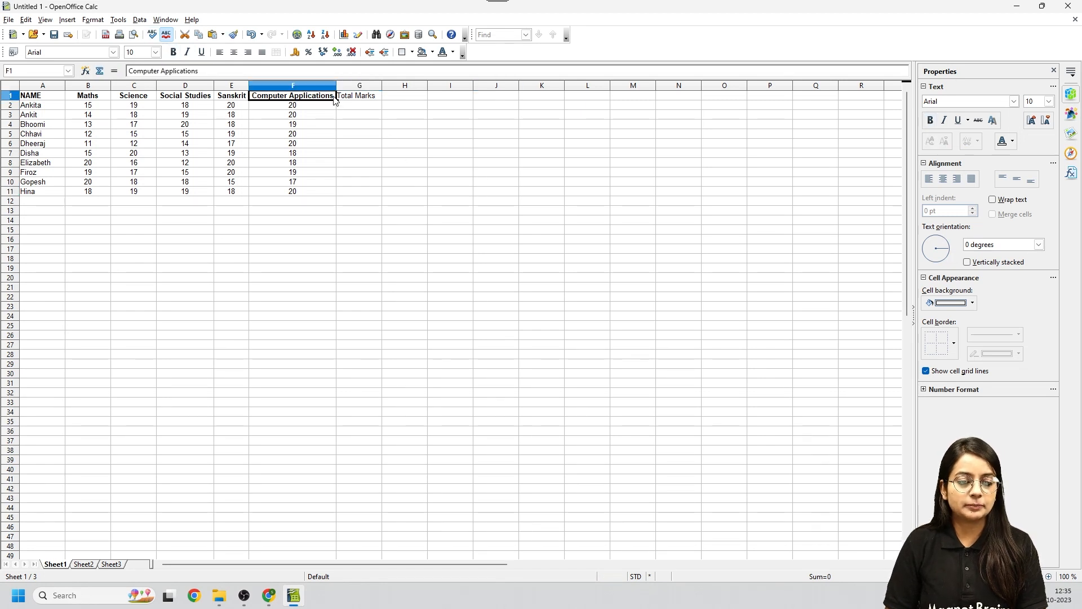
left_click(345, 100)
left_click(173, 52)
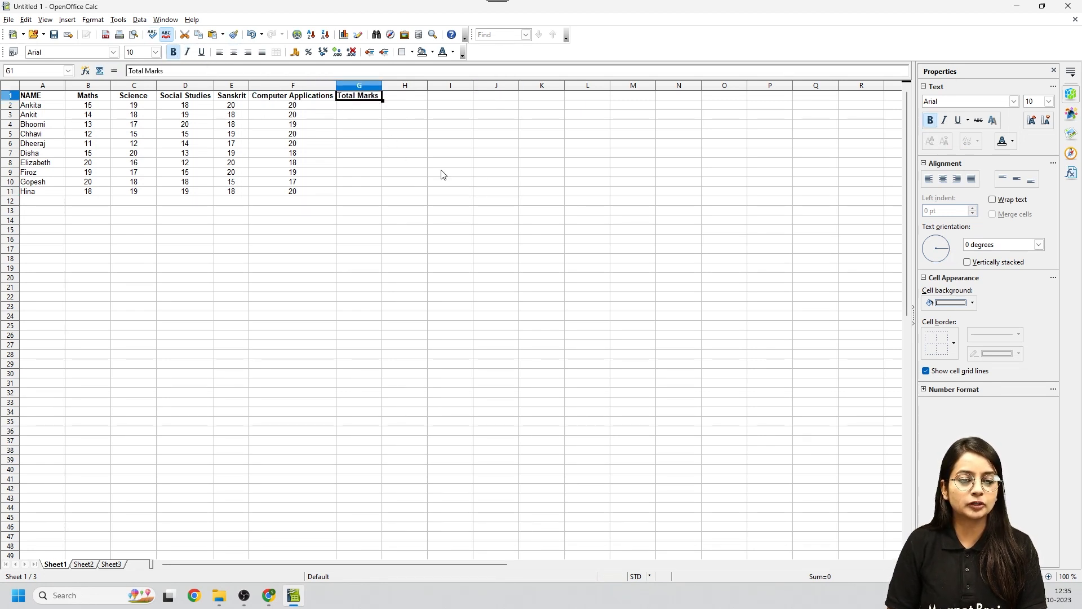
left_click(444, 172)
left_click(173, 52)
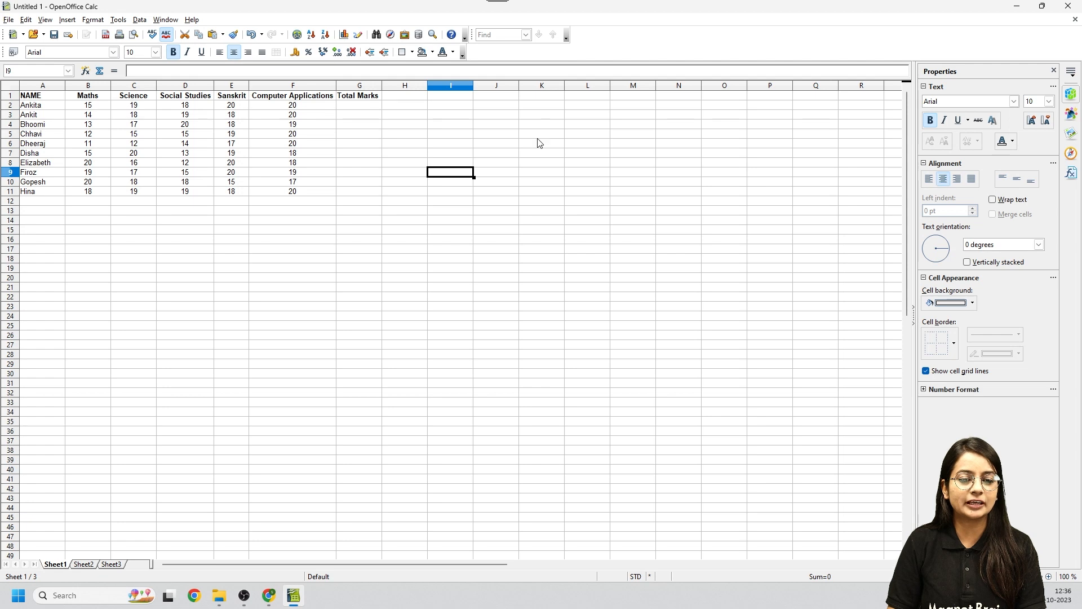
left_click(349, 97)
left_click(231, 54)
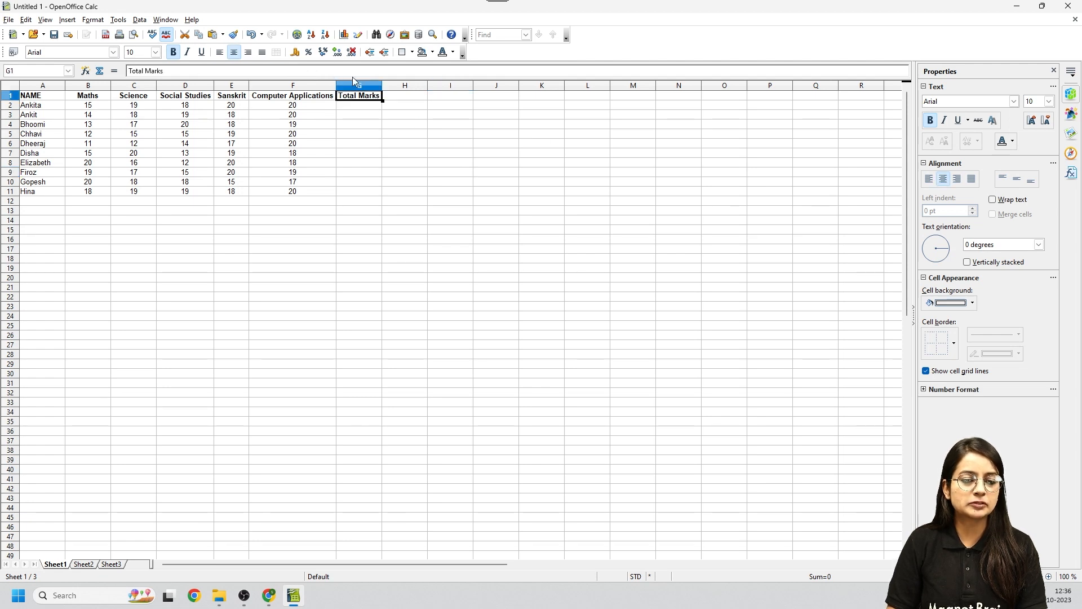
left_click(396, 147)
left_click(385, 113)
Step: Enter trial text in cell G5 of the Total Marks column and cancel the entry
left_click(350, 108)
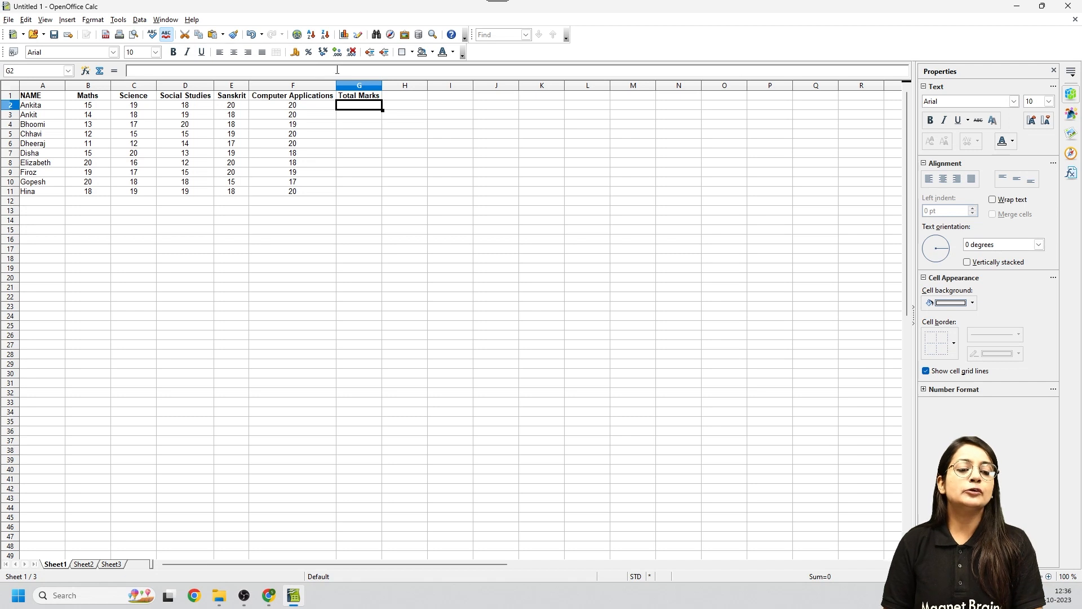
type("=")
key("BackSpace")
left_click(355, 134)
type("y.m,y,,y,y")
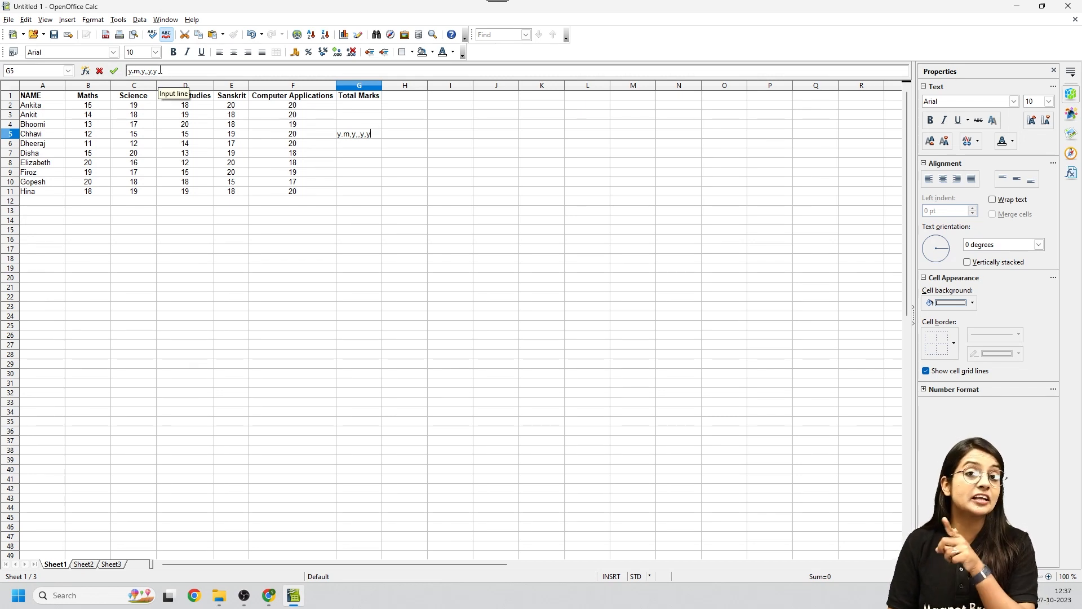
left_click_drag(161, 70, 127, 71)
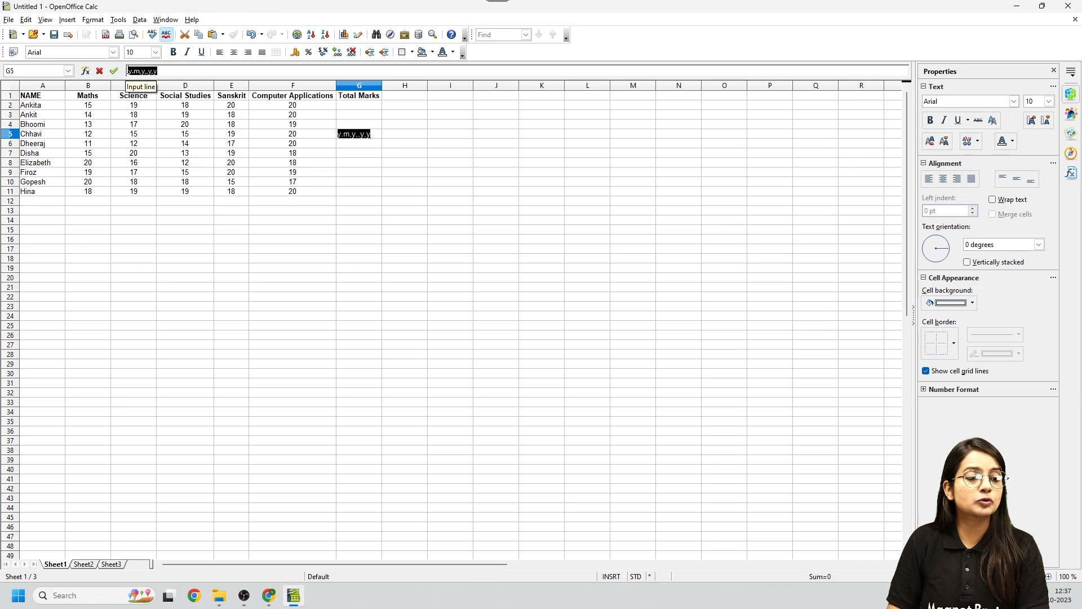
left_click(99, 71)
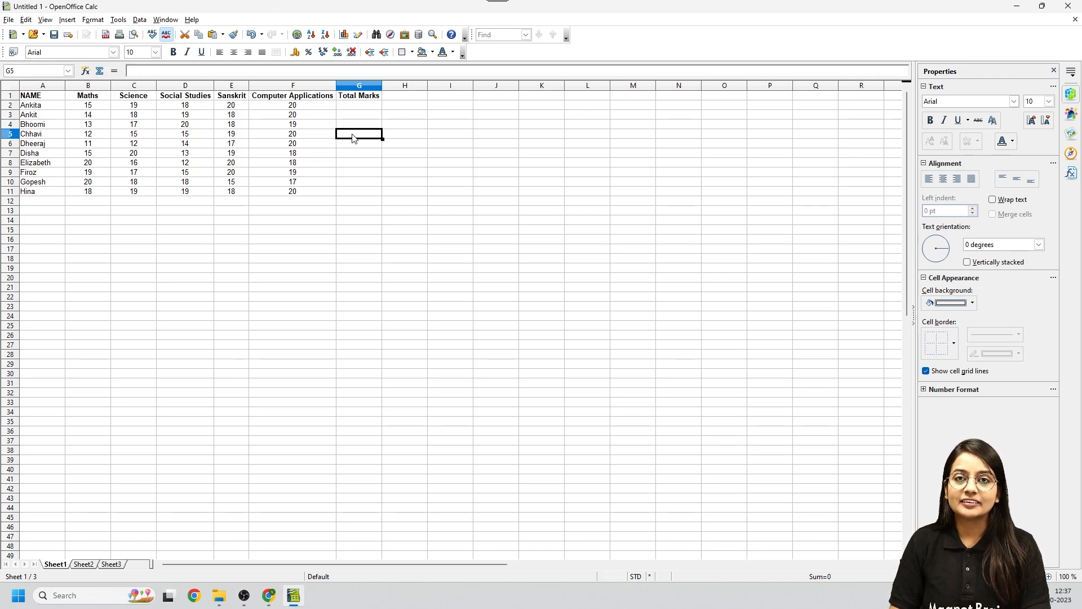
Step: Open the marks in cells F9 and E6 for editing and cancel the edit
left_click(335, 173)
left_click(133, 69)
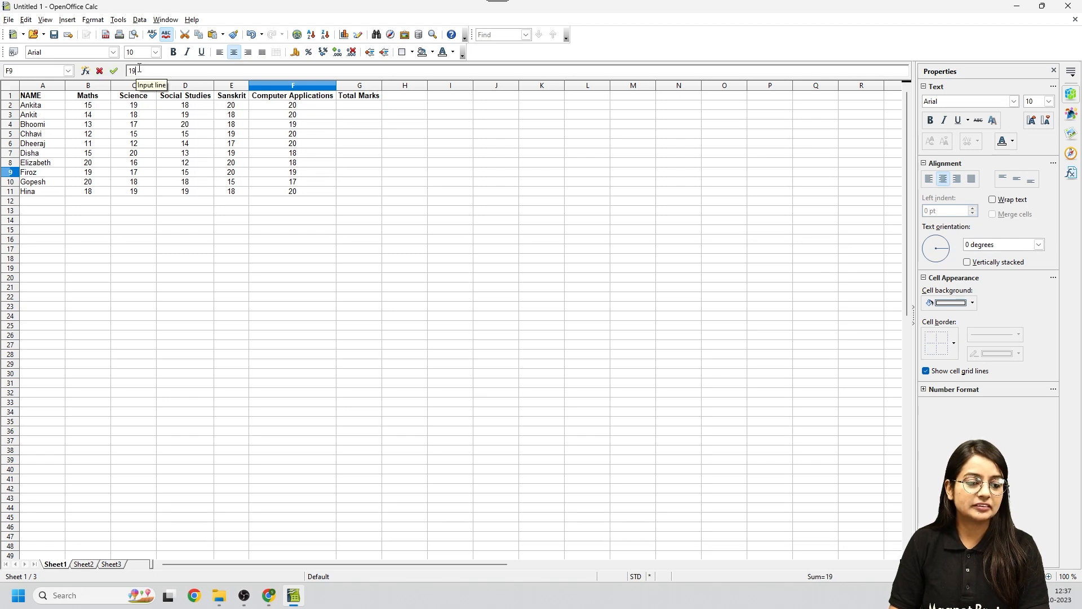
left_click(247, 145)
left_click(140, 70)
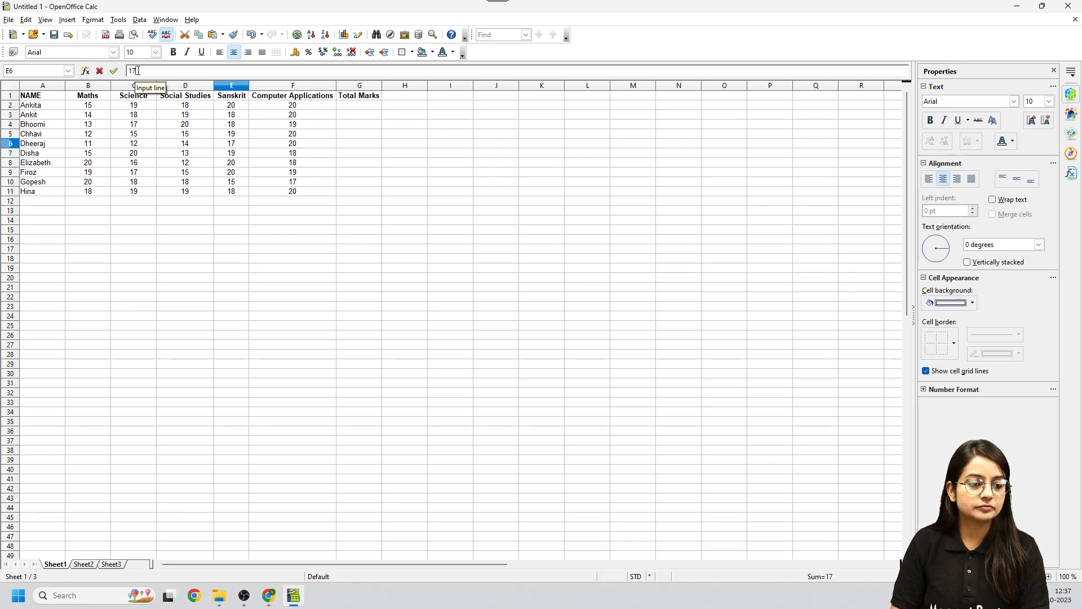
left_click(100, 72)
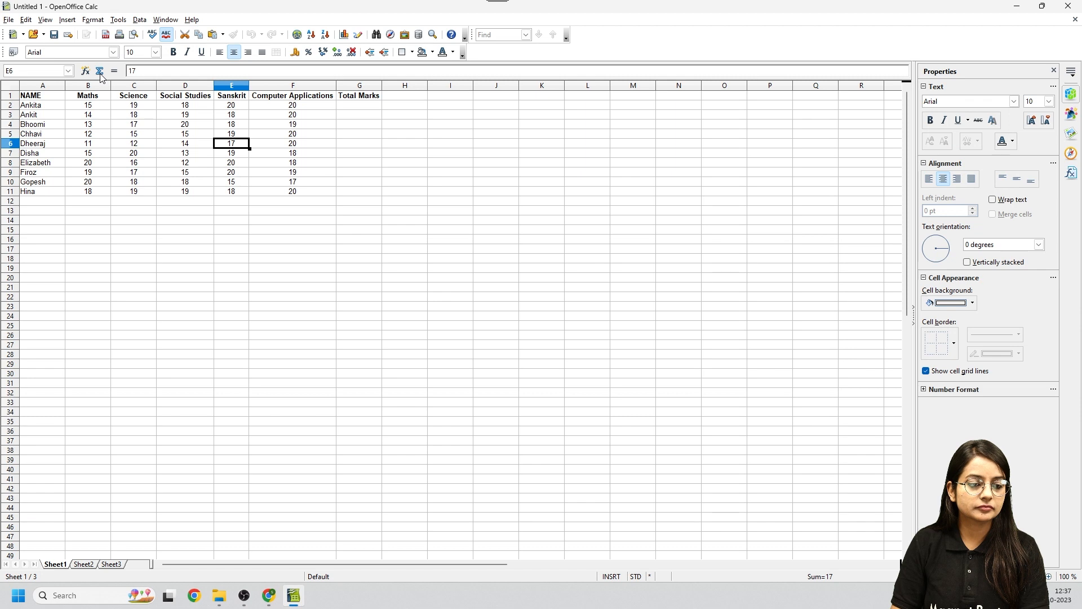
left_click(136, 70)
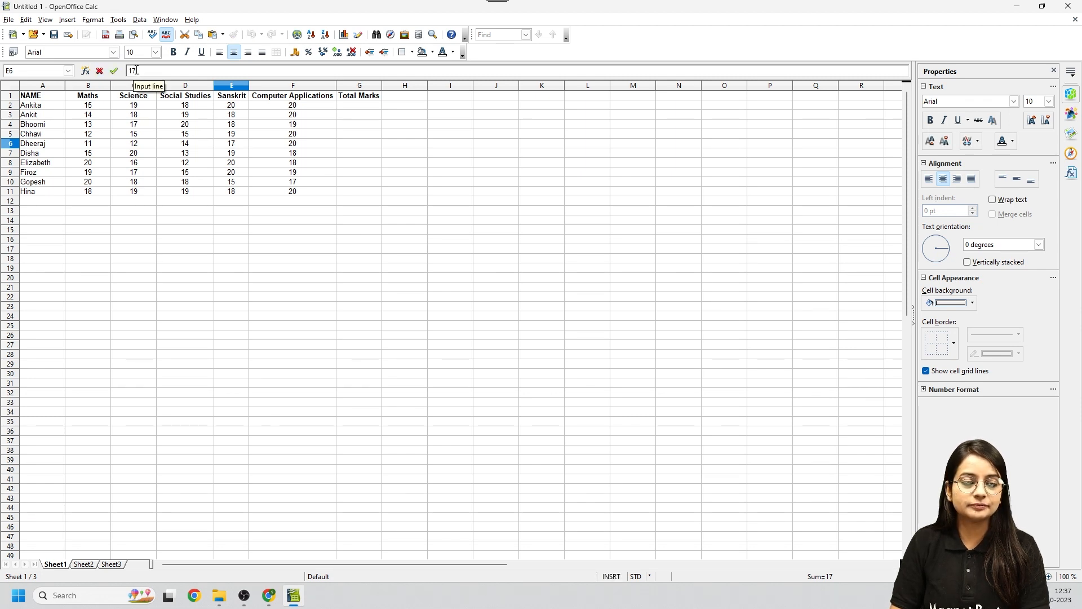
left_click(241, 142)
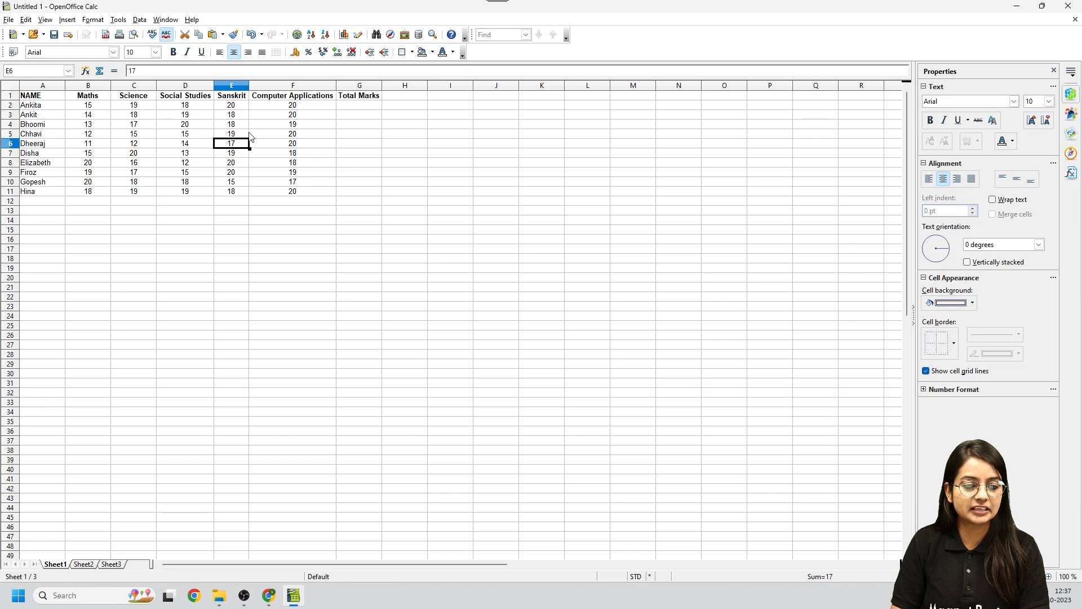
Step: Open the Science mark in cell C3 for editing and cancel the edit
left_click(358, 191)
left_click(358, 124)
left_click(359, 107)
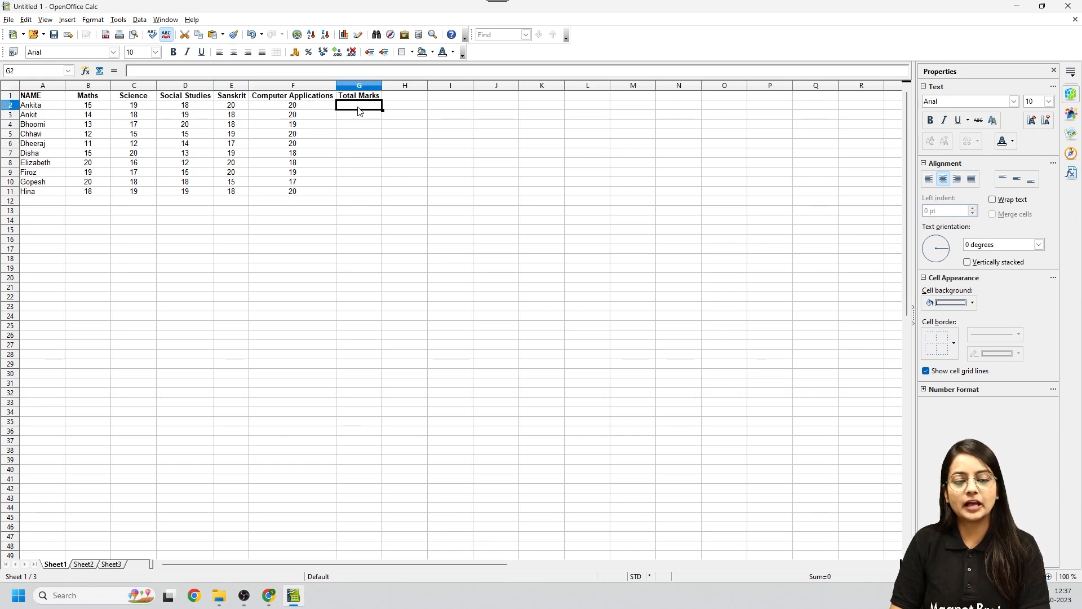
left_click(145, 116)
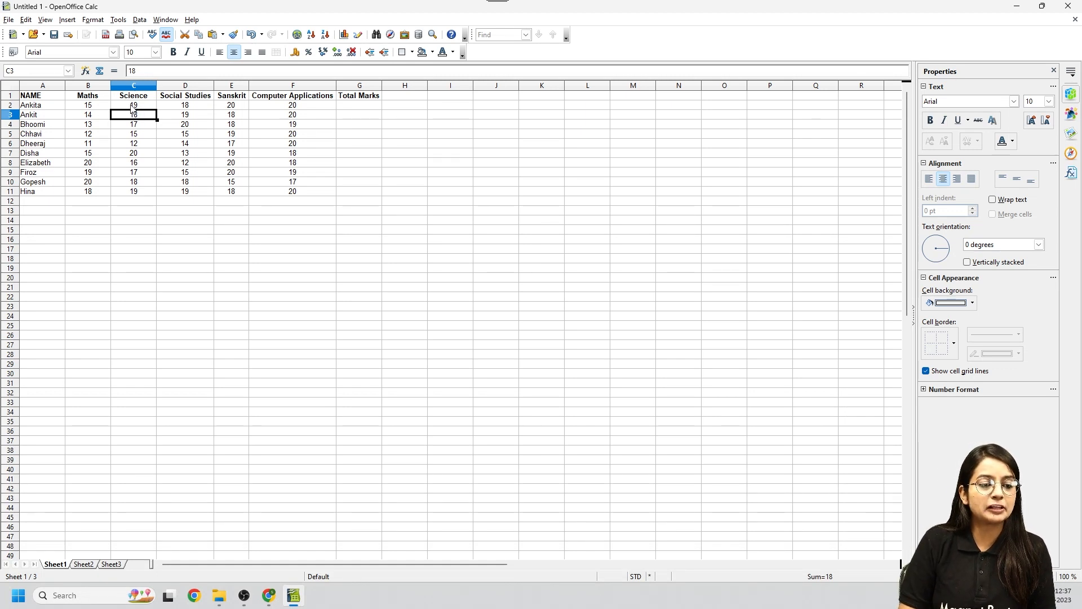
double_click(134, 71)
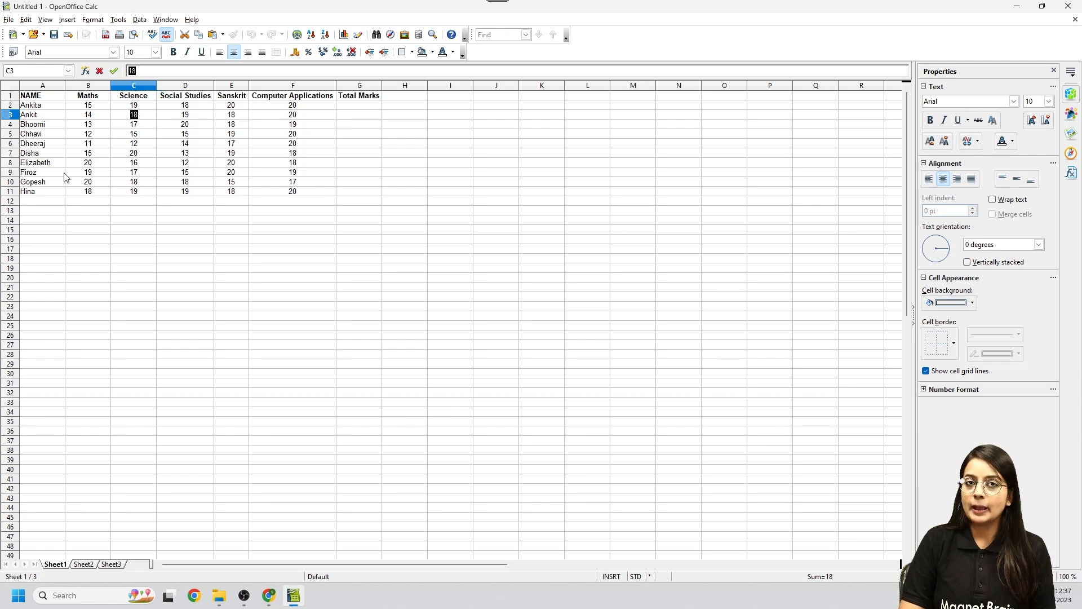
left_click(100, 72)
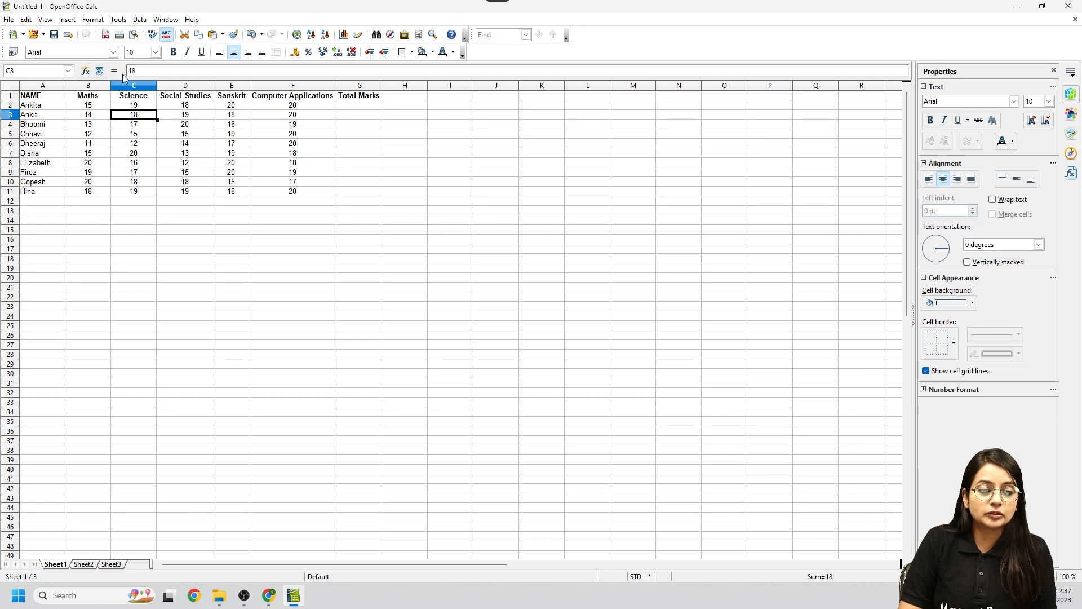
Step: Clear the Science mark in cell C3, re-enter 18 in its place, and cancel the edit
left_click_drag(137, 72, 126, 71)
key("BackSpace")
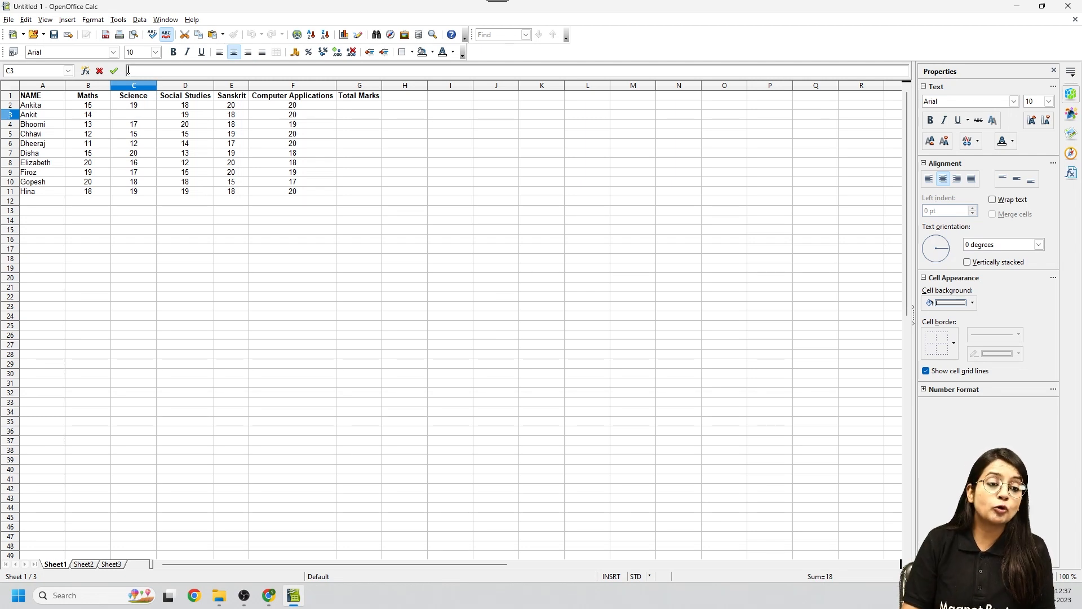
type("18")
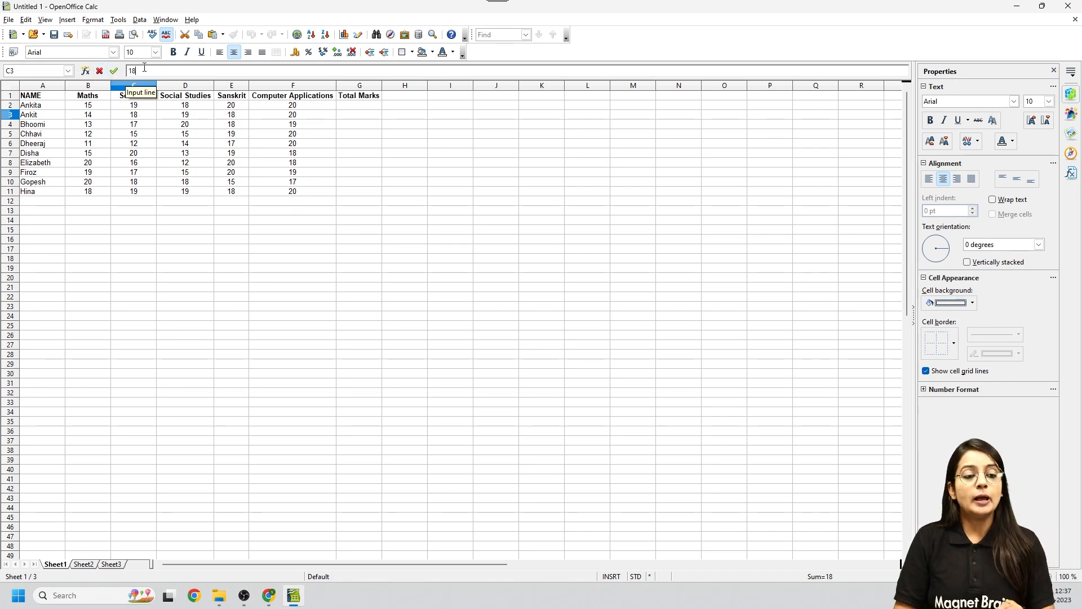
left_click_drag(142, 70, 125, 66)
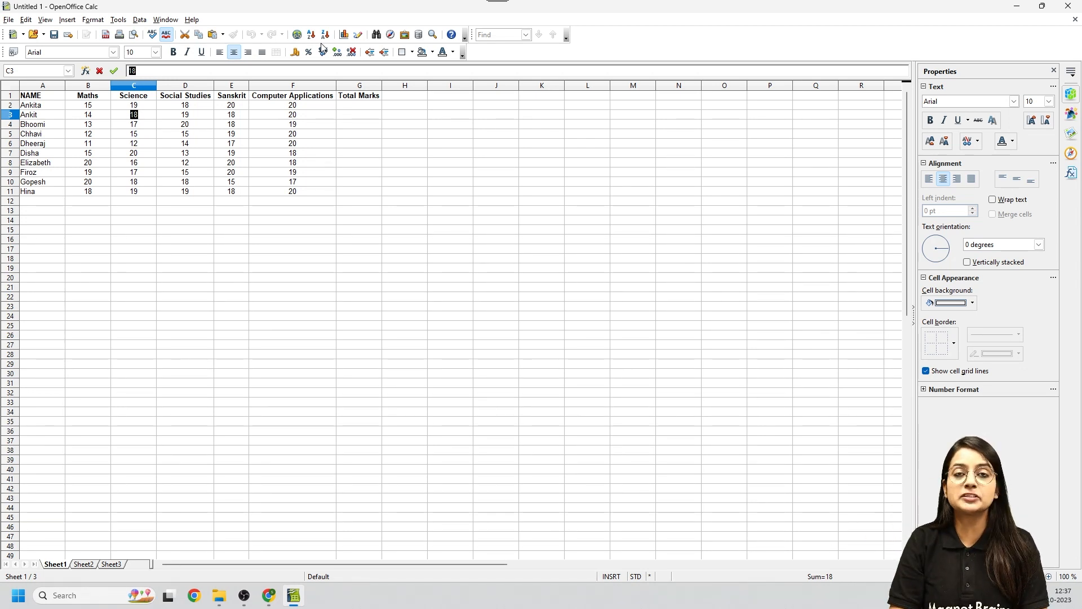
key("BackSpace")
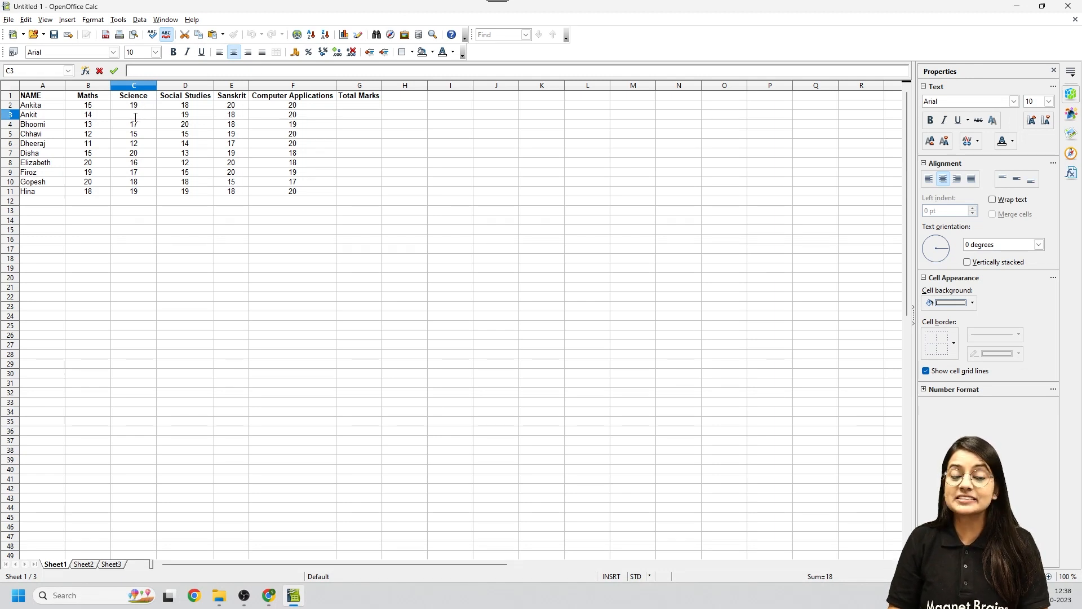
type("18")
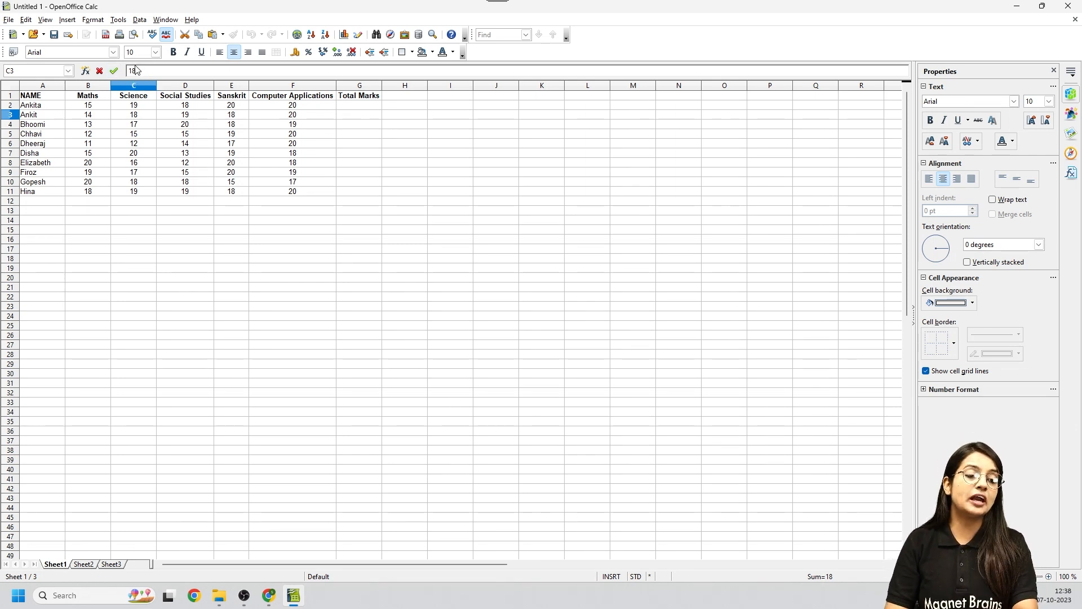
left_click(99, 74)
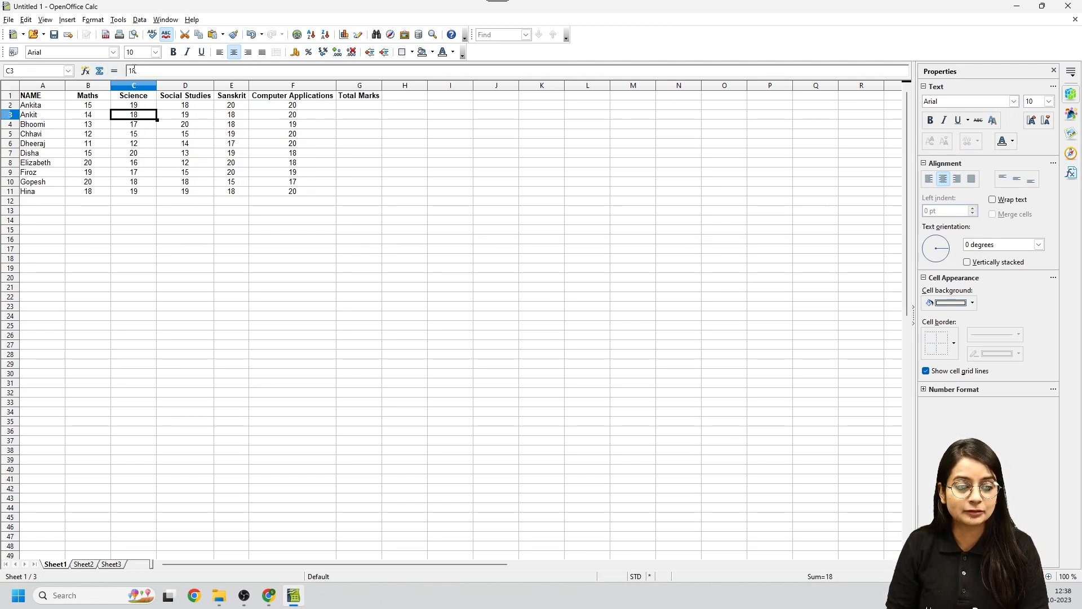
Step: Start a formula with an equals sign in cell G2 and remove the accidental reference to G1
left_click(375, 108)
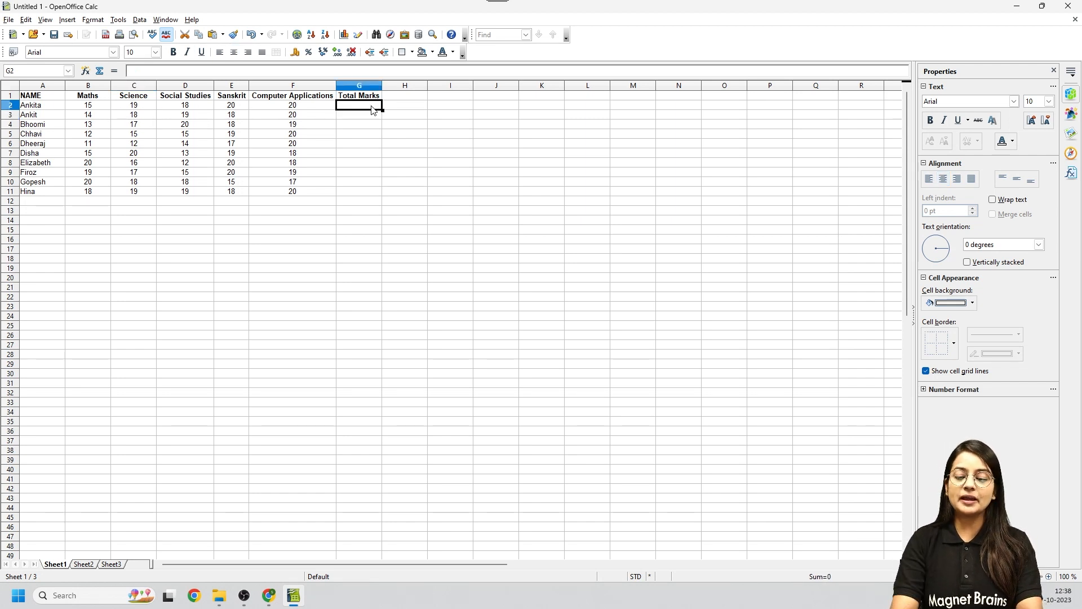
type("=")
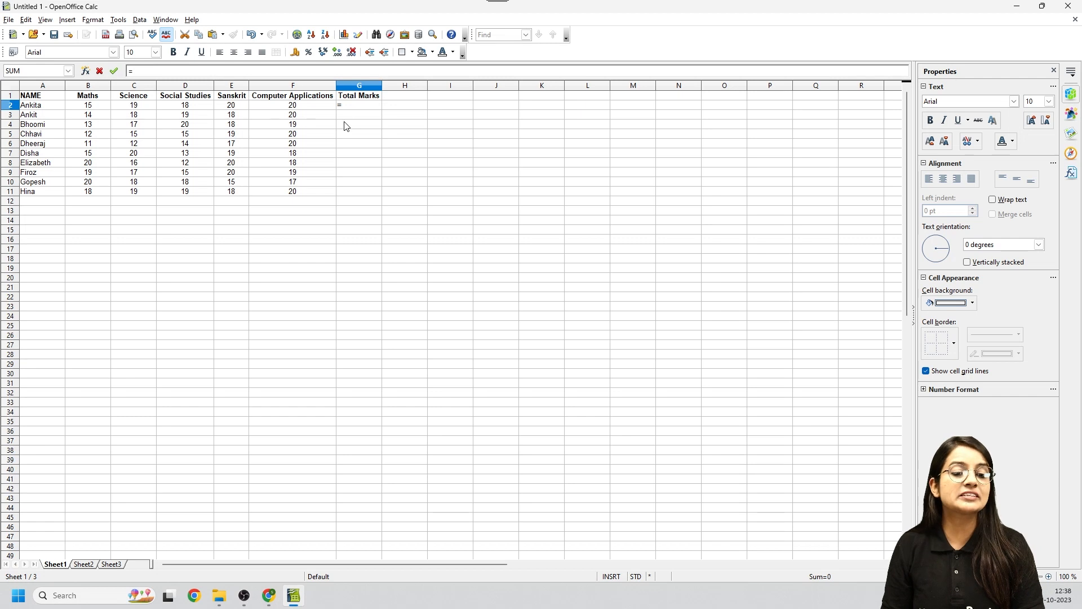
left_click(355, 100)
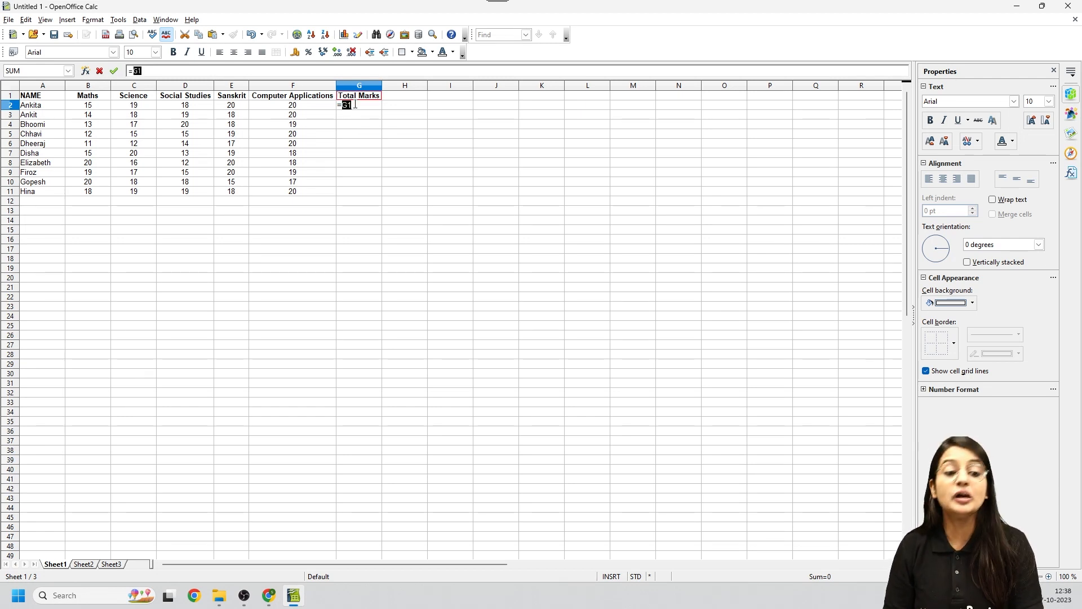
left_click(148, 72)
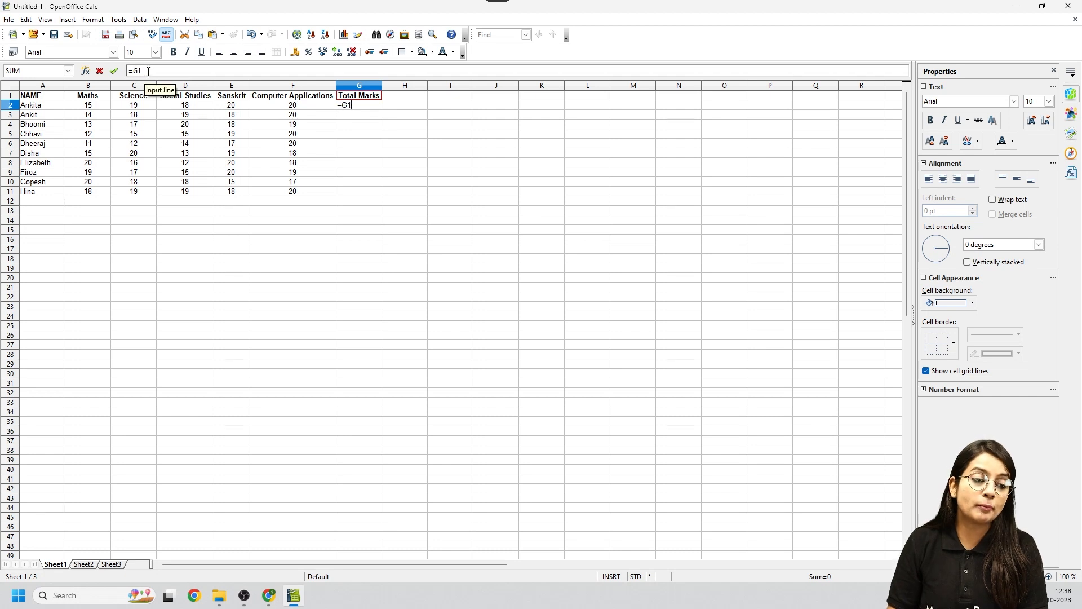
key("BackSpace")
key("BackSpace")
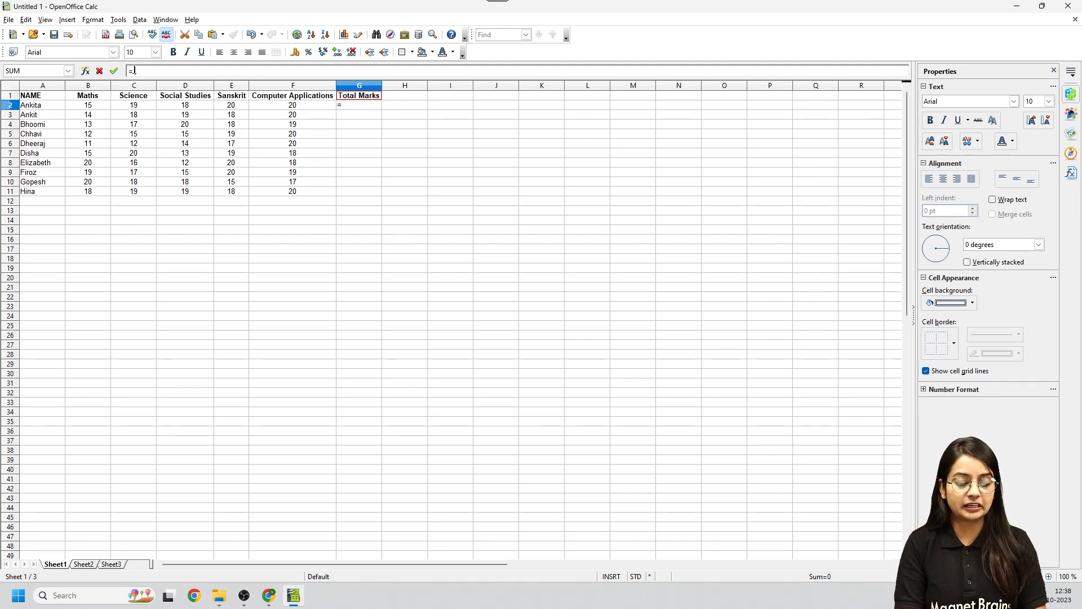
Step: Complete the total marks formula in cell G2 as =SUM(B2;F2)
type("SUM")
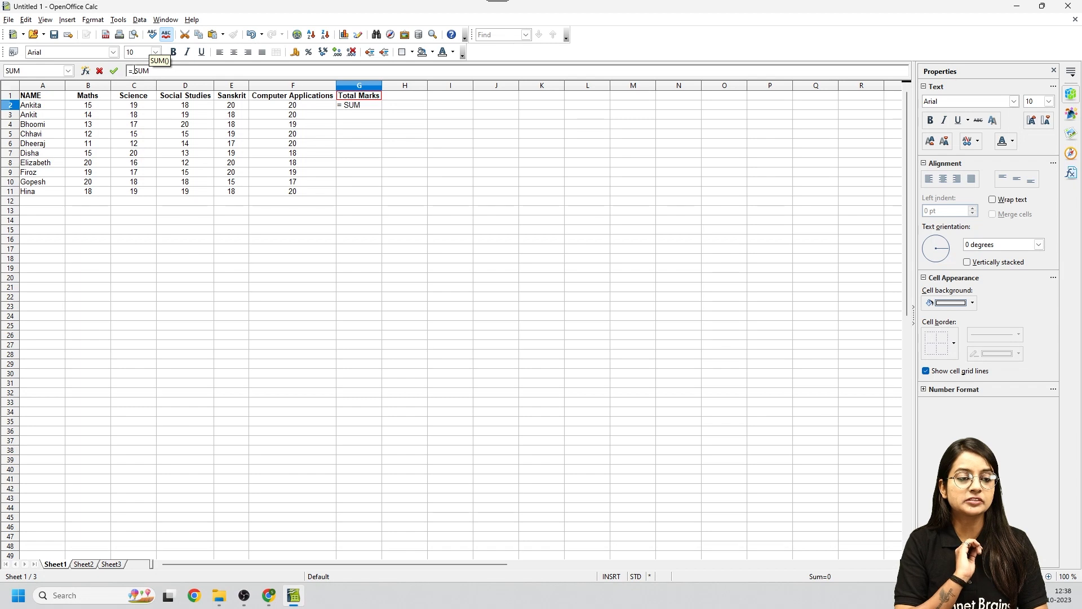
type("(")
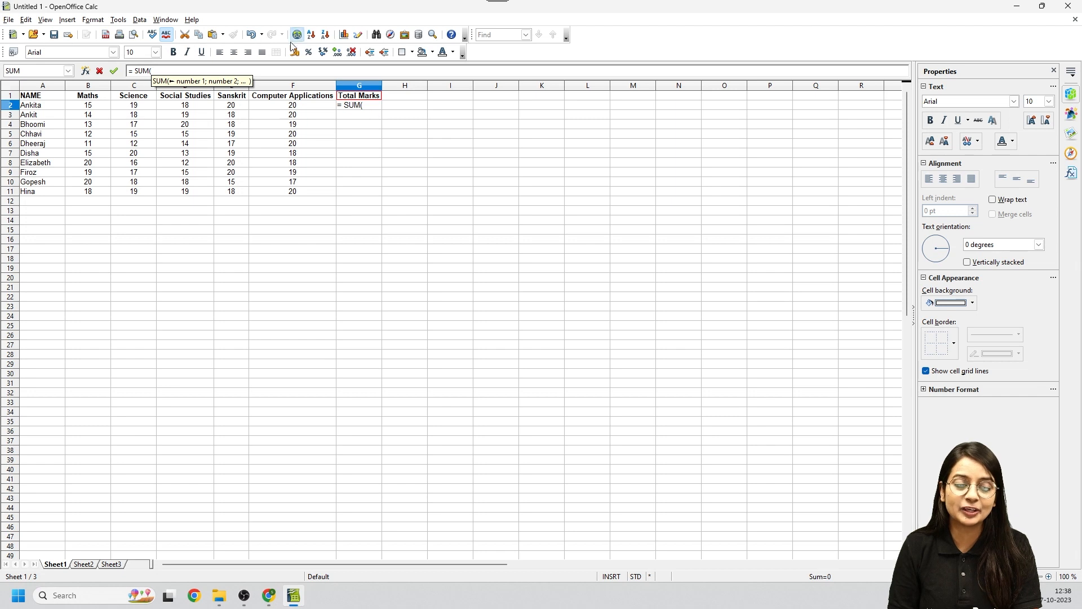
type("b")
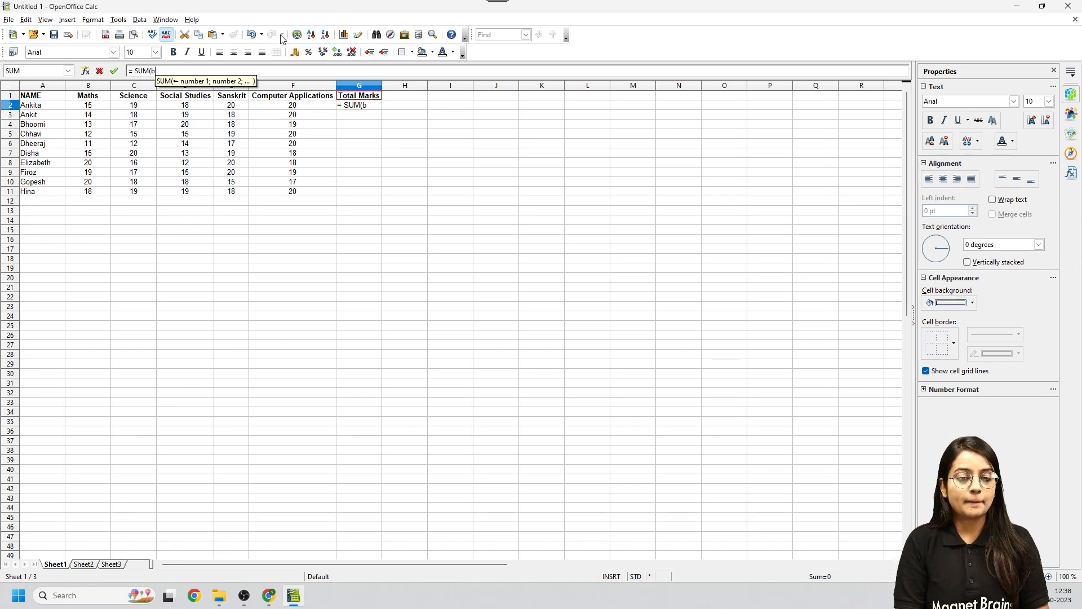
key("BackSpace")
type("B")
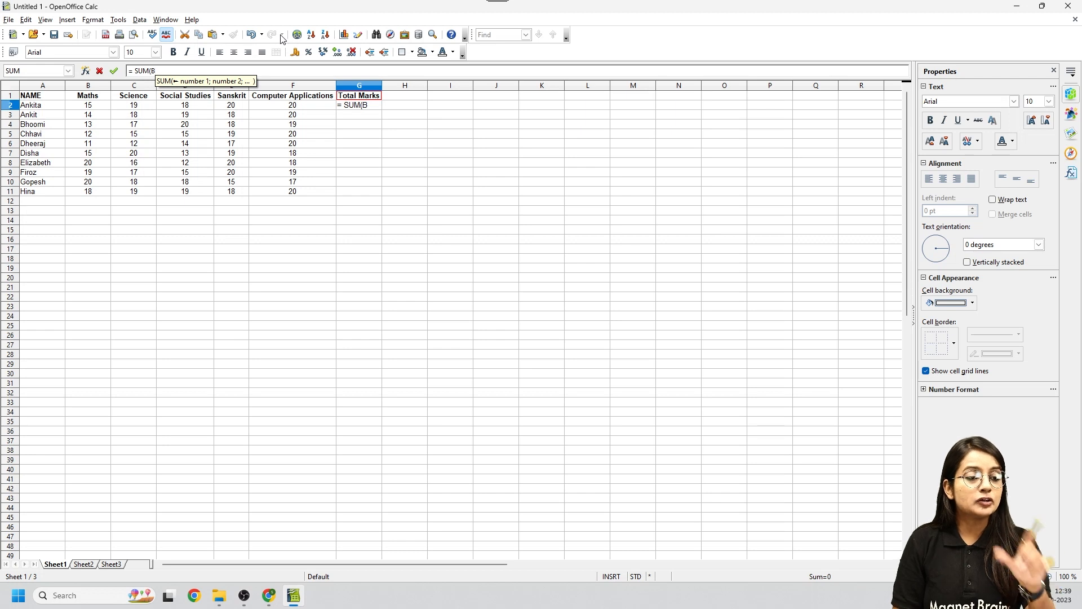
type("2;")
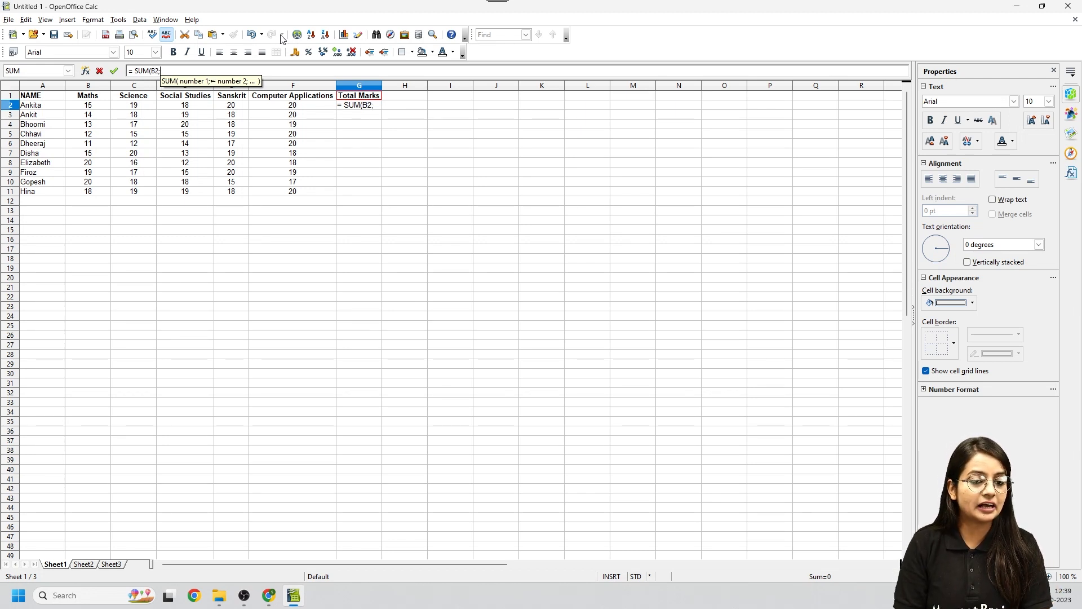
type("F2")
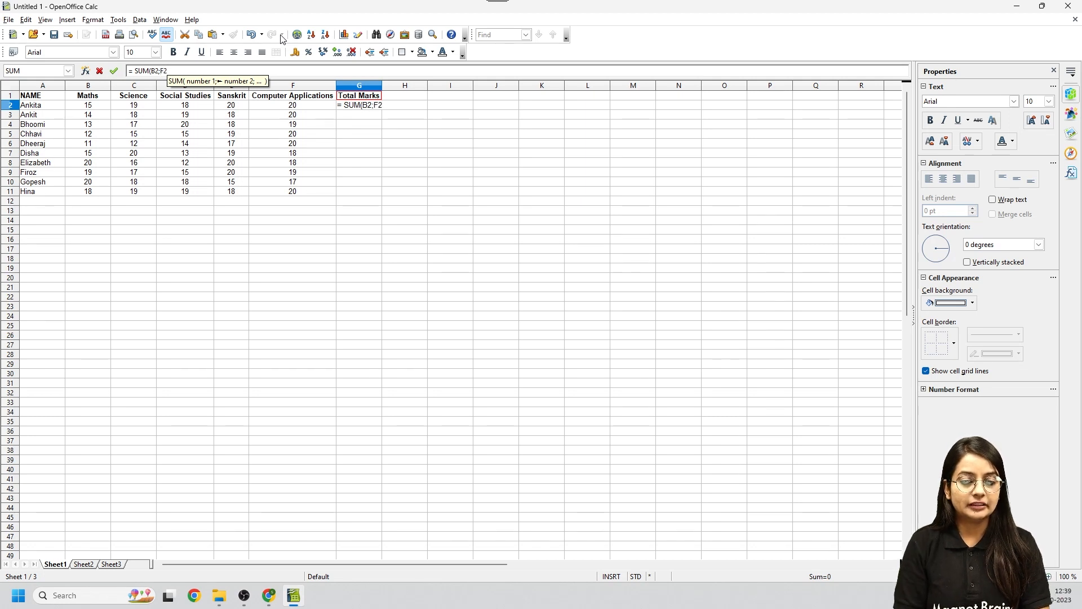
type(")")
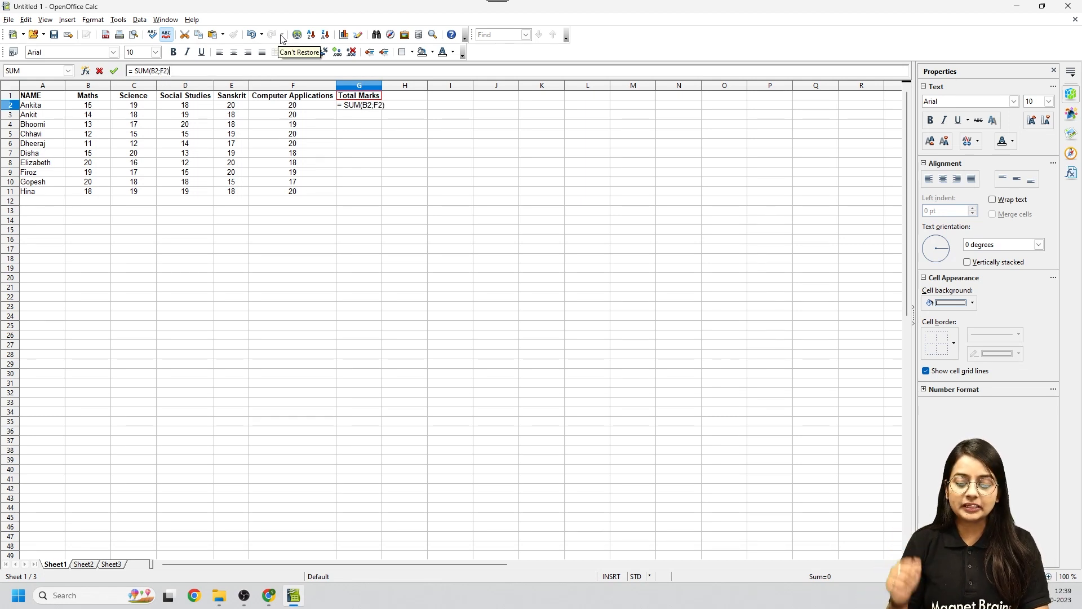
key("Return")
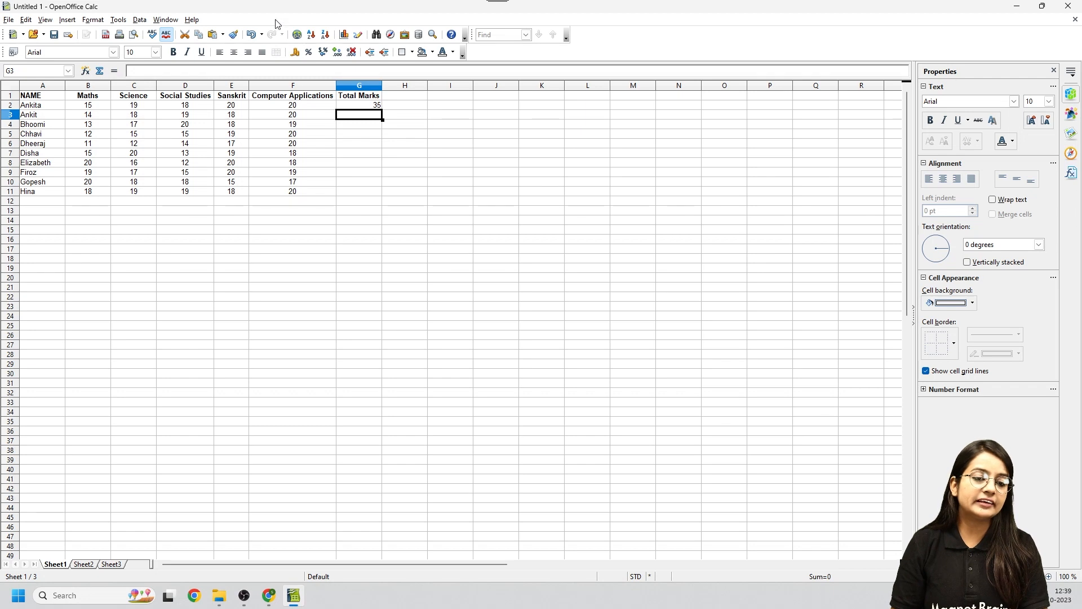
Step: Open the SUM formula in cell G2 and replace its semicolon with a colon
double_click(341, 105)
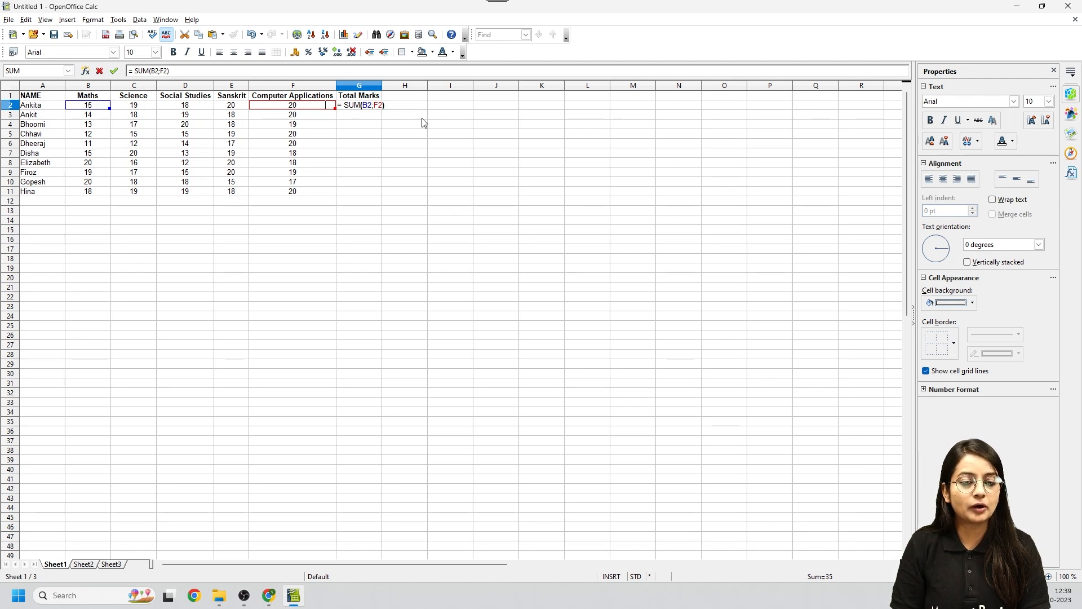
left_click(374, 106)
key("BackSpace")
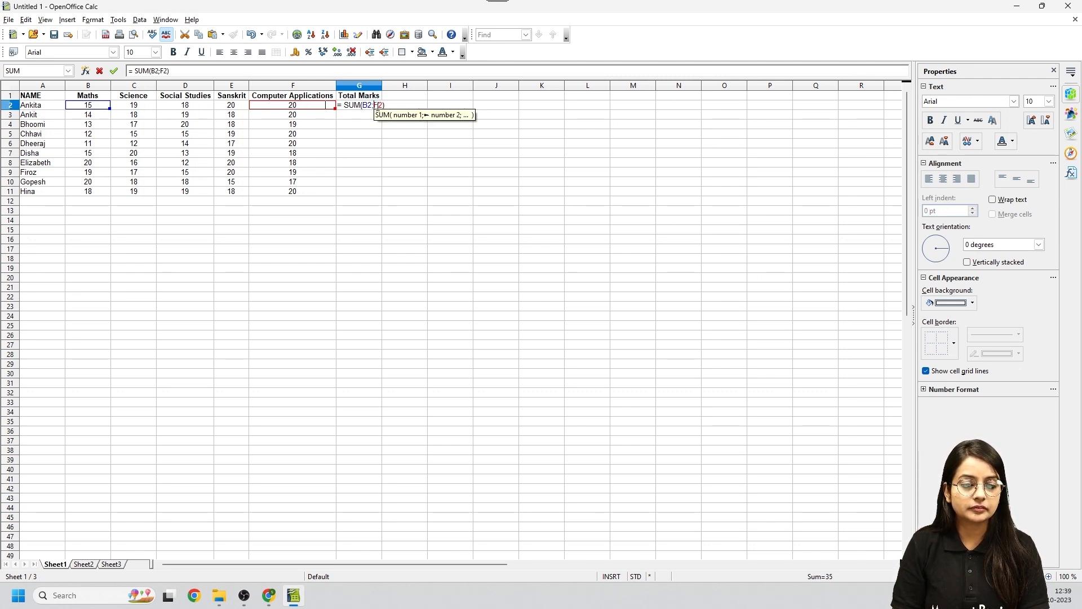
type(":")
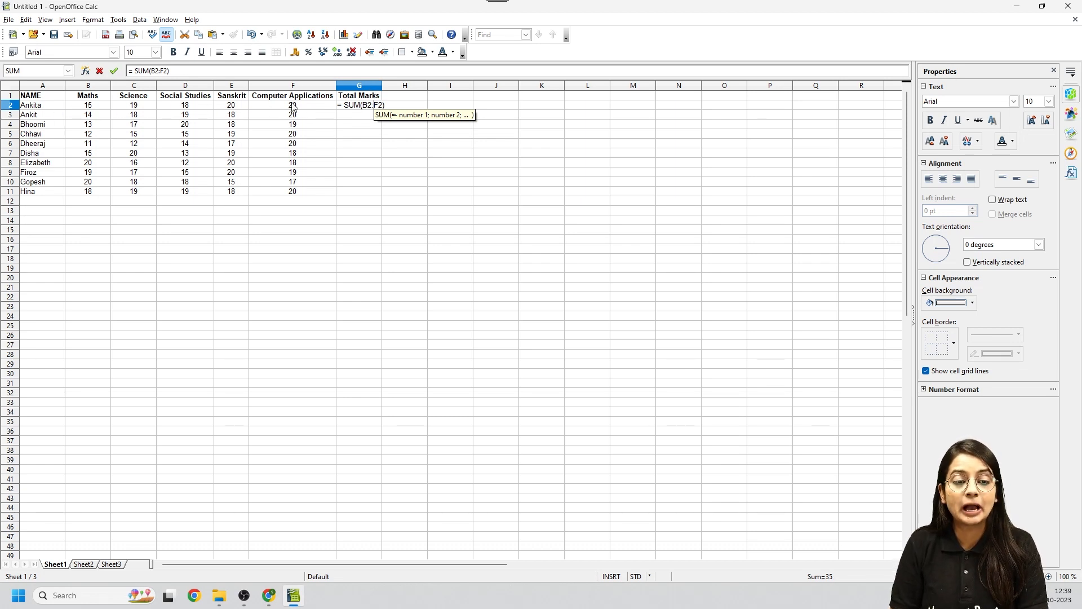
Step: Pick the range B2:F2 in the G2 formula, remove the duplicated references, and finish it as =SUM(B2:F2)
left_click_drag(290, 106, 232, 106)
left_click(82, 105)
left_click_drag(105, 106, 311, 110)
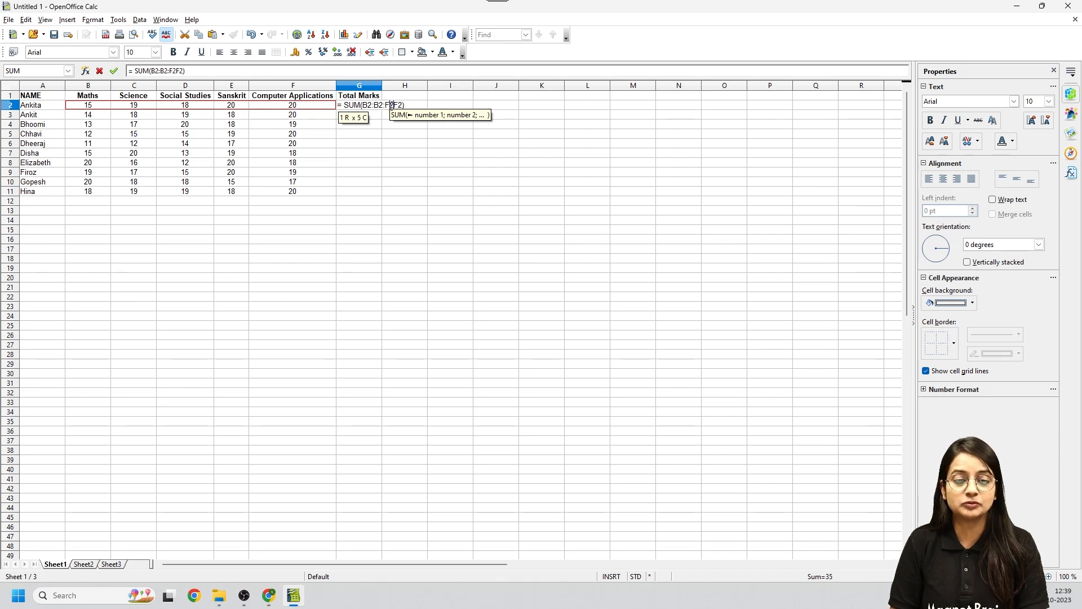
left_click_drag(403, 106, 386, 105)
key("BackSpace")
key("BackSpace")
key("BackSpace")
key("BackSpace")
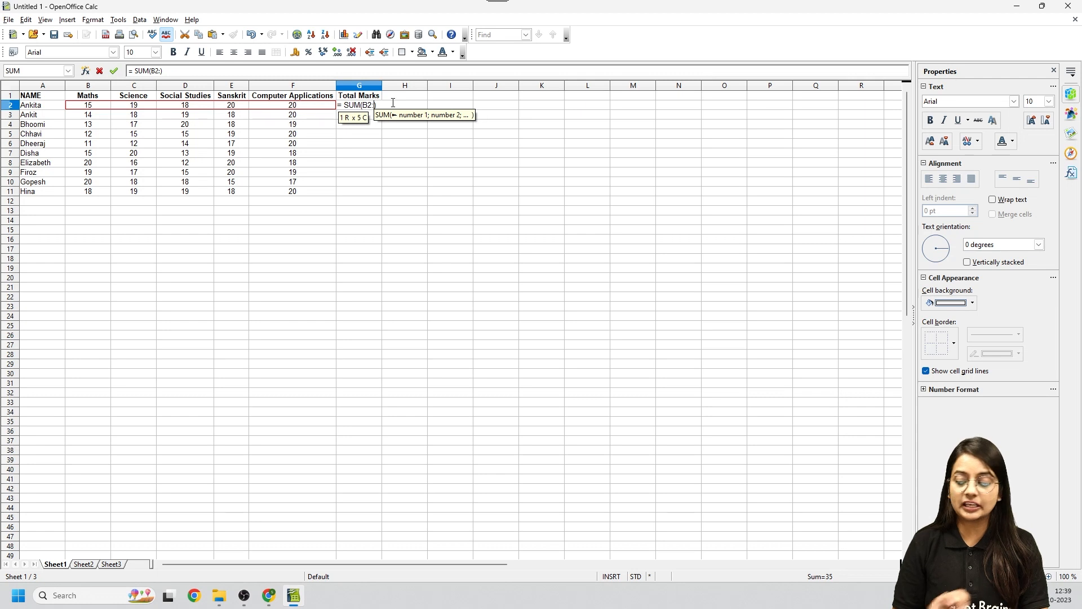
type("F2")
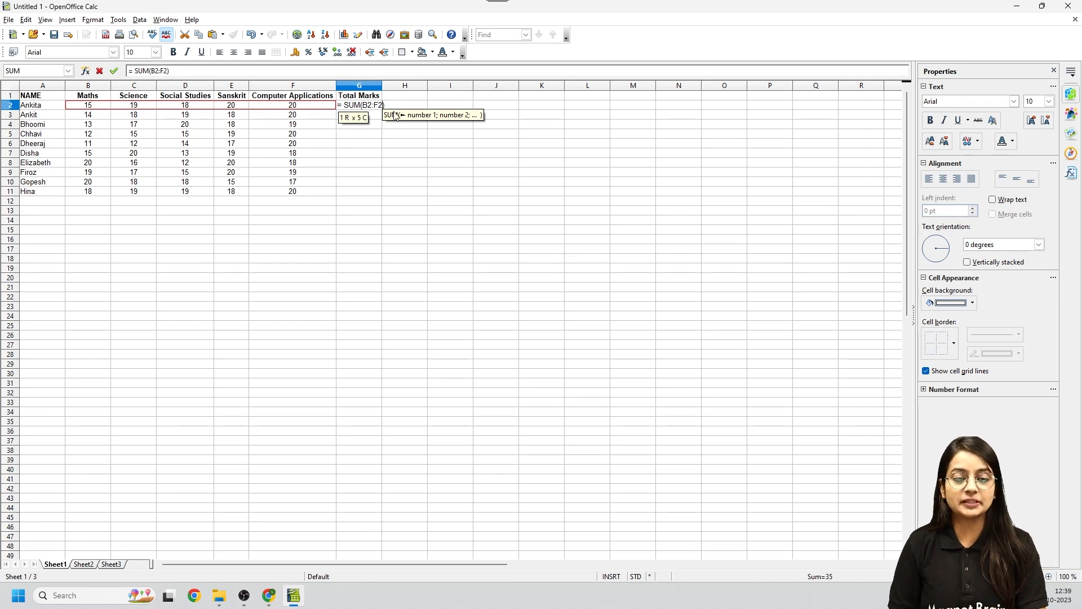
key("Return")
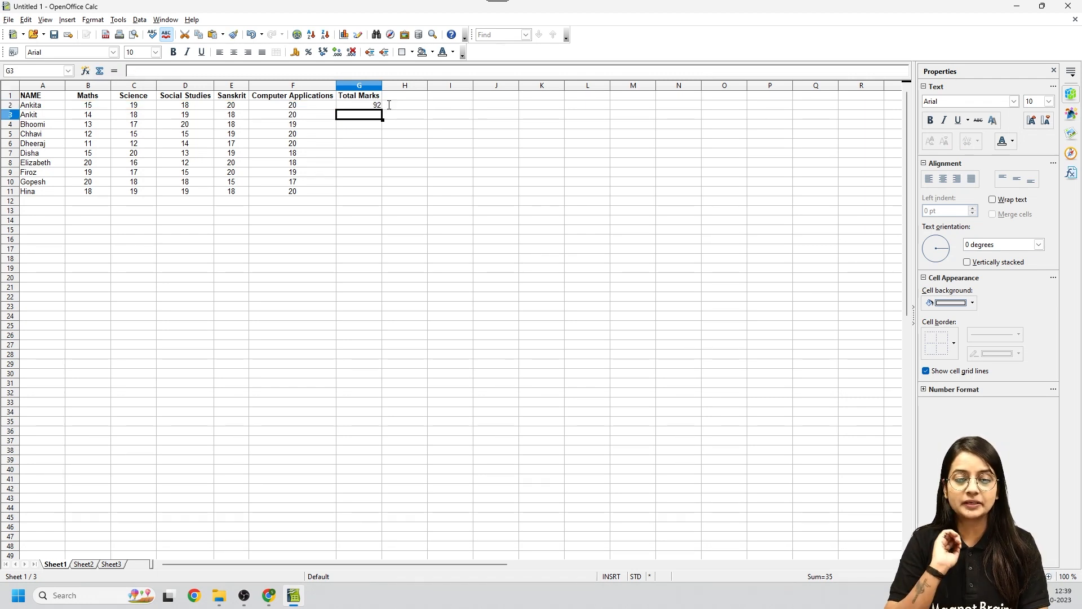
Step: Open the total marks formula in cell G2 to examine its range, and close it without changes
left_click(372, 104)
double_click(373, 106)
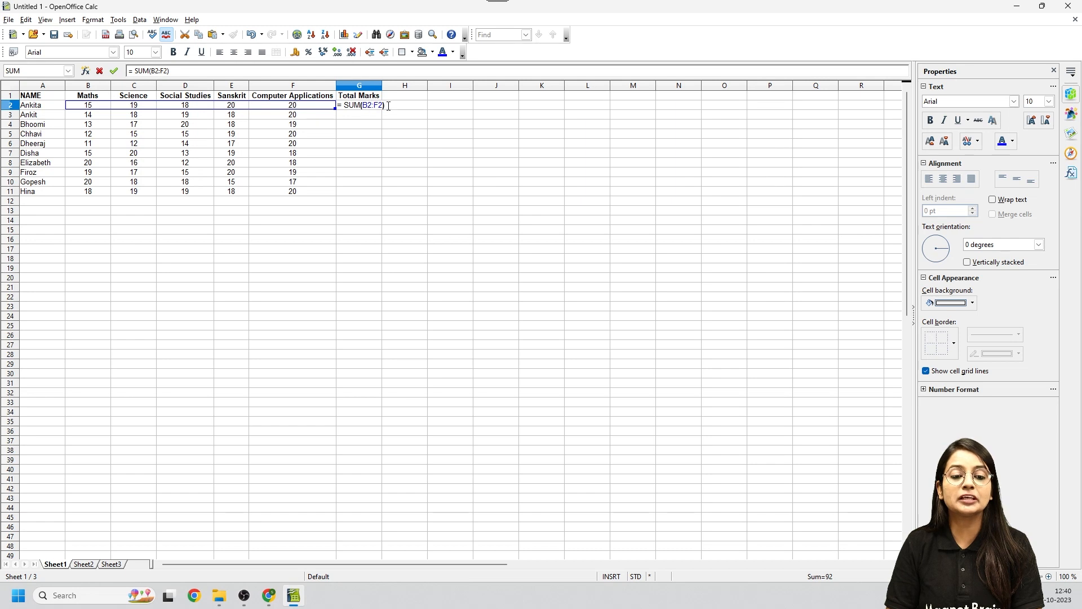
key("Return")
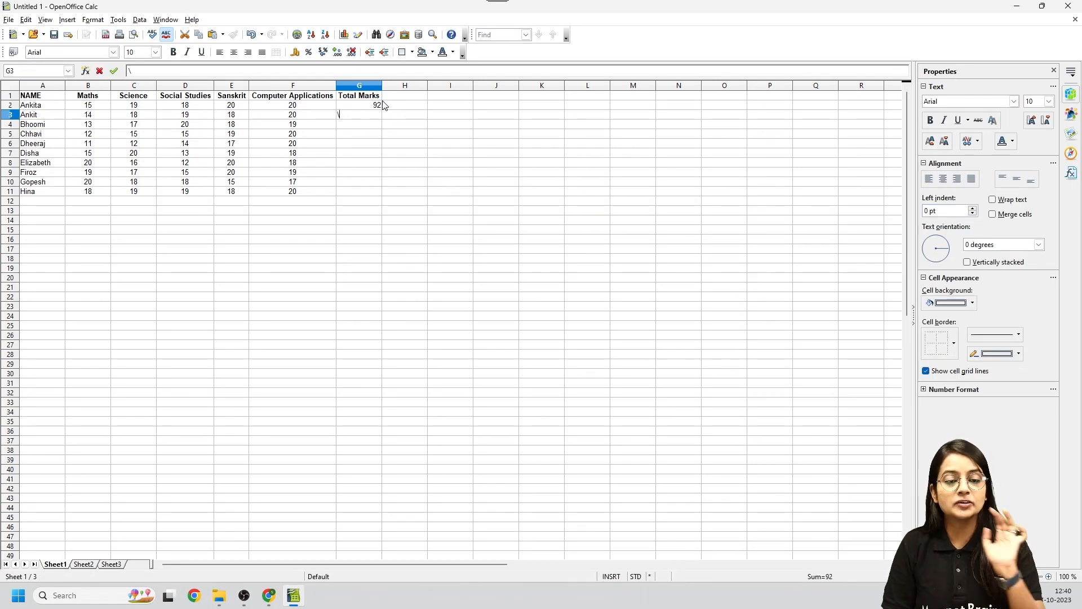
type("\\")
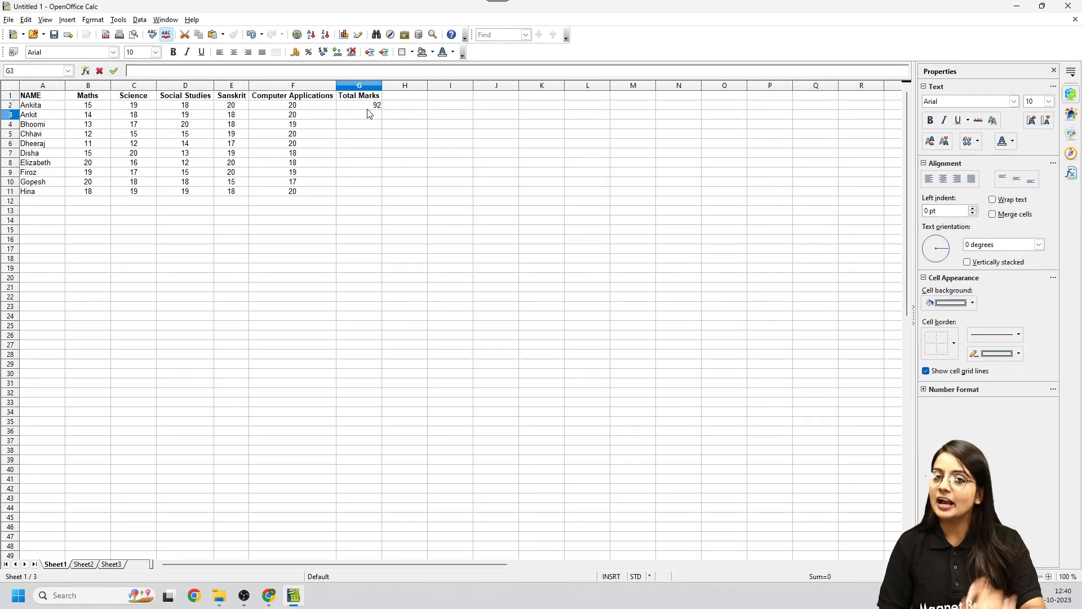
Step: Reopen the G2 total formula, remove the accidental reference to H4, and close the edit
left_click(371, 106)
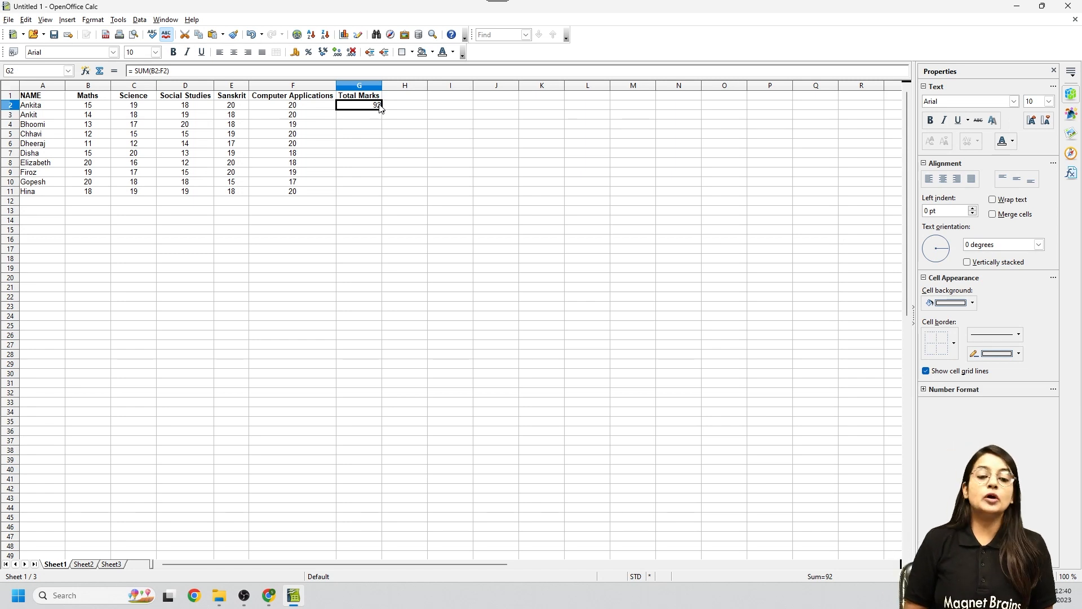
double_click(355, 105)
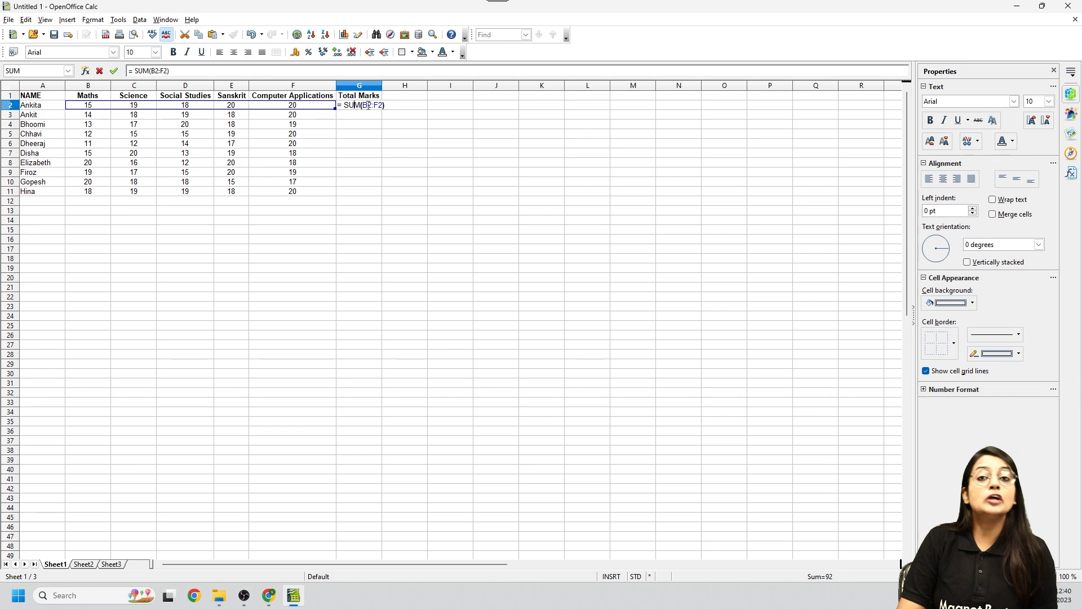
left_click(396, 124)
key("BackSpace")
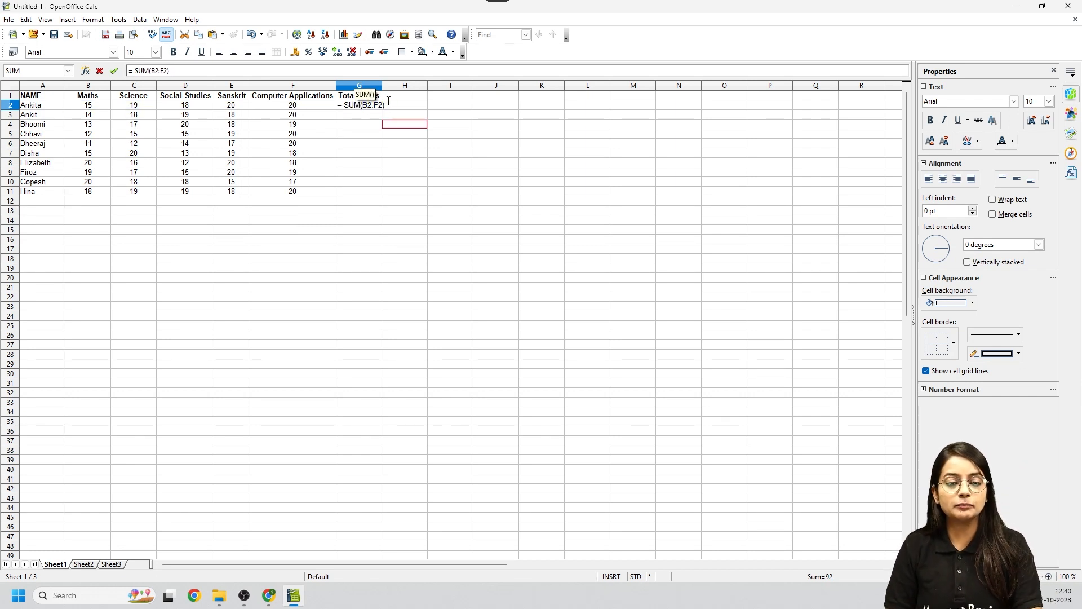
key("Return")
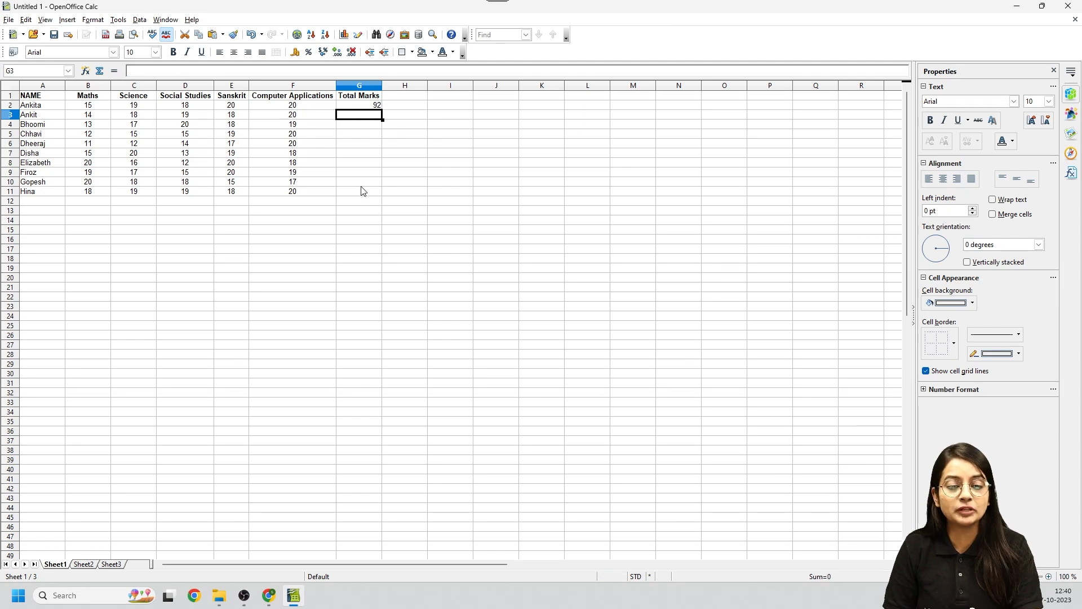
Step: Enter the label RELATIVE REFERENCING in cell G21 below the marks table
left_click(362, 110)
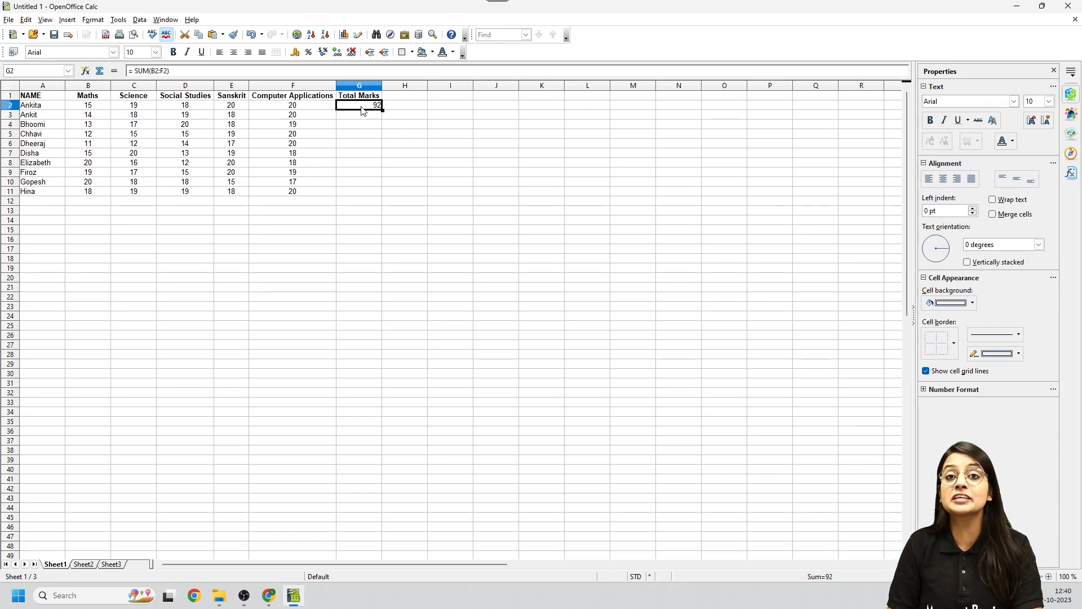
left_click(342, 290)
type("re")
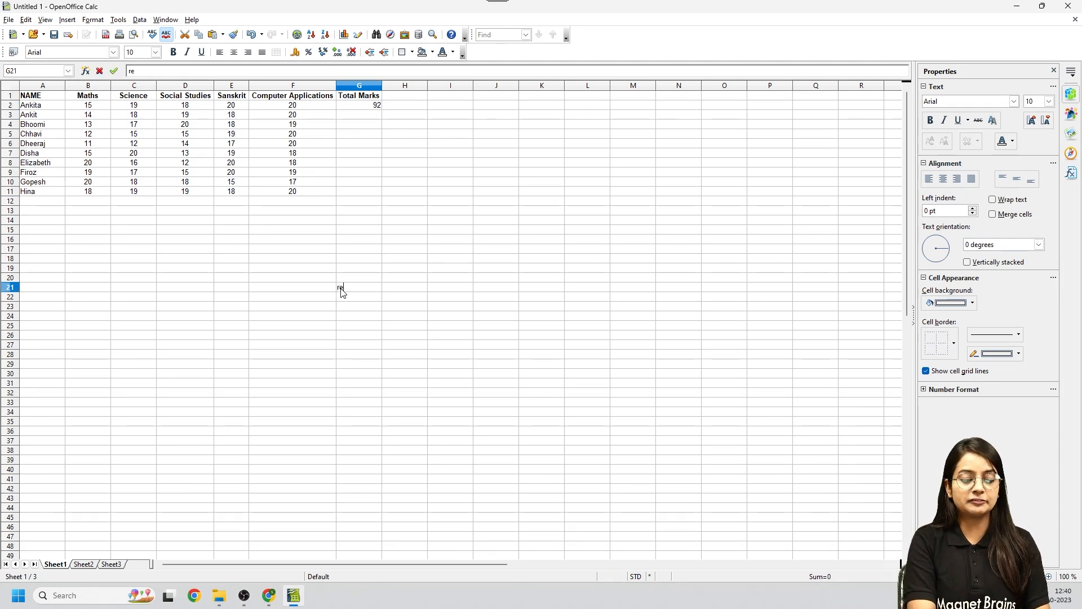
type("le")
key("BackSpace")
key("BackSpace")
key("BackSpace")
type("ELATIVE refe")
key("BackSpace")
key("BackSpace")
key("BackSpace")
type("REFER")
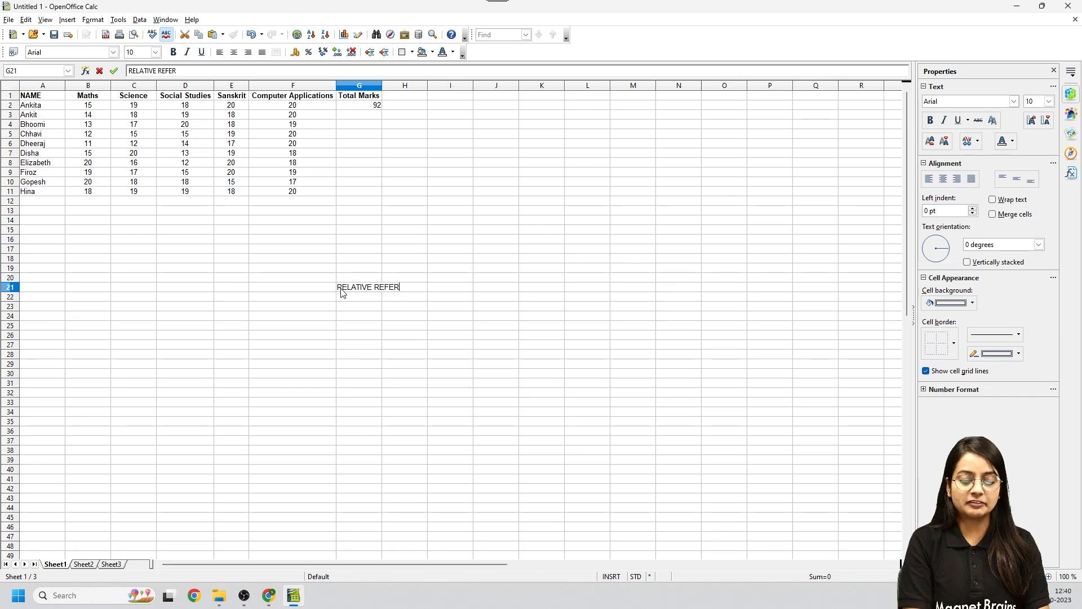
type("RING")
key("BackSpace")
key("BackSpace")
key("BackSpace")
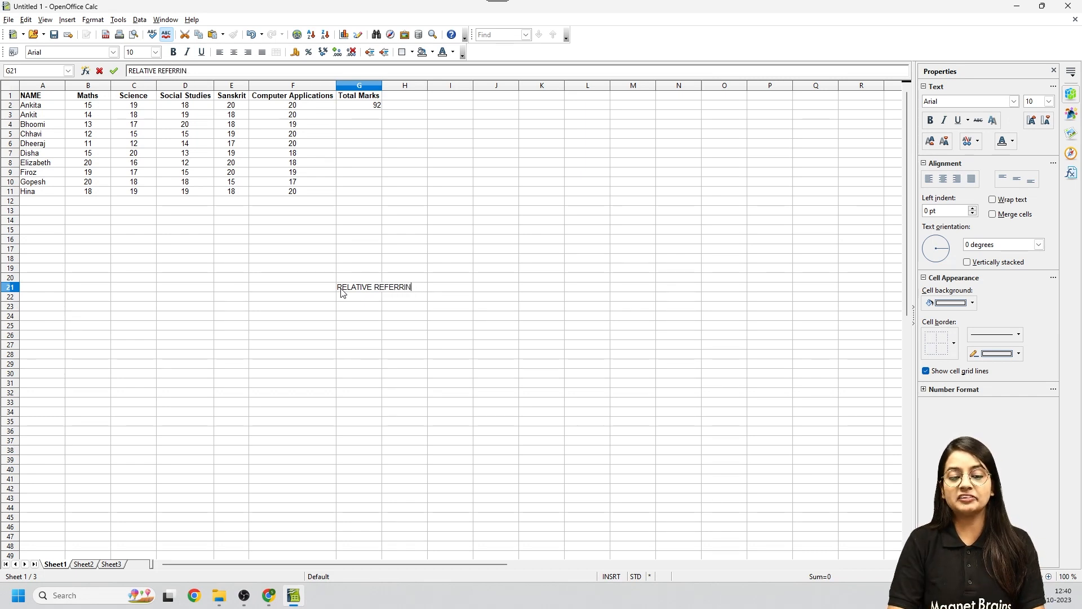
key("BackSpace")
type("ENCING")
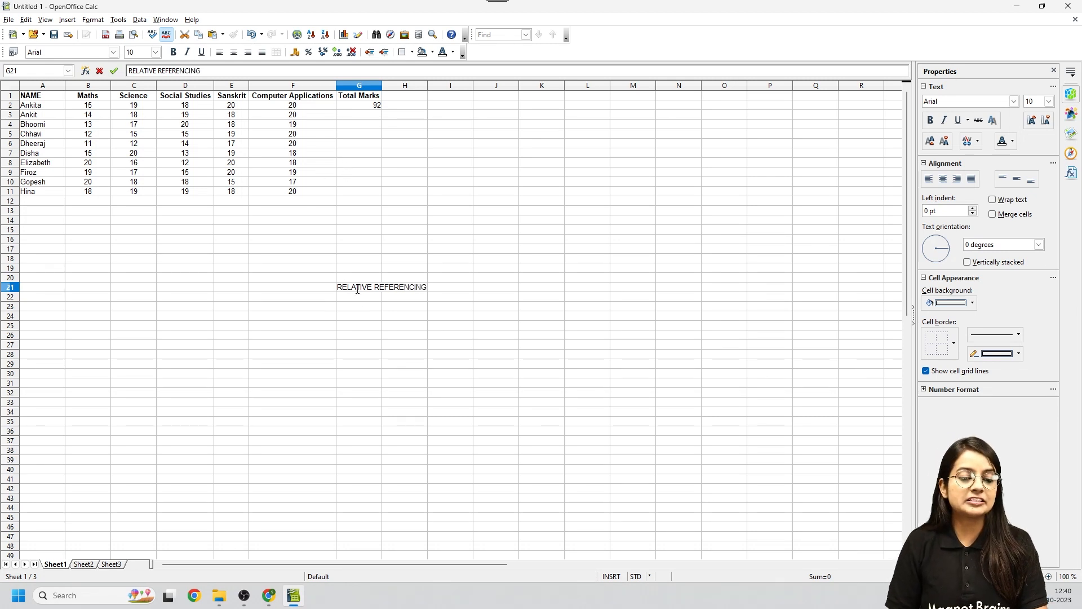
left_click_drag(347, 288, 426, 288)
left_click(420, 325)
left_click(357, 219)
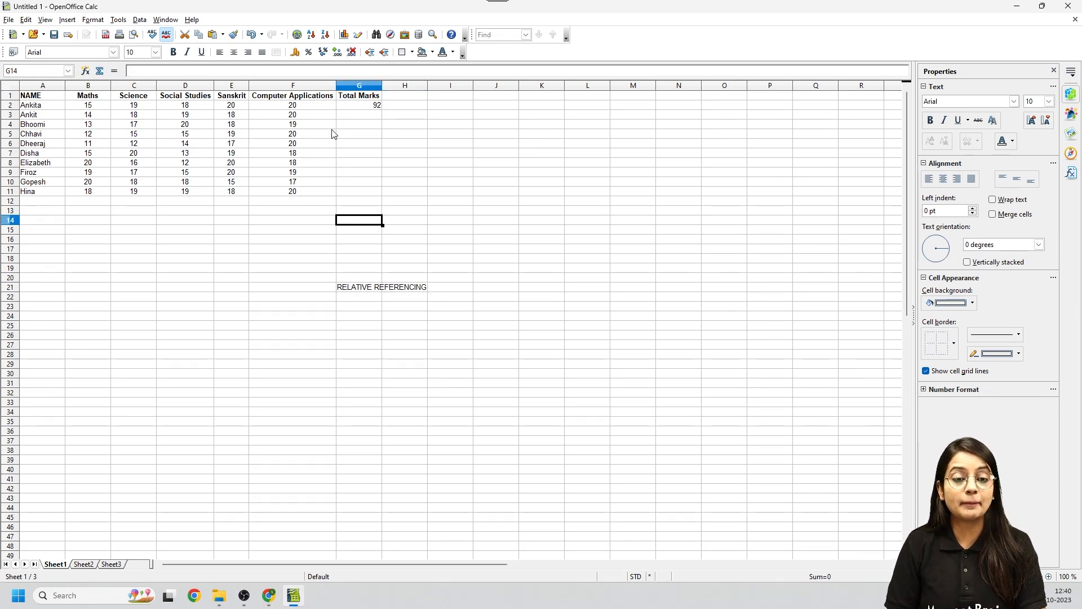
Step: Fill the SUM formula from cell G2 down to G11 for all remaining students
left_click(345, 108)
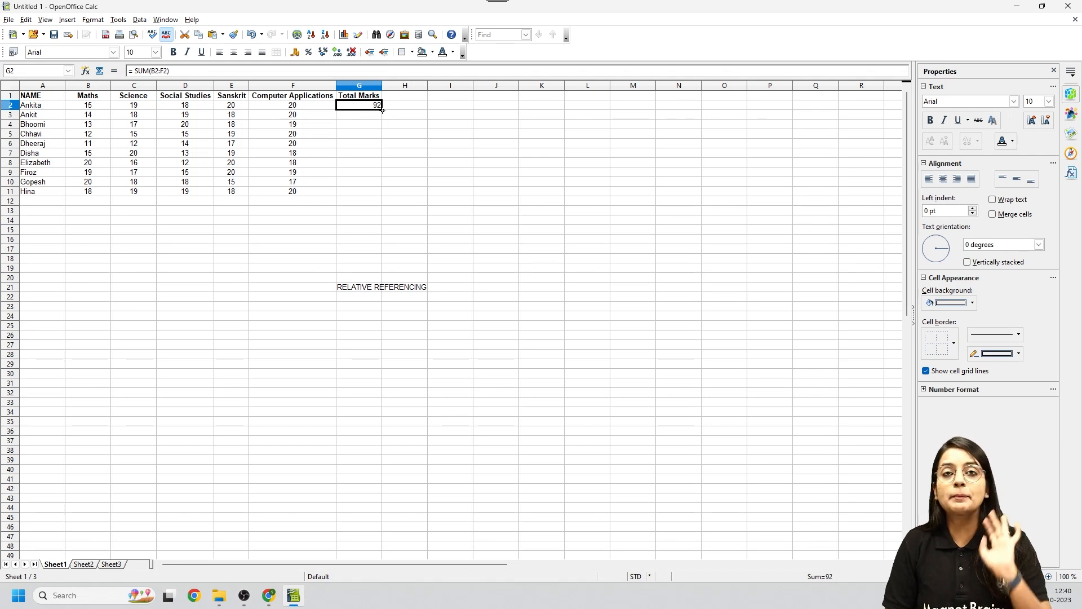
left_click_drag(382, 110, 378, 194)
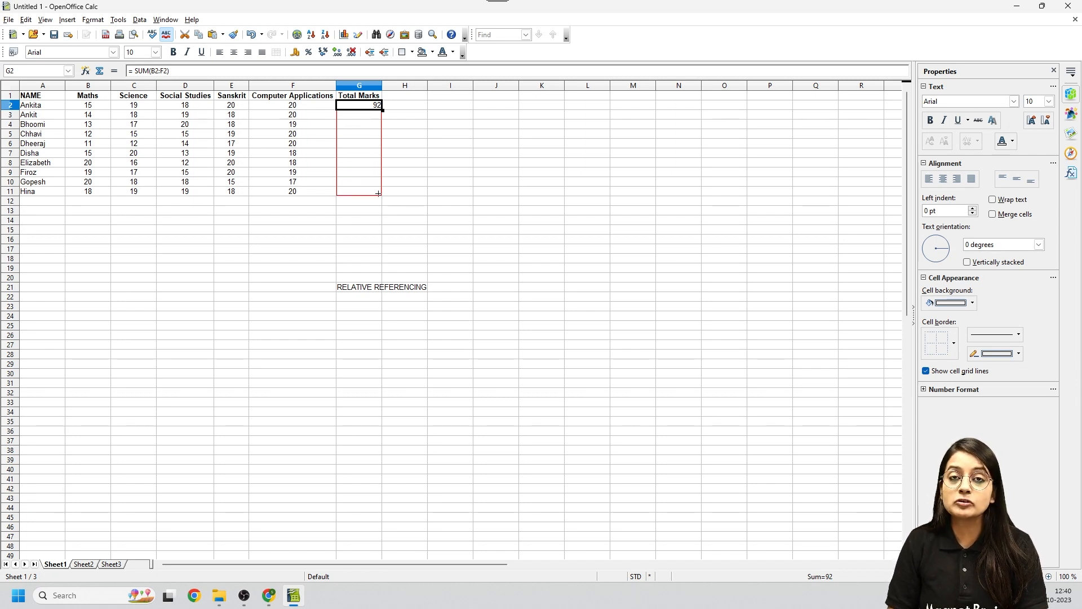
left_click_drag(379, 194, 377, 194)
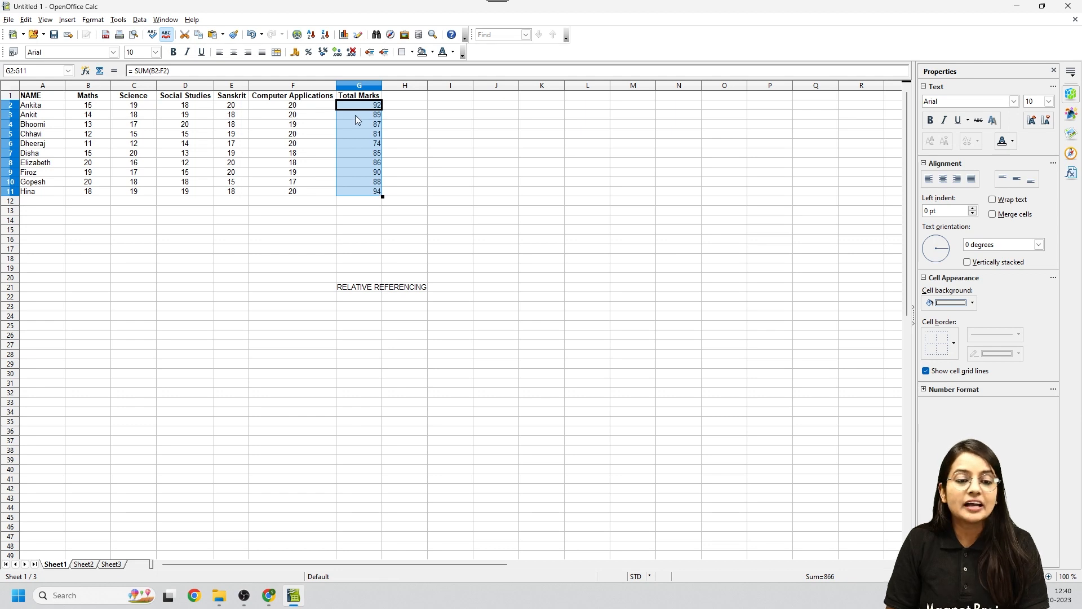
Step: Examine the cell references in the total formulas of G2, G3 and G4
double_click(377, 105)
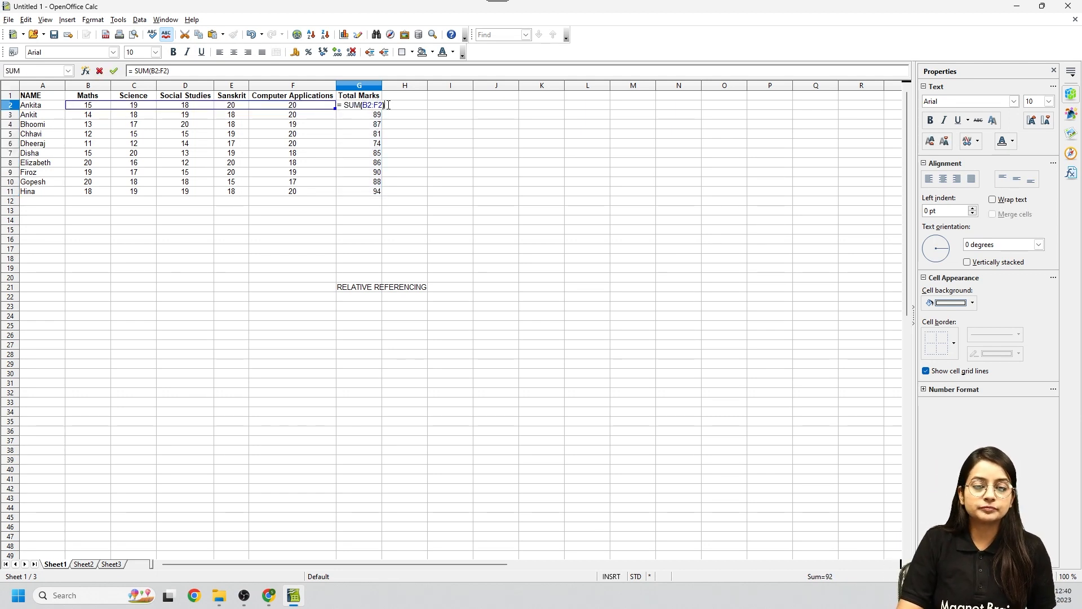
left_click(377, 116)
double_click(377, 115)
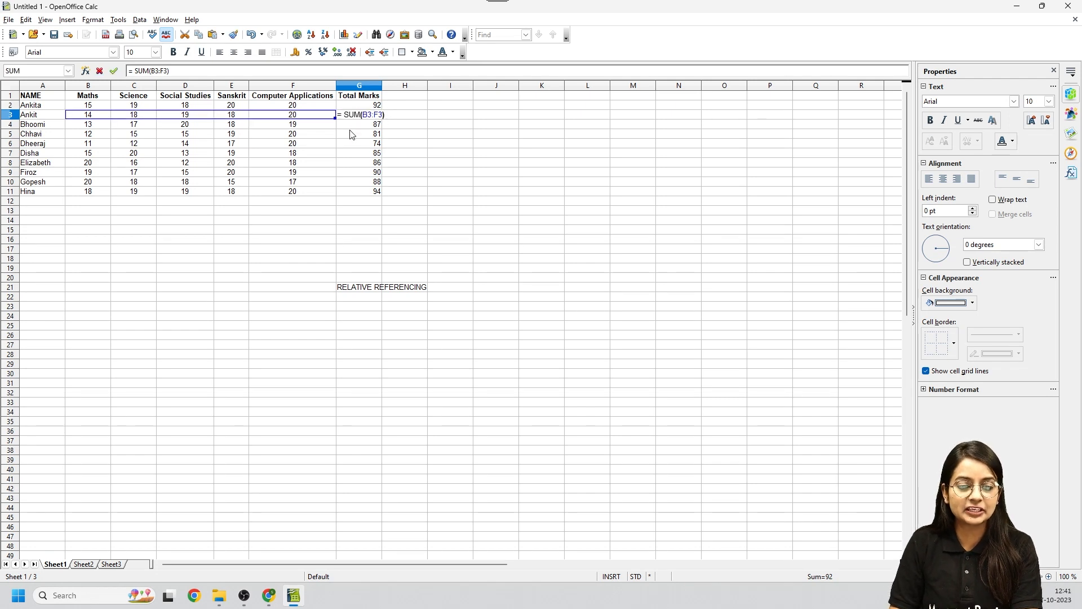
left_click(379, 124)
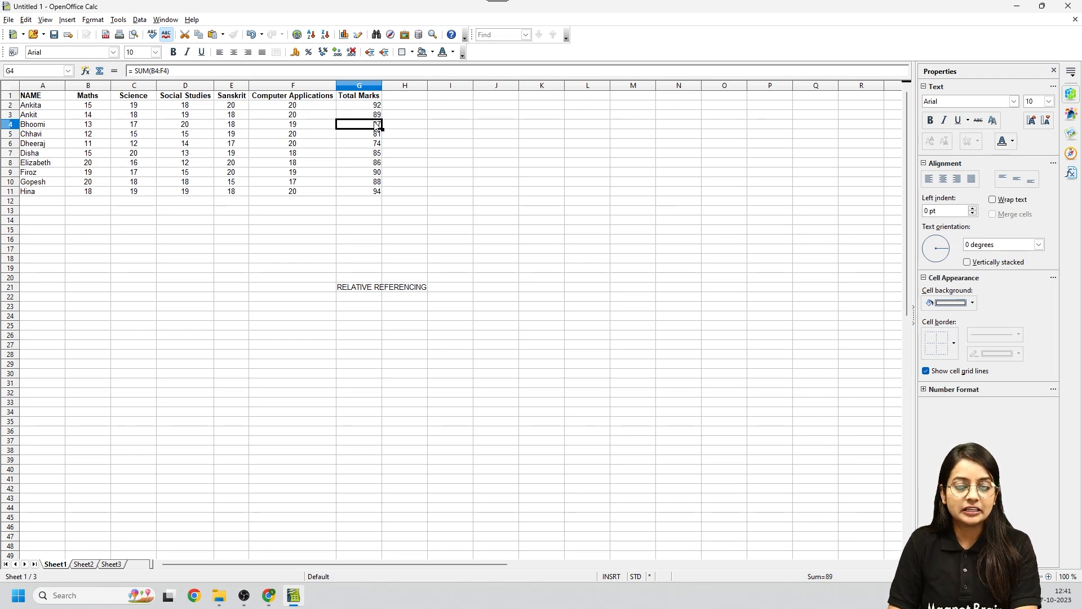
double_click(380, 124)
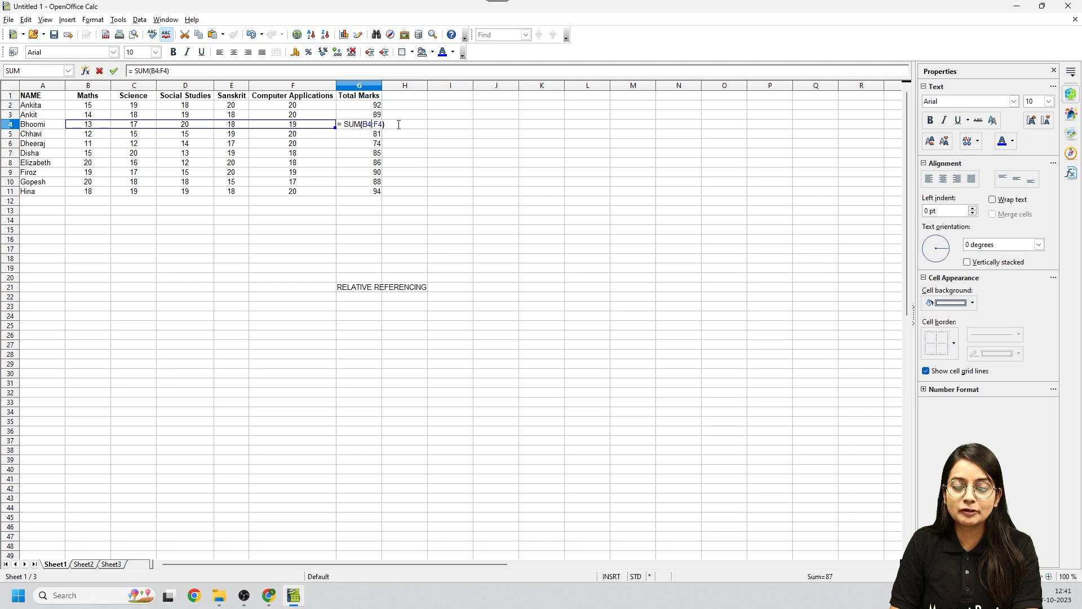
Step: Examine the cell references in the total formula of cell G6
left_click(378, 136)
left_click(378, 144)
double_click(381, 145)
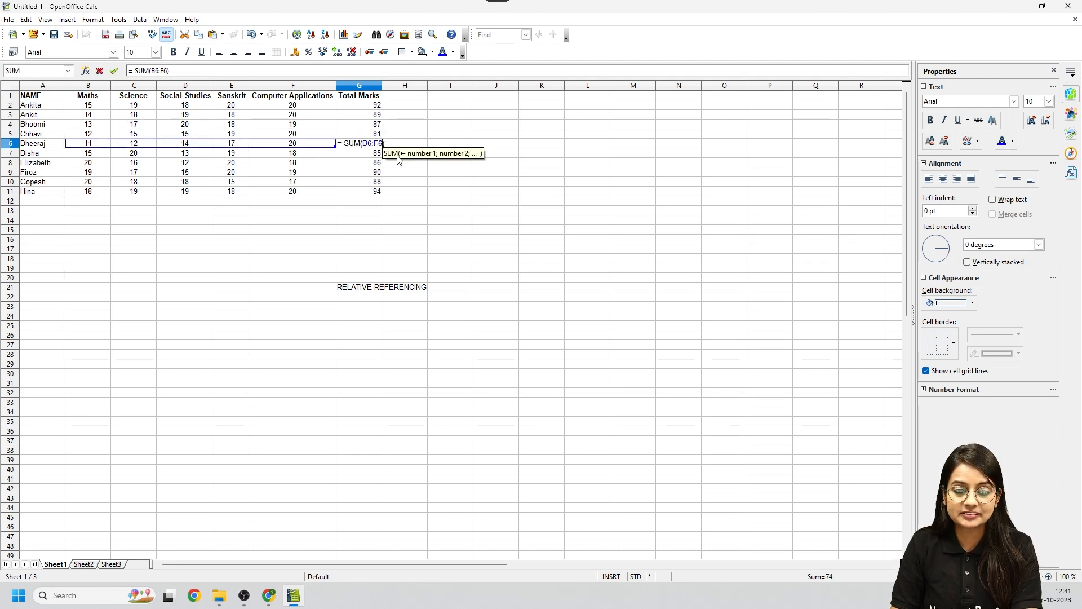
key("Return")
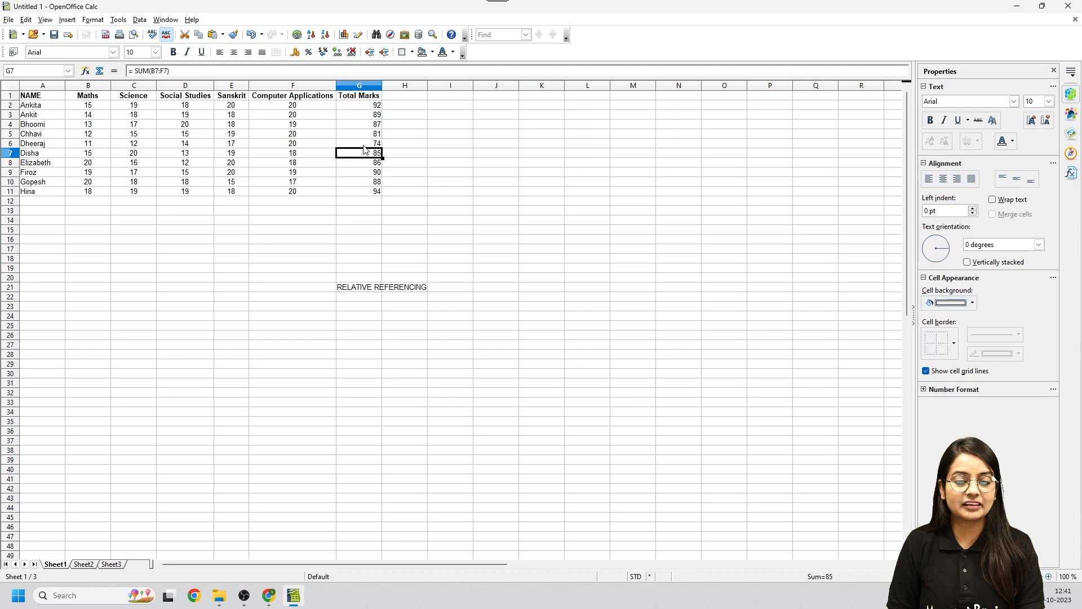
Step: Inspect the total formula in G11, remove the accidental reference to G10, and close the edit
double_click(344, 193)
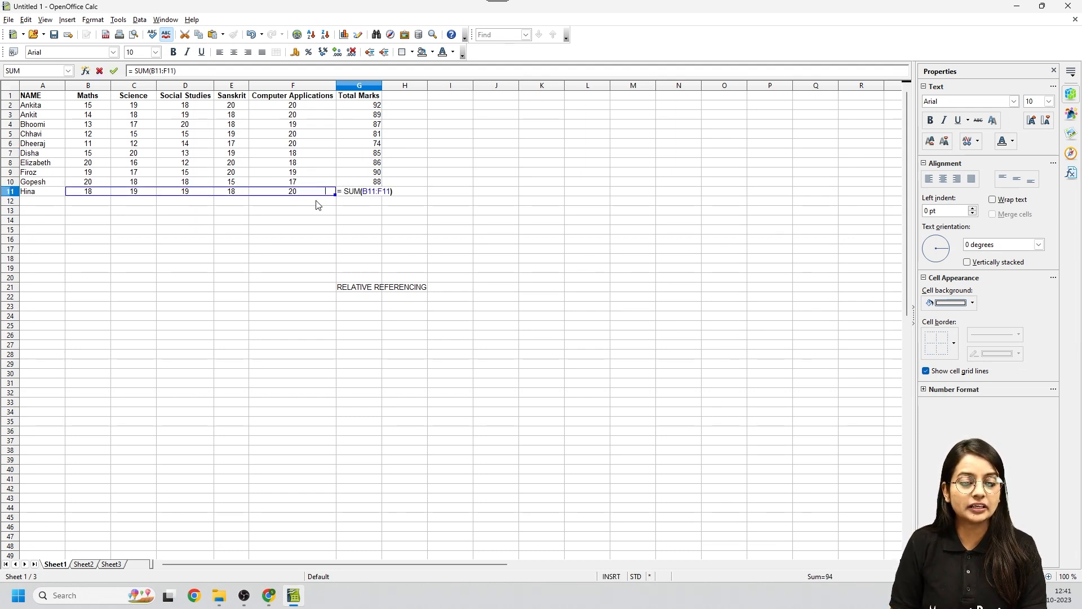
left_click(347, 181)
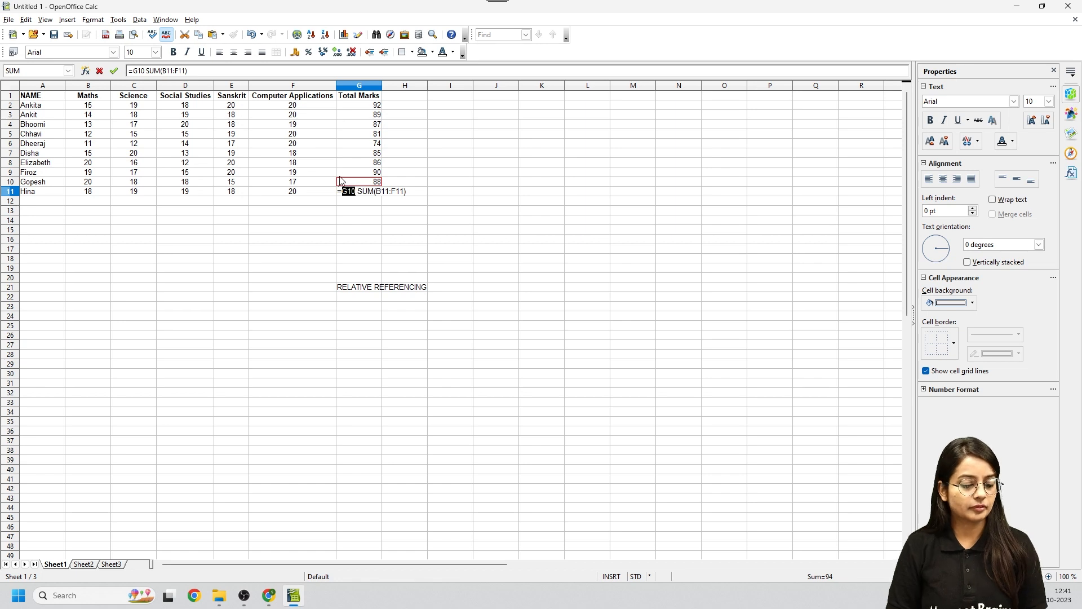
key("BackSpace")
left_click(394, 193)
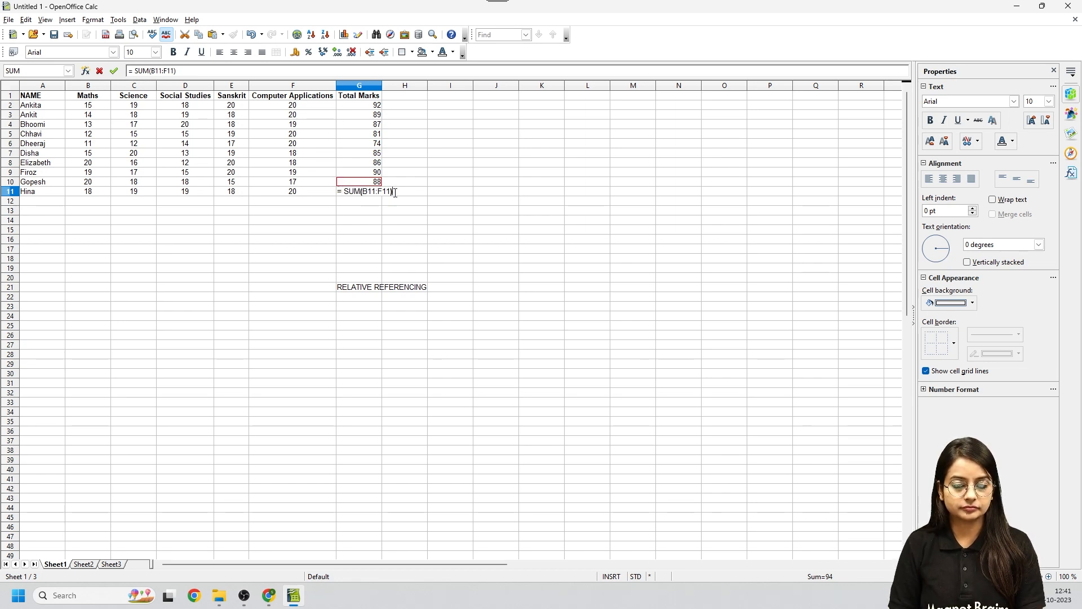
key("Return")
Step: Go through the Total Marks cells between G2 and G11 and compare their SUM formulas
left_click(397, 205)
left_click(419, 164)
left_click(364, 124)
left_click(373, 106)
left_click(370, 117)
left_click(372, 134)
left_click(372, 152)
left_click(372, 163)
left_click(372, 181)
left_click(372, 192)
left_click(372, 163)
left_click(372, 124)
left_click(372, 114)
left_click(372, 105)
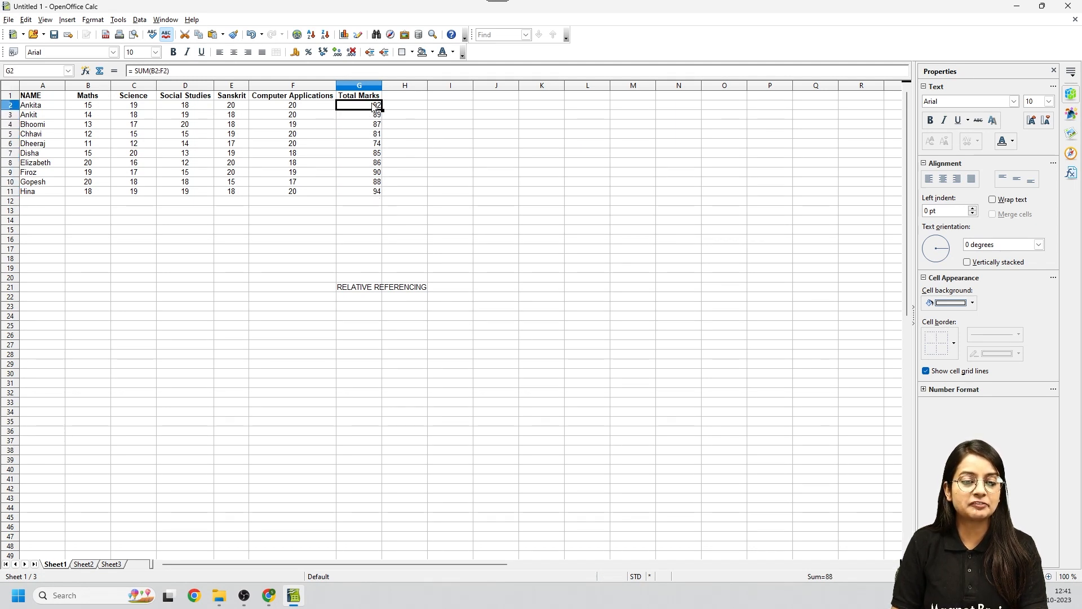
Step: Examine the row references in the total formulas of cells G5 and G8
left_click(372, 134)
double_click(372, 134)
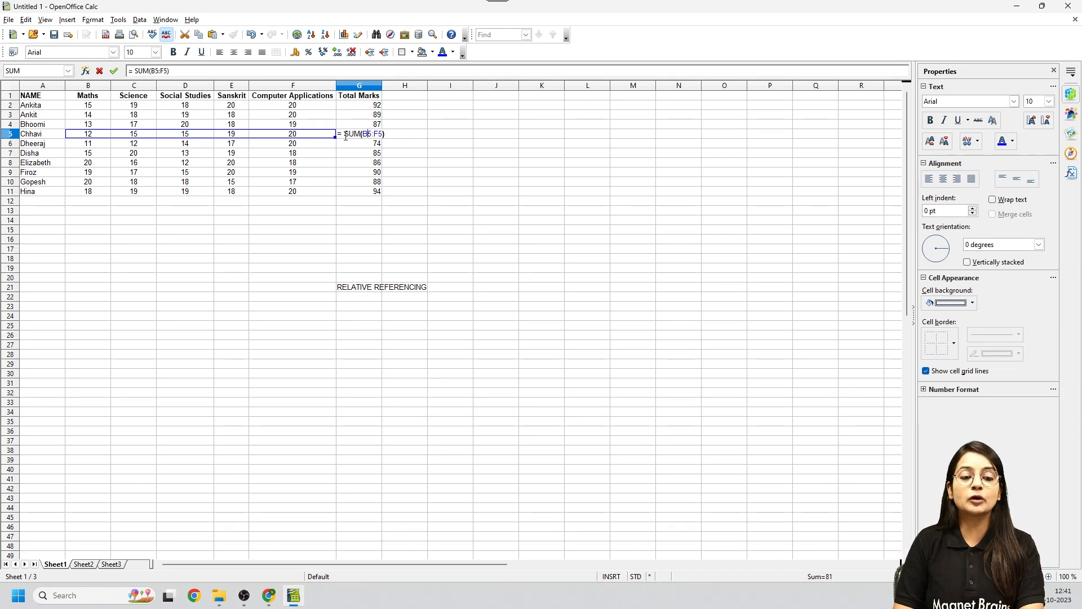
left_click_drag(338, 134, 389, 134)
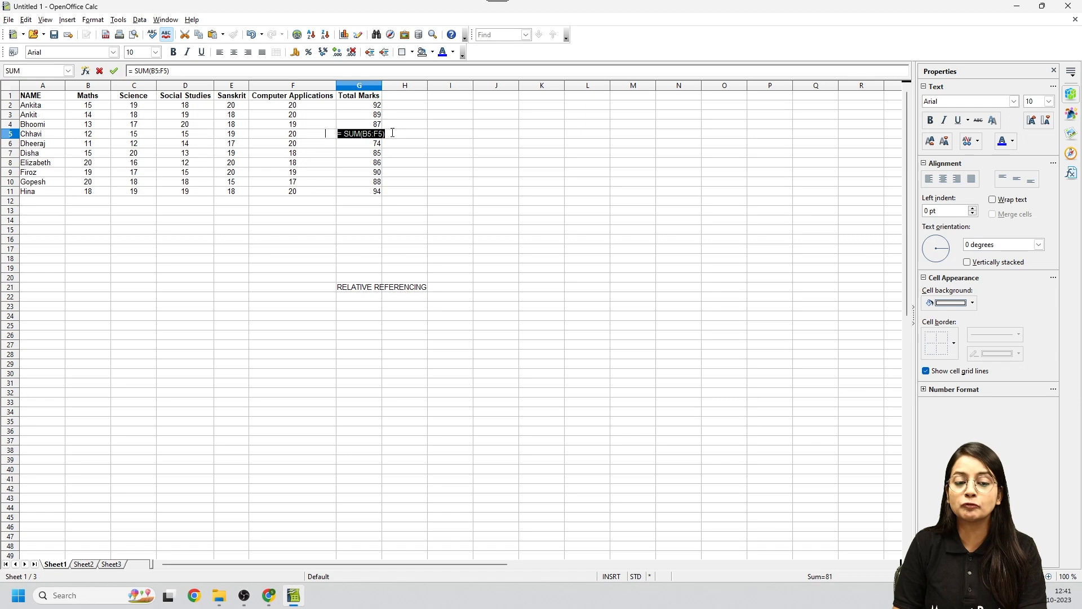
left_click(387, 134)
key("Return")
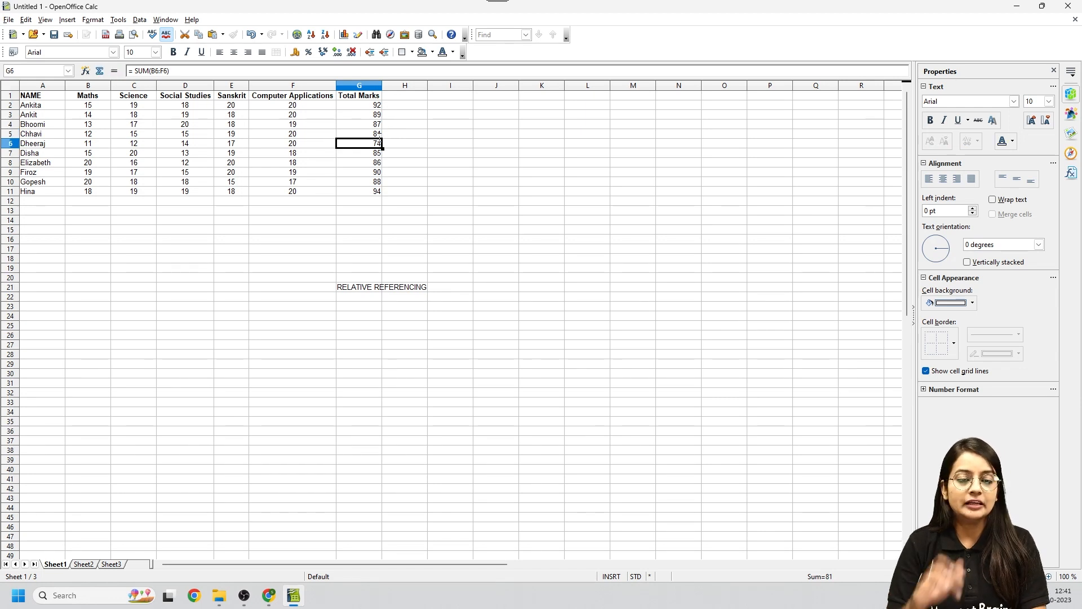
left_click(374, 164)
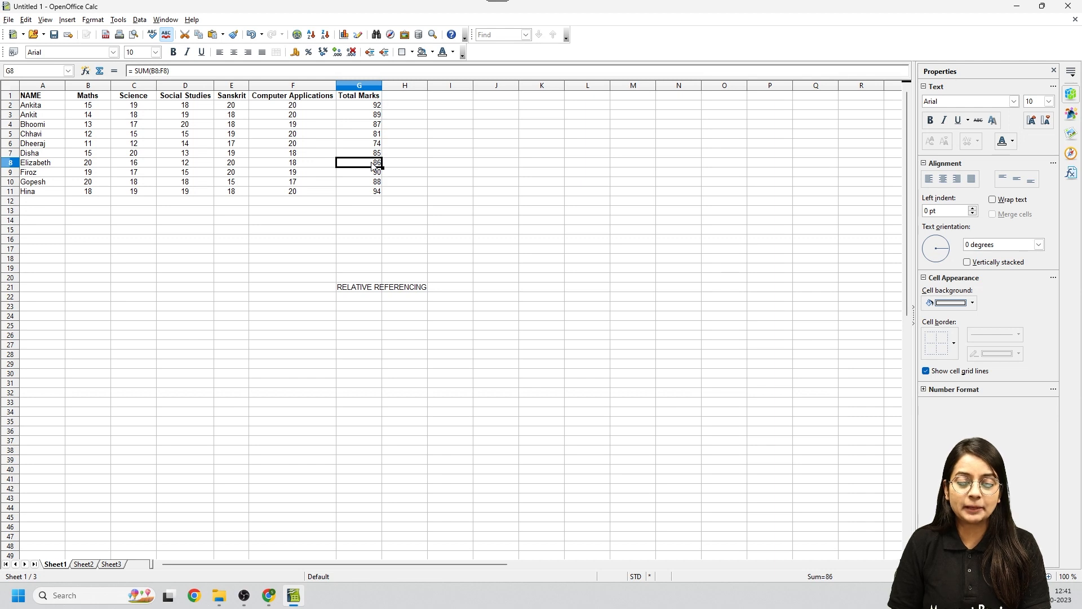
double_click(374, 165)
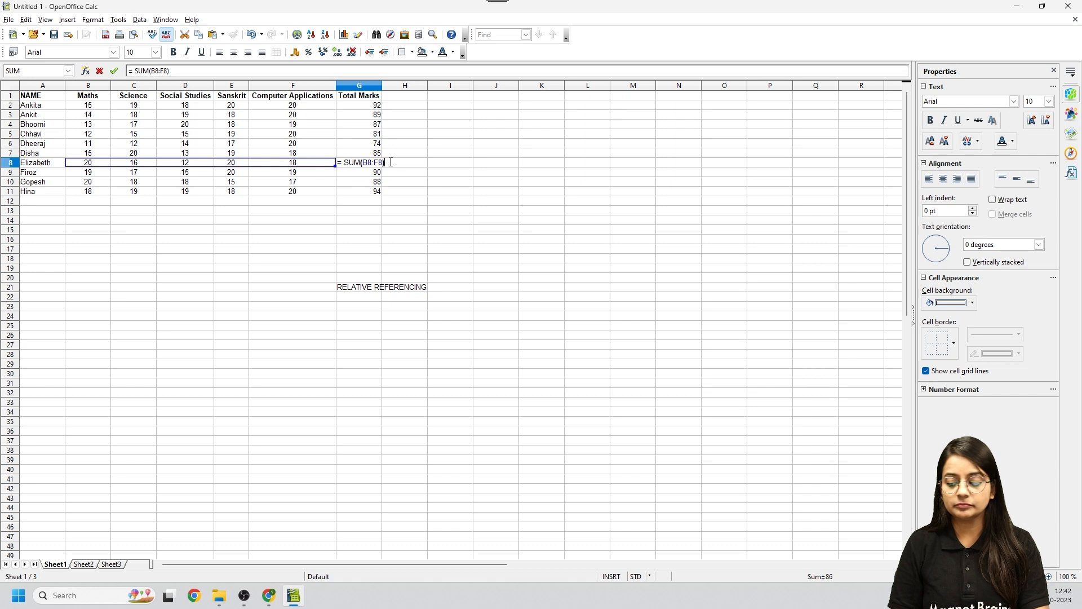
key("Return")
left_click(390, 105)
left_click(425, 156)
left_click(404, 192)
left_click(395, 125)
left_click(398, 144)
left_click(401, 162)
left_click(404, 192)
Step: Delete the RELATIVE REFERENCING label from cell G21
left_click(399, 286)
left_click(378, 286)
key("Delete")
Step: Enter the column header GRADE in cell H1 beside Total Marks
left_click(446, 191)
left_click(381, 126)
left_click(403, 104)
left_click(402, 95)
type("gra")
key("BackSpace")
key("BackSpace")
type("GRADE")
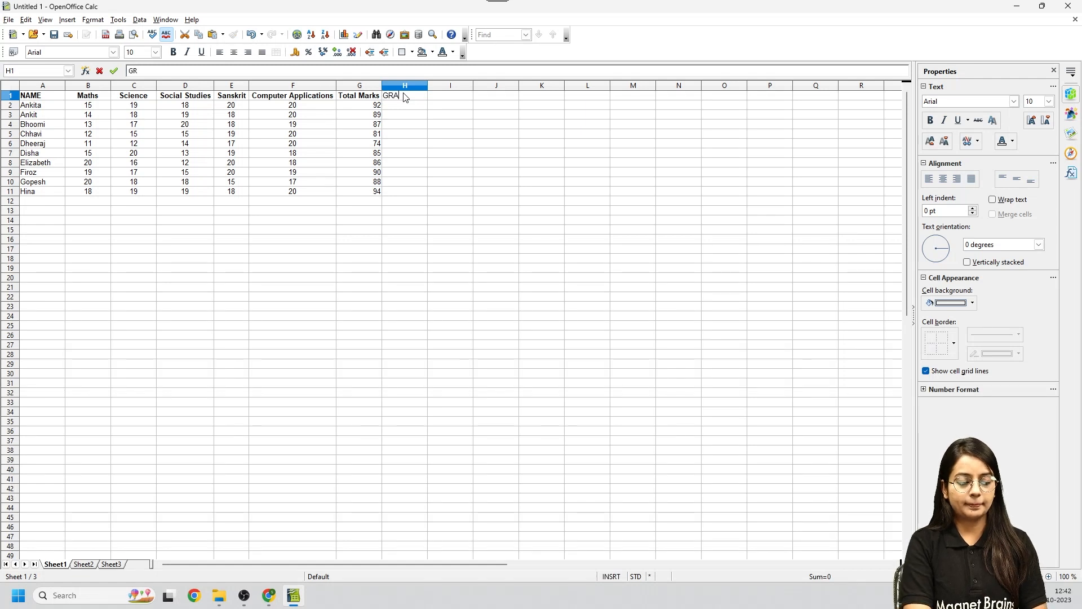
left_click(434, 132)
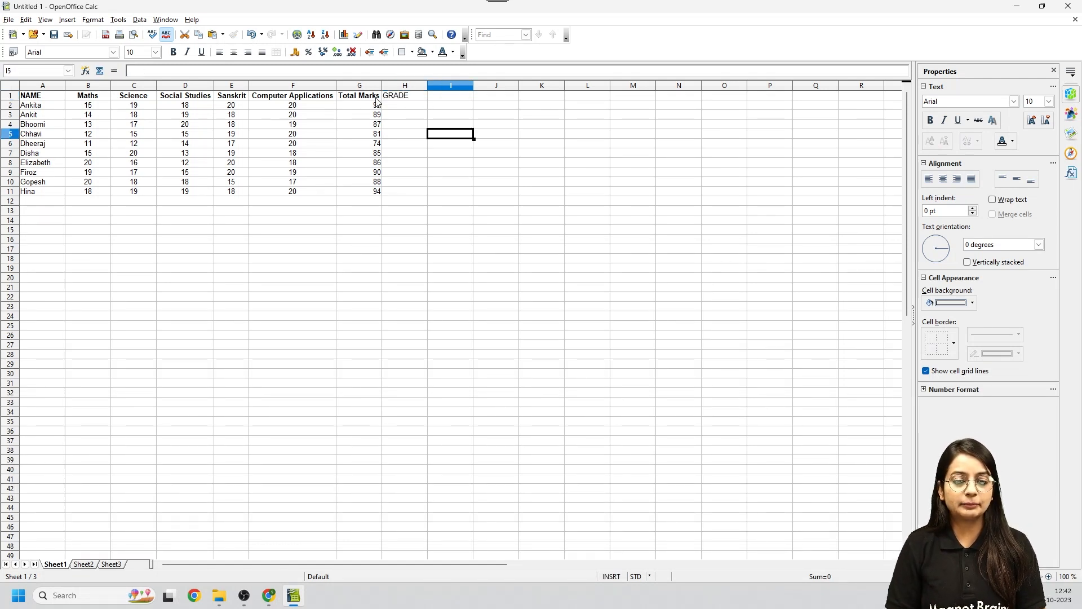
left_click(365, 99)
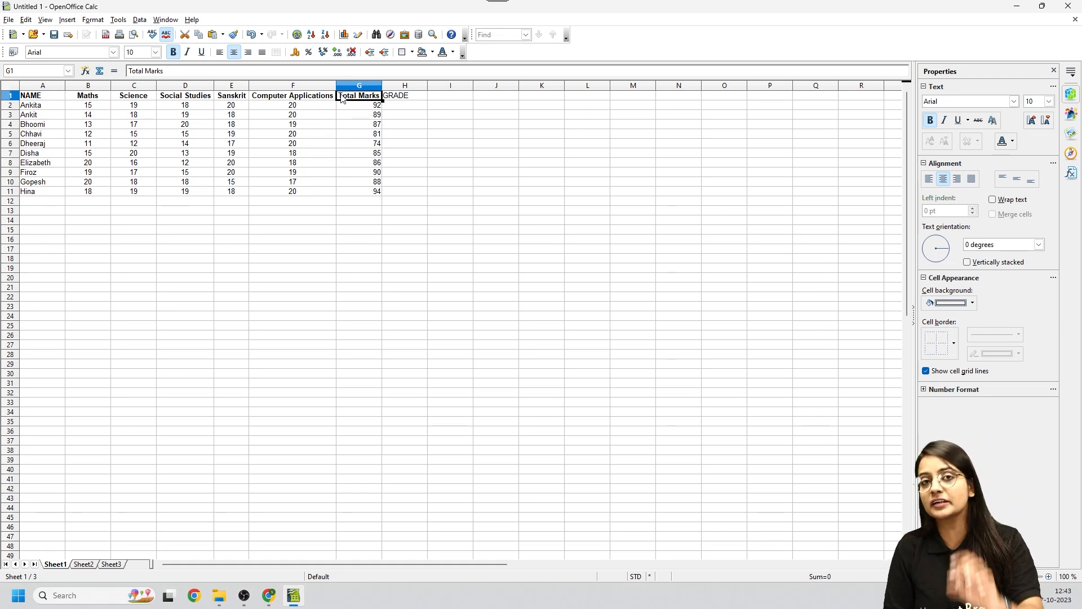
left_click(369, 115)
left_click(361, 97)
left_click(368, 116)
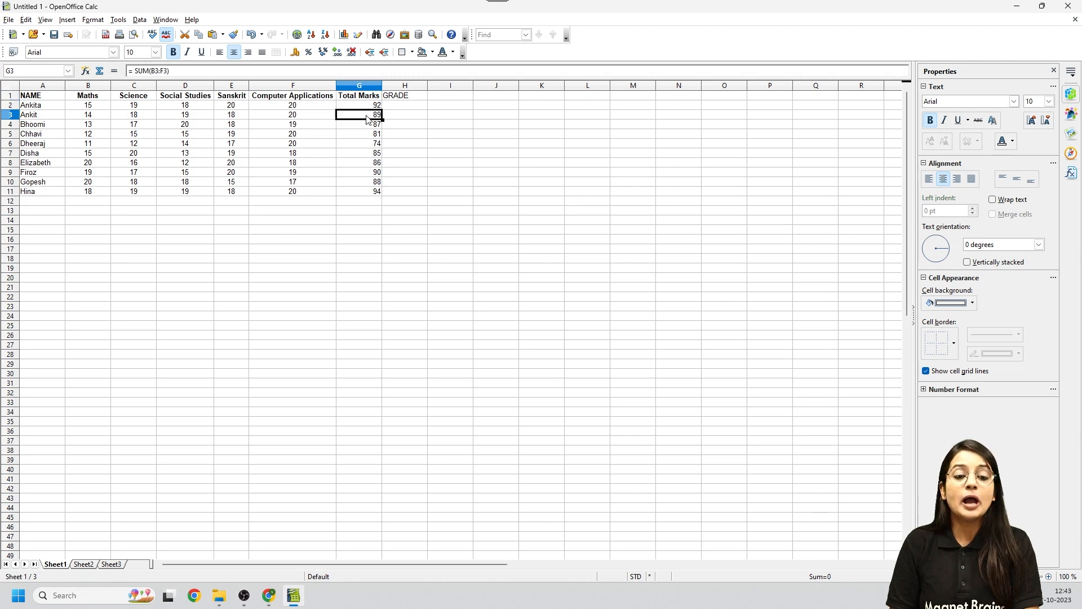
left_click(371, 96)
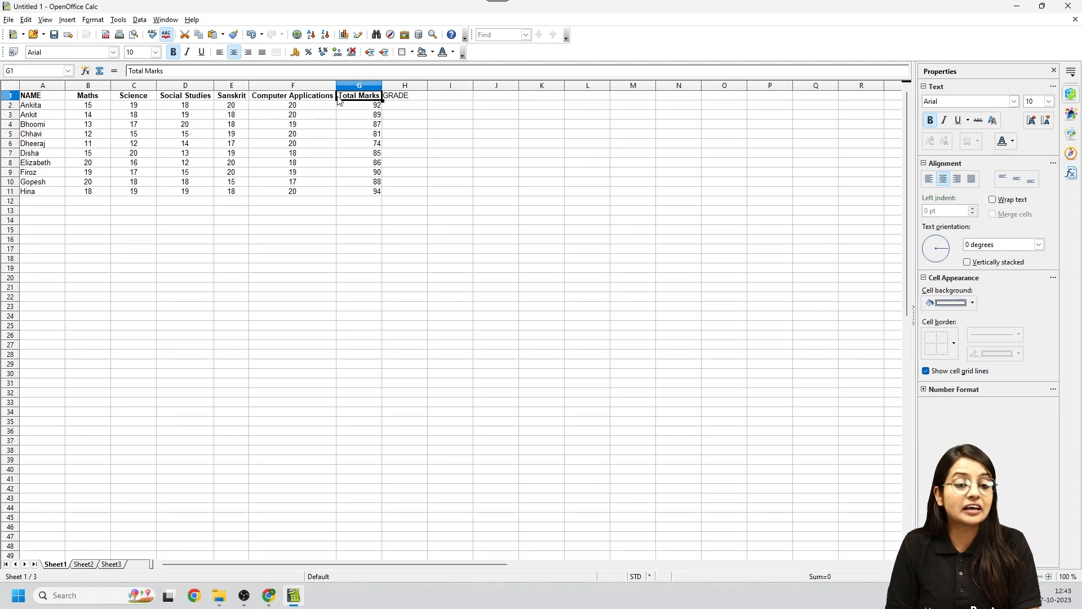
left_click(390, 97)
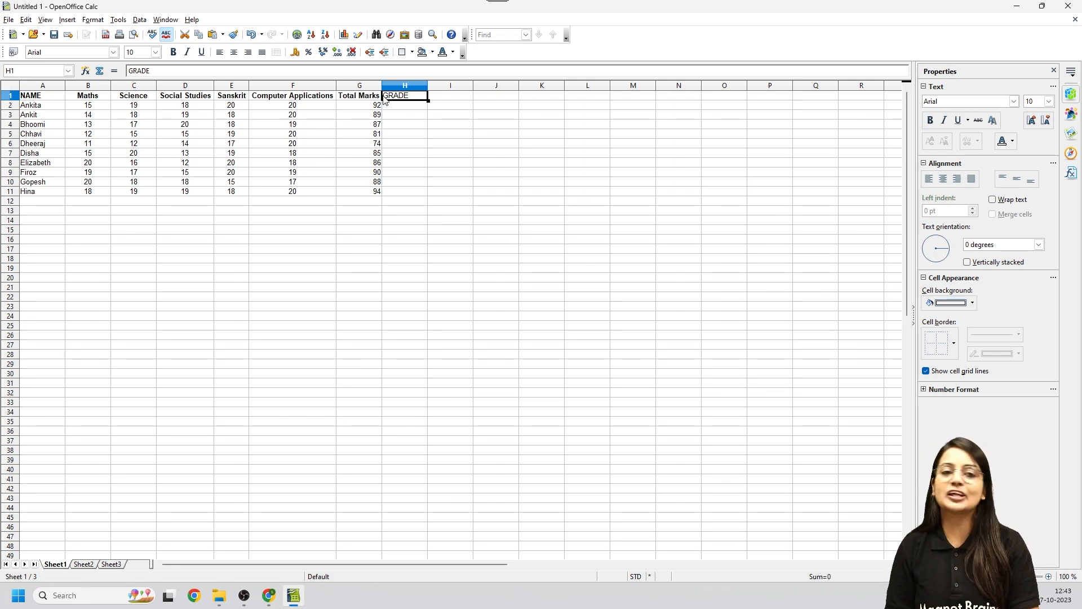
Step: Copy the formatting of the Total Marks header in G1 onto the GRADE header in H1
left_click(361, 99)
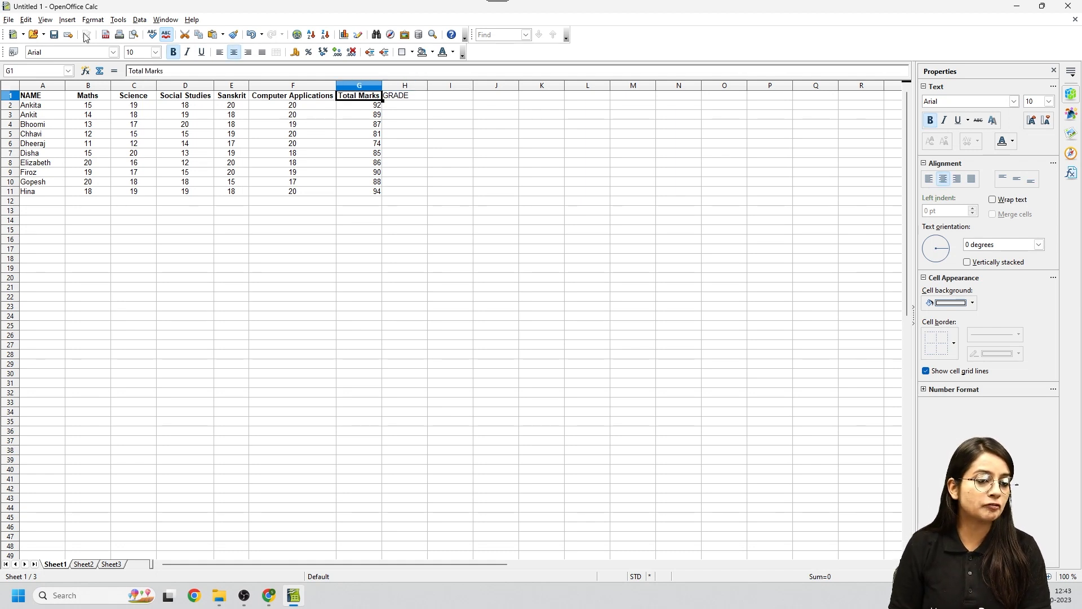
left_click(234, 36)
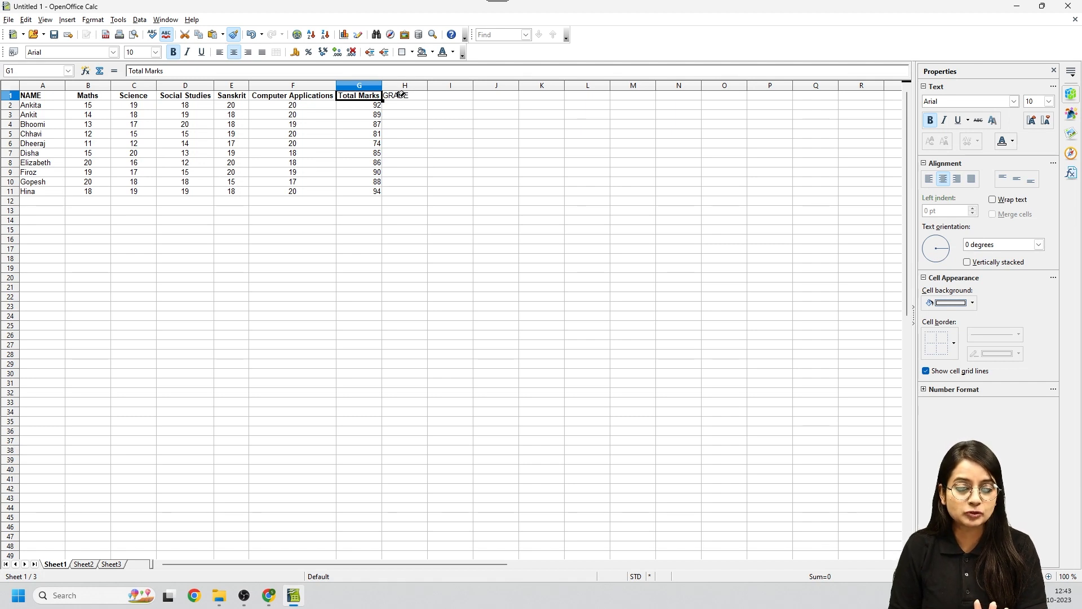
left_click(401, 95)
left_click(402, 124)
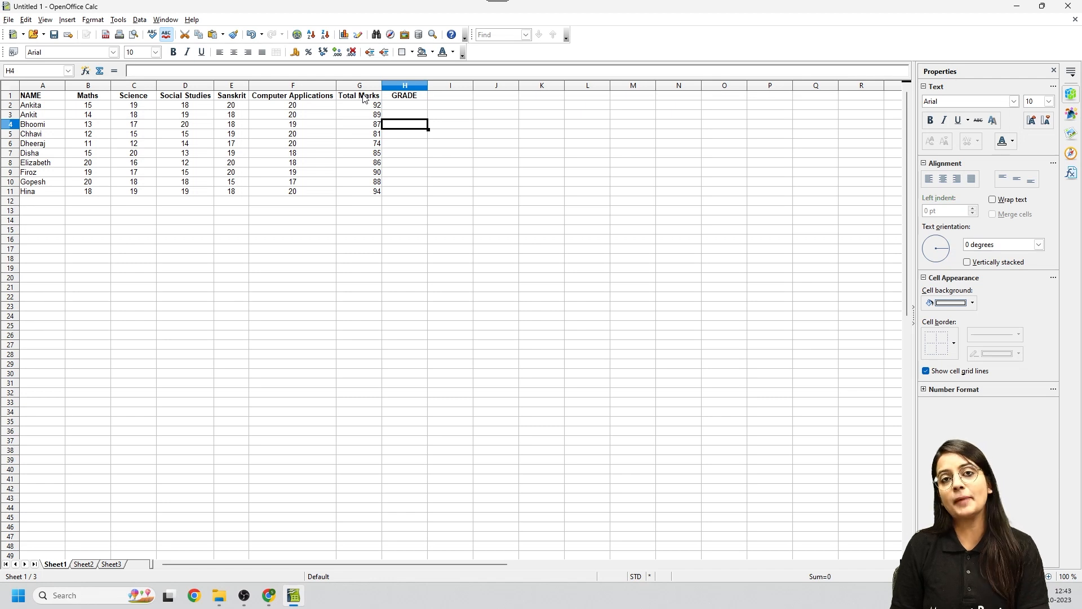
left_click(403, 97)
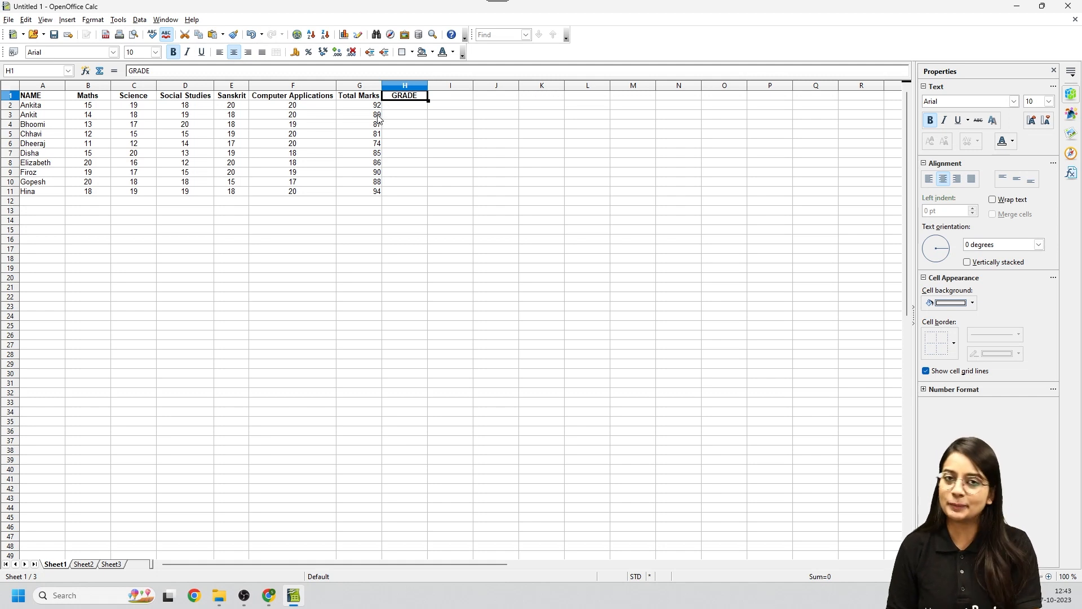
left_click(410, 131)
left_click(398, 108)
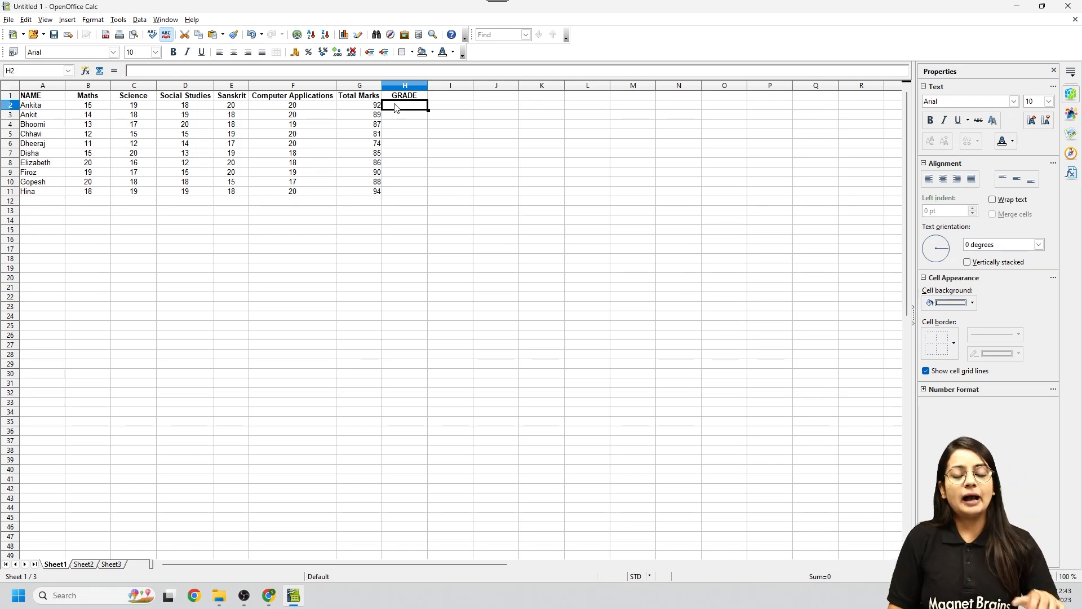
left_click(433, 345)
left_click(360, 298)
left_click(361, 260)
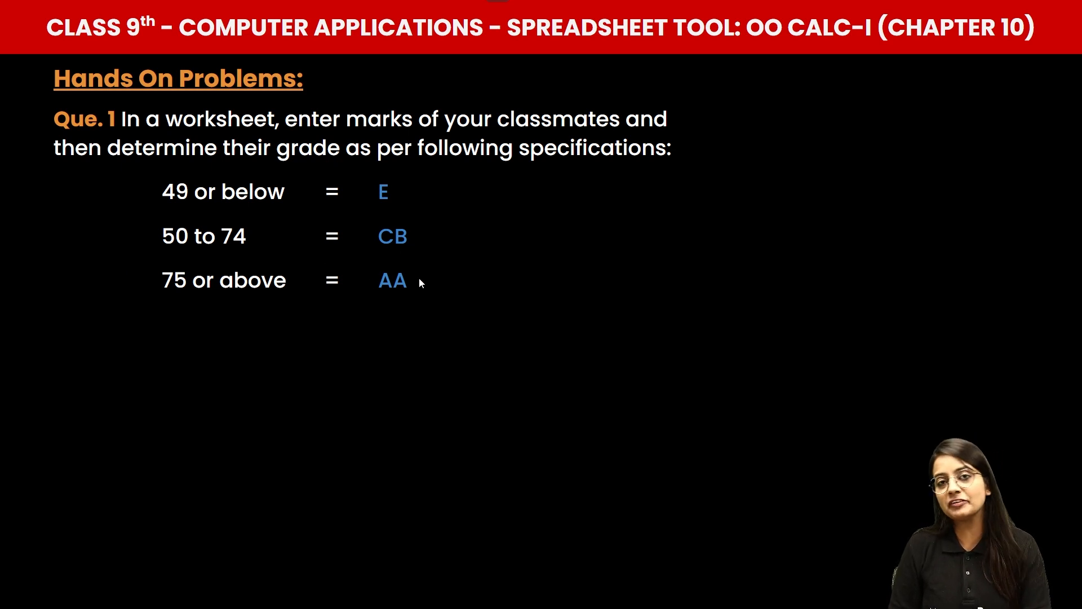
Step: Switch back to the OpenOffice Calc worksheet and enter the mark range 45 OR BELOW in cell F17
key("alt+Tab")
left_click(367, 183)
left_click(299, 248)
left_click(314, 229)
left_click(325, 214)
left_click(307, 251)
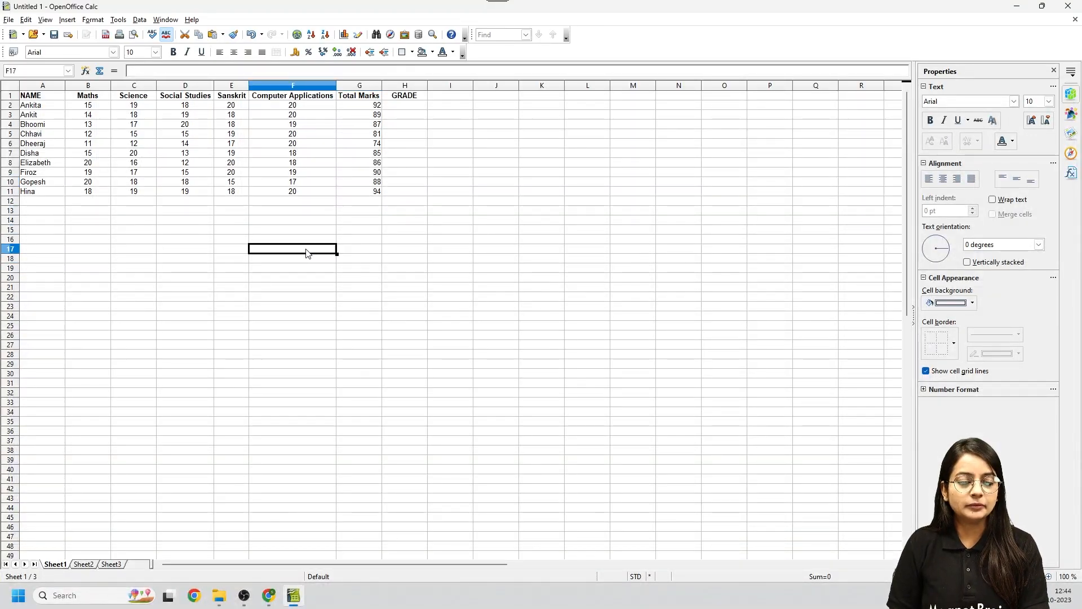
type("45 OR ")
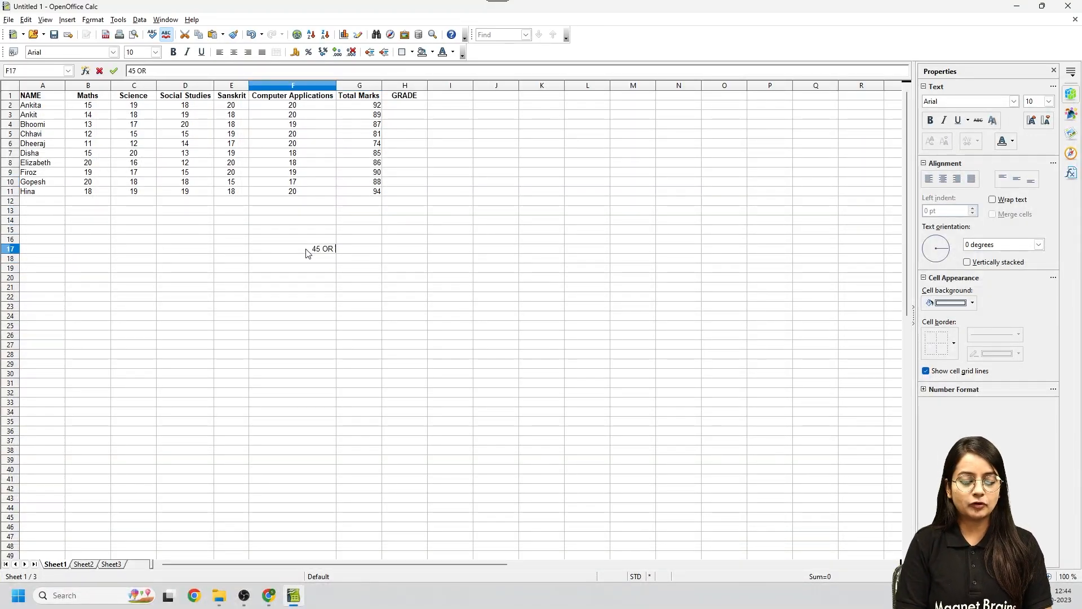
type("BELOW")
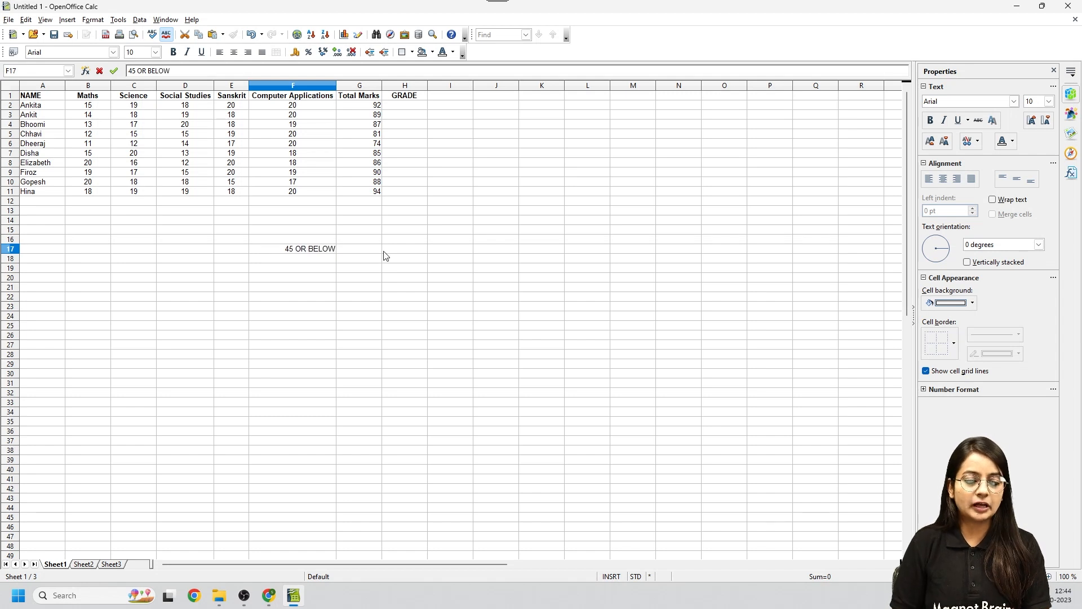
Step: Enter the grades E, CB and AA in cells G17, G18 and G19
left_click(385, 252)
left_click(368, 253)
type("E")
key("Return")
type("CB")
key("Return")
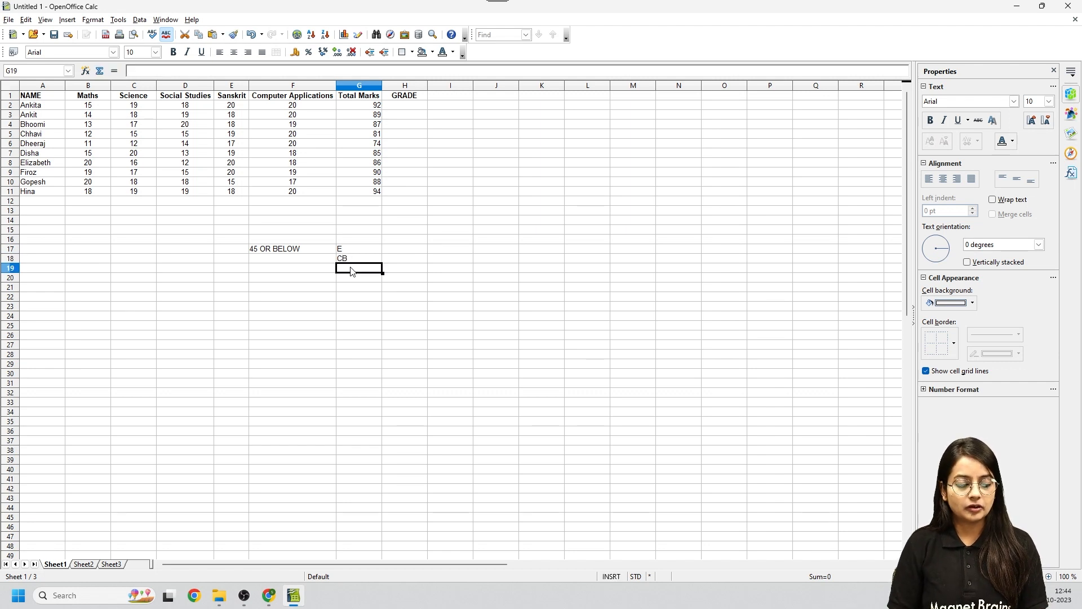
type("AA")
Step: Enter the mark ranges 46 TO 74 in cell F18 and 75 or Above in cell F19
left_click(291, 261)
type("46 TO")
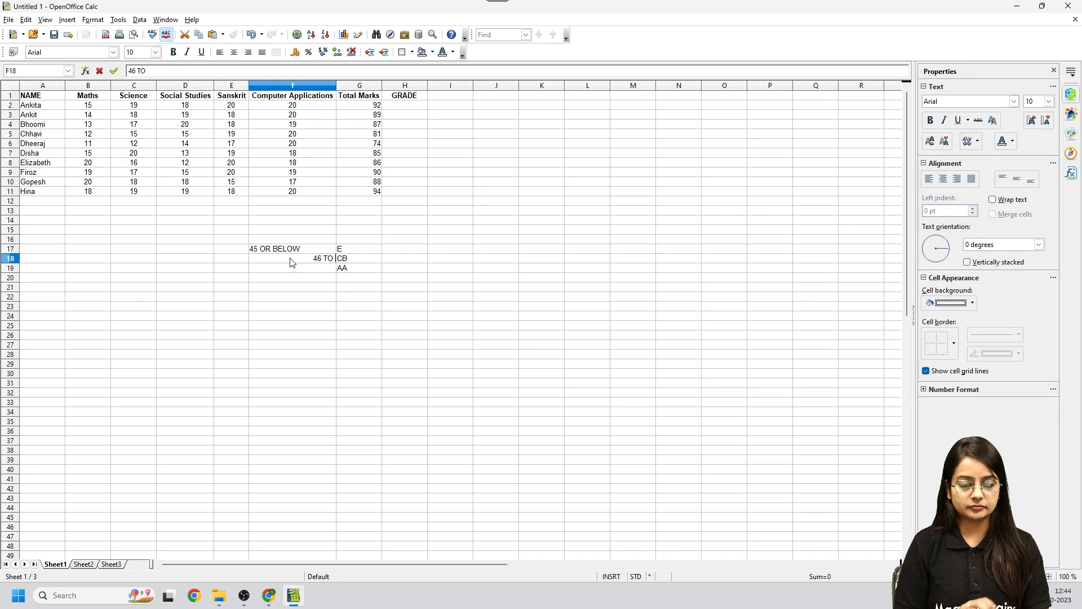
type(" 74")
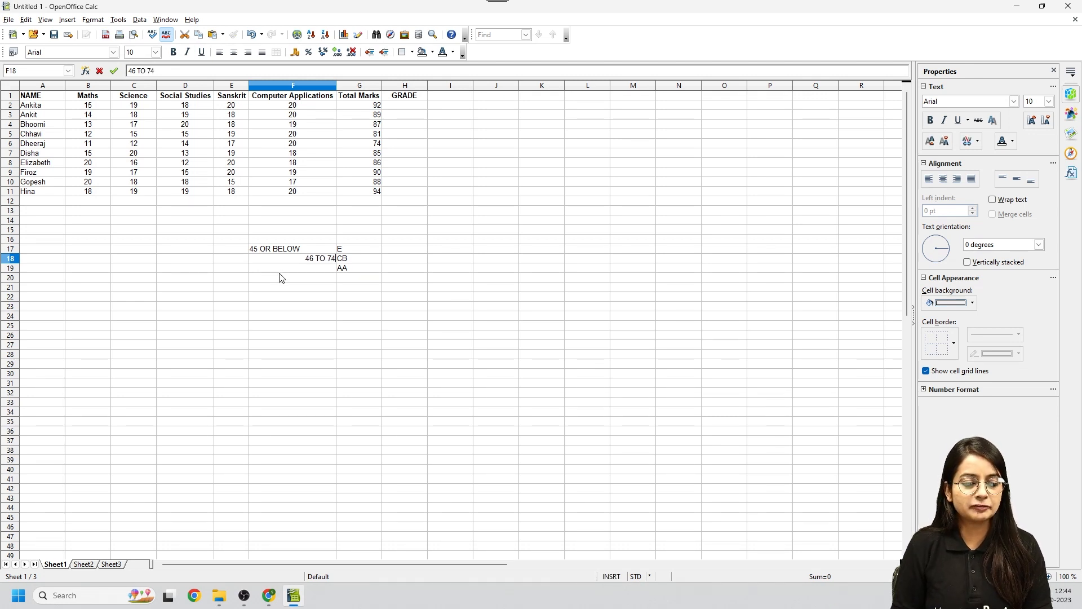
left_click(282, 277)
left_click(296, 270)
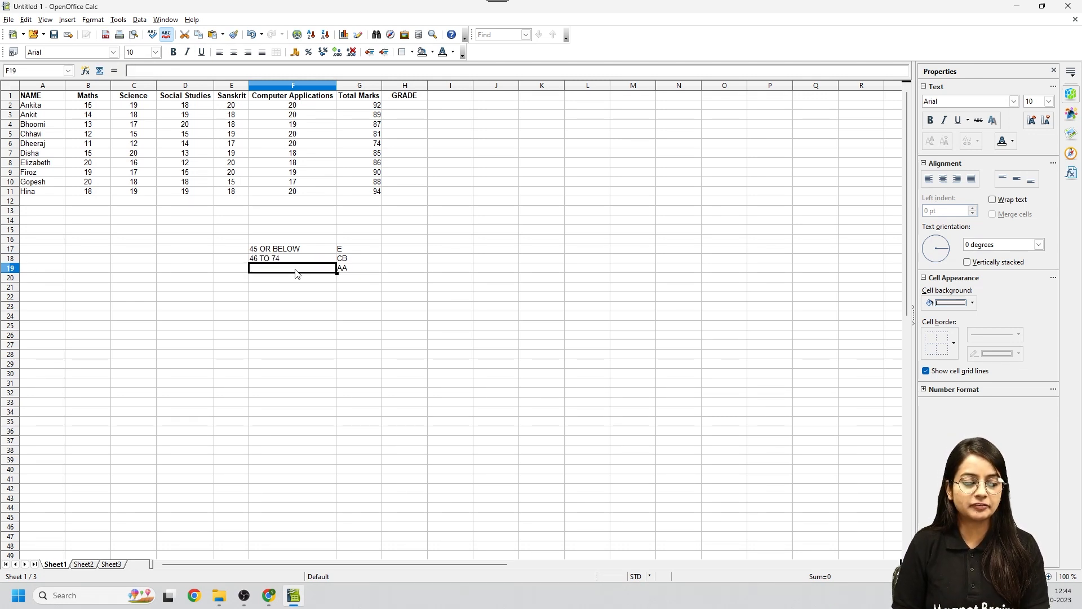
type("75 OR")
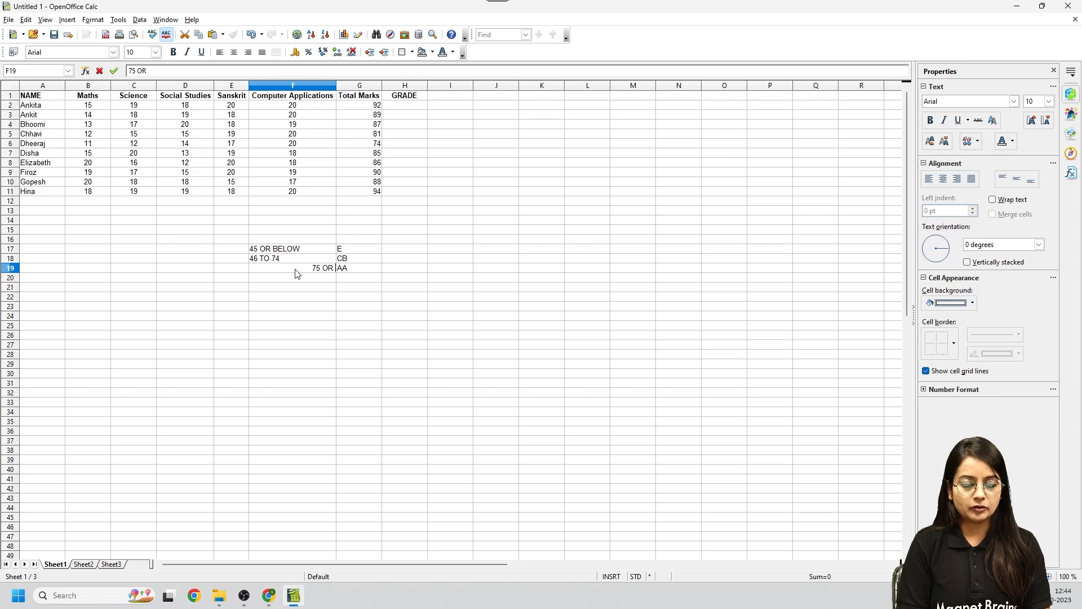
key("BackSpace")
key("BackSpace")
type("or A")
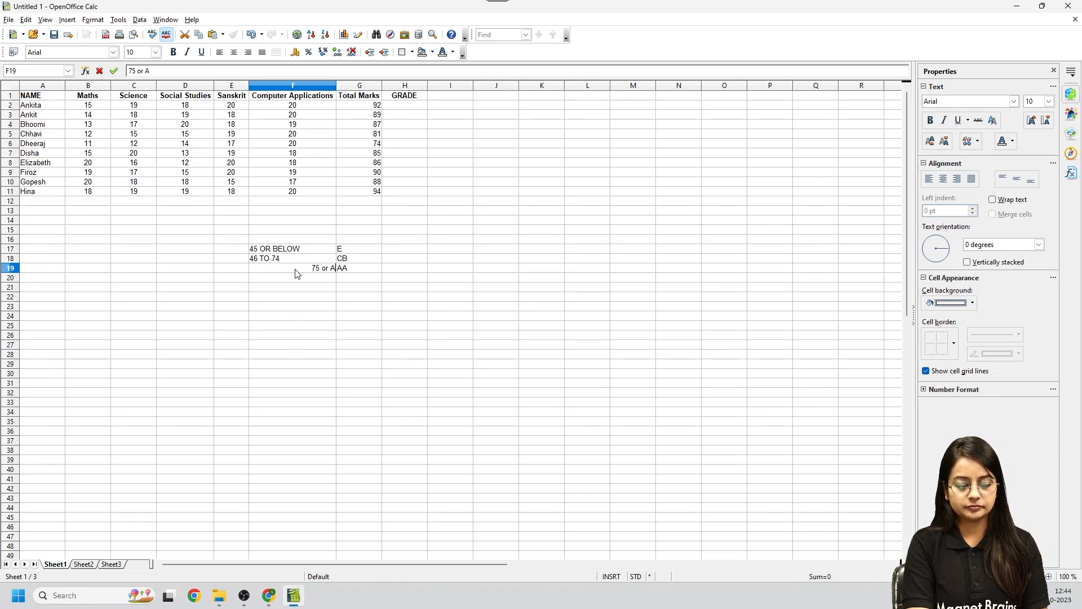
type("bove")
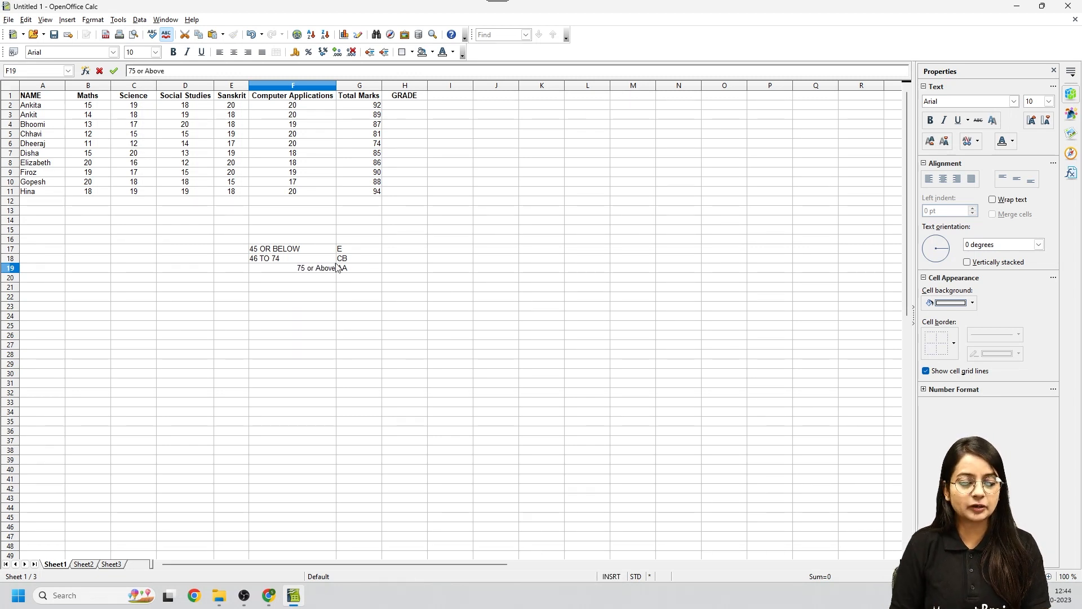
left_click(379, 288)
left_click(372, 261)
left_click(368, 241)
left_click(380, 210)
left_click(369, 258)
left_click(361, 251)
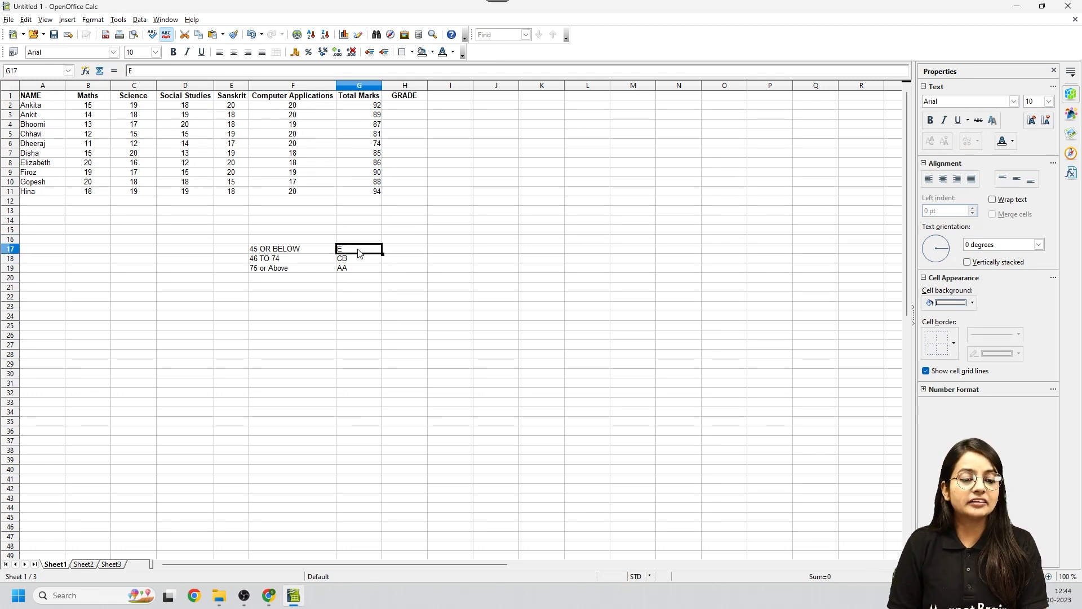
left_click(408, 109)
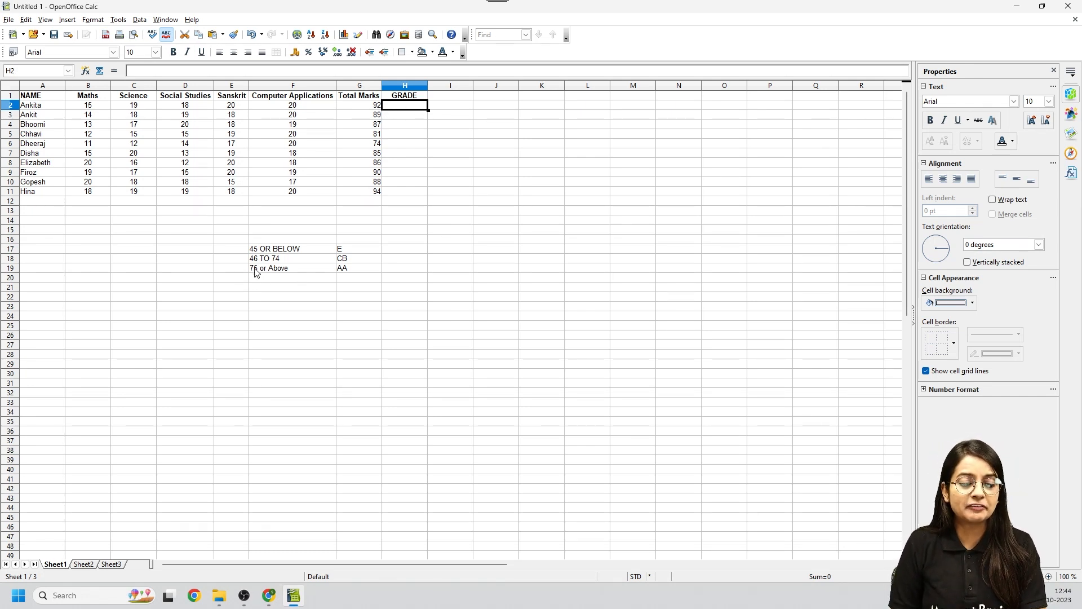
left_click(344, 270)
left_click(409, 107)
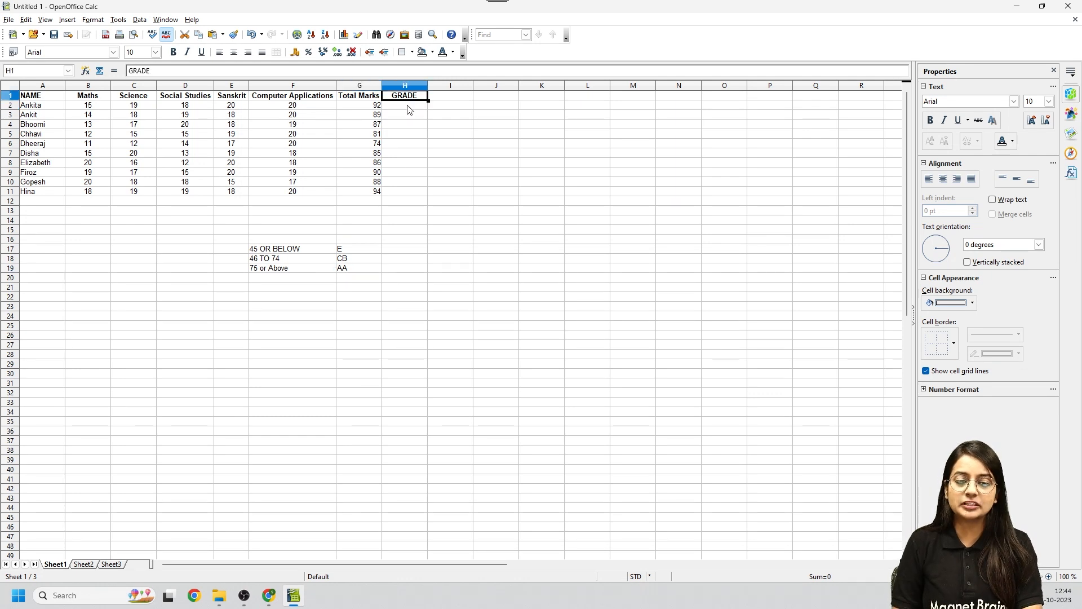
type("AA")
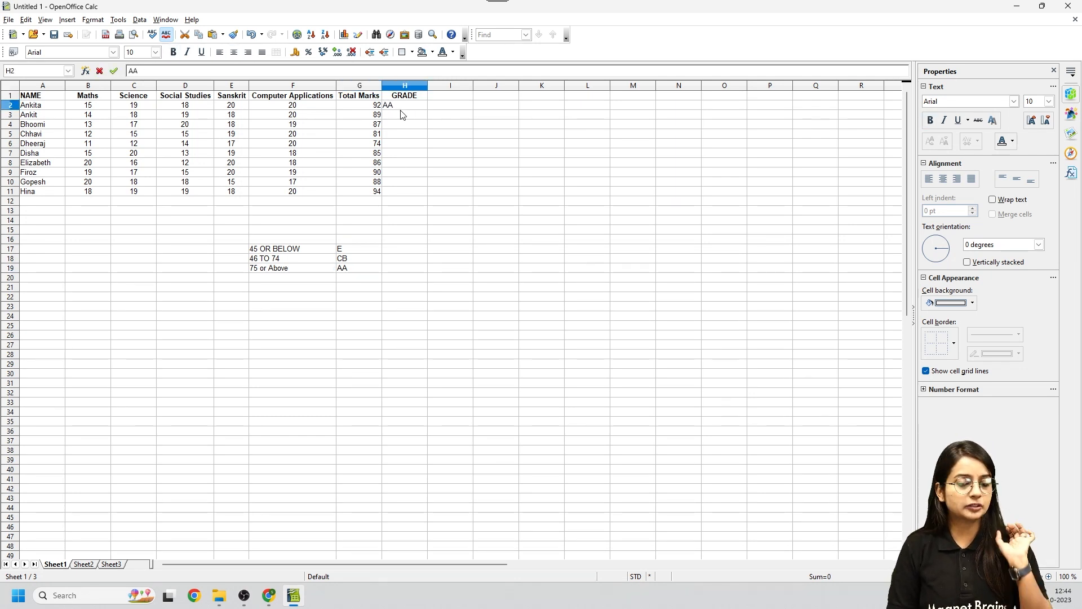
left_click(406, 175)
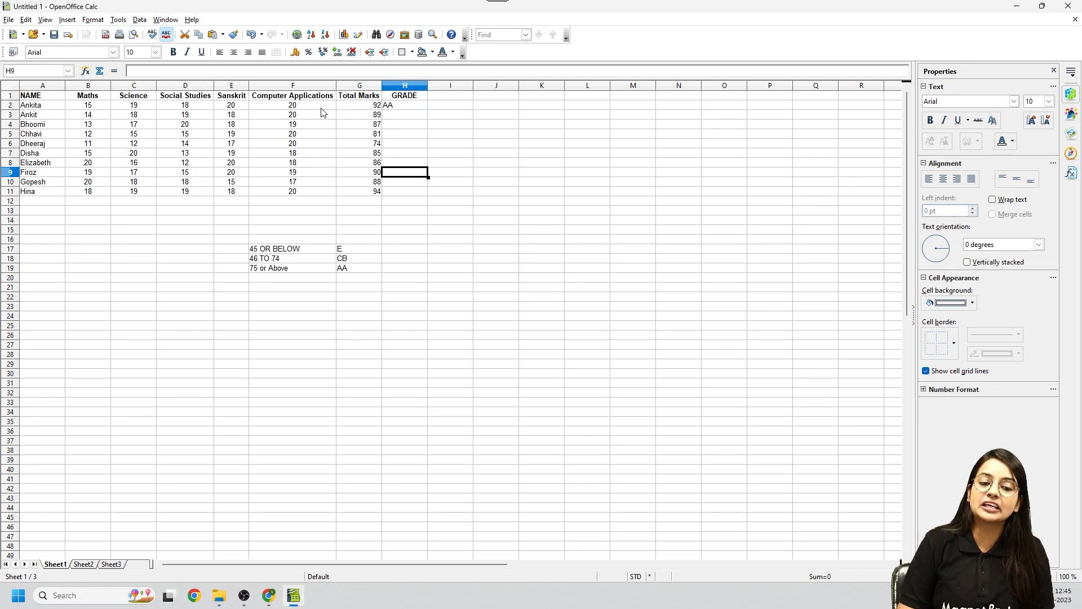
double_click(402, 105)
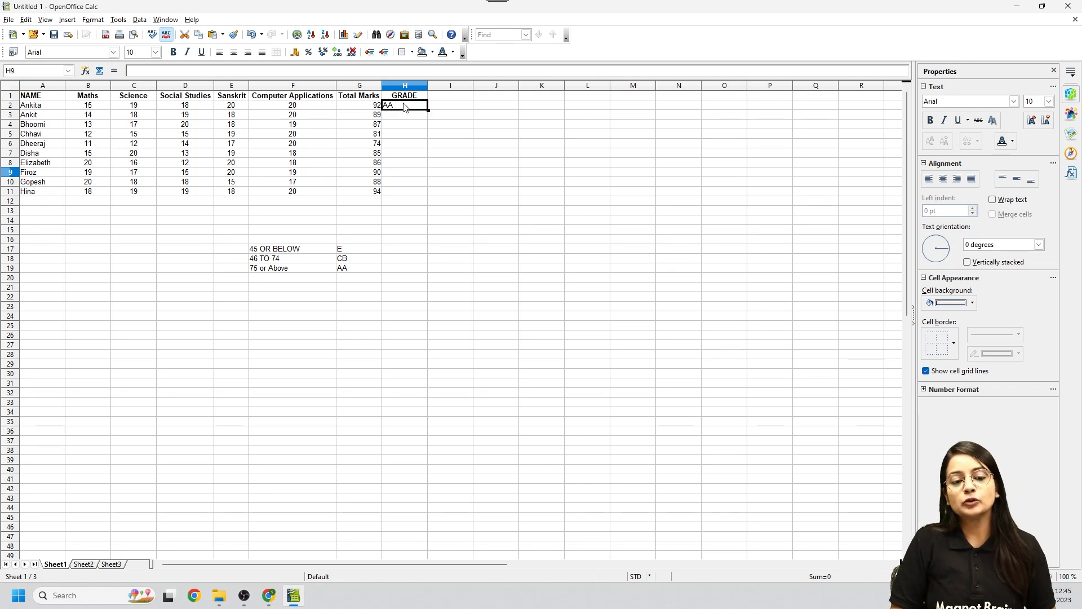
key("BackSpace")
key("BackSpace")
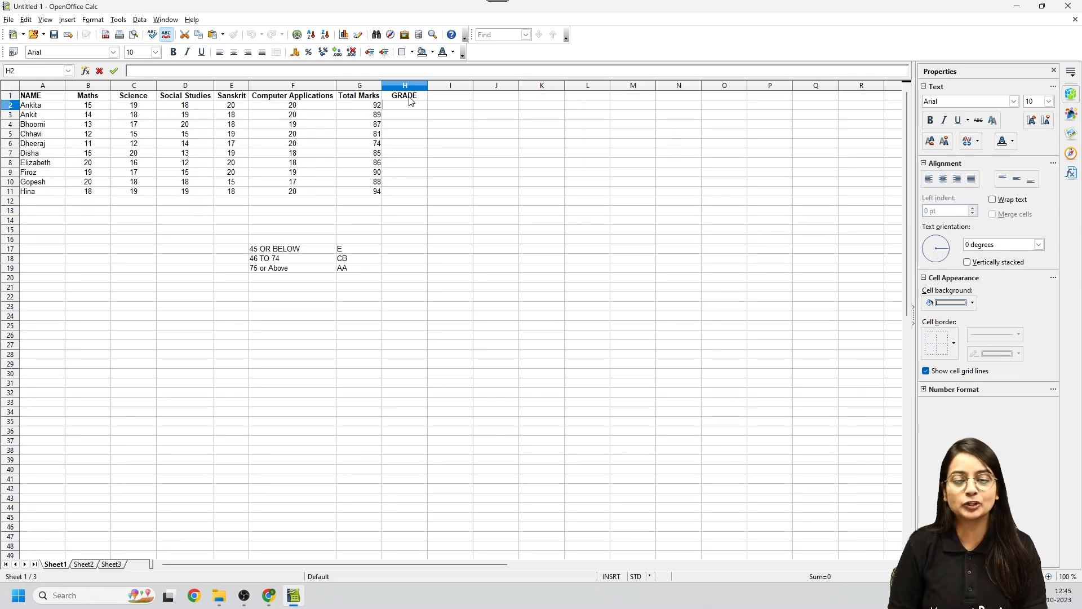
Step: Begin an IF formula in cell H2 with the test G2>=75
type("=IF")
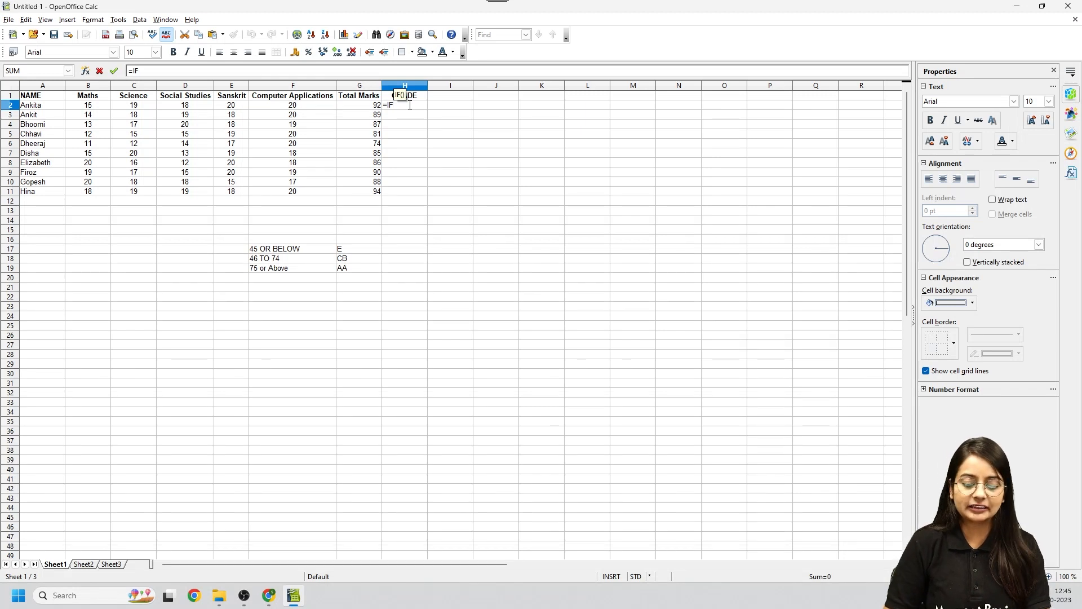
type("(")
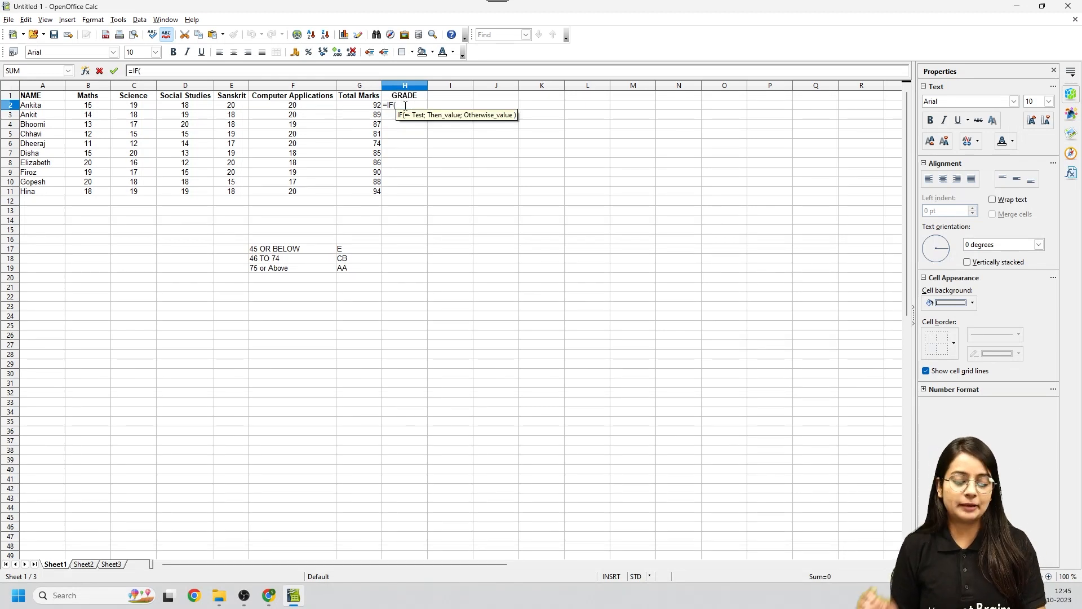
type("T")
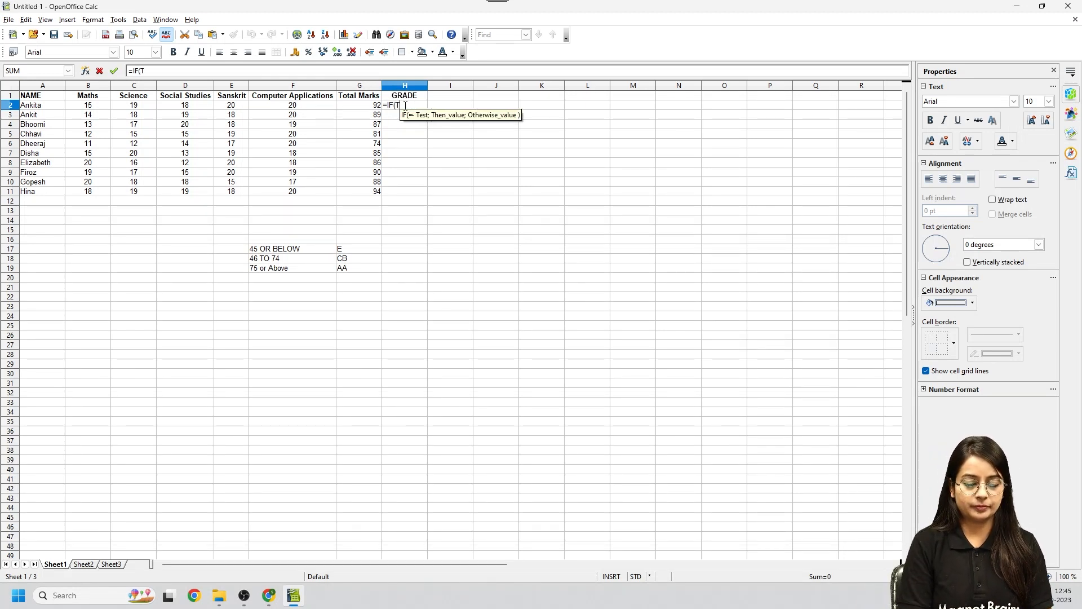
key("BackSpace")
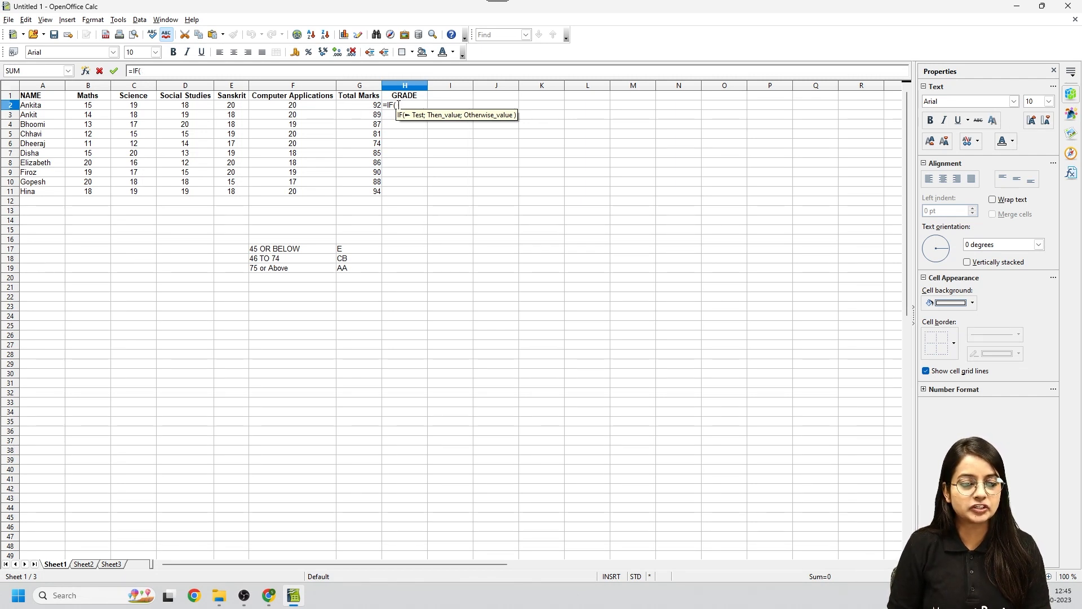
type("G2")
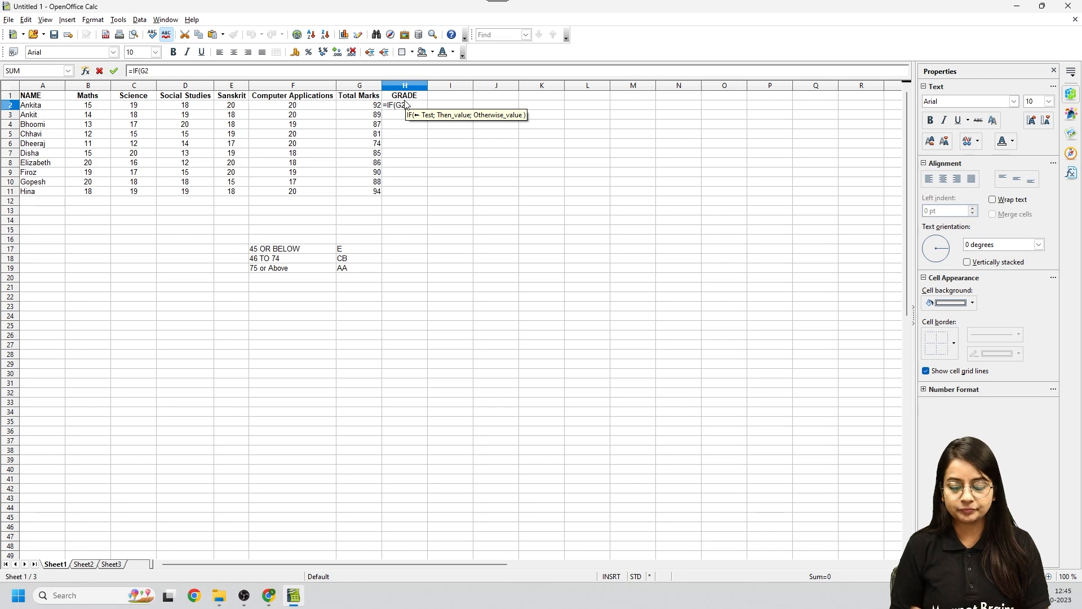
type(">")
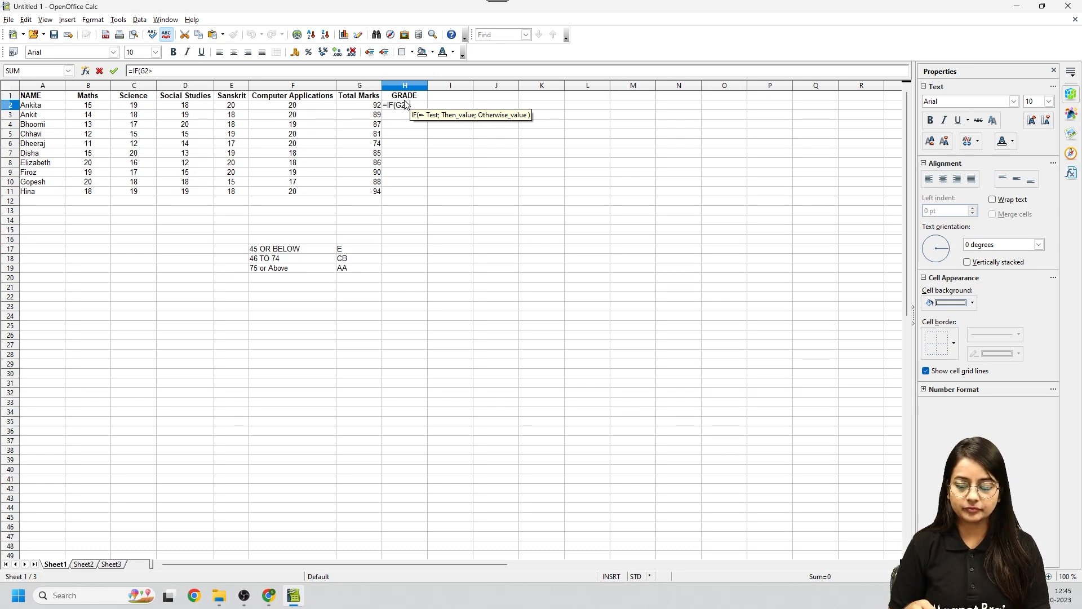
type("=")
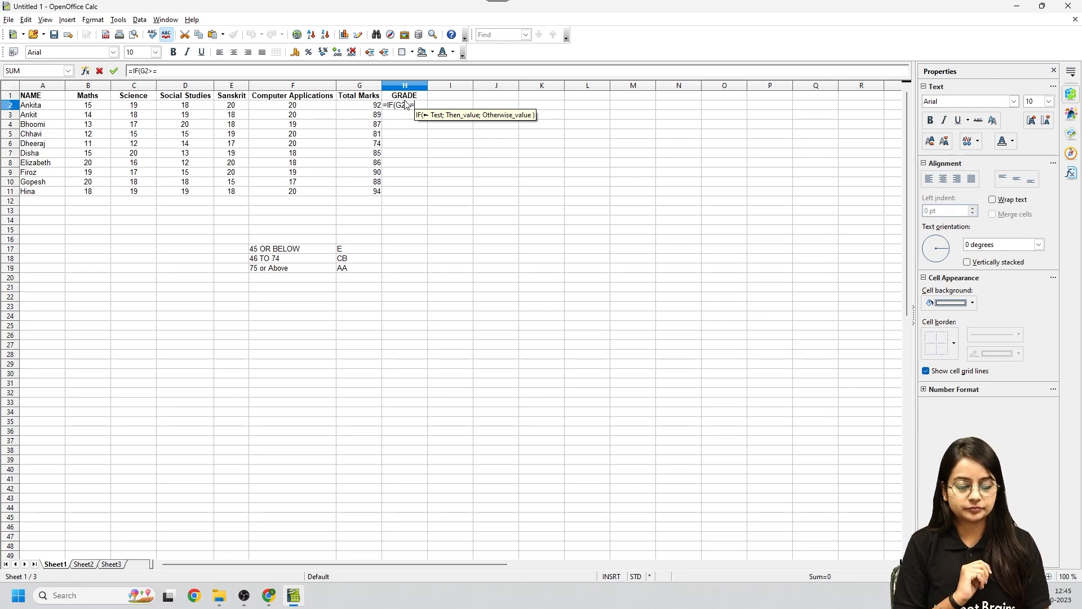
type("75")
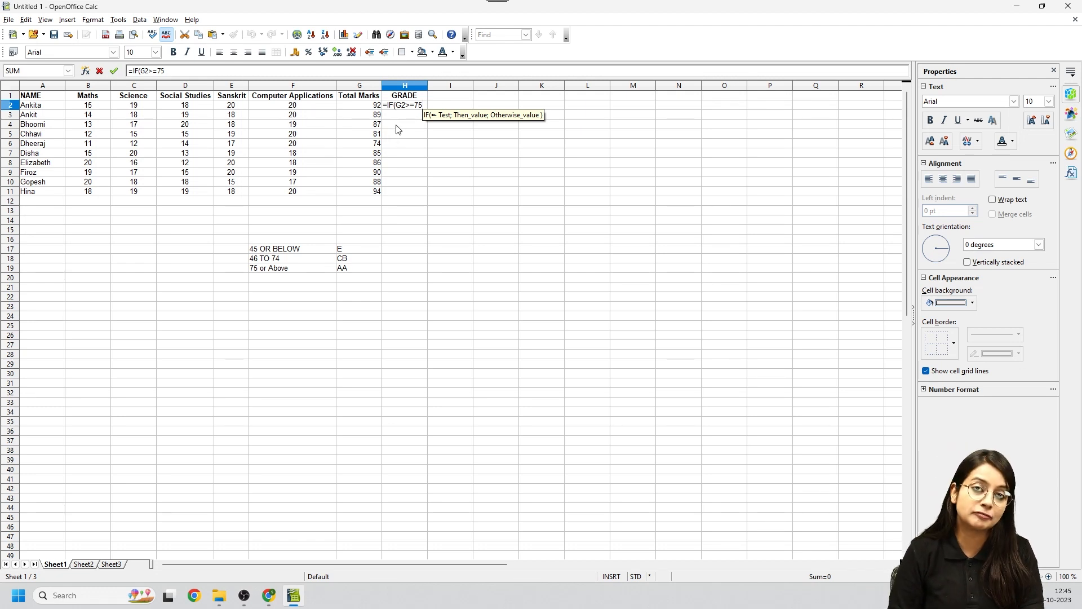
Step: Complete the IF formula in H2 with "AA" as the then value and "CB" as the otherwise value
type(";")
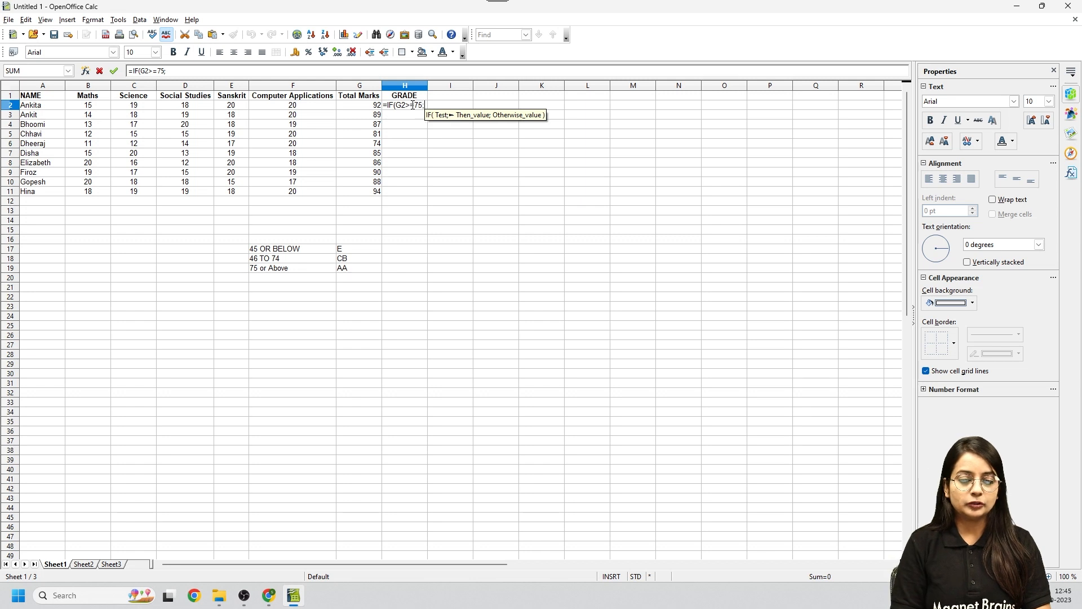
type(" a")
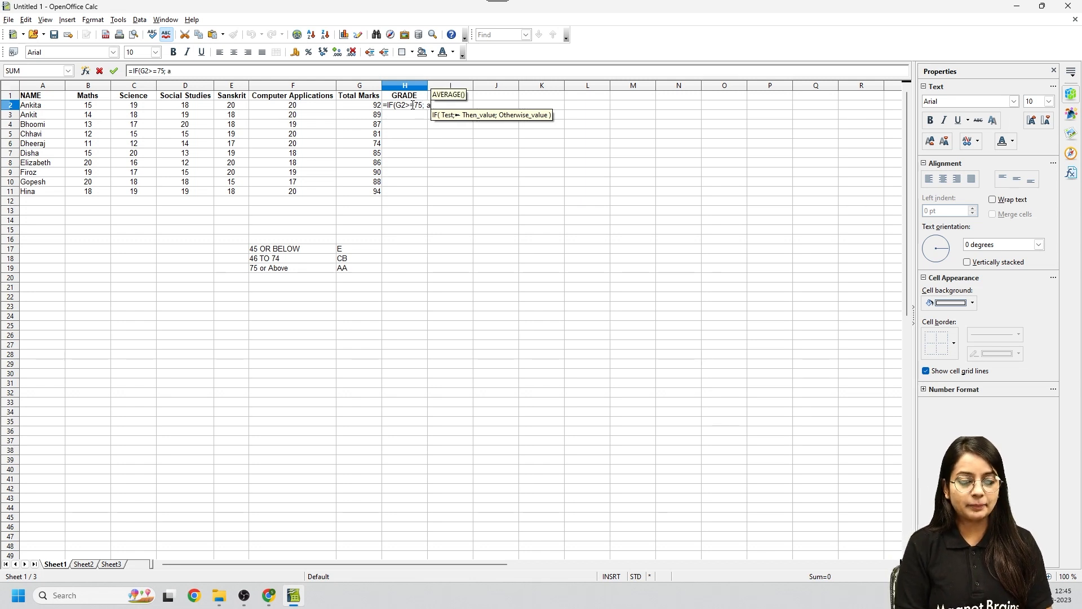
key("BackSpace")
key("BackSpace")
type("\"A")
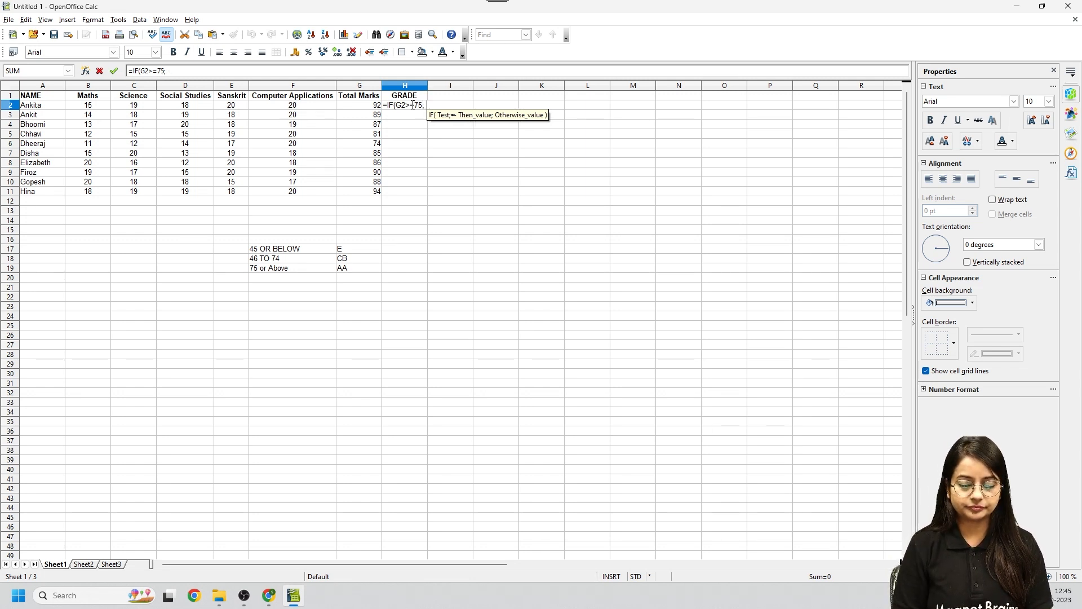
type("A")
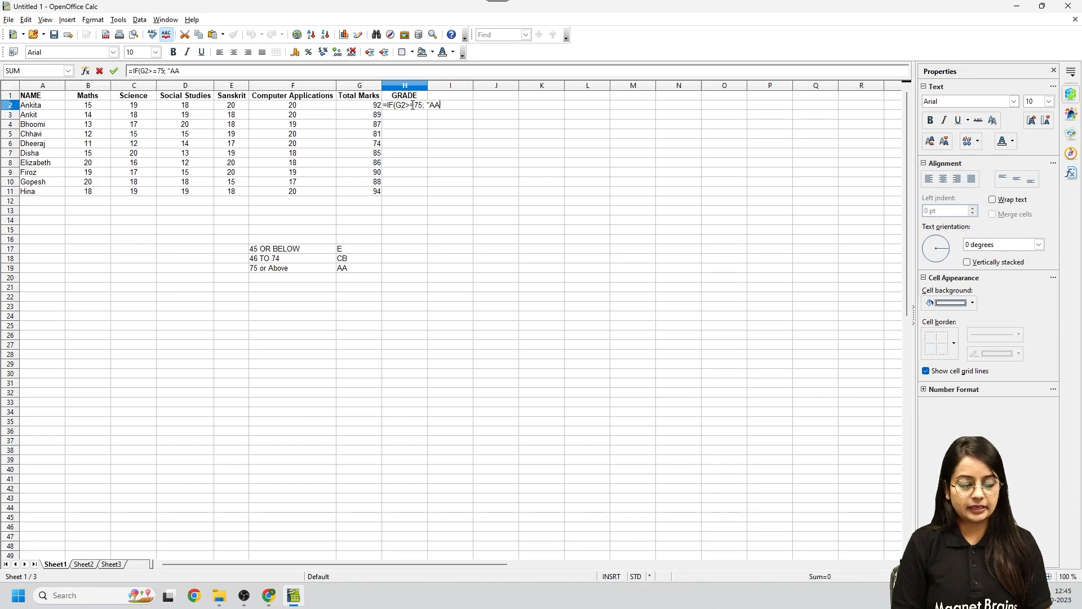
type("\"; ")
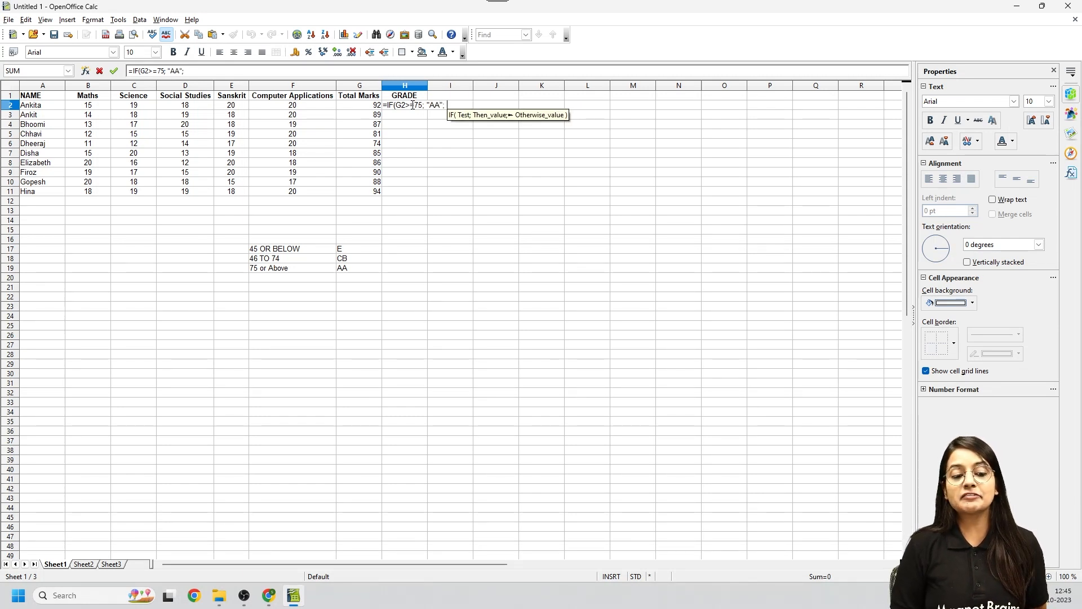
type("\"")
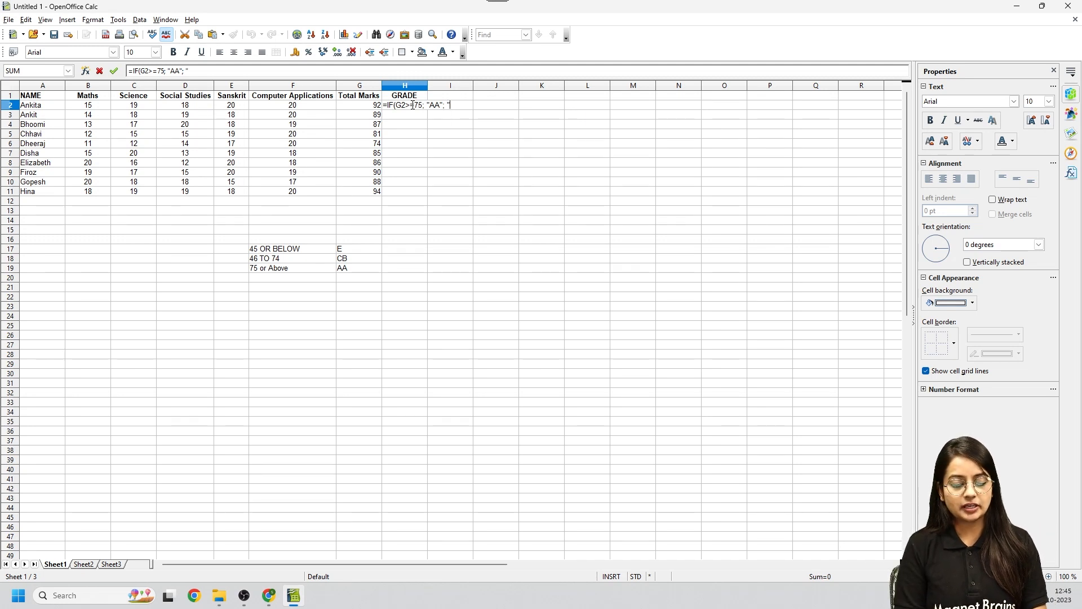
type("CB\"")
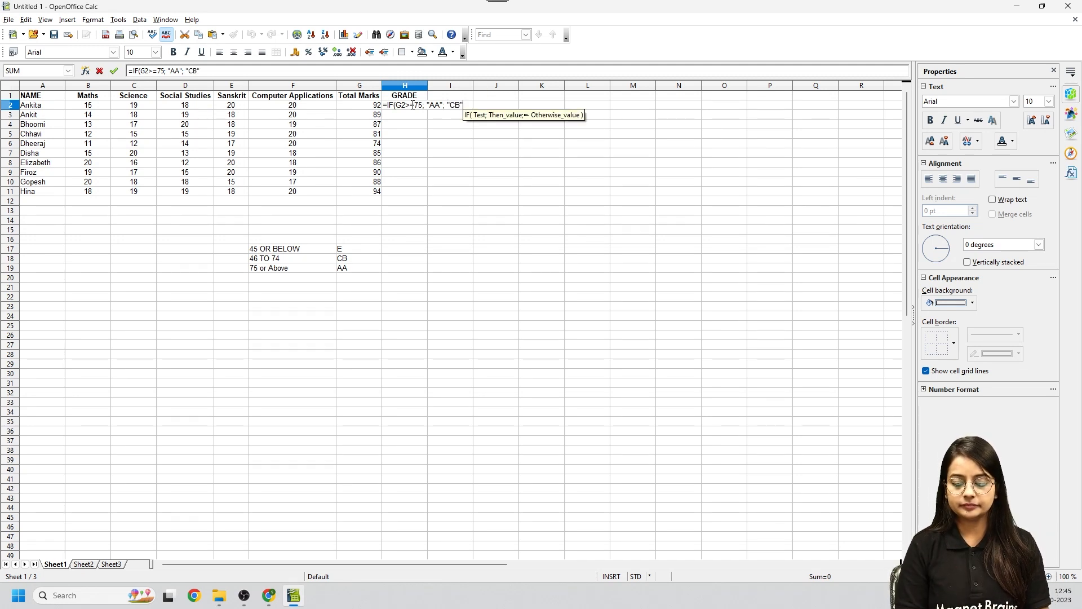
type(")")
key("Return")
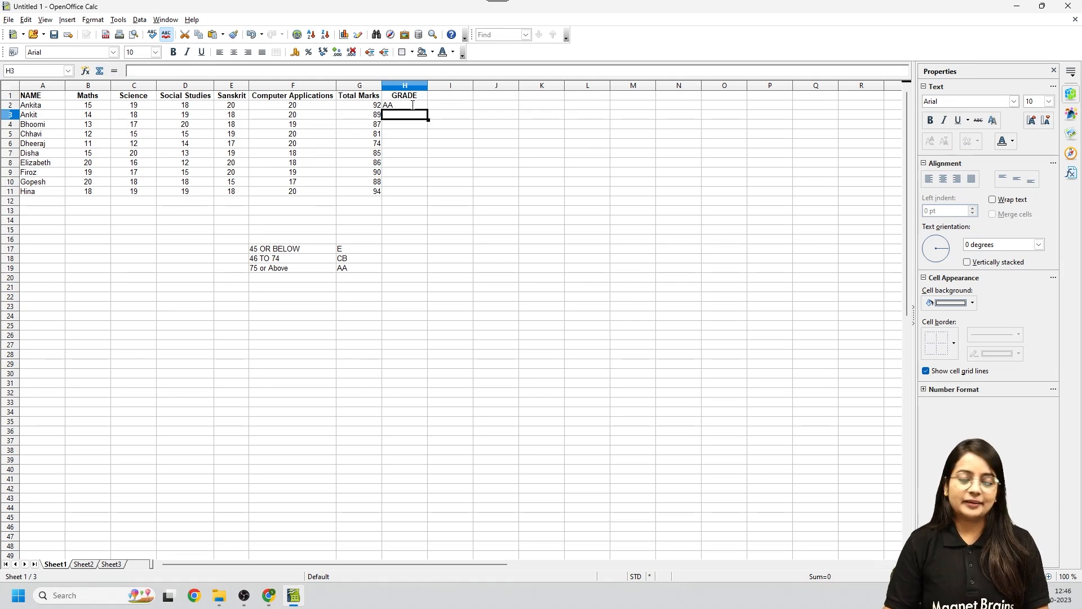
Step: Fill the IF formula from H2 down the GRADE column to H11
double_click(395, 106)
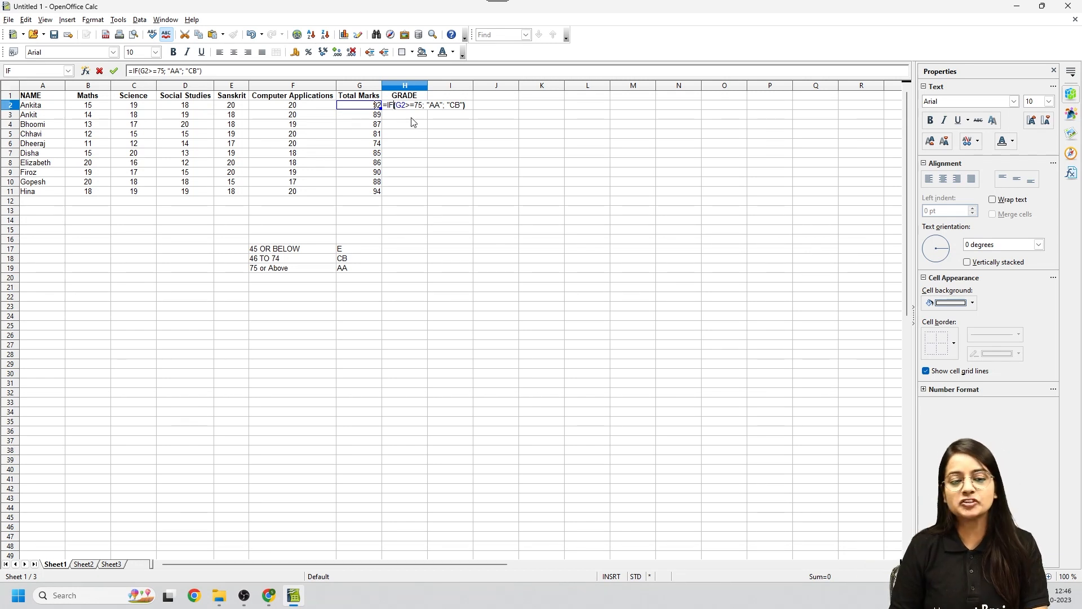
left_click(465, 105)
left_click(466, 104)
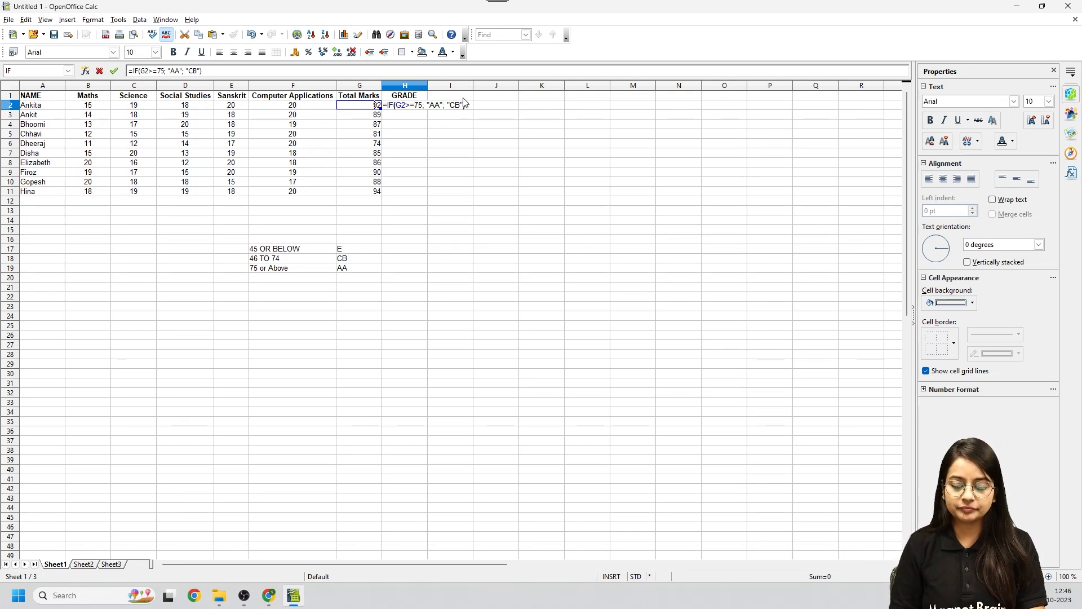
key("Return")
left_click(415, 107)
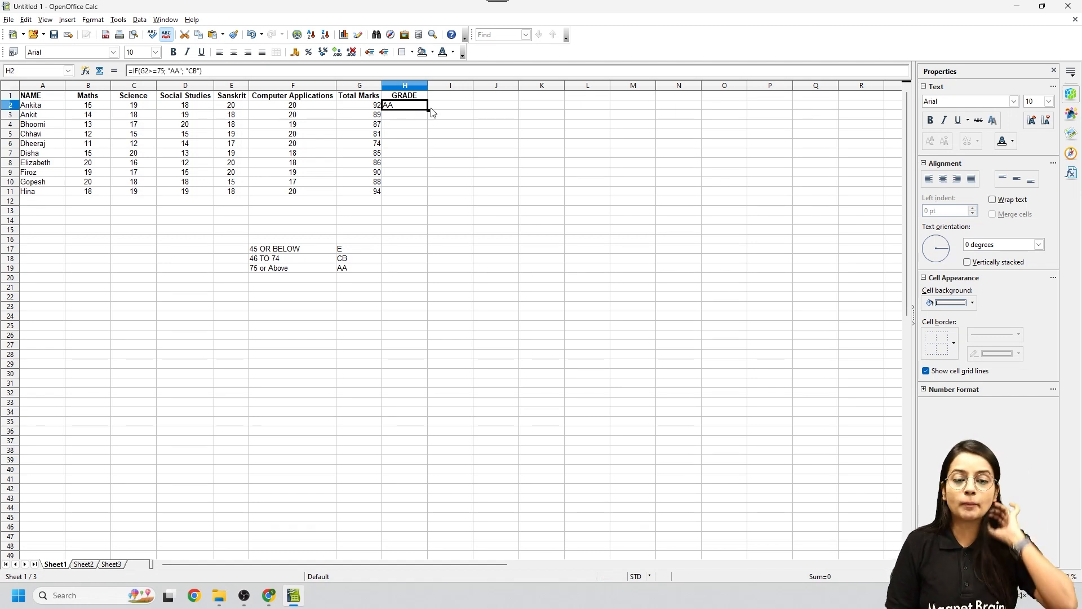
left_click_drag(427, 122, 427, 193)
left_click_drag(429, 197, 431, 198)
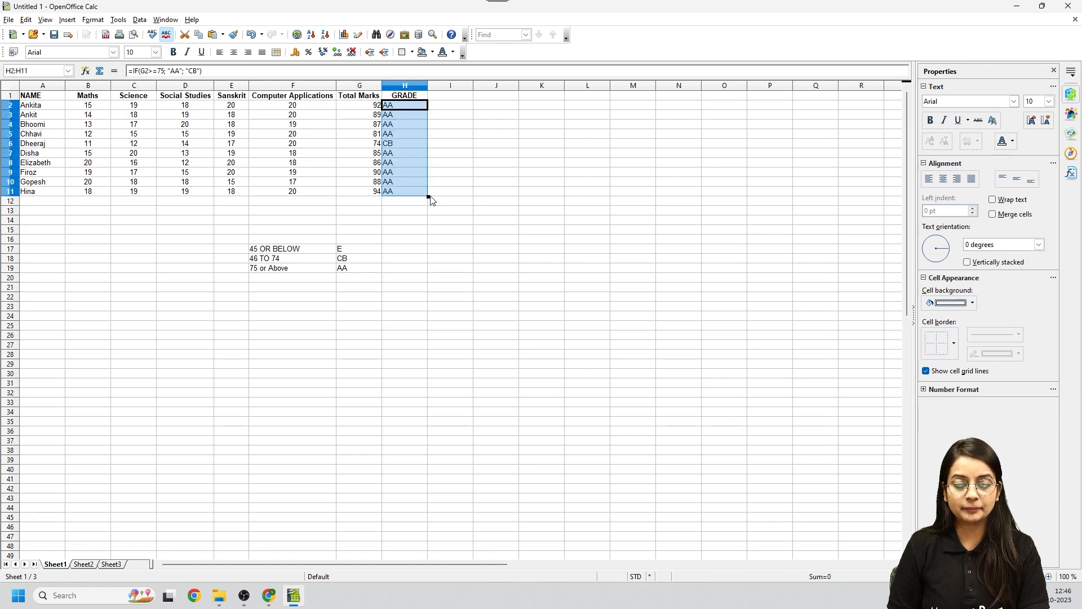
left_click(448, 136)
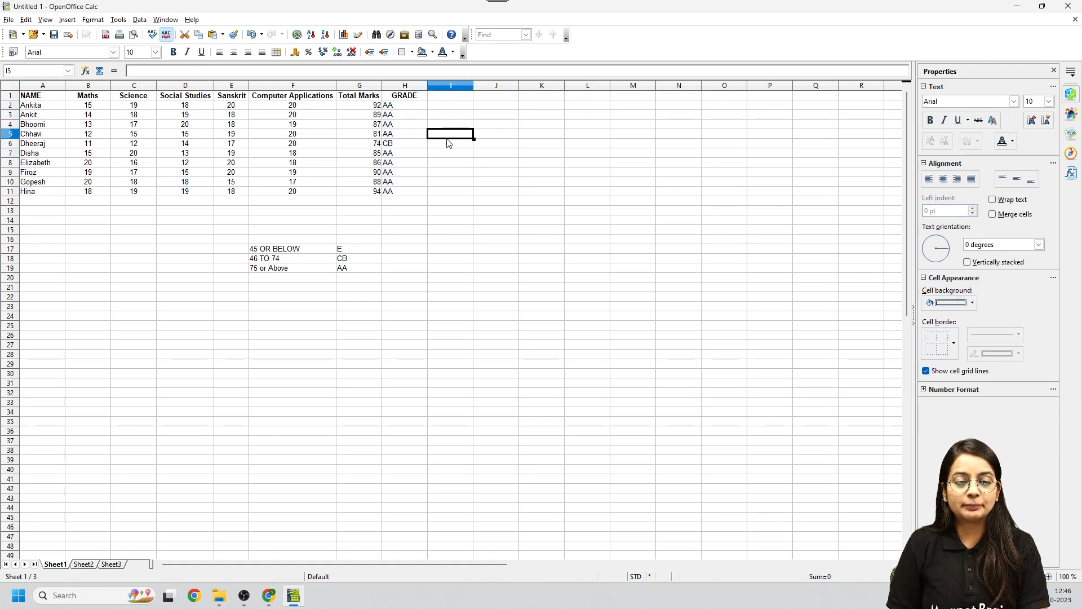
Step: Check each student's total in G2:G11 against the grade assigned in the GRADE column
left_click(378, 105)
left_click(403, 108)
left_click(360, 116)
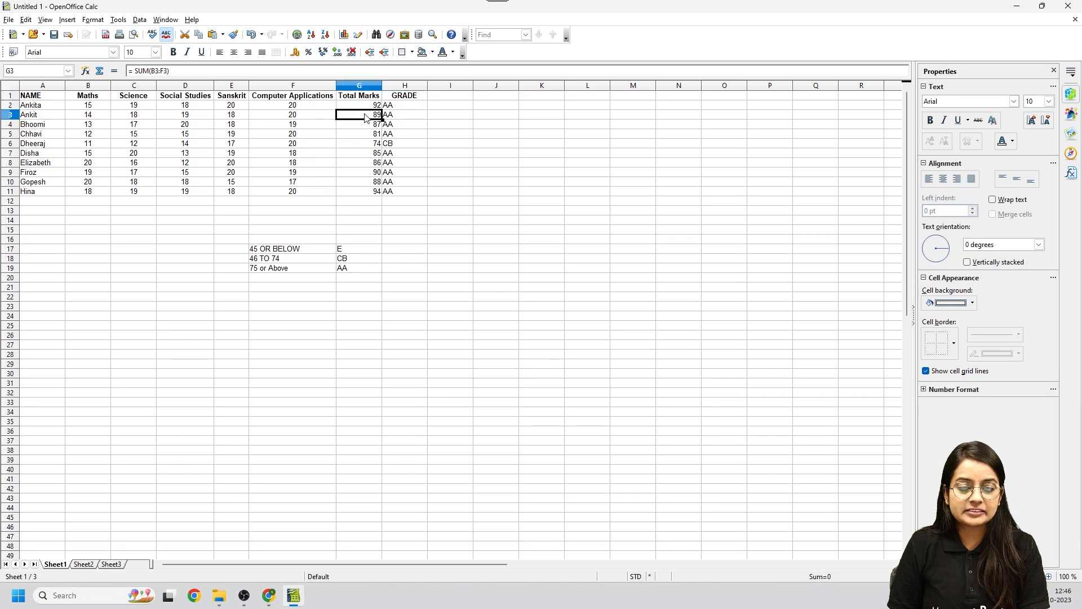
left_click(407, 116)
left_click(371, 125)
left_click(400, 125)
left_click(372, 135)
left_click(395, 136)
left_click(372, 146)
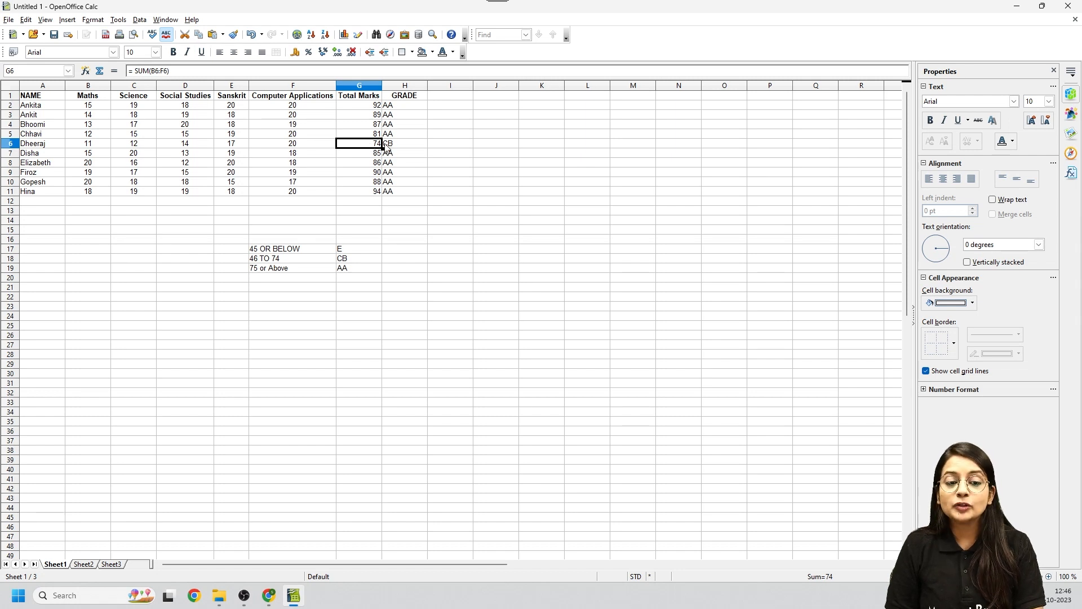
left_click(389, 146)
left_click(369, 155)
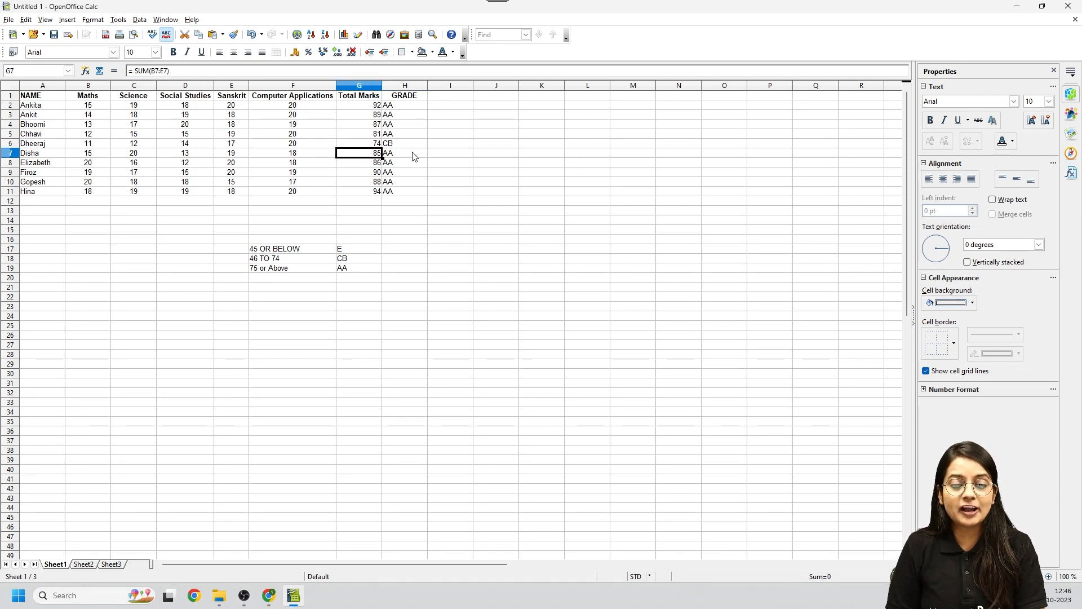
left_click(368, 165)
left_click(367, 172)
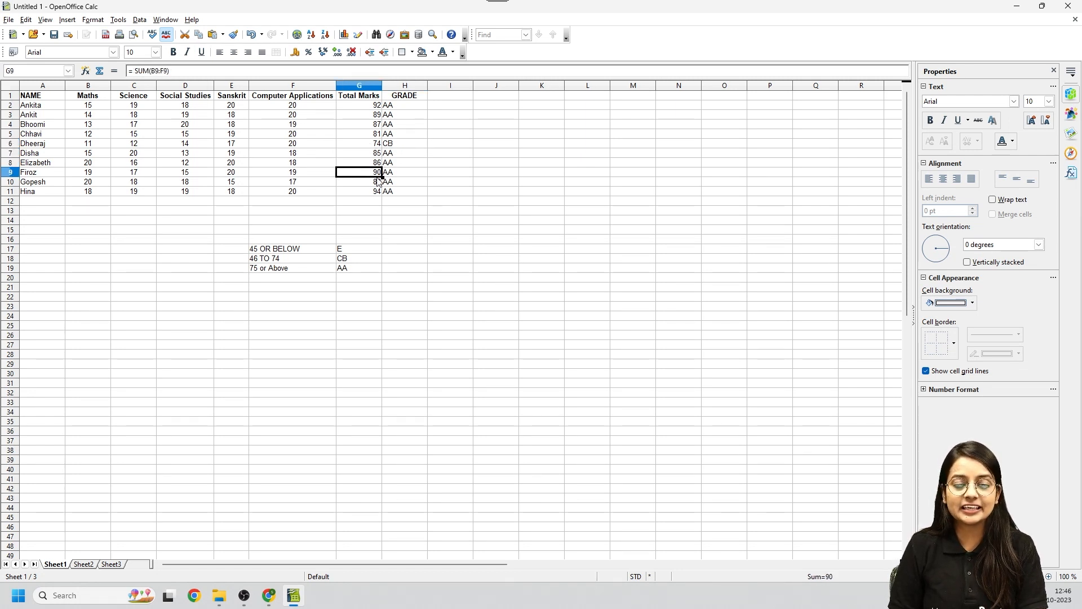
left_click(367, 182)
left_click(369, 192)
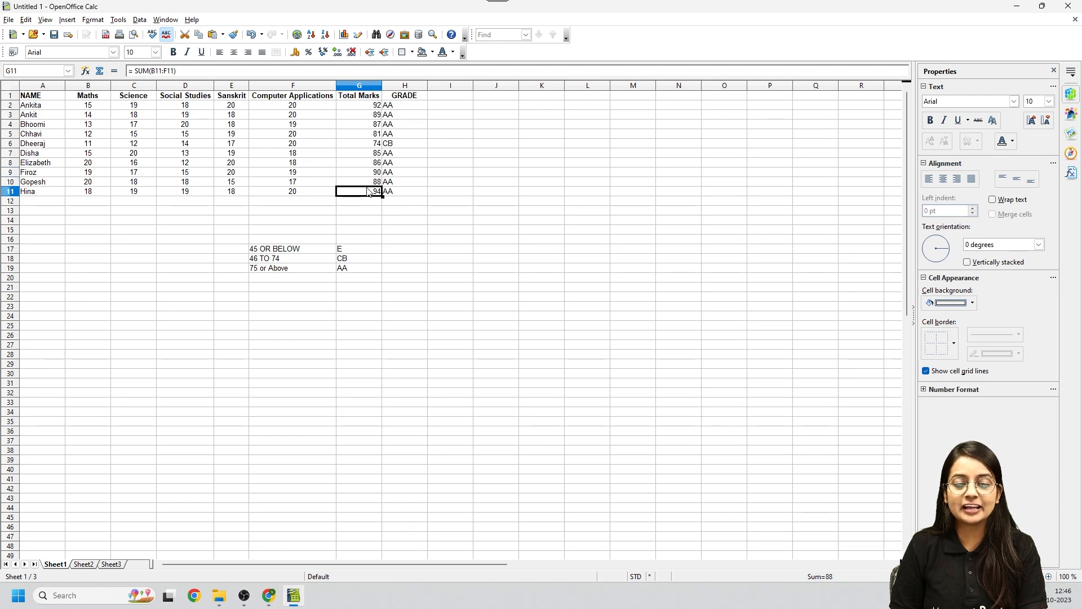
left_click(417, 191)
left_click(453, 153)
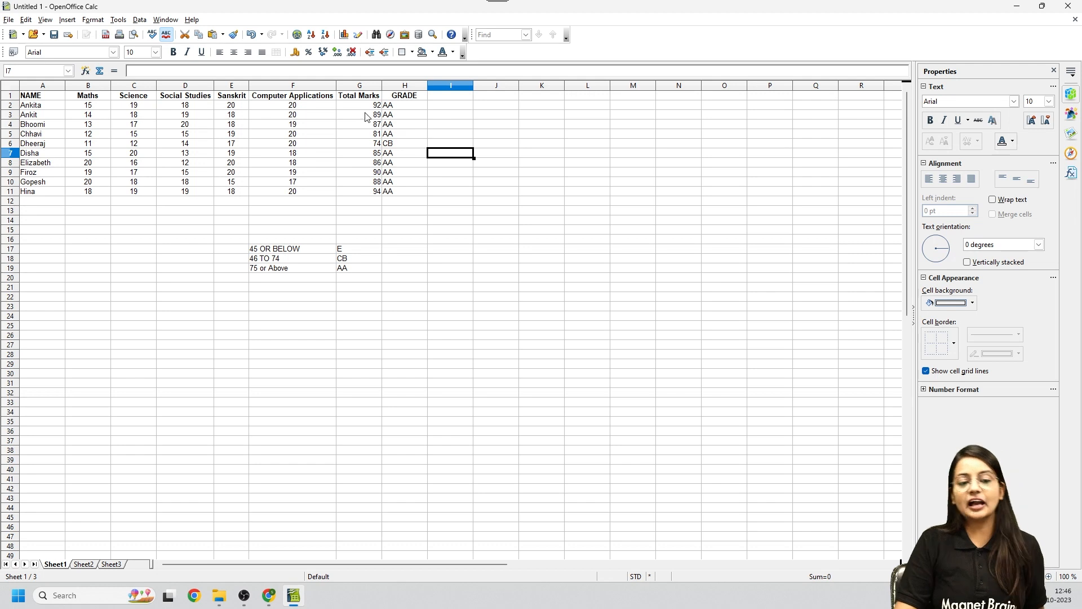
Step: Center the totals and grades in the range G2:H11
left_click_drag(357, 108, 417, 200)
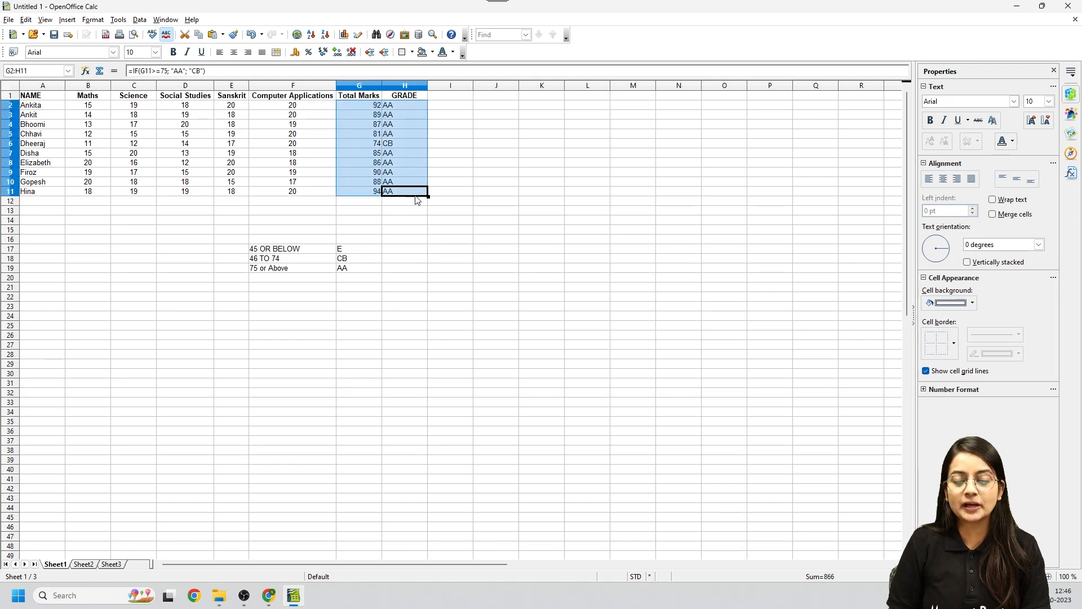
left_click(232, 53)
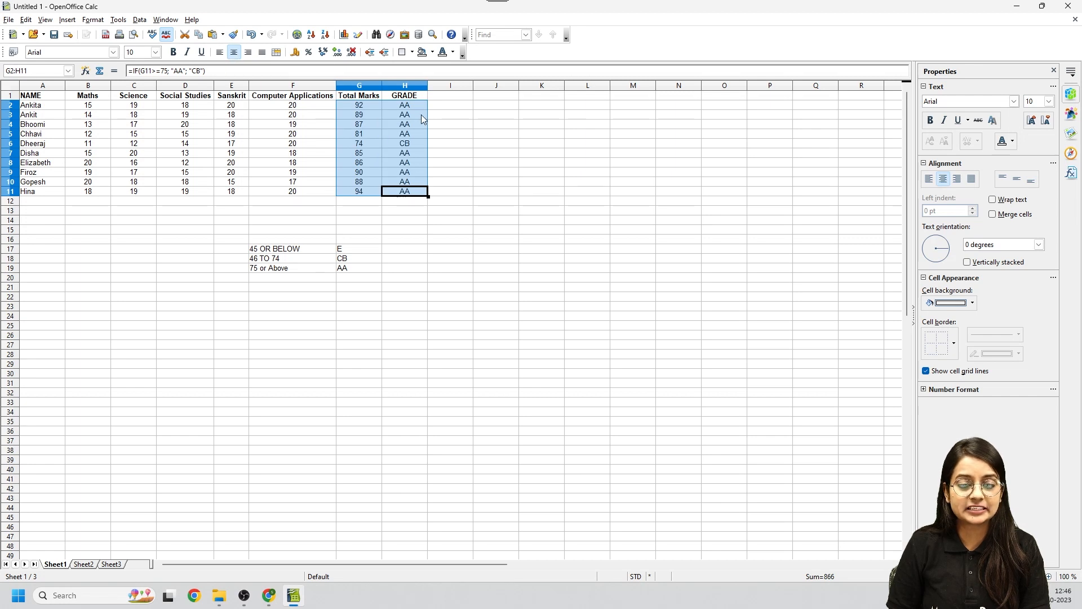
left_click(451, 132)
Step: Make the grades in H2:H11 bold
left_click(395, 107)
left_click_drag(394, 108, 405, 193)
left_click(170, 52)
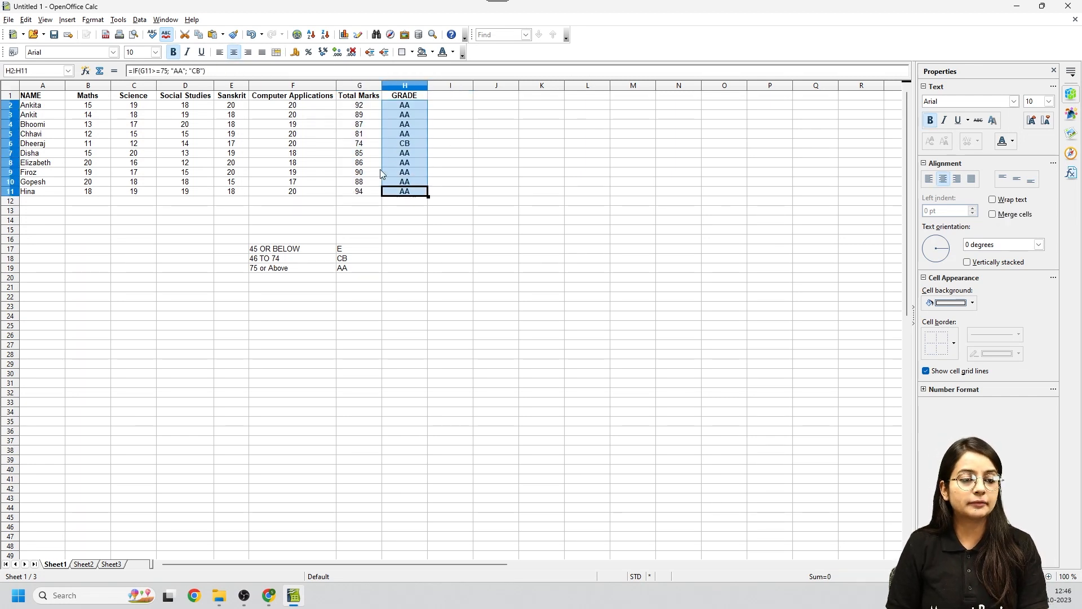
left_click(463, 211)
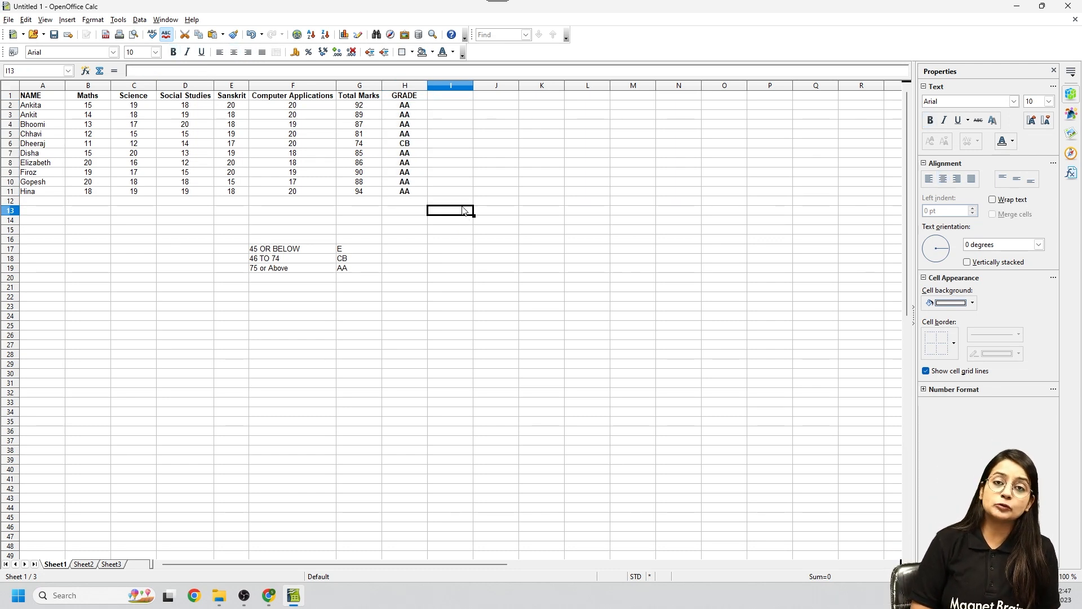
left_click_drag(263, 249, 350, 266)
key("Delete")
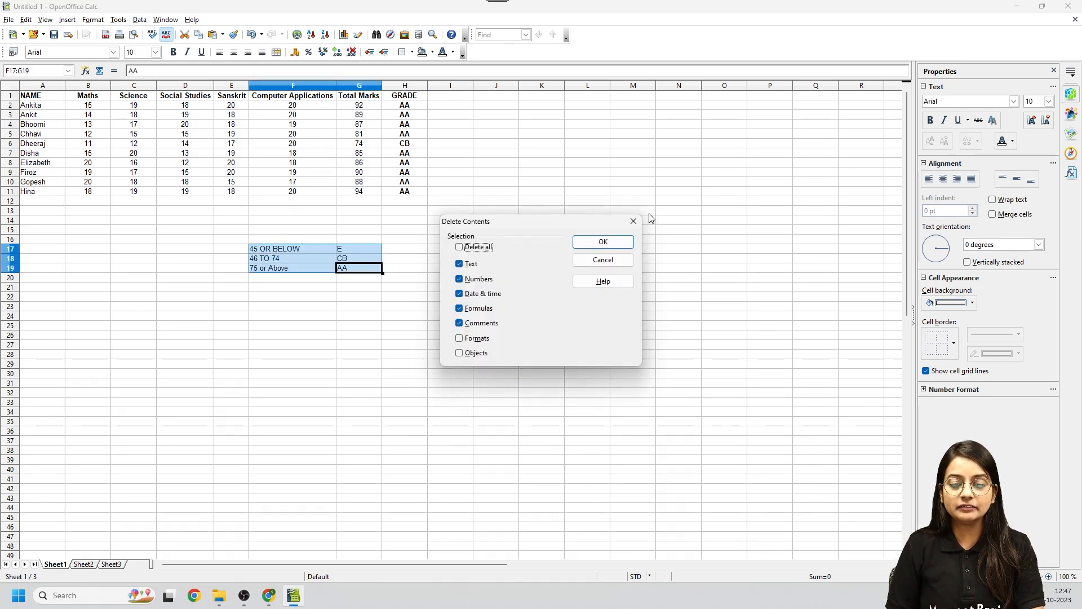
left_click(634, 221)
Step: Try deleting the grade criteria cells F17:G19 with the Shift cells up option, and undo the deletion
left_click(274, 252)
left_click_drag(256, 251, 362, 271)
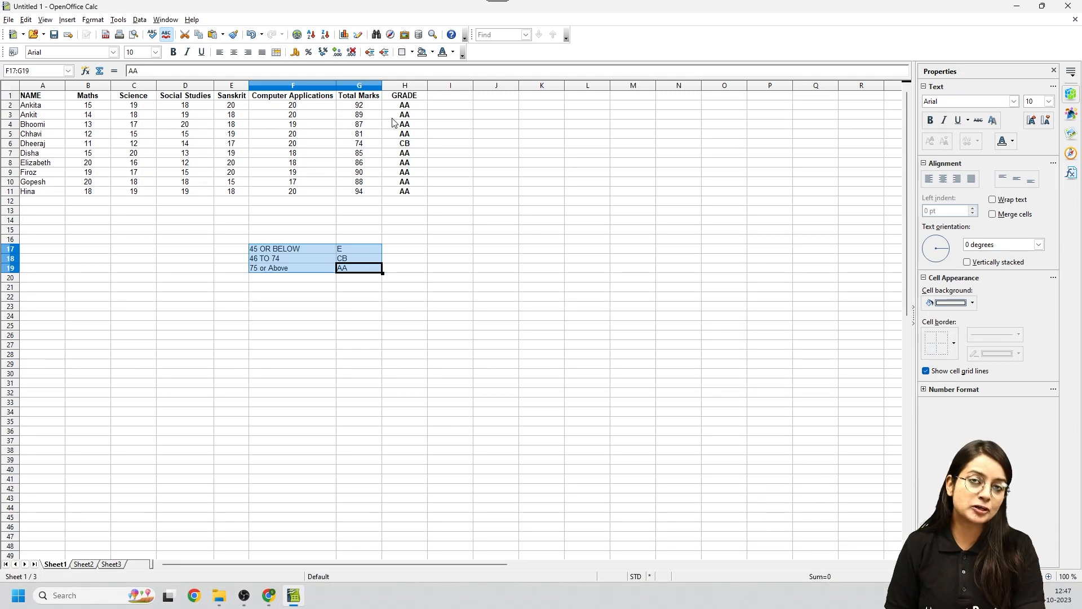
left_click(306, 259)
left_click(254, 250)
left_click_drag(254, 250, 361, 277)
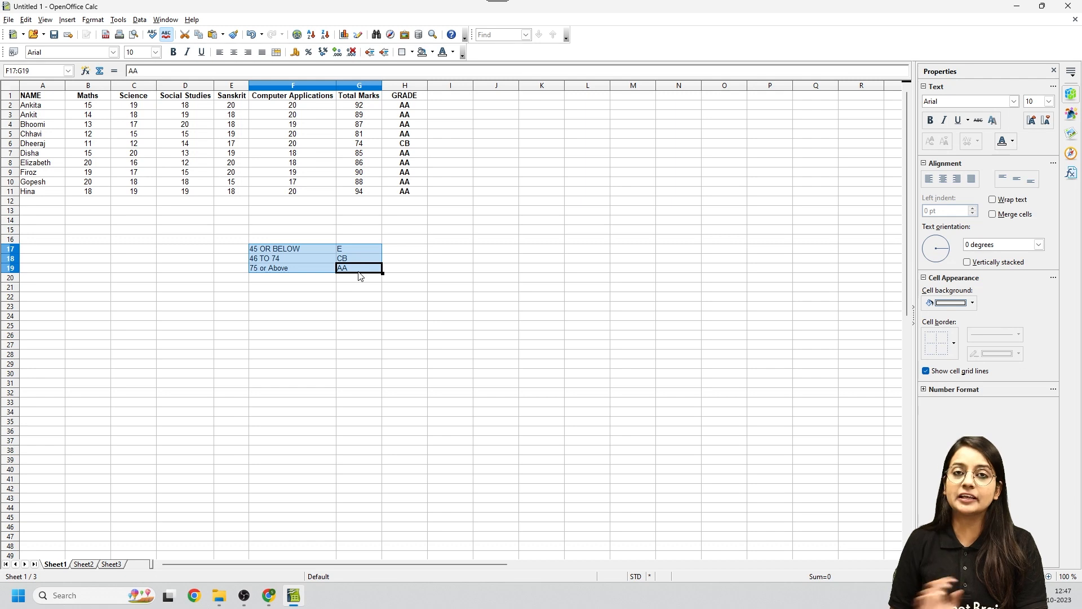
left_click(67, 21)
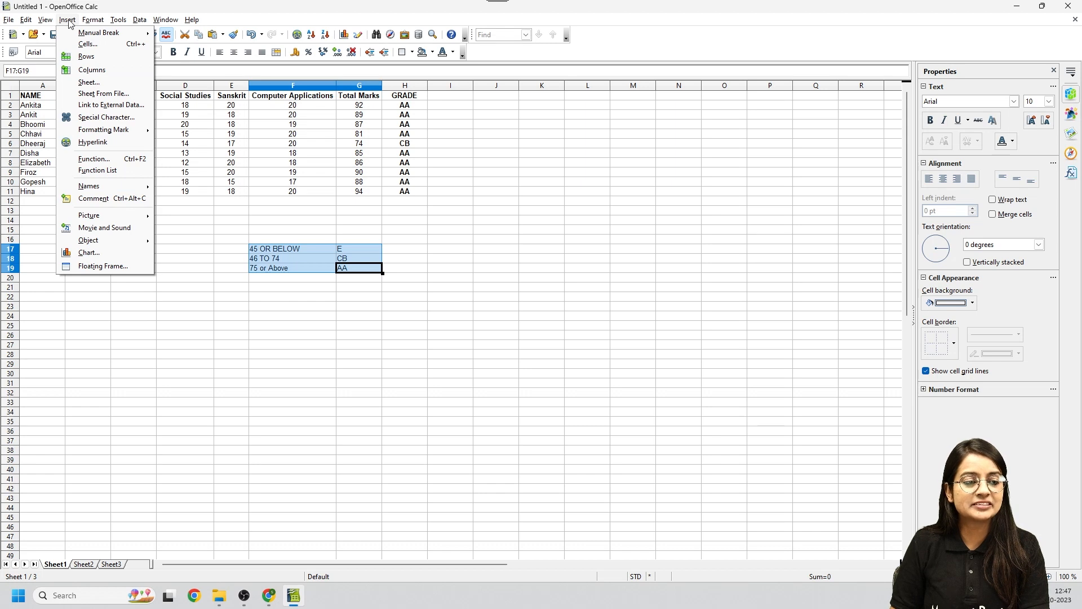
mouse_move(94, 23)
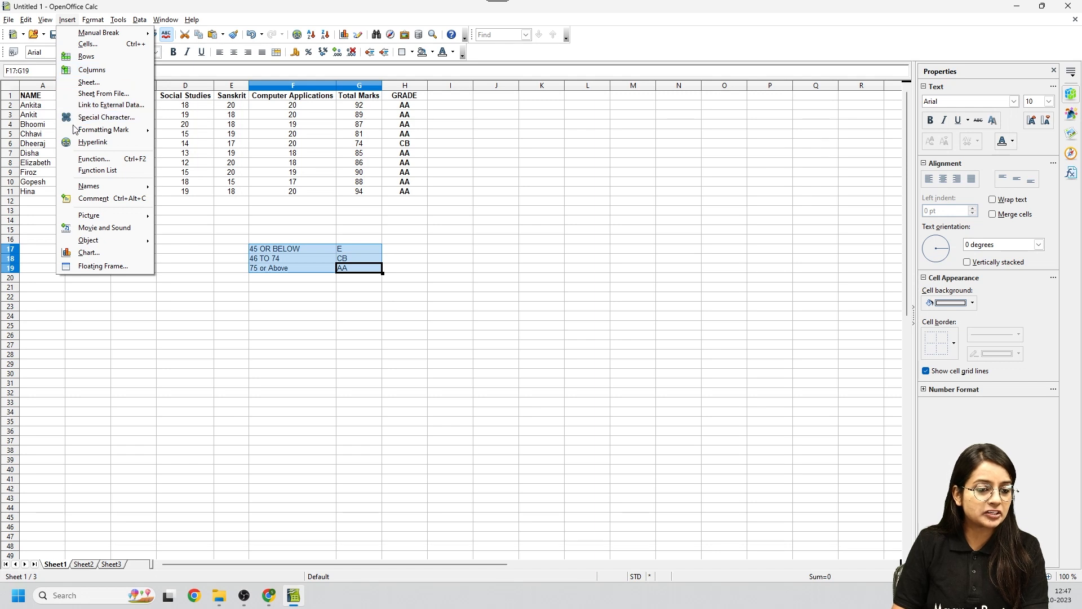
mouse_move(34, 23)
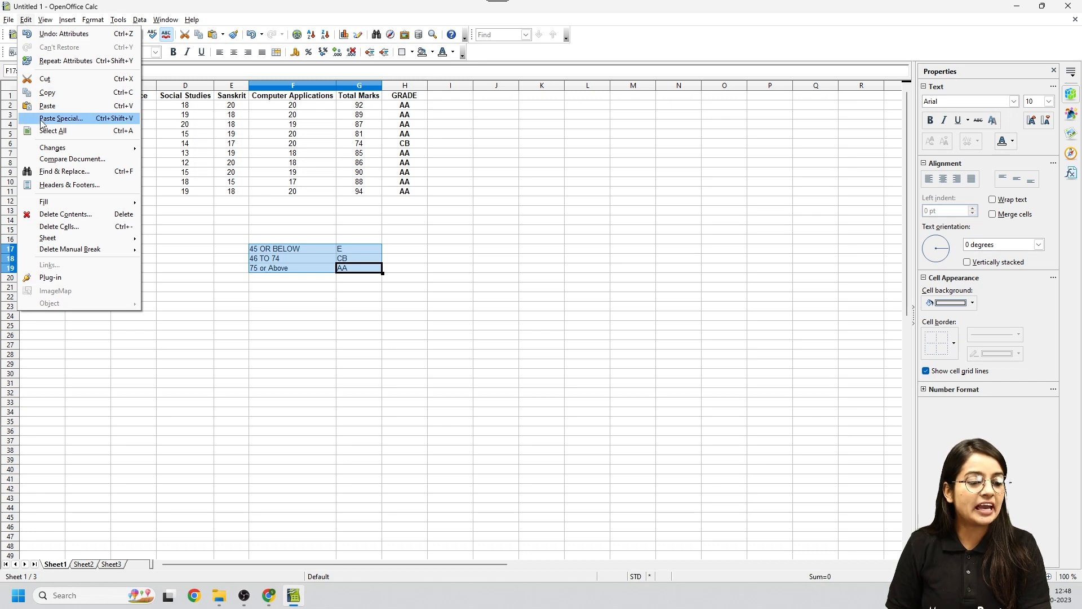
left_click(59, 226)
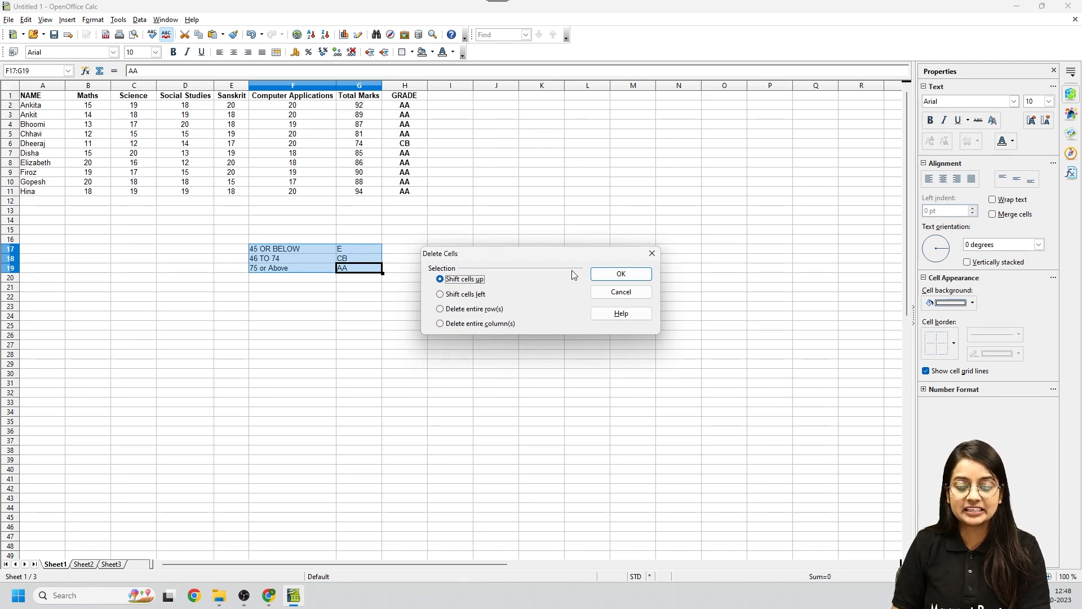
left_click(621, 274)
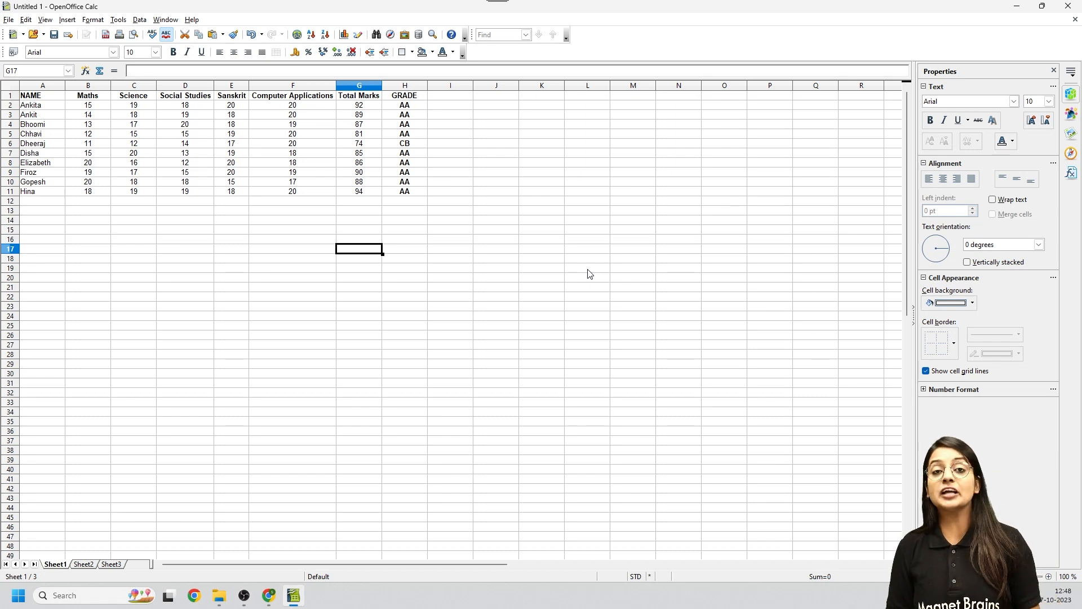
key("ctrl+z")
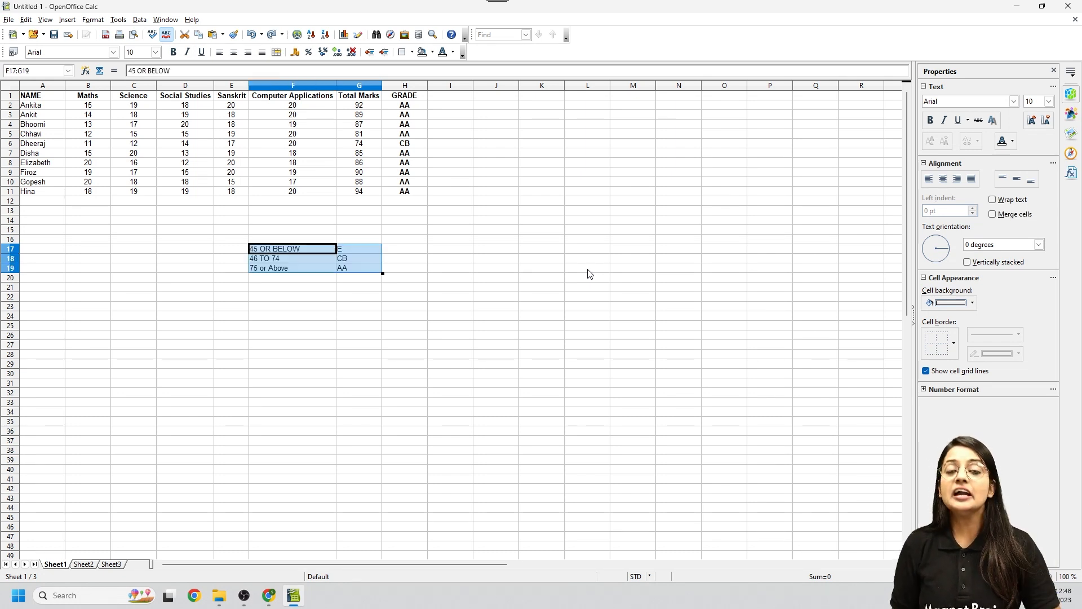
Step: Repeat the Delete Cells command on the still selected criteria block, shifting cells up, and undo it again
left_click(26, 20)
left_click(105, 233)
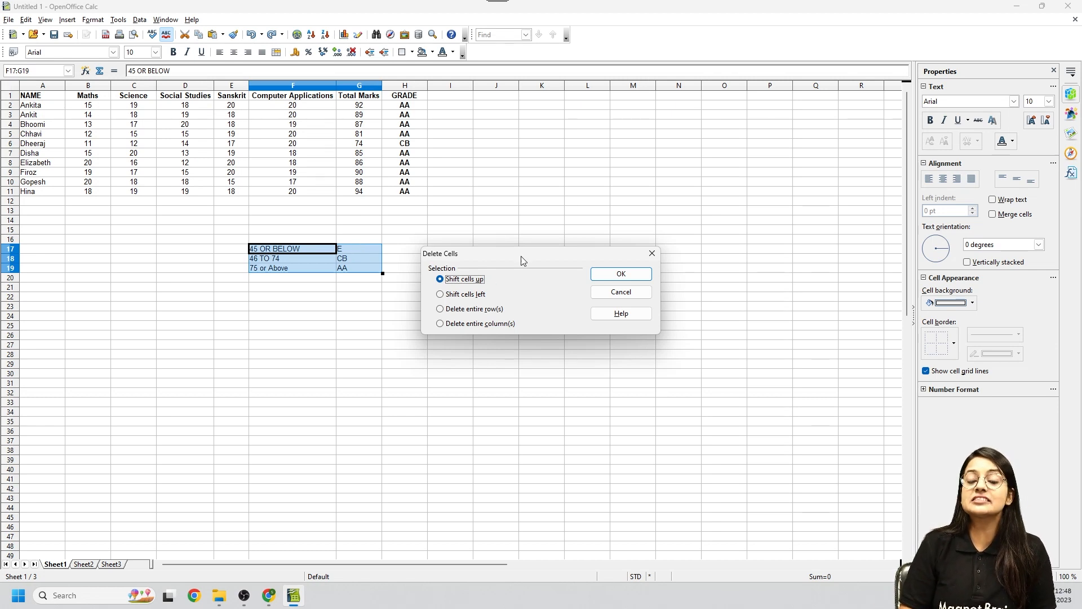
left_click(609, 277)
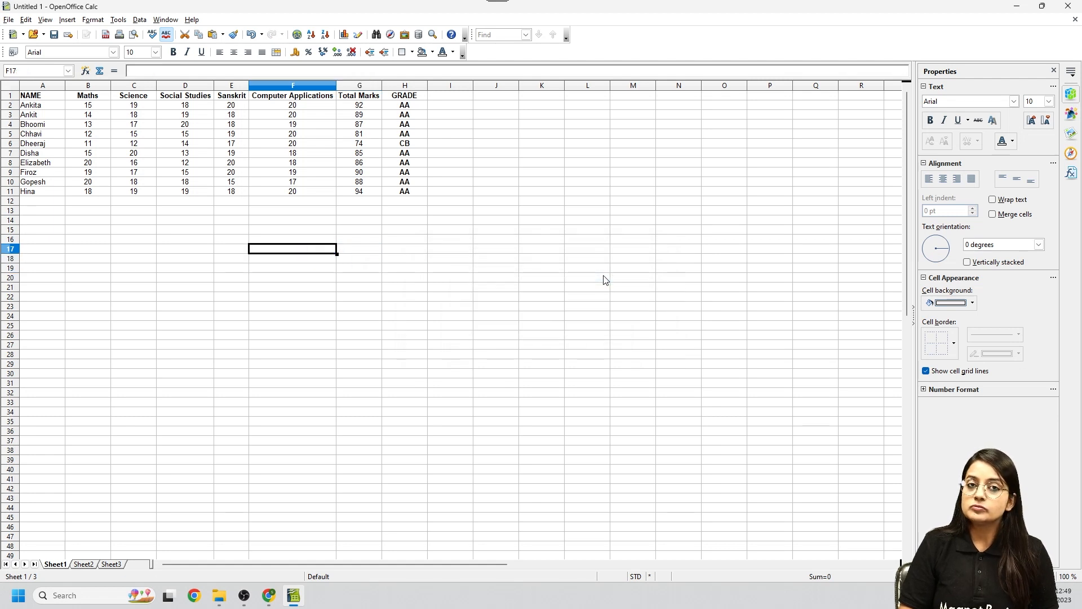
key("ctrl+z")
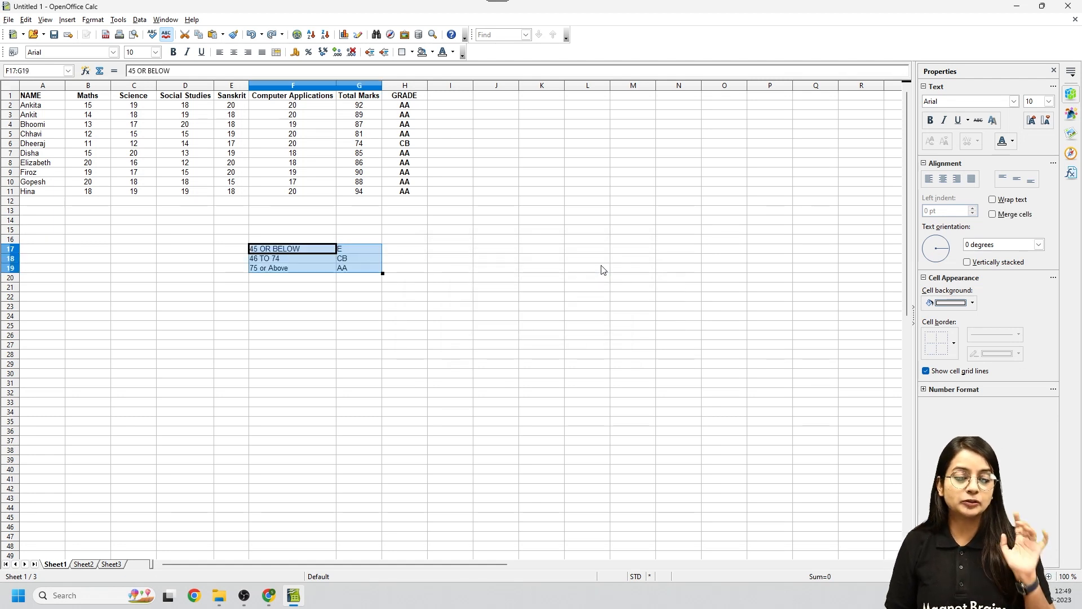
Step: Reselect F17:G19, try removing the criteria cells once more with Shift cells up, and undo the removal
left_click(313, 280)
left_click(291, 251)
left_click_drag(291, 254, 375, 268)
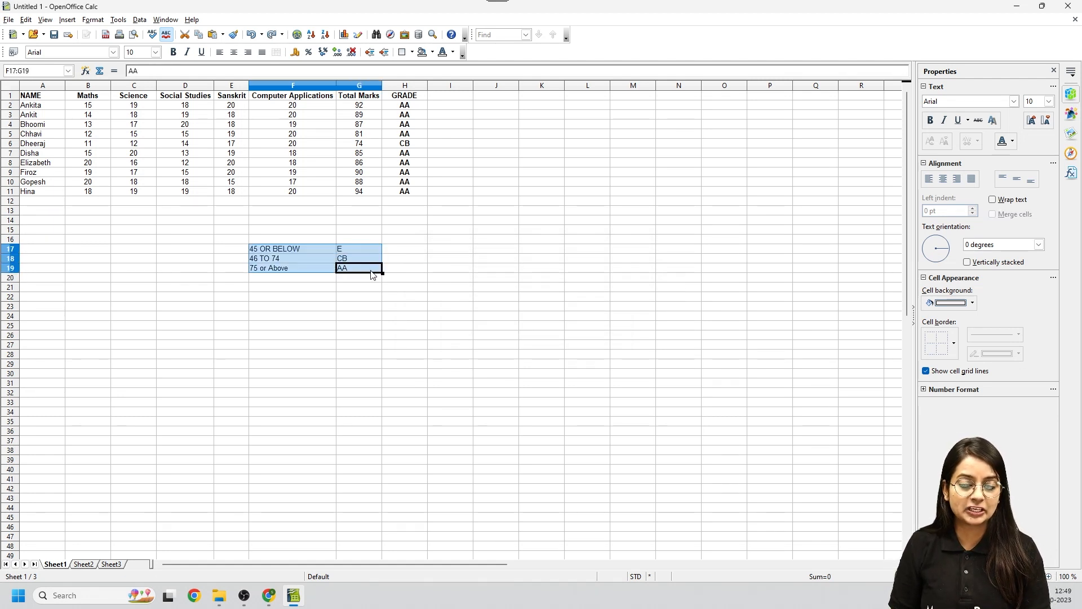
right_click(377, 269)
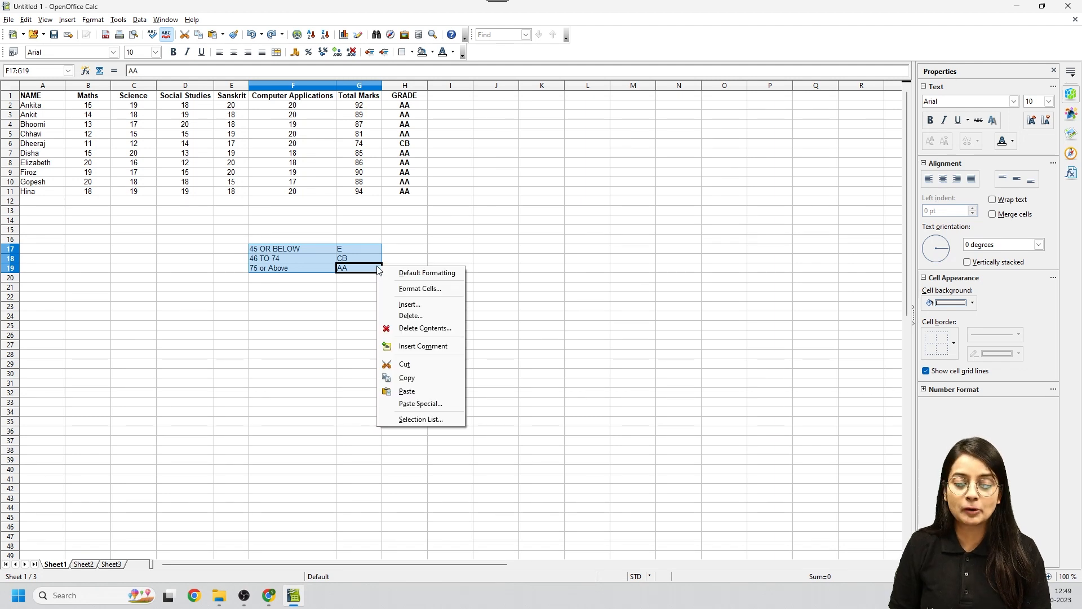
left_click(427, 317)
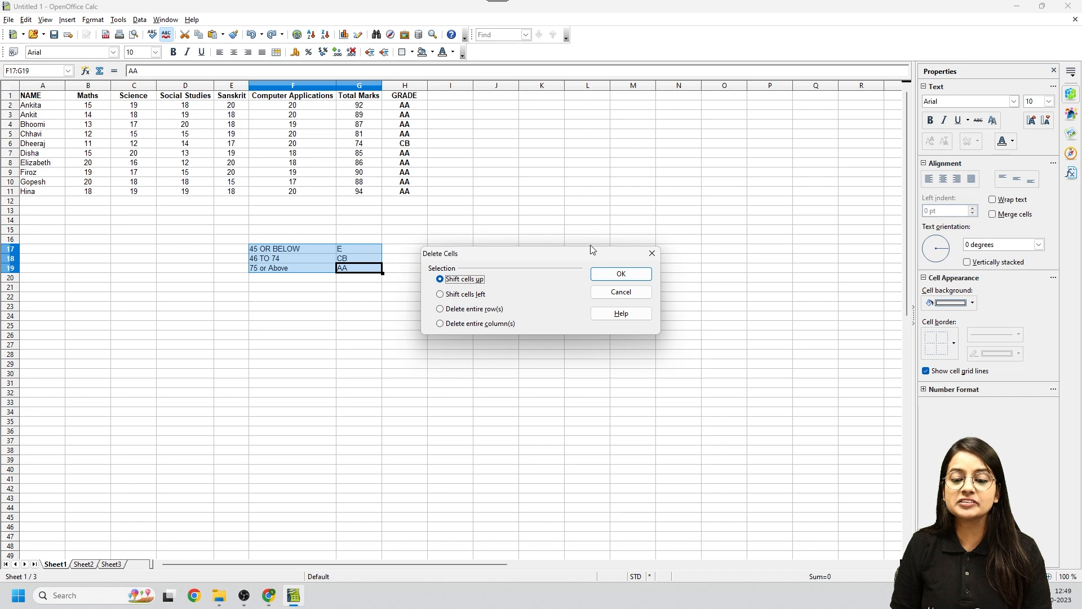
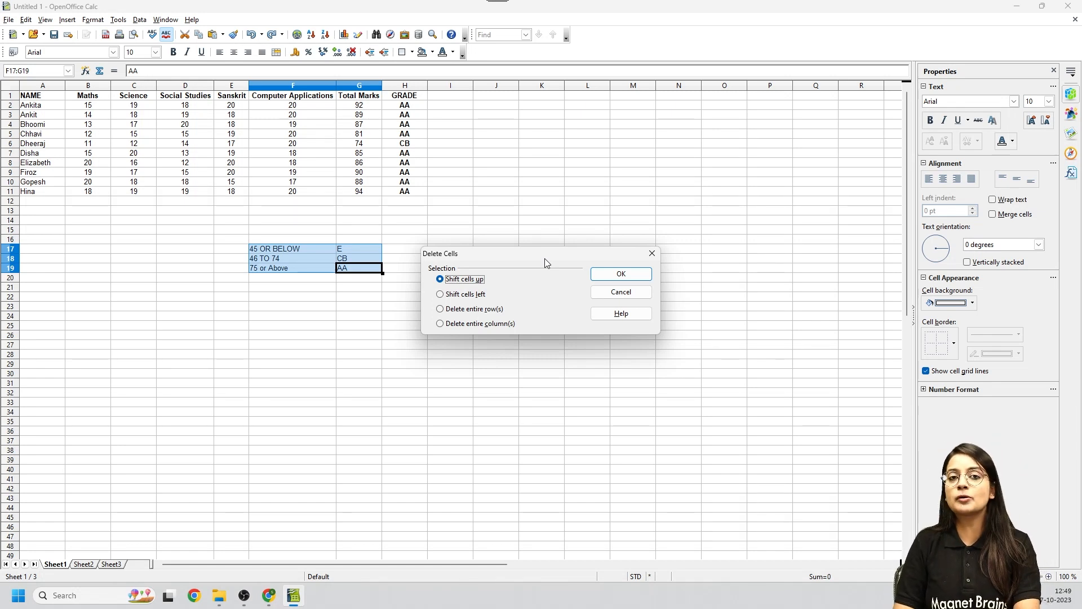
left_click(601, 273)
key("ctrl+z")
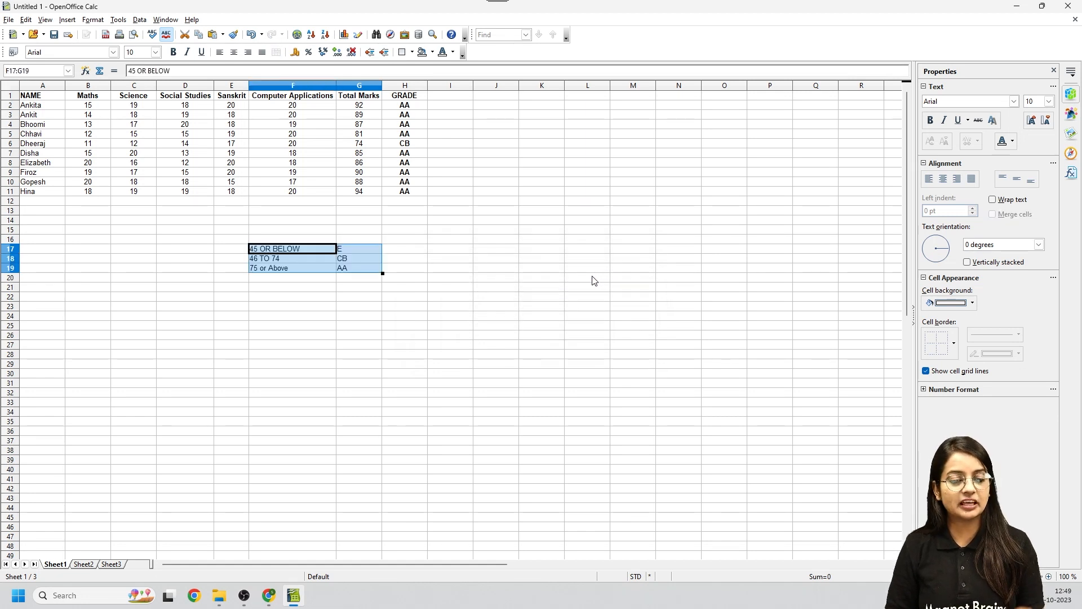
Step: Clear the grade criteria in F17:G19 with Delete Contents, using the Delete all option
left_click(448, 307)
left_click_drag(254, 250, 363, 274)
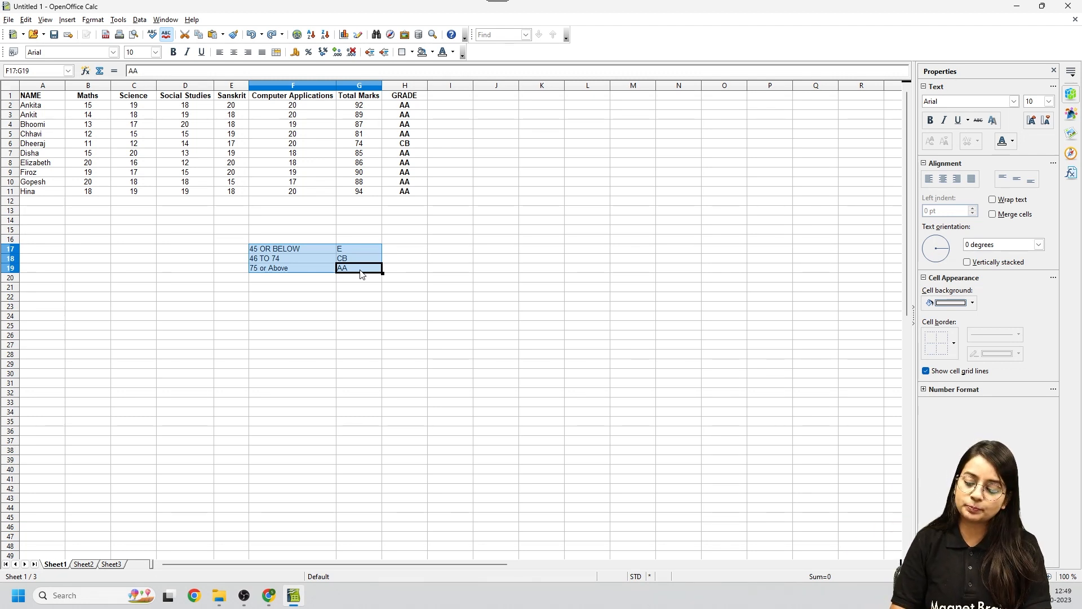
key("Delete")
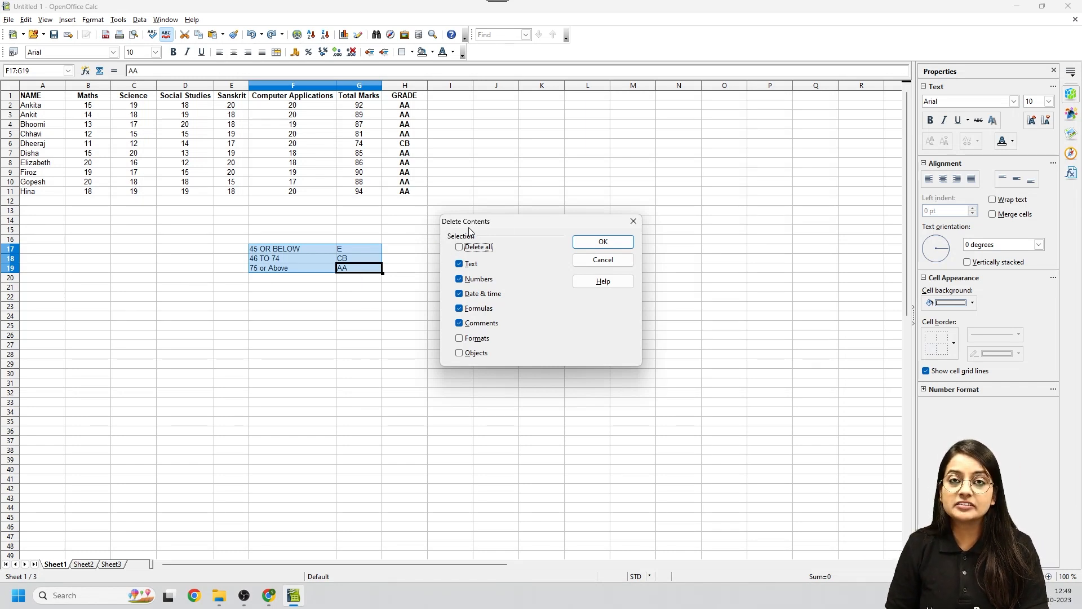
left_click(468, 249)
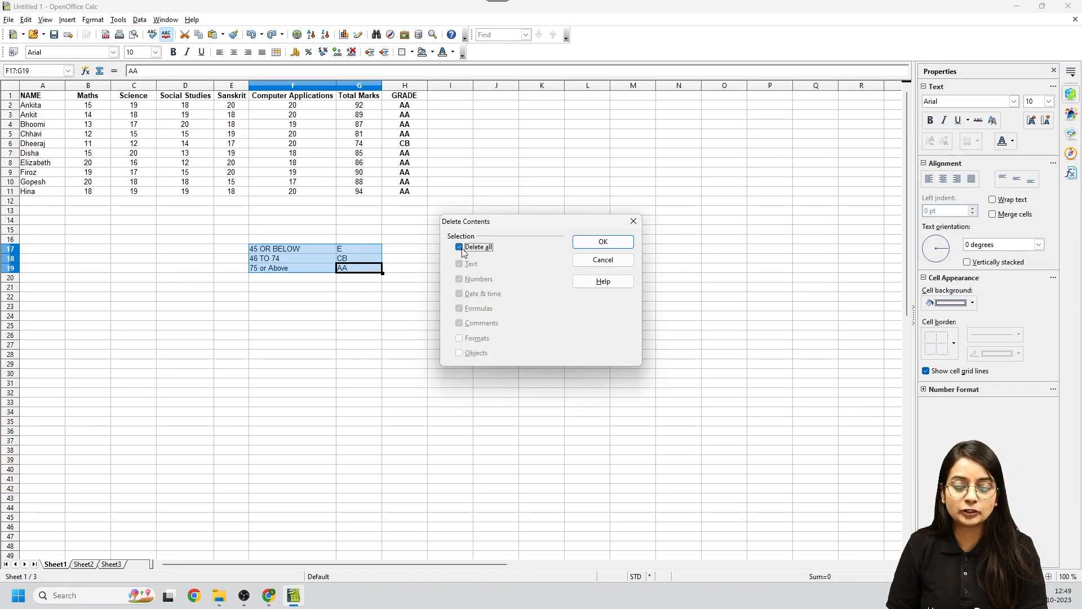
left_click(608, 248)
left_click(467, 269)
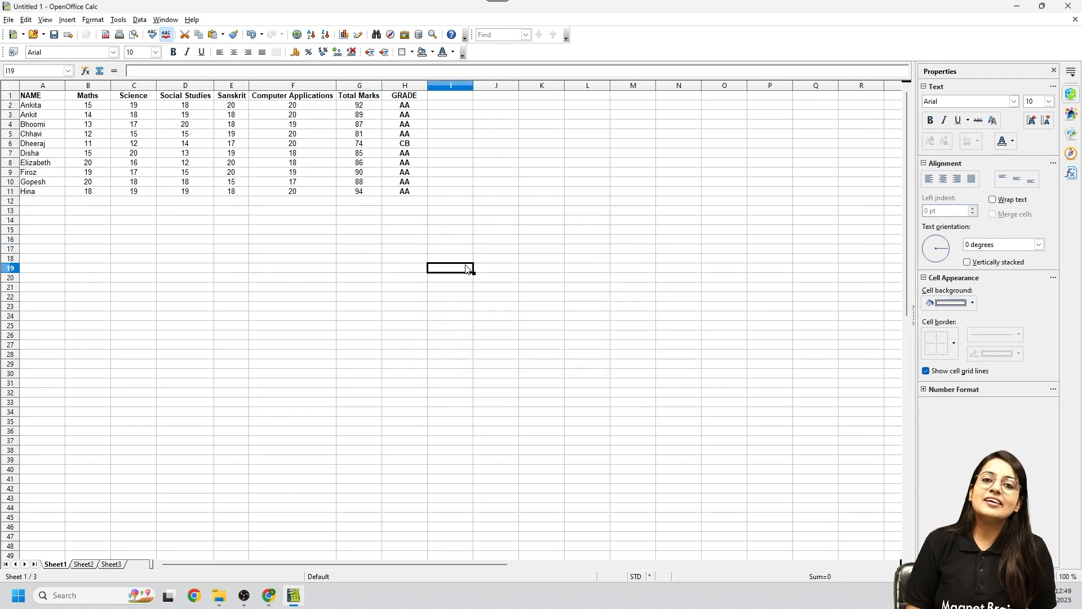
left_click(350, 202)
left_click(429, 212)
left_click(345, 310)
left_click(285, 229)
left_click(313, 184)
left_click(359, 153)
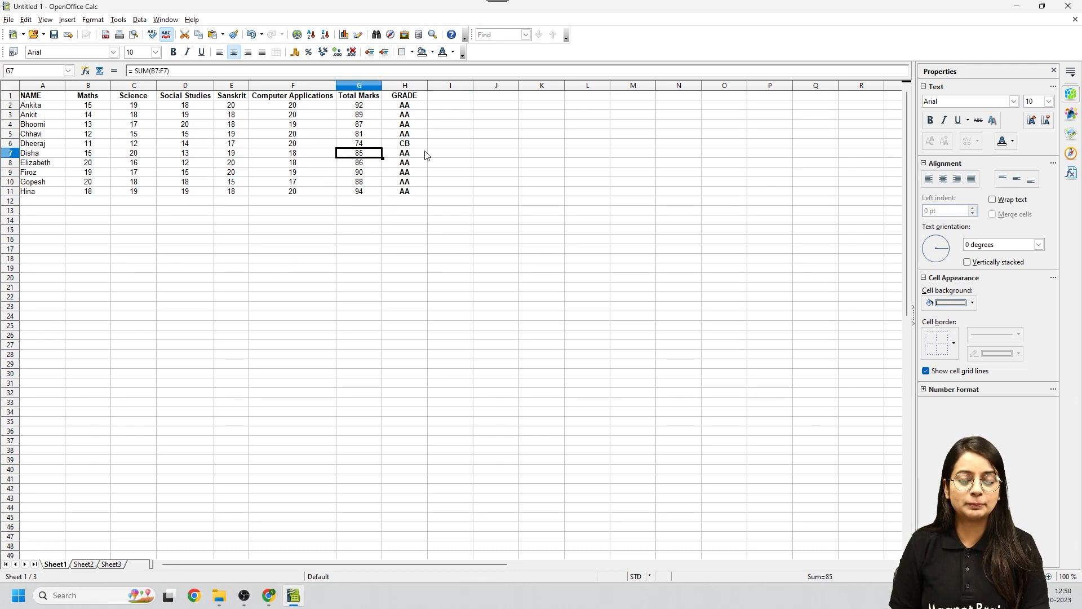
left_click(451, 191)
left_click(489, 168)
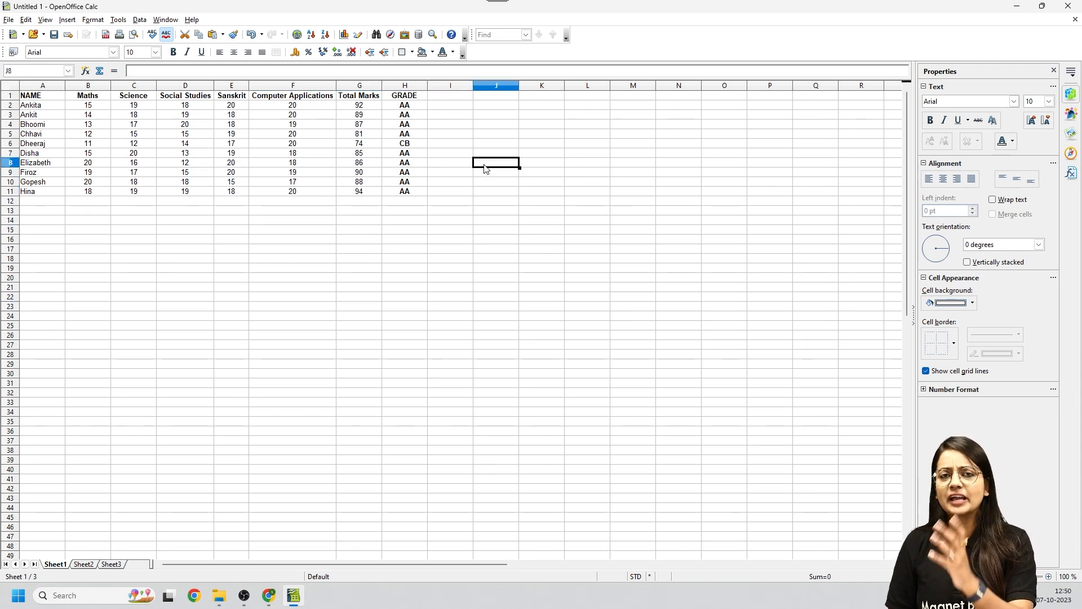
left_click(290, 193)
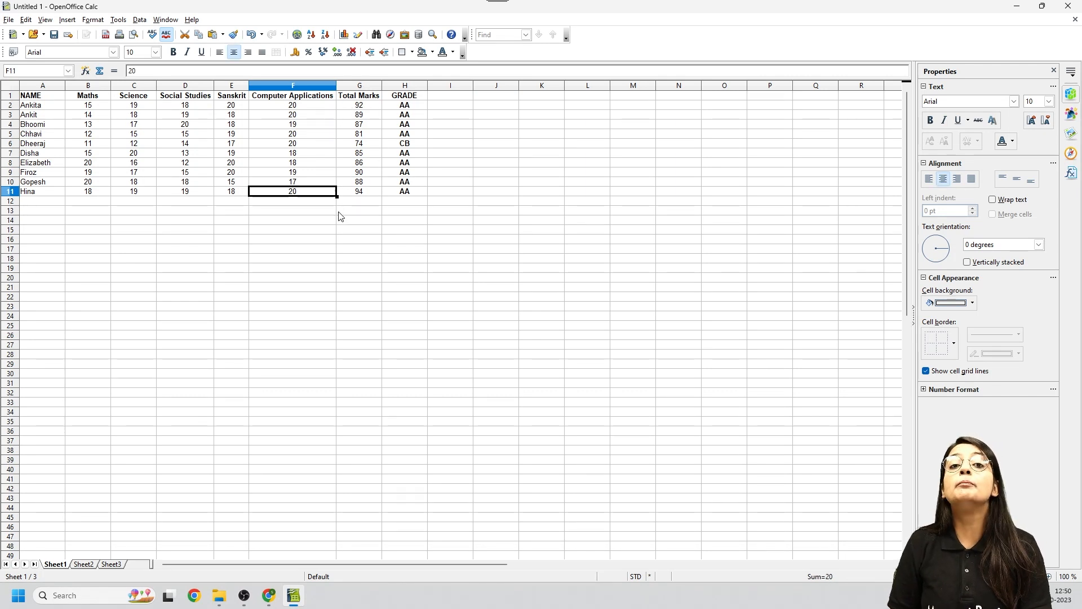
key("Down")
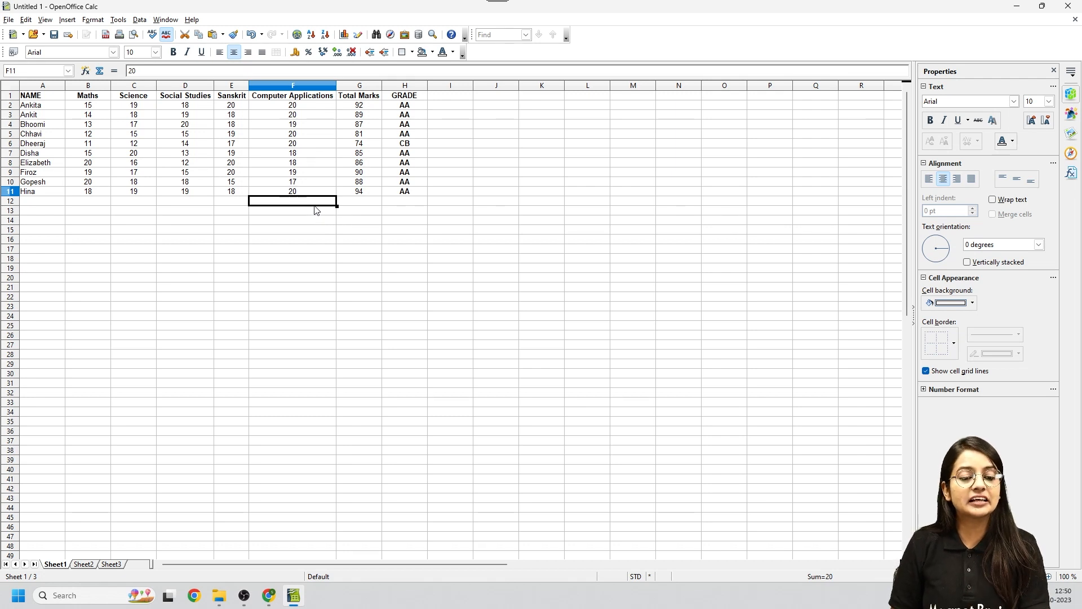
key("Down")
type("tOT")
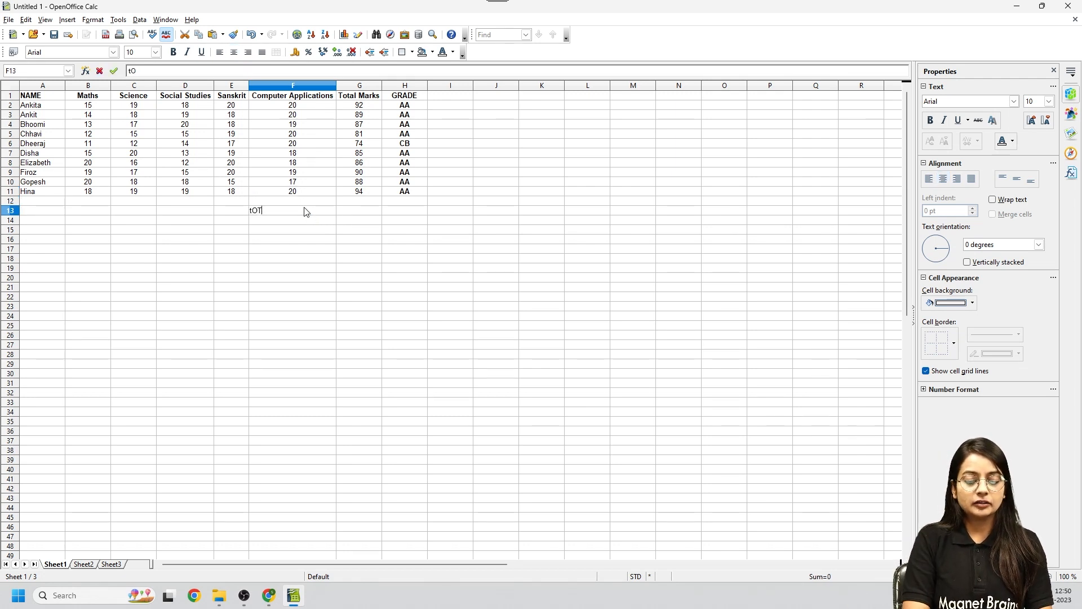
type("AL sTUDENT mARKINGS")
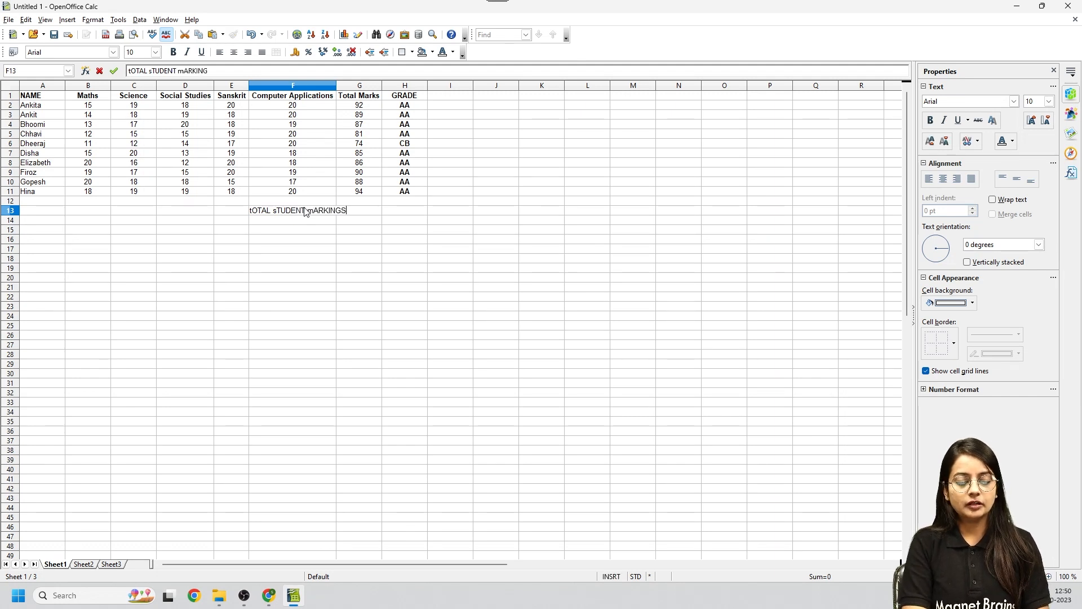
key("BackSpace")
key("BackSpace")
key("BackSpace")
key("BackSpace")
key("BackSpace")
key("BackSpace")
key("BackSpace")
key("BackSpace")
key("BackSpace")
key("BackSpace")
key("BackSpace")
key("BackSpace")
key("BackSpace")
key("BackSpace")
key("BackSpace")
key("BackSpace")
key("BackSpace")
key("BackSpace")
key("BackSpace")
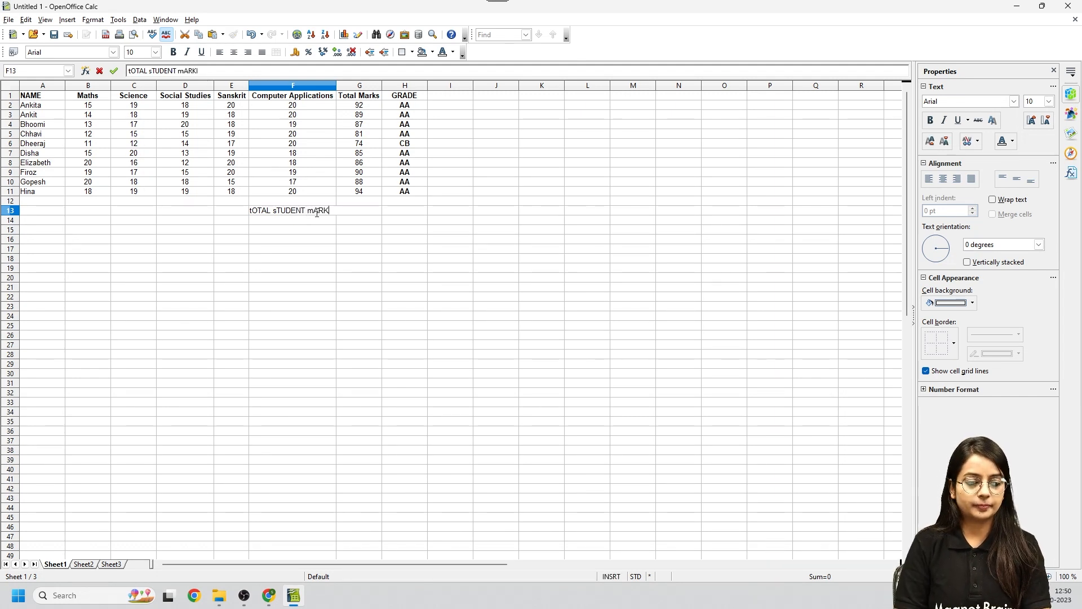
key("BackSpace")
key("BackSpace")
key("BackSpace")
Step: Enter the label "Total Marks of a Class" in cell F13 below the Computer Applications column
type("Tot")
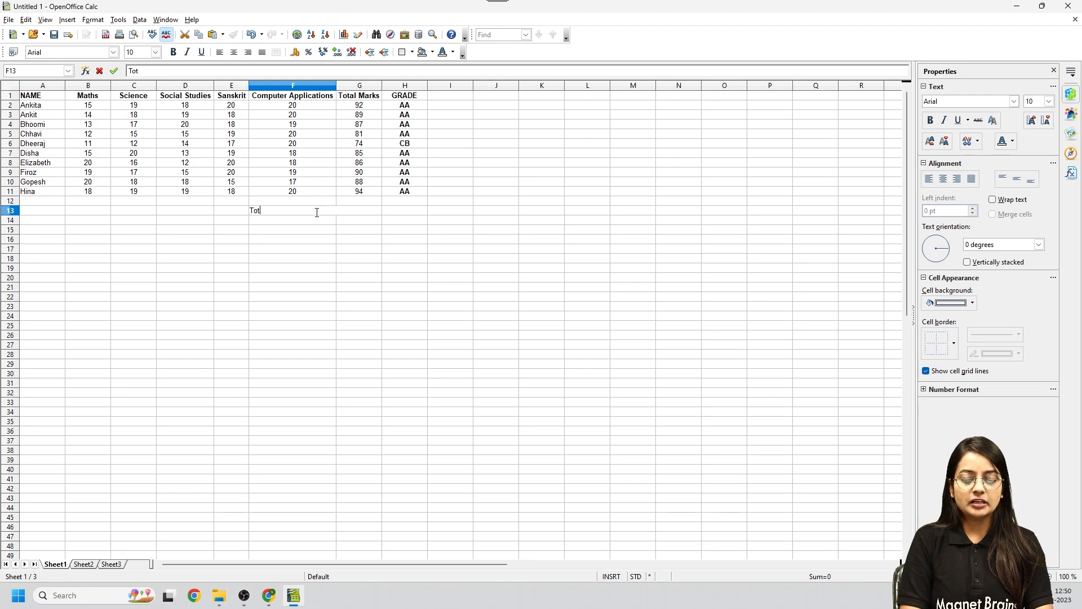
type("al M")
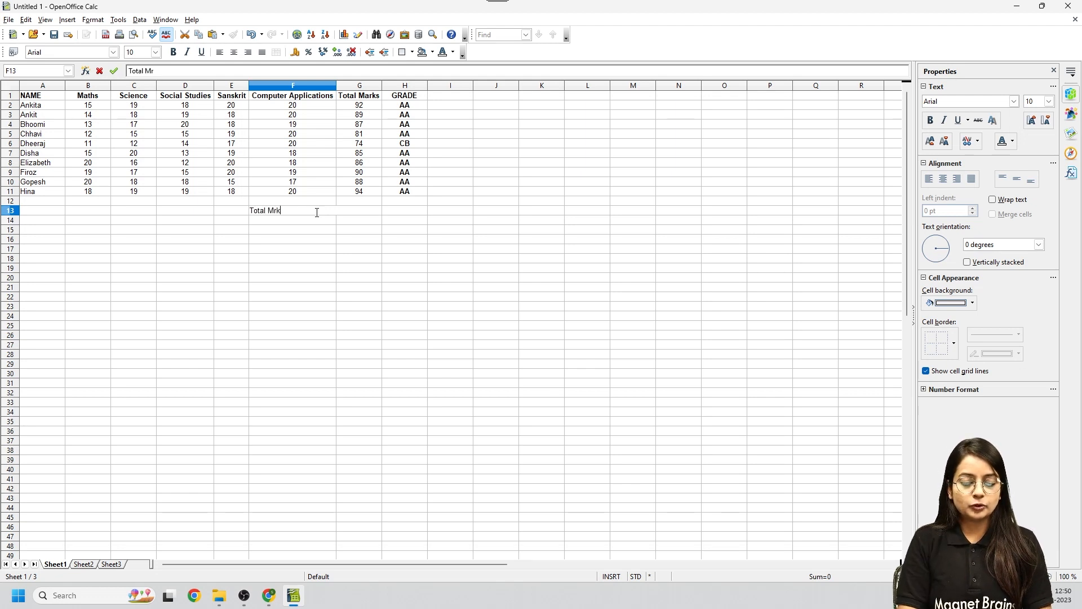
type("arks of a Class")
left_click(375, 228)
left_click(274, 209)
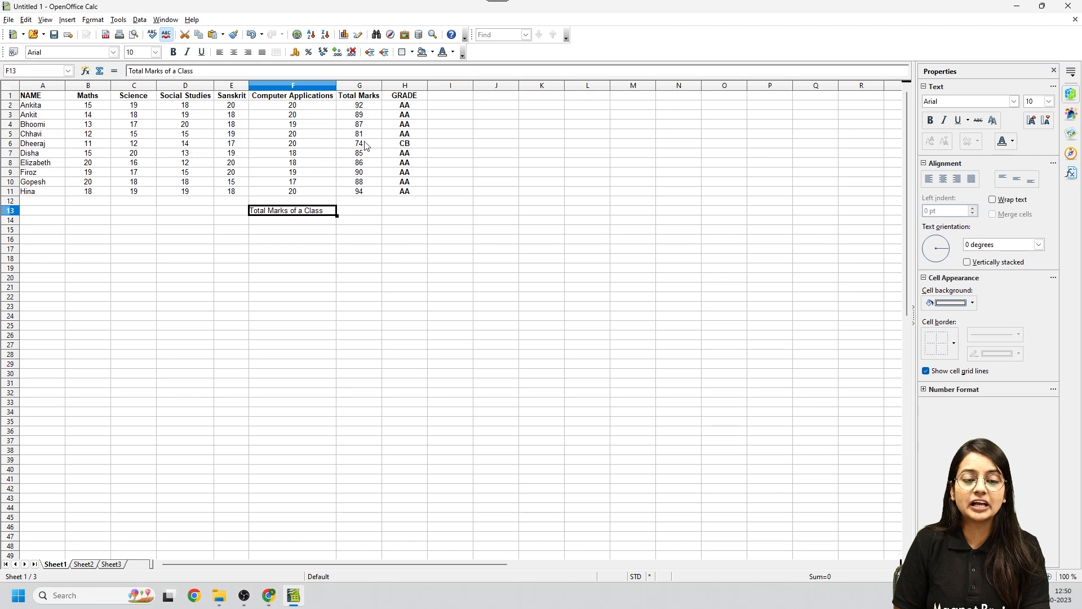
Step: Examine the individual students' totals and their SUM formulas in the Total Marks column
left_click(355, 108)
left_click(355, 116)
left_click(361, 125)
left_click(363, 134)
left_click(363, 145)
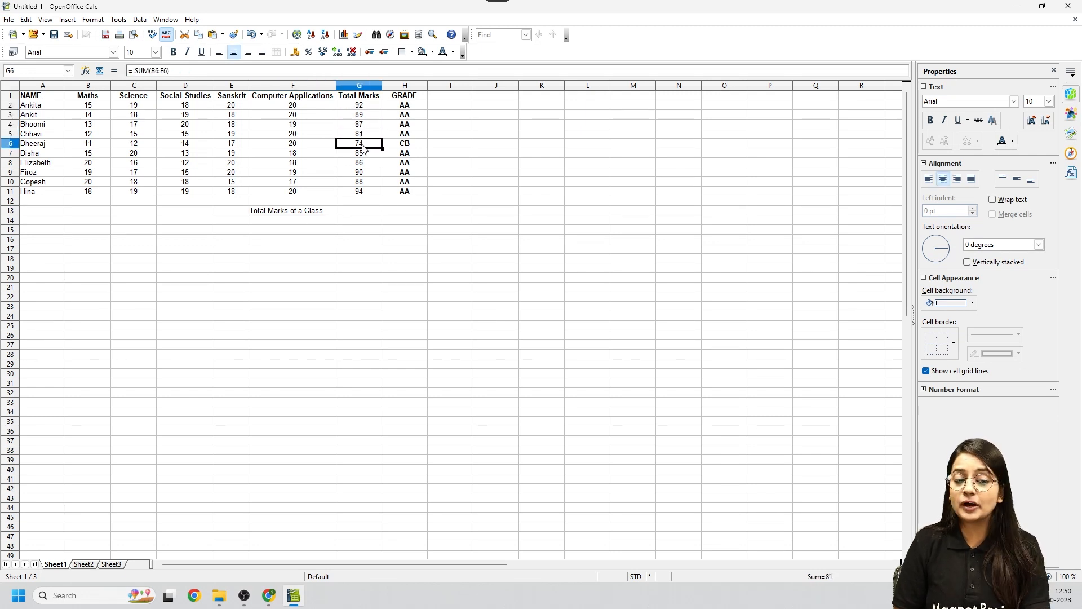
left_click(362, 154)
left_click(360, 164)
left_click(351, 104)
left_click(354, 124)
left_click(362, 151)
left_click(369, 183)
left_click(374, 202)
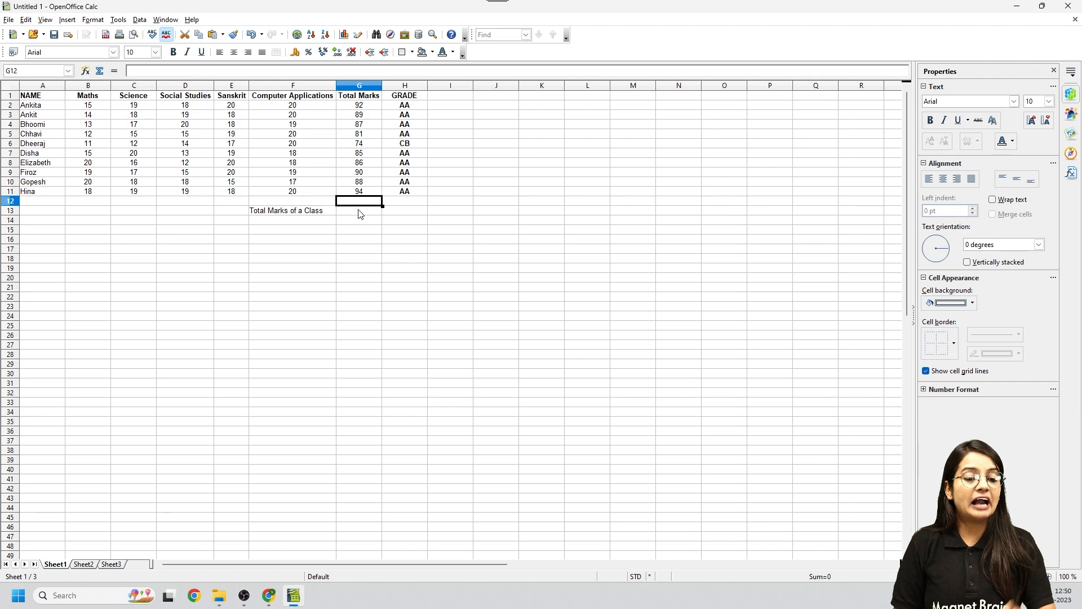
left_click(350, 212)
type("=")
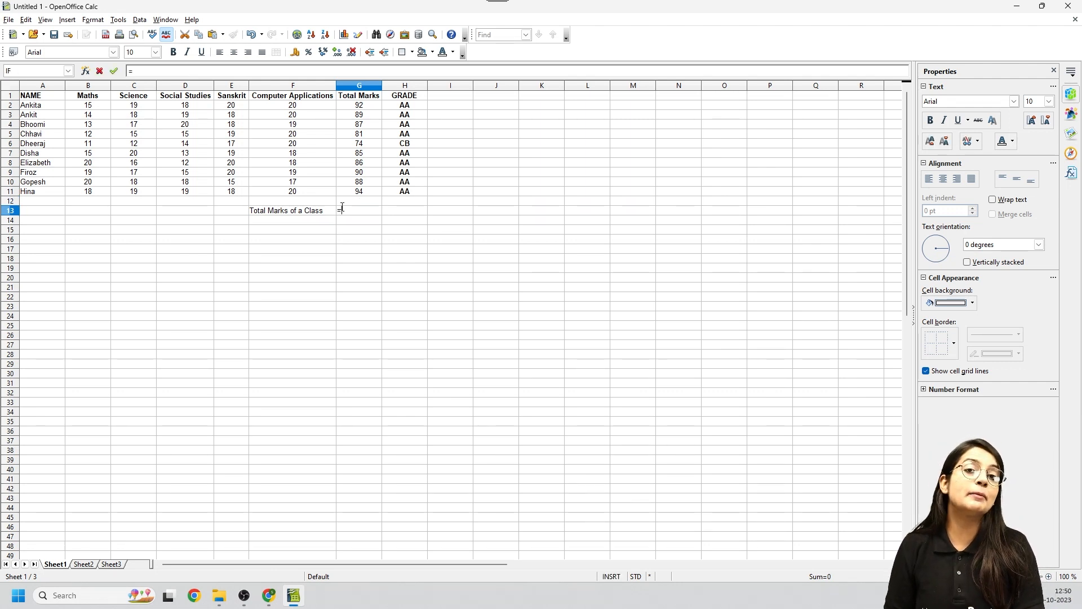
left_click(334, 278)
left_click(493, 241)
left_click(350, 211)
key("BackSpace")
key("BackSpace")
key("BackSpace")
key("BackSpace")
left_click(470, 287)
Step: Enter random trial text without an equals sign in cell G13 and erase it again
left_click(351, 214)
type("nsfdsj")
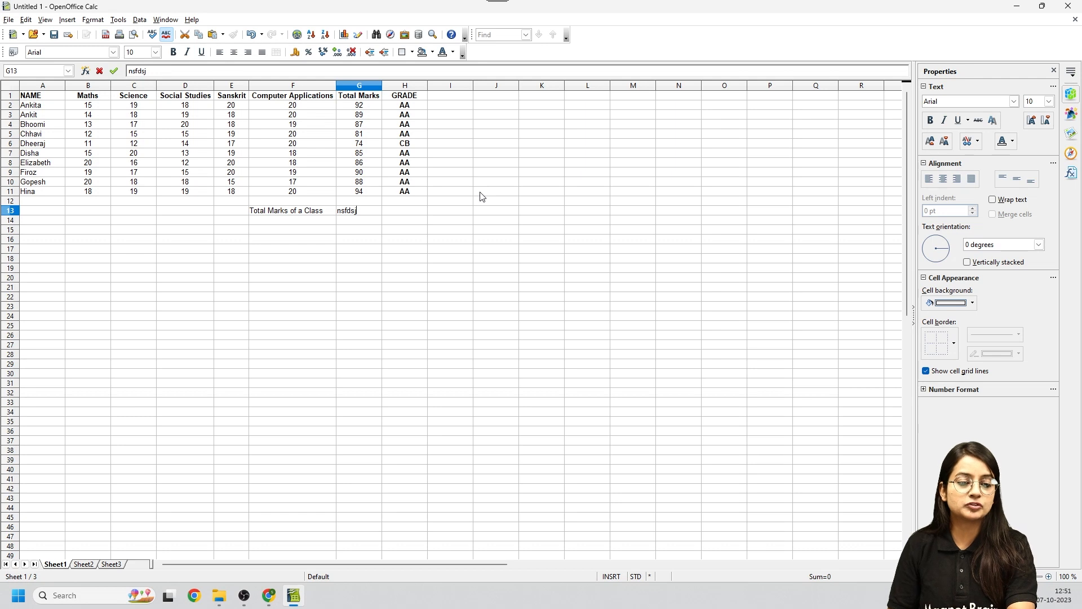
key("BackSpace")
key("BackSpace")
key("BackSpace")
key("BackSpace")
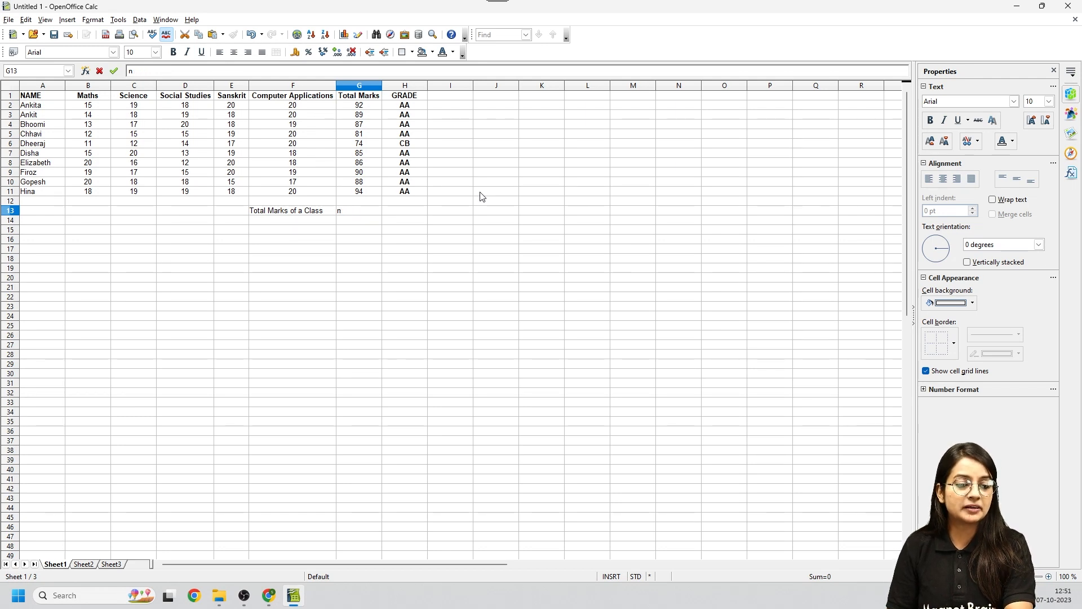
type("tfgggg")
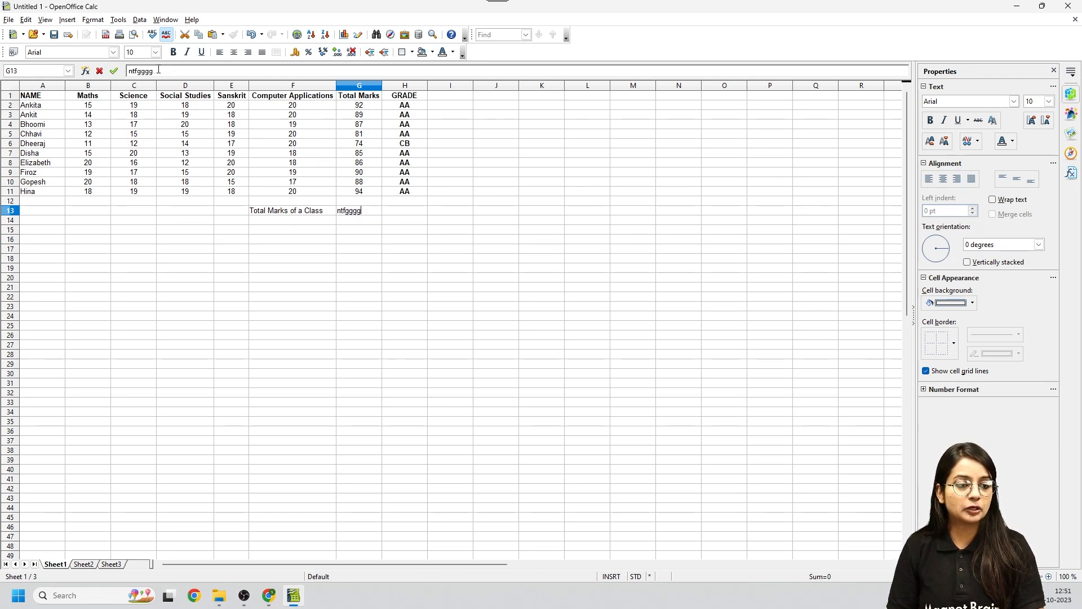
type("gggggg")
key("BackSpace")
key("BackSpace")
key("BackSpace")
key("BackSpace")
key("BackSpace")
key("BackSpace")
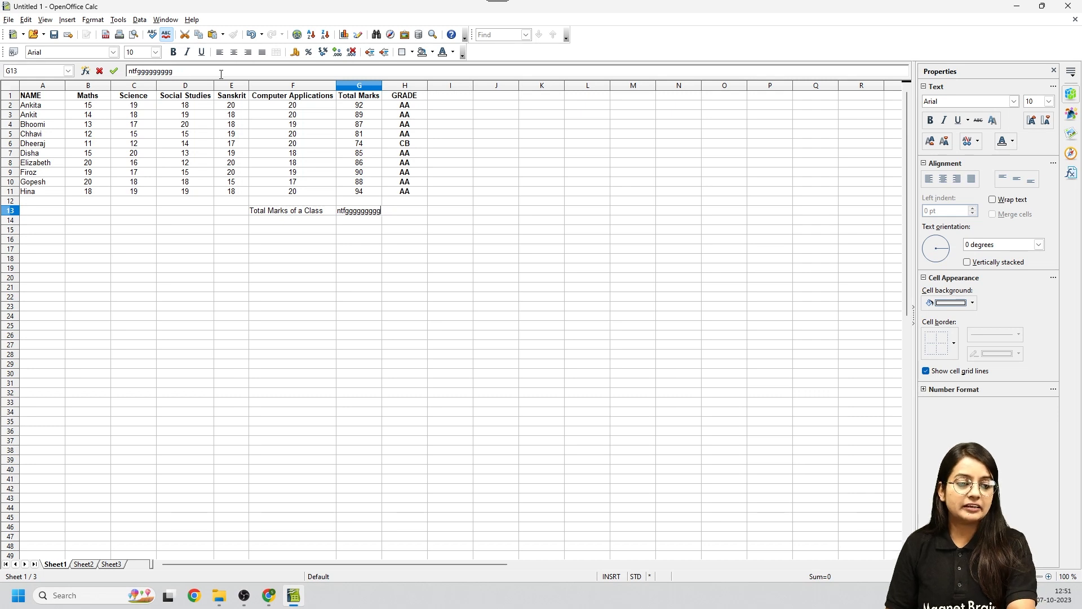
key("BackSpace")
key("BackSpace")
key("BackSpace")
key("BackSpace")
key("BackSpace")
type("s")
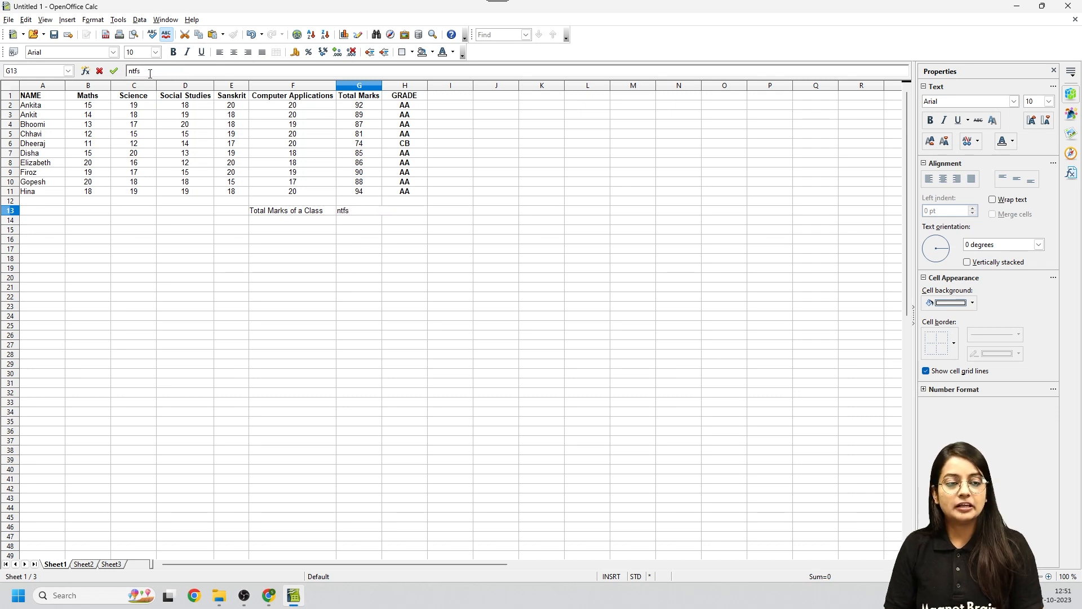
type("gtgh1234tk")
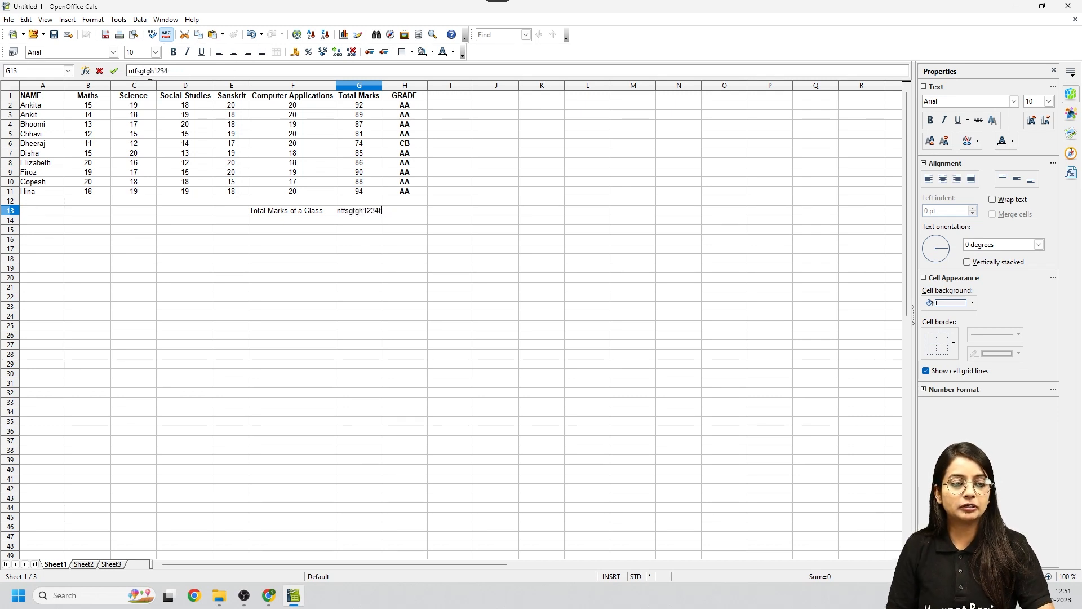
key("BackSpace")
key("BackSpace")
key("BackSpace")
key("BackSpace")
key("BackSpace")
key("BackSpace")
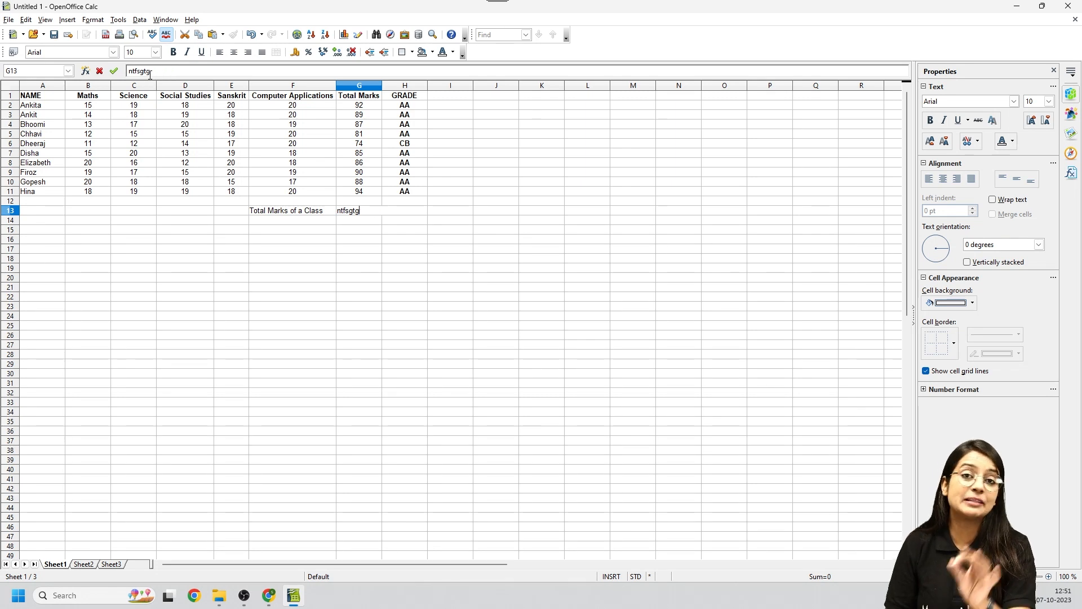
key("BackSpace")
key("BackSpace")
key("BackSpace")
key("BackSpace")
key("BackSpace")
key("BackSpace")
key("BackSpace")
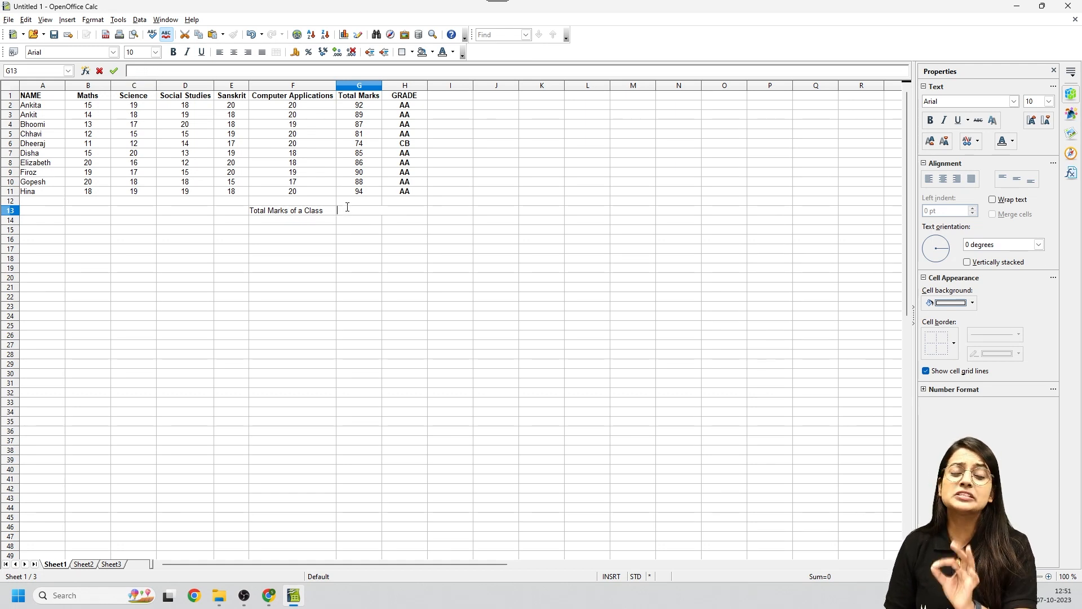
Step: Enter the formula =SUM(G2:G11) in cell G13 to total the marks of all students in the class
type("=")
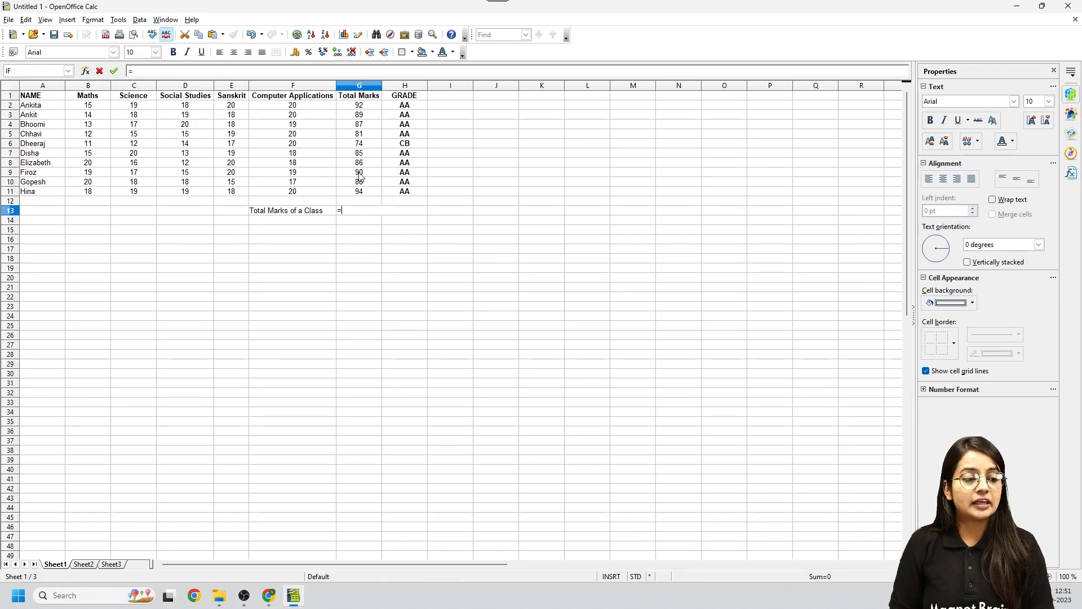
type("SUM(G2")
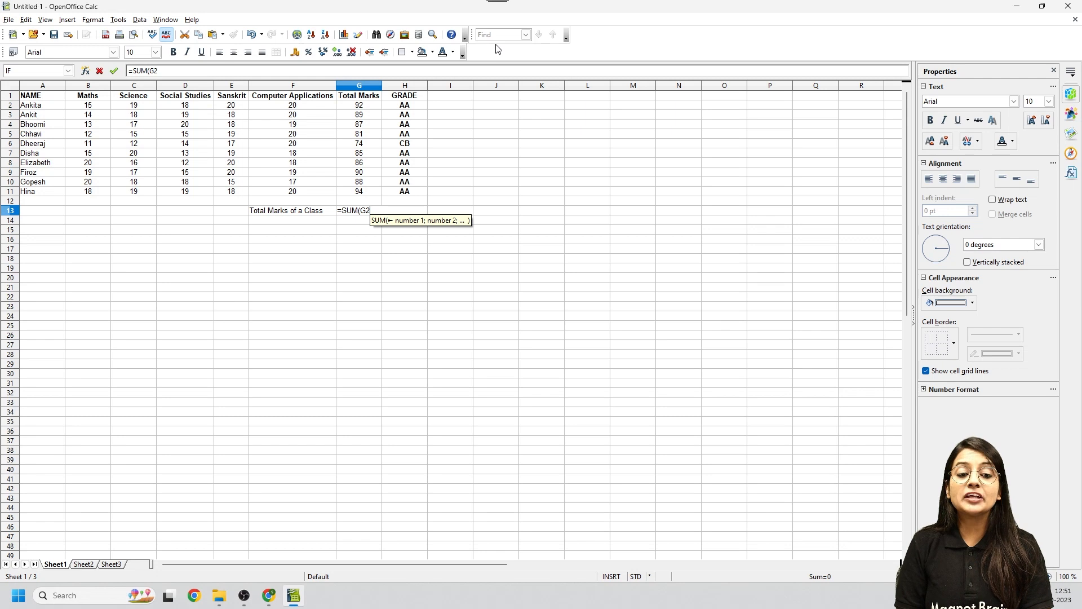
type(":")
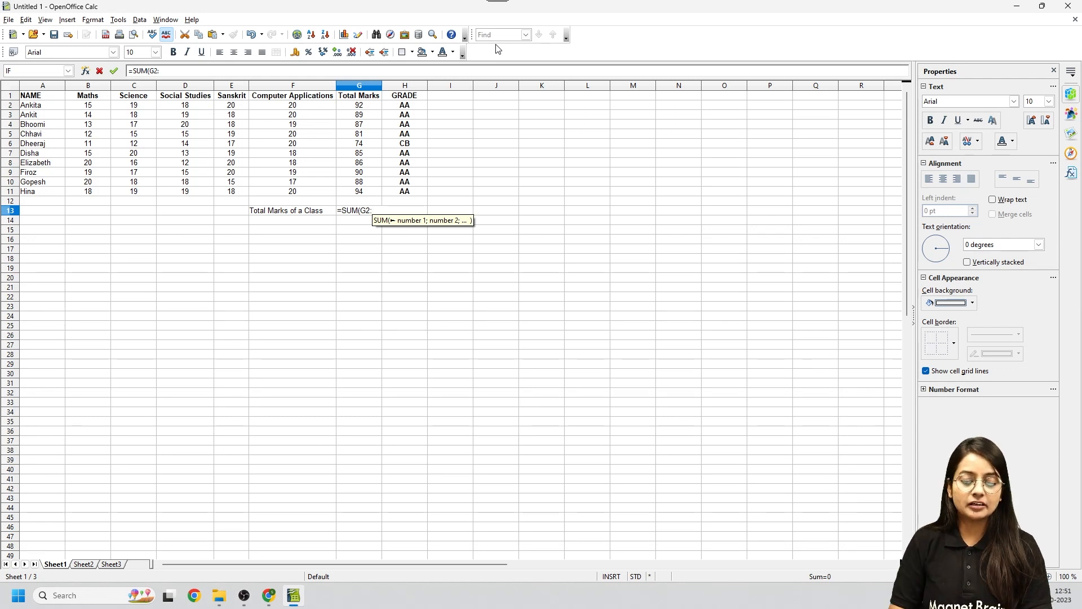
type("G11")
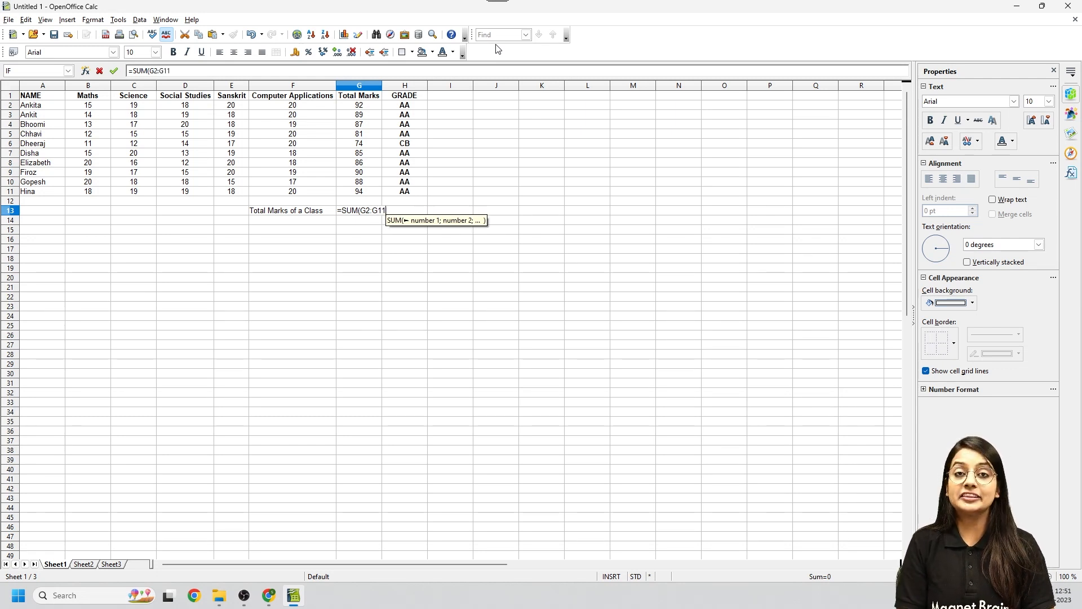
type(")")
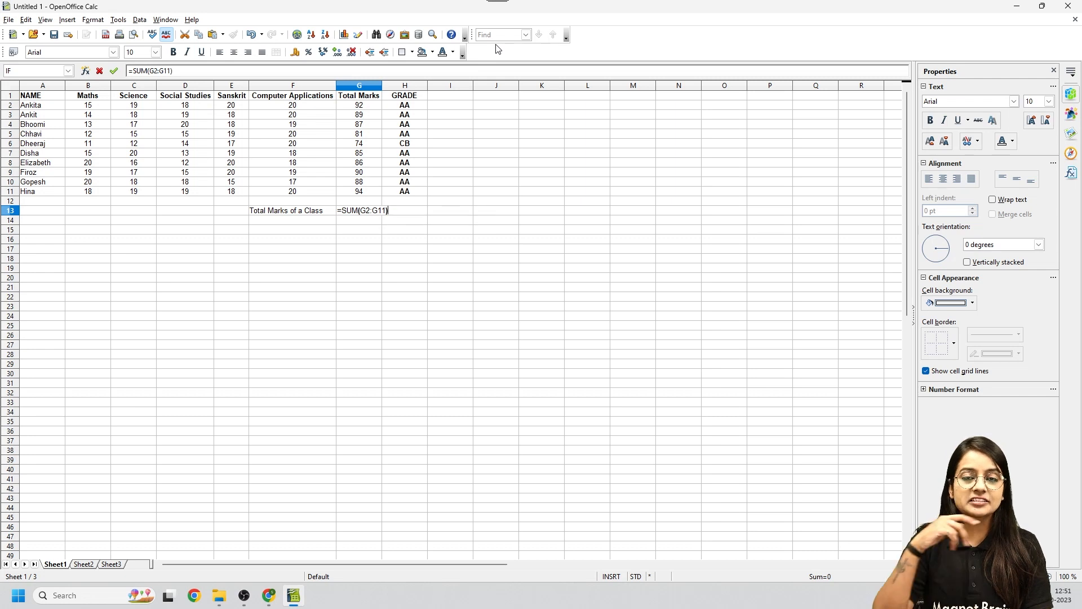
key("Return")
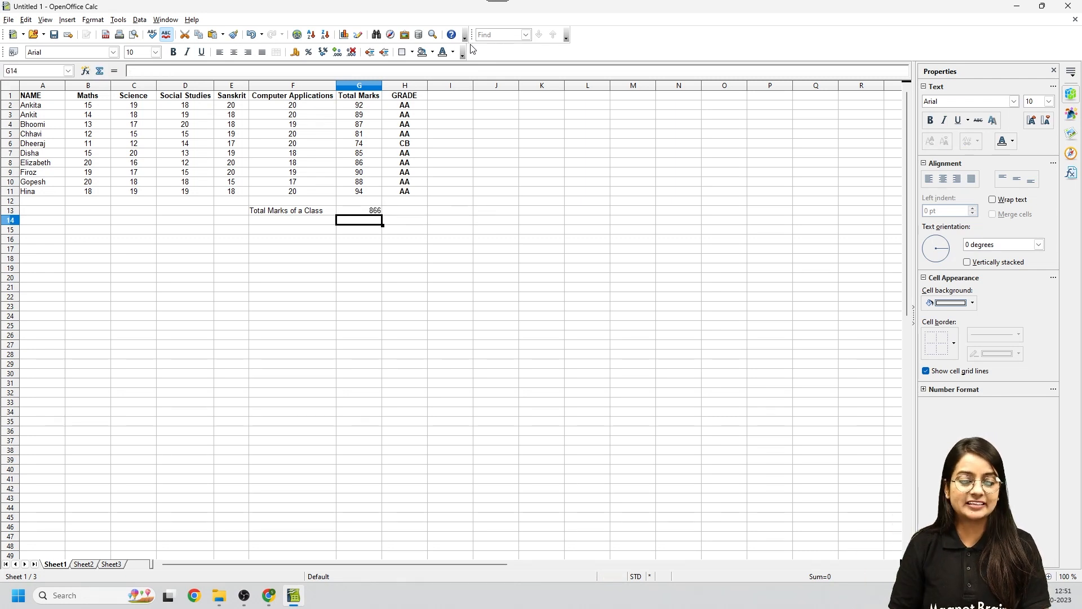
Step: Review the SUM formula in G13 and the cell range it references, leaving the formula unchanged
double_click(361, 212)
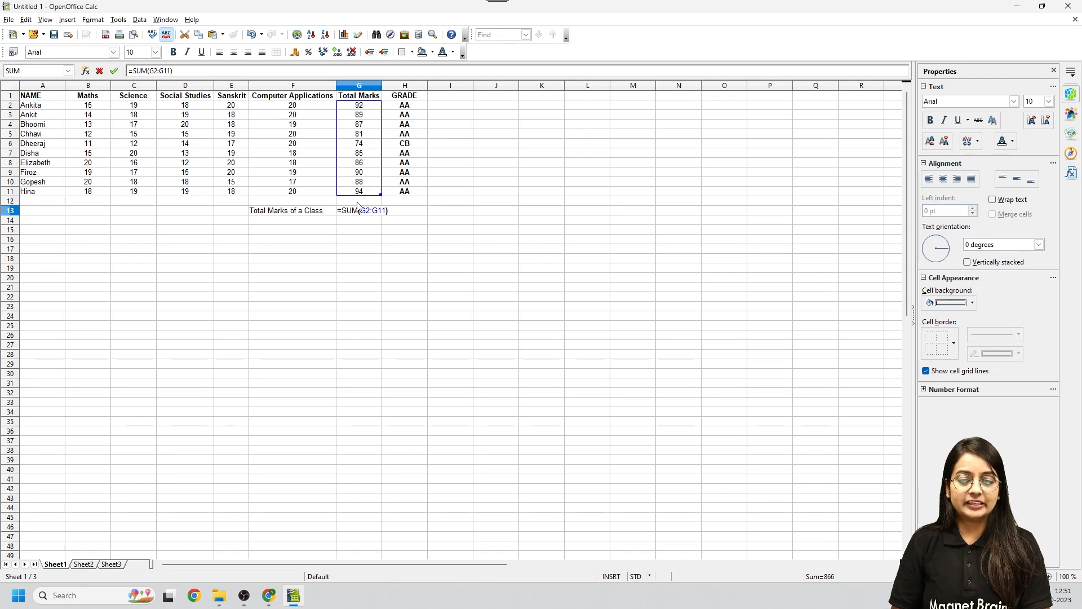
left_click(388, 210)
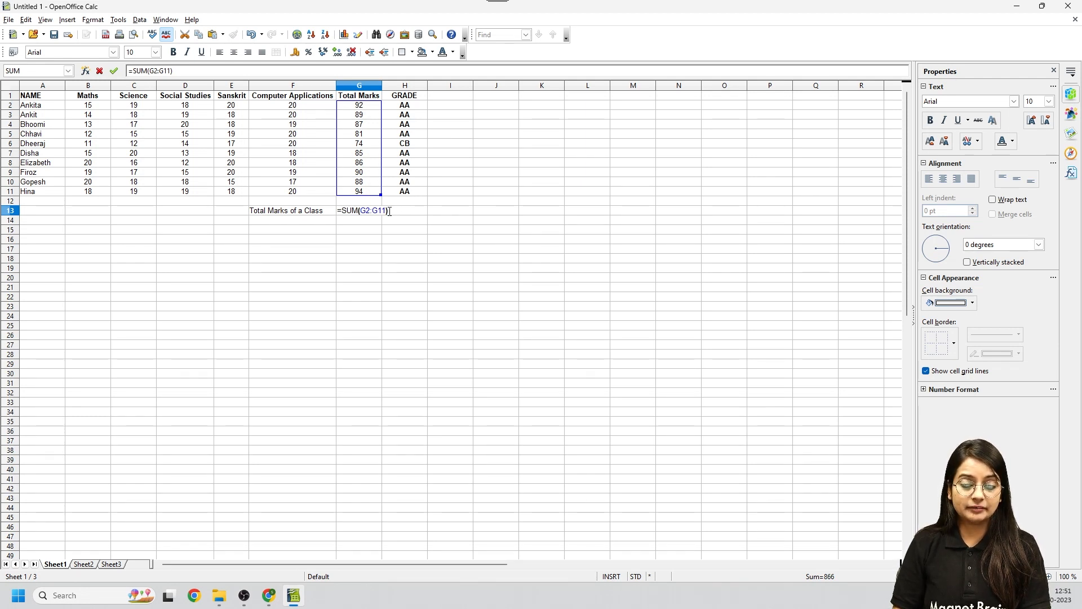
key("Return")
left_click(416, 192)
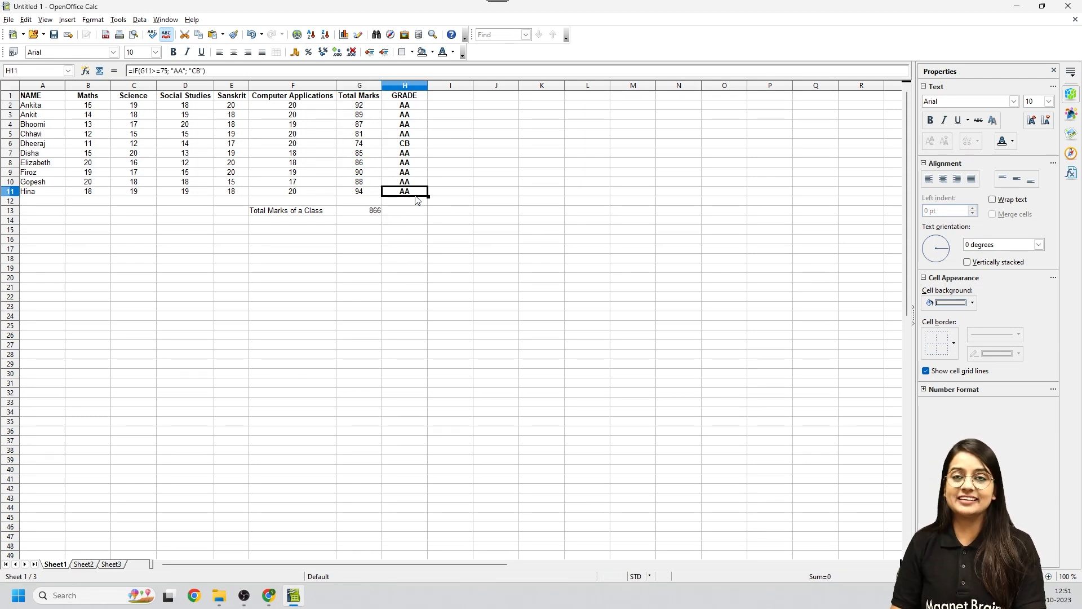
Step: Make the class total in G13 bold and centred, and append "=" to the "Total Marks of a Class" label in F13
left_click(347, 213)
left_click(234, 53)
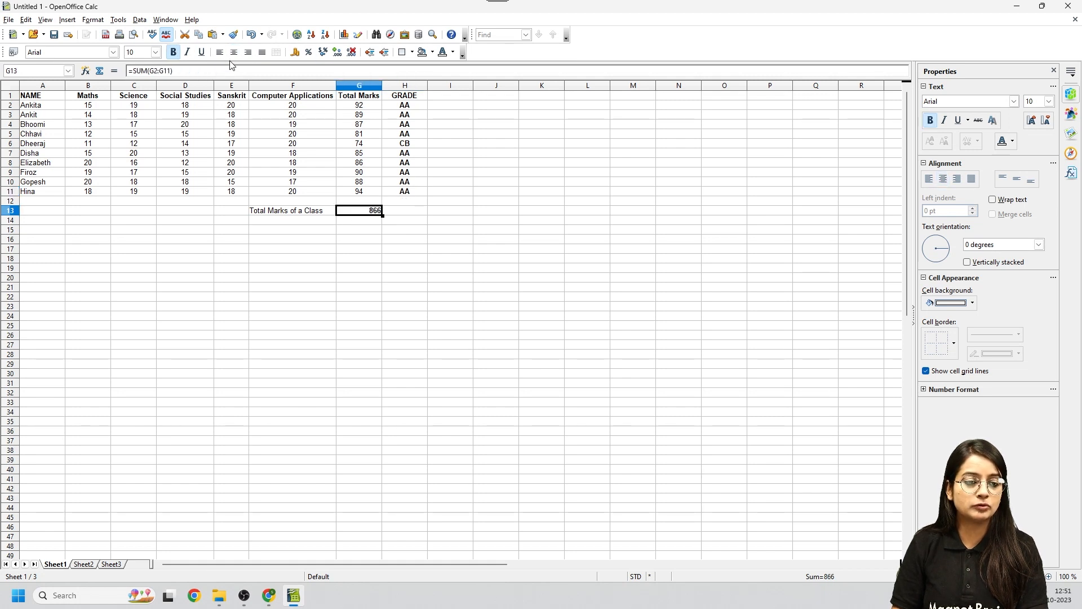
double_click(327, 211)
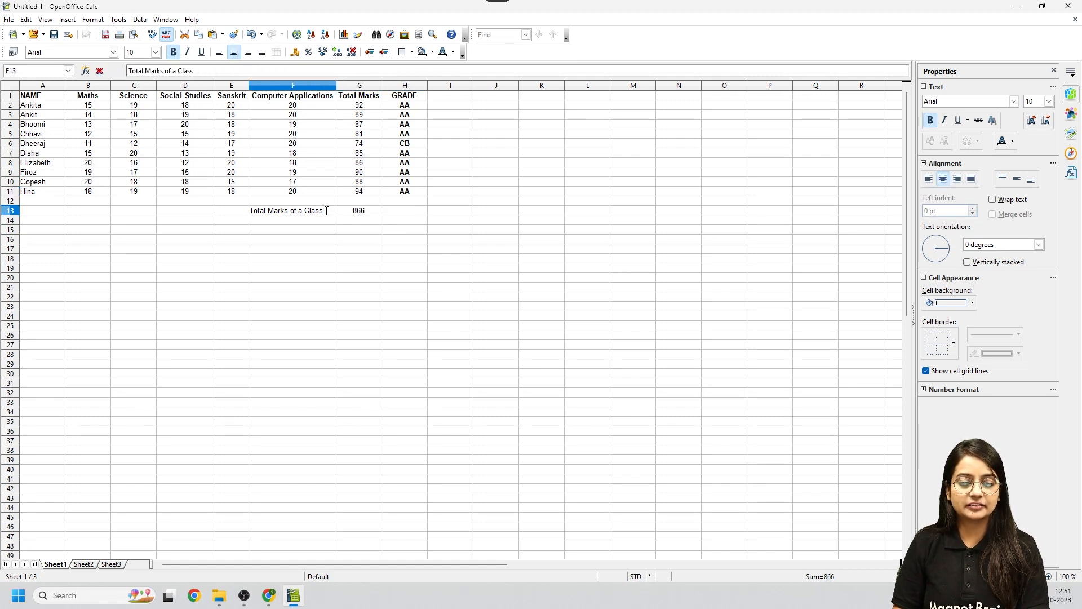
type("=")
left_click(422, 230)
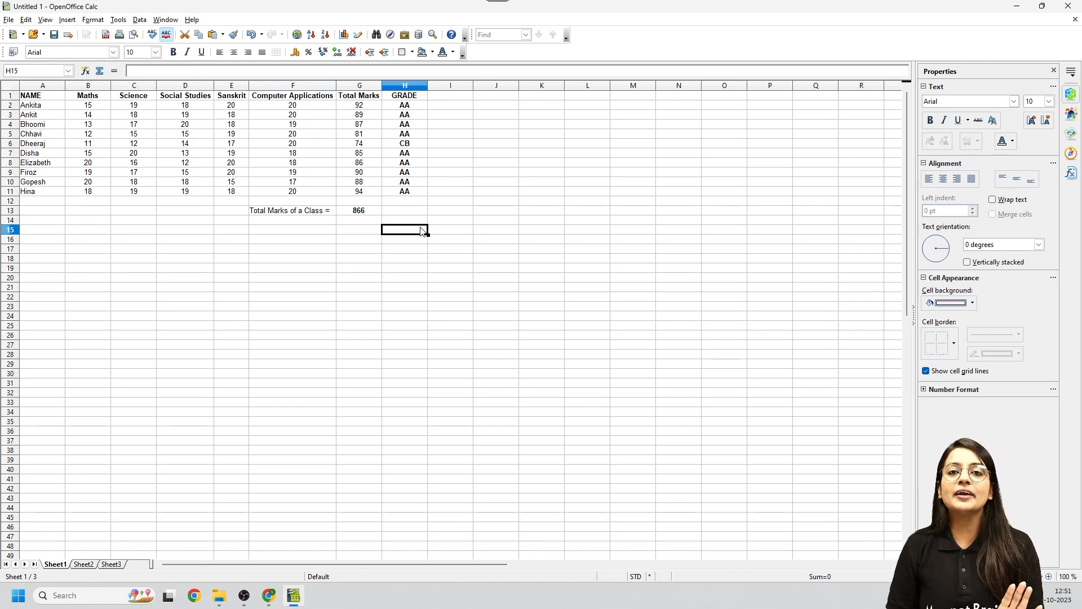
left_click(379, 211)
left_click(466, 210)
left_click(438, 260)
left_click(79, 210)
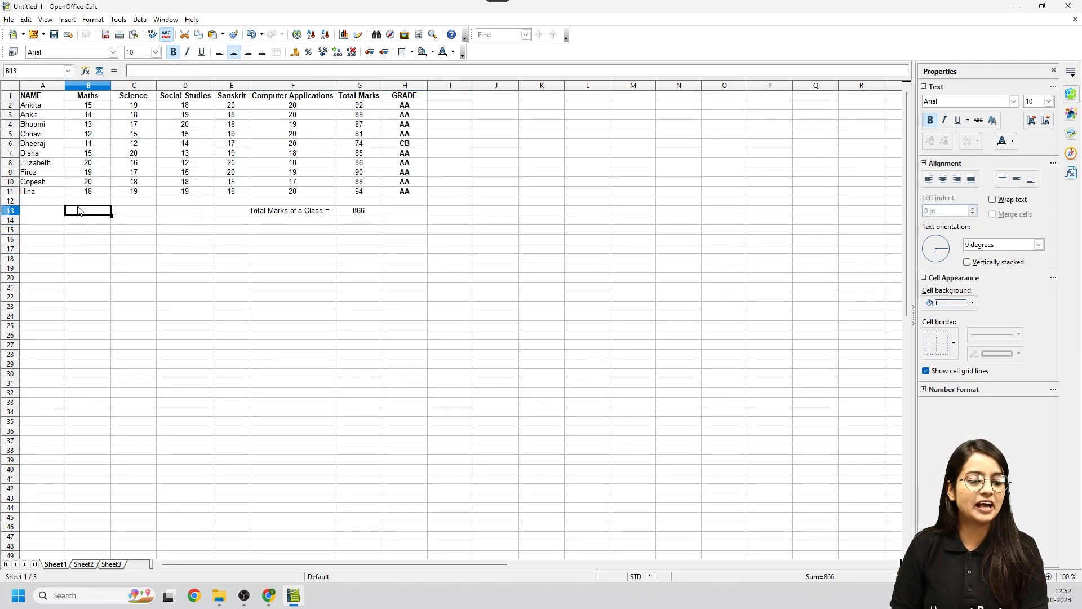
left_click(163, 172)
left_click(261, 165)
left_click(442, 164)
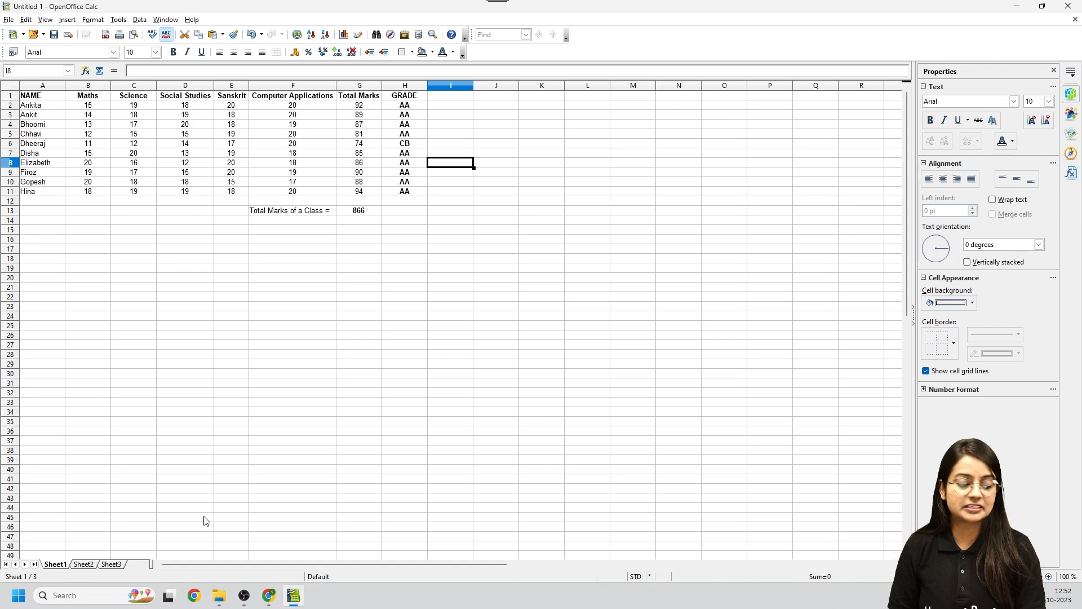
key("alt+Tab")
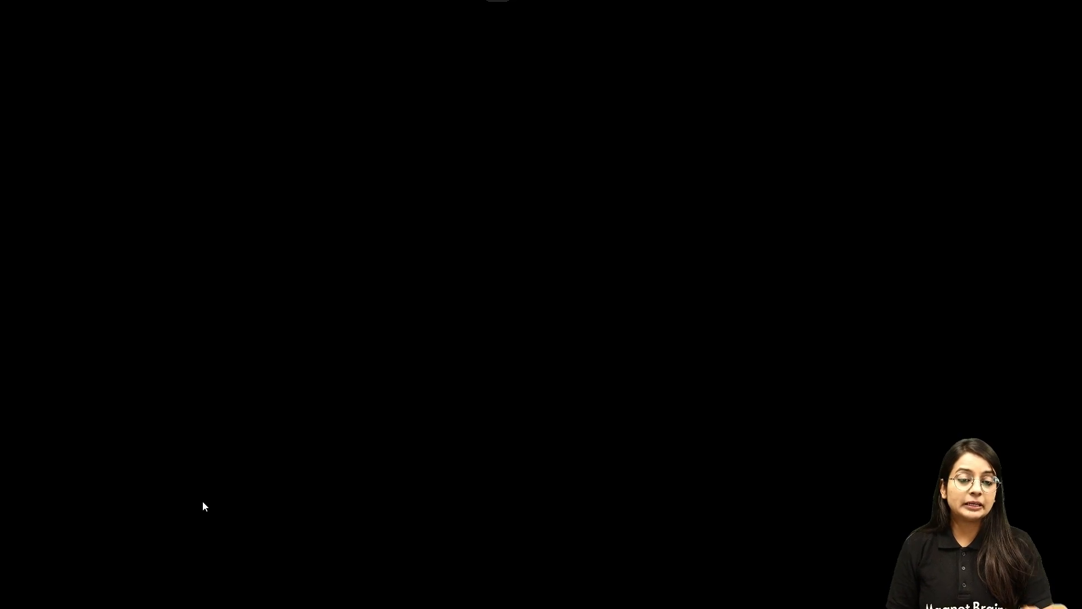